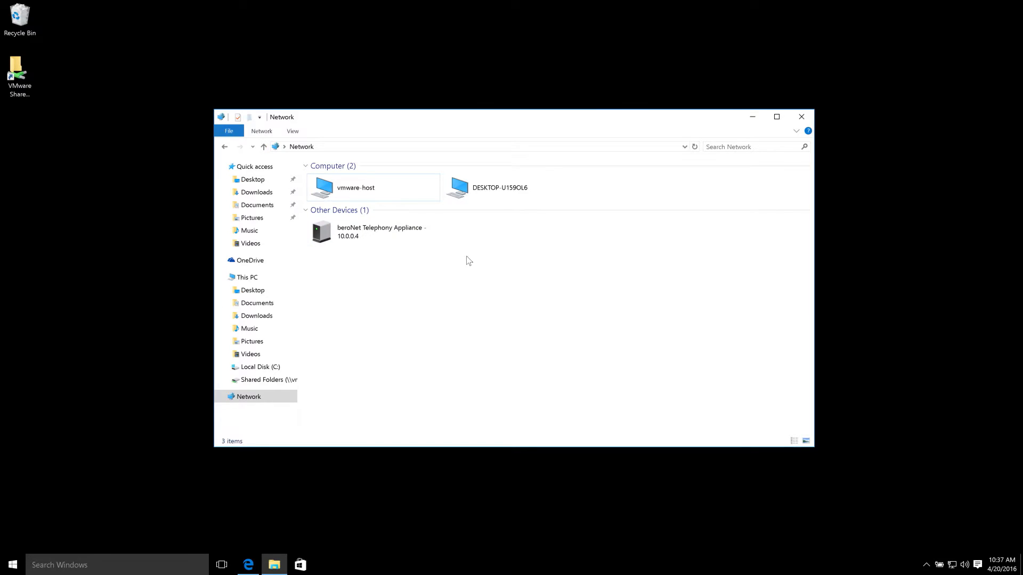
In Edge, download bfdetect_win_x86.zip from the beroNet wiki Download page and open it
click(247, 564)
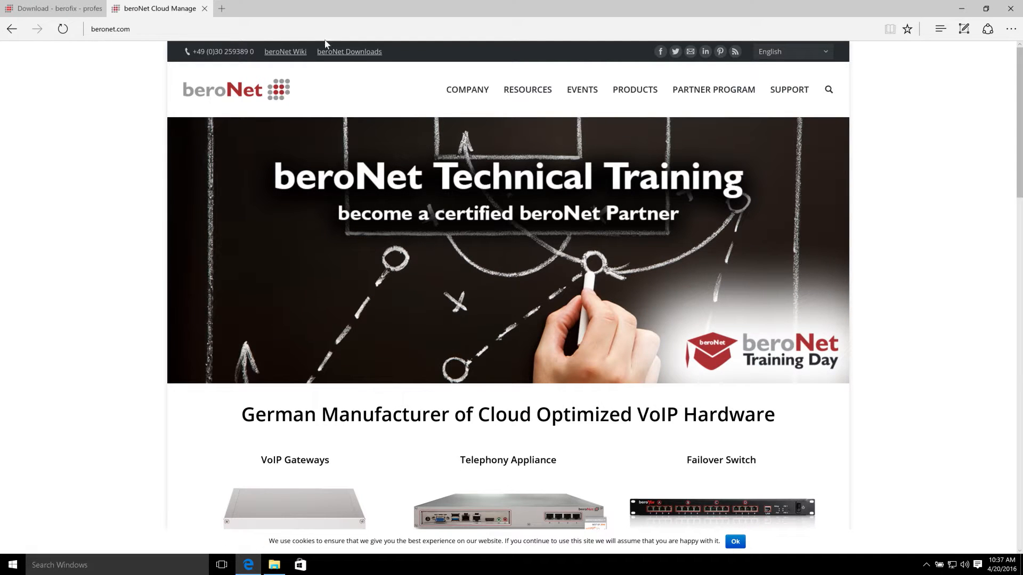
click(349, 53)
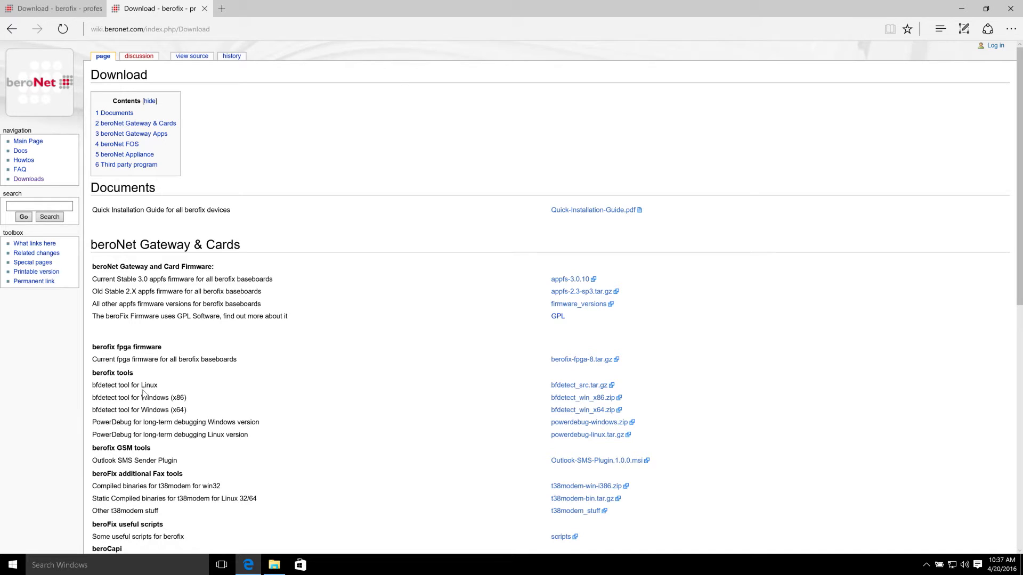
click(572, 400)
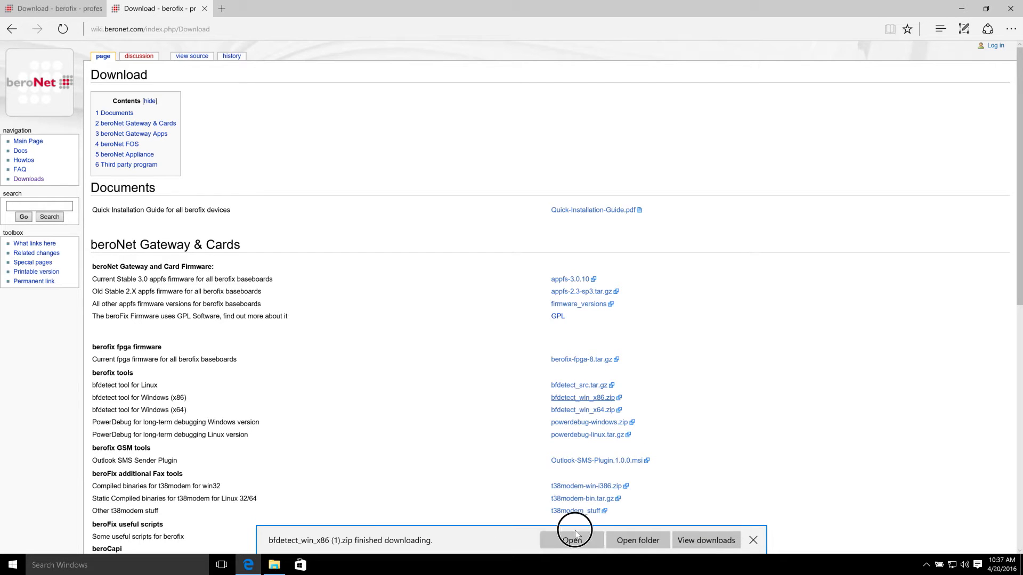
click(574, 530)
Copy bfdetect and cygwin1.dll from the zip onto the desktop, then close the zip and Network windows
click(959, 10)
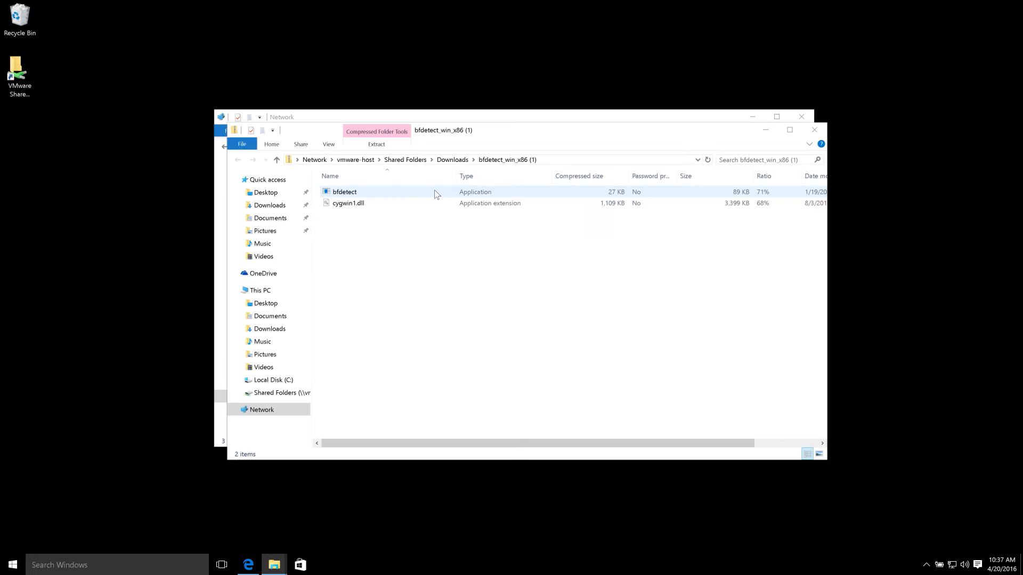
click(358, 192)
shift+click(355, 205)
drag(406, 205, 30, 159)
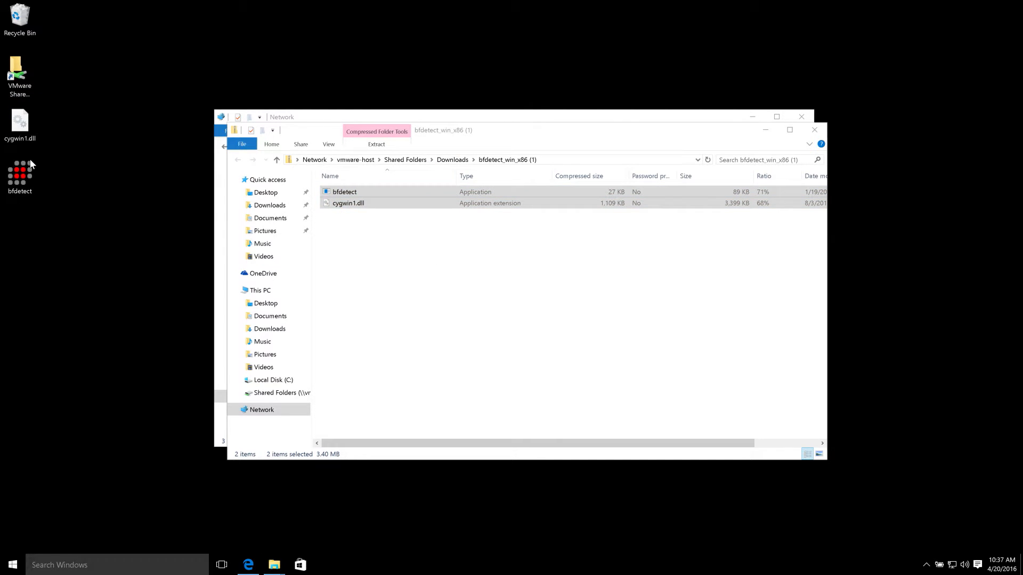
click(813, 129)
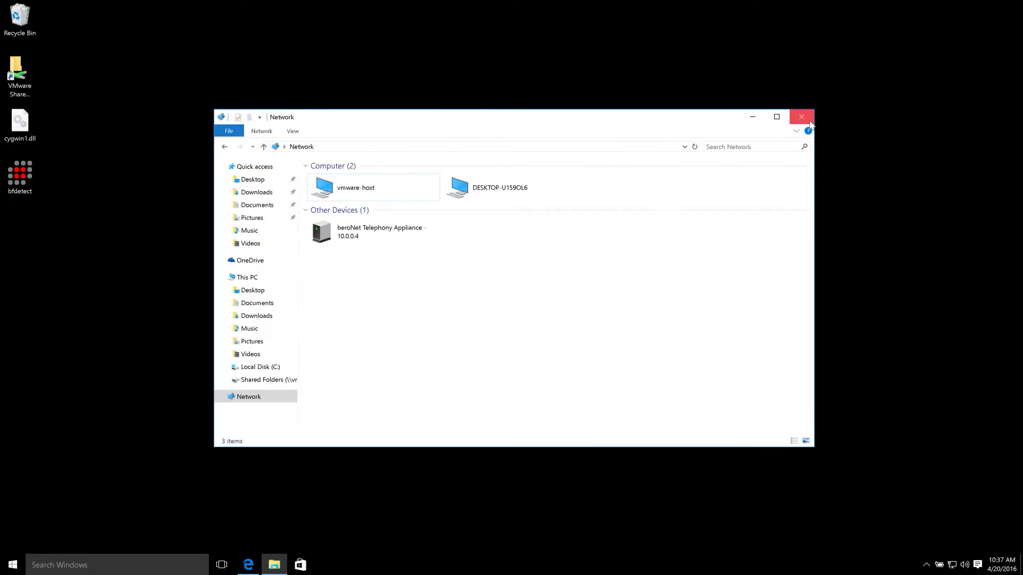
click(803, 116)
Run bfdetect, widen its console, and select the first Appliance device showing DHCP on at 10.0.0.4
double_click(23, 173)
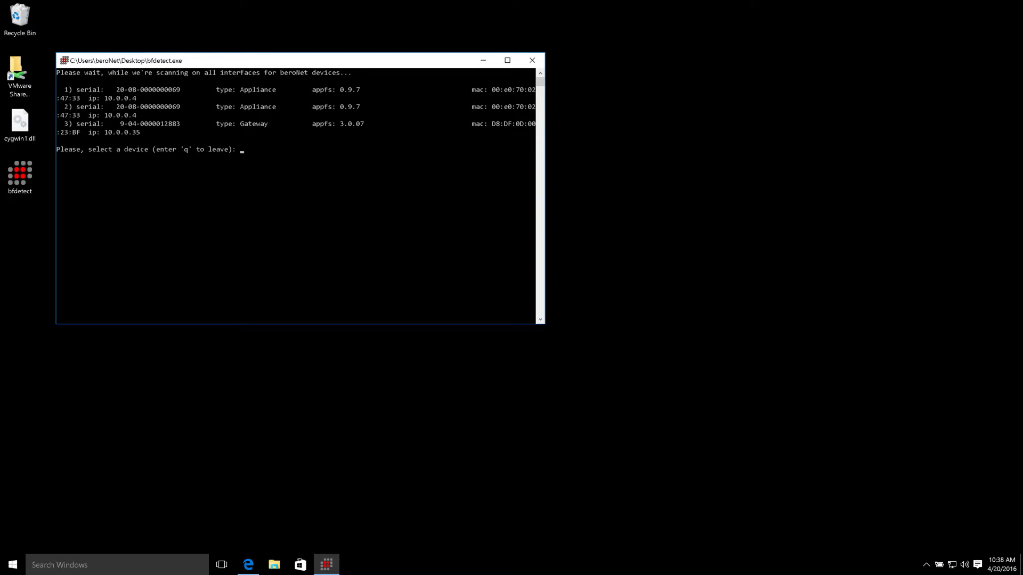
drag(545, 323, 837, 325)
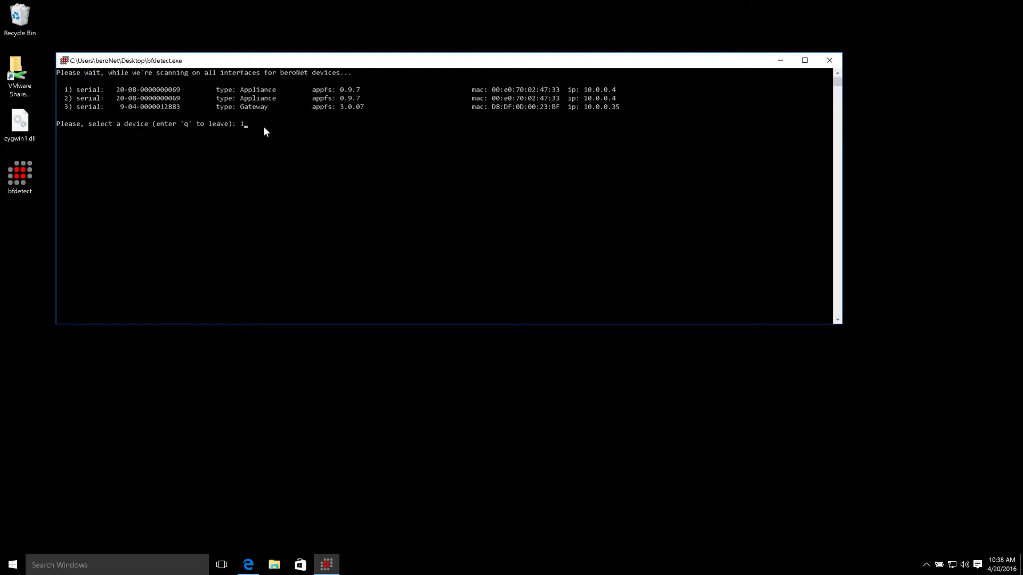
key(Return)
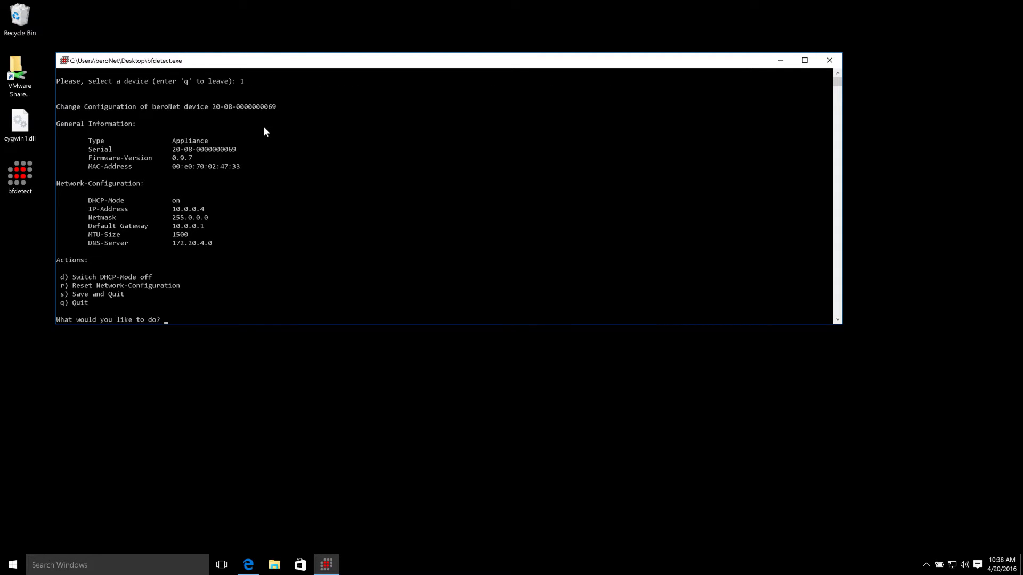
key(ctrl+Up)
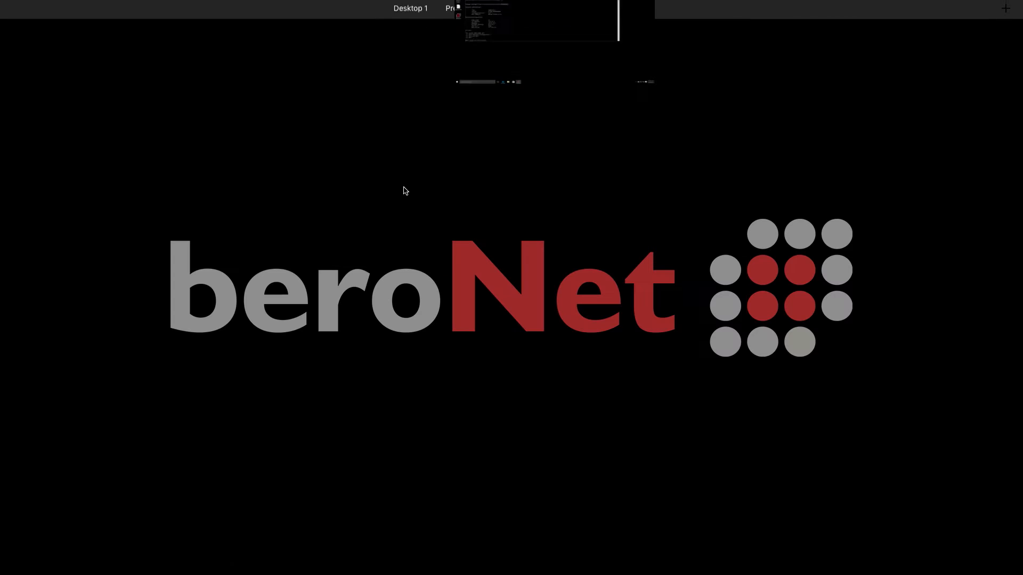
click(514, 38)
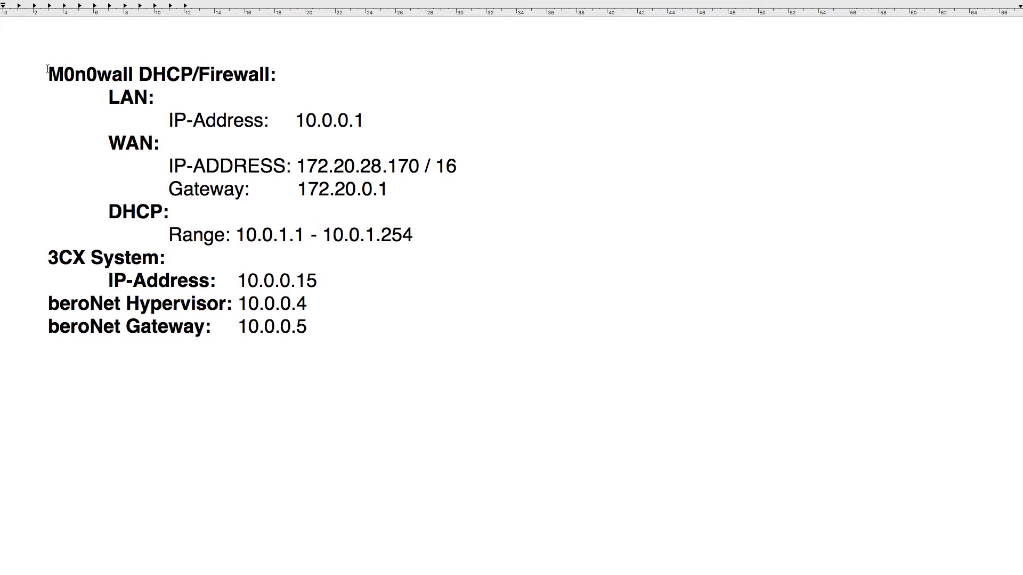
drag(47, 73, 293, 72)
click(297, 120)
drag(297, 120, 357, 116)
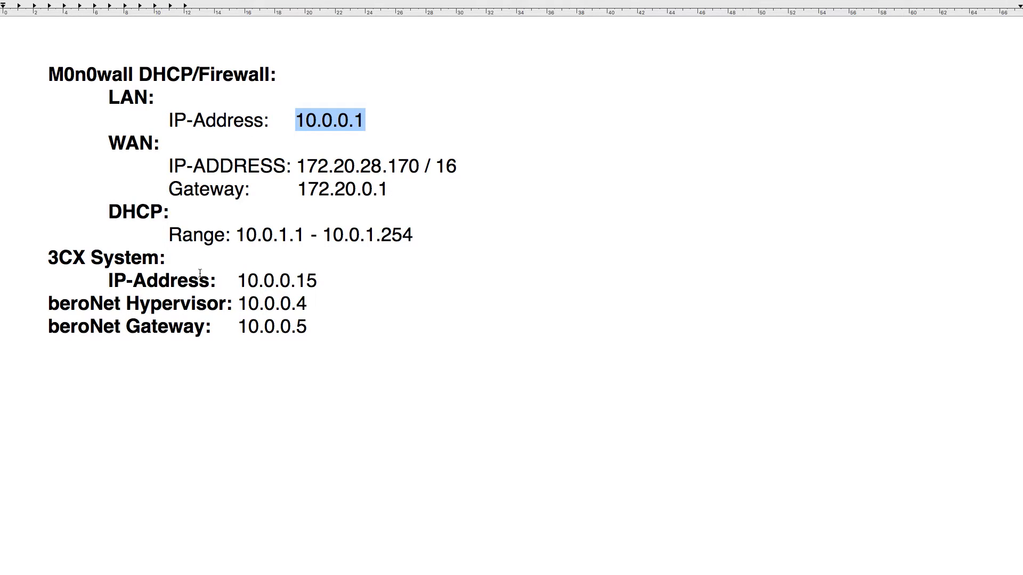
drag(238, 304, 238, 326)
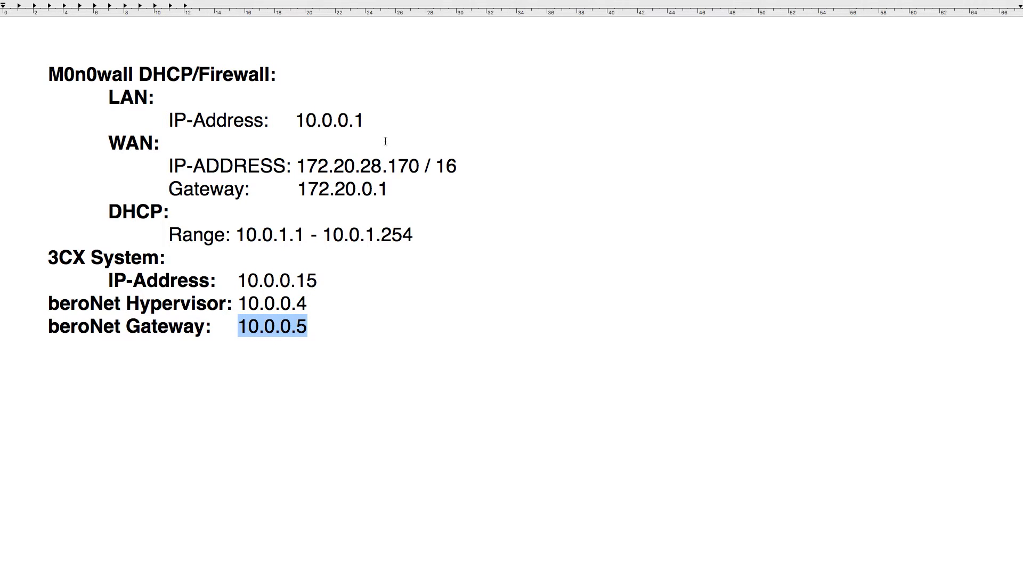
key(ctrl+Up)
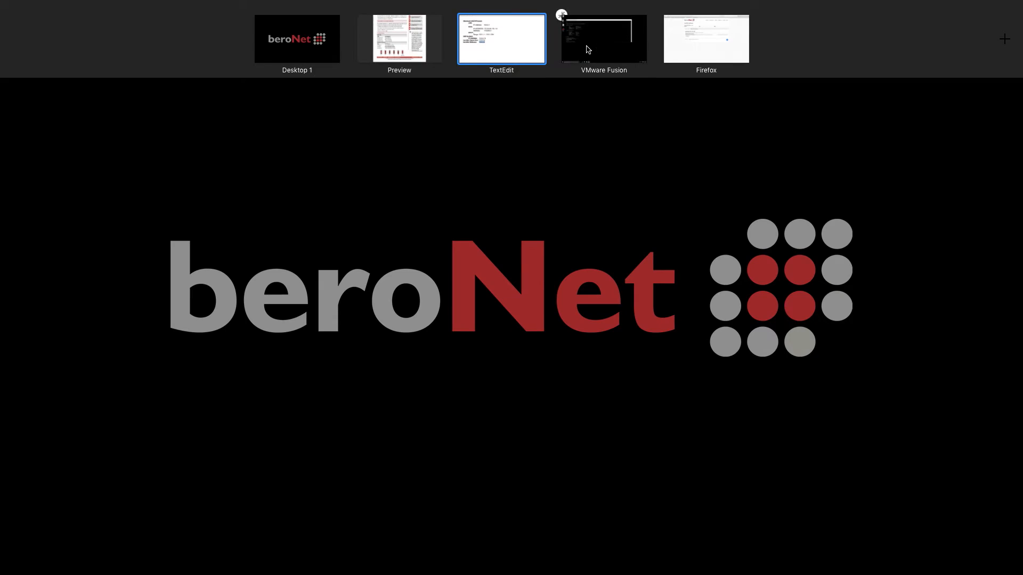
click(587, 50)
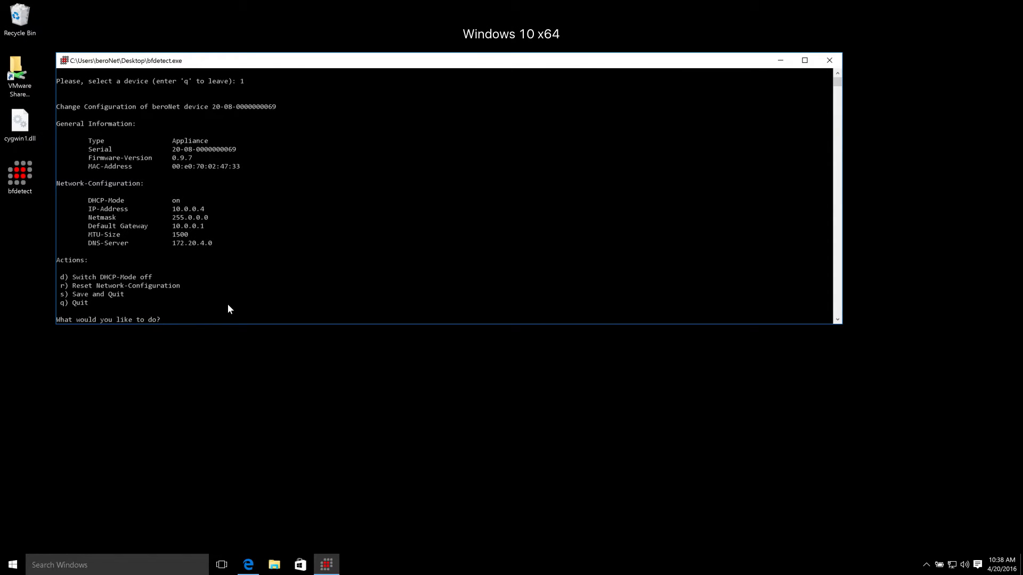
Turn the Appliance's DHCP off, set its static IP to 10.0.0.4, and save
text(d)
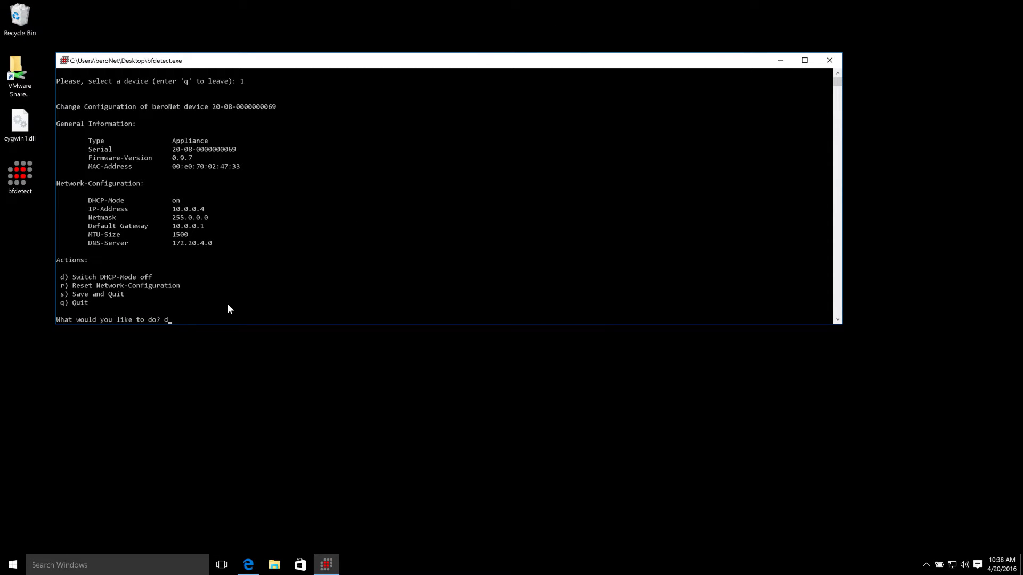
key(Return)
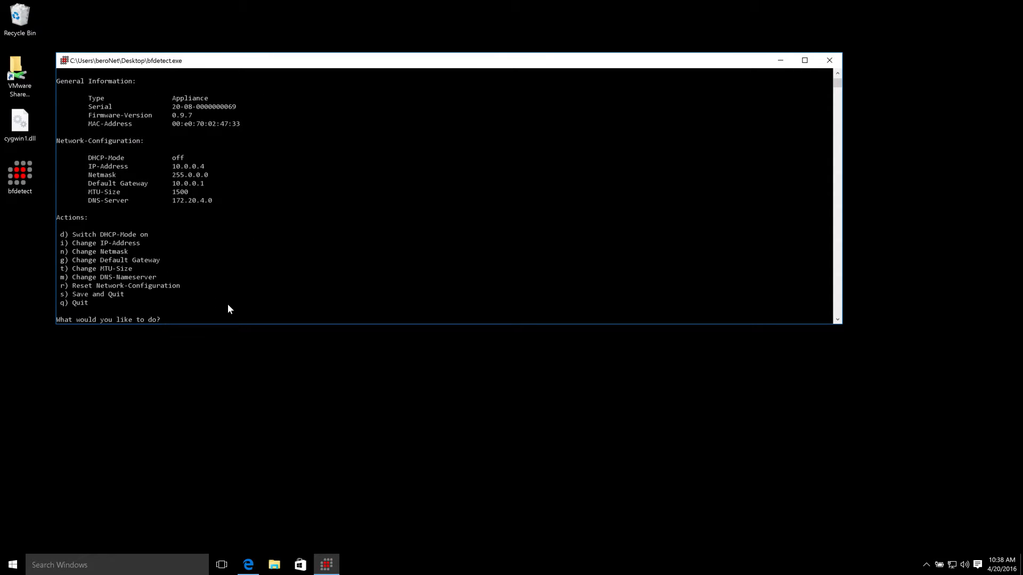
text(i)
key(Return)
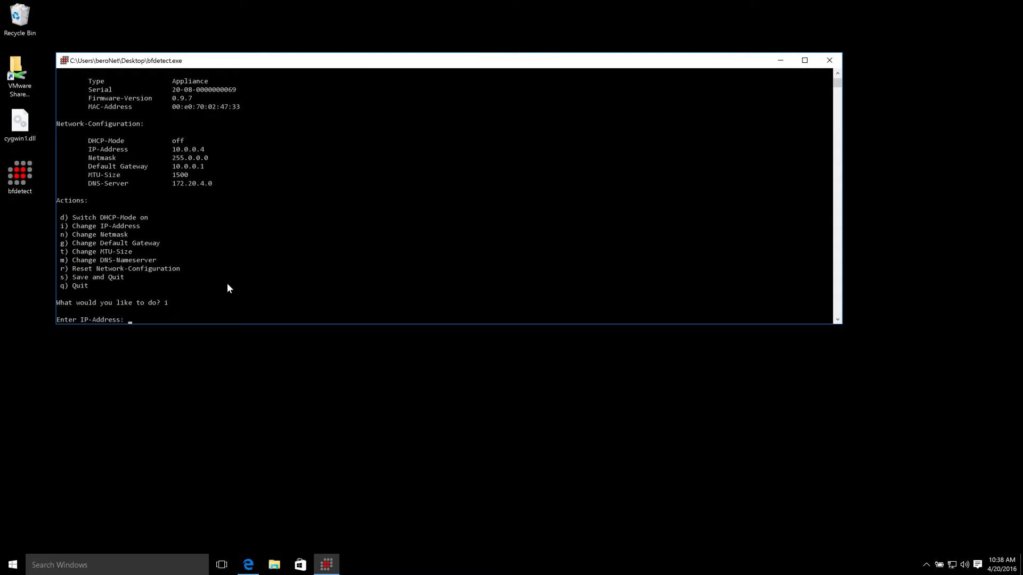
text(10.0.0.4)
key(Return)
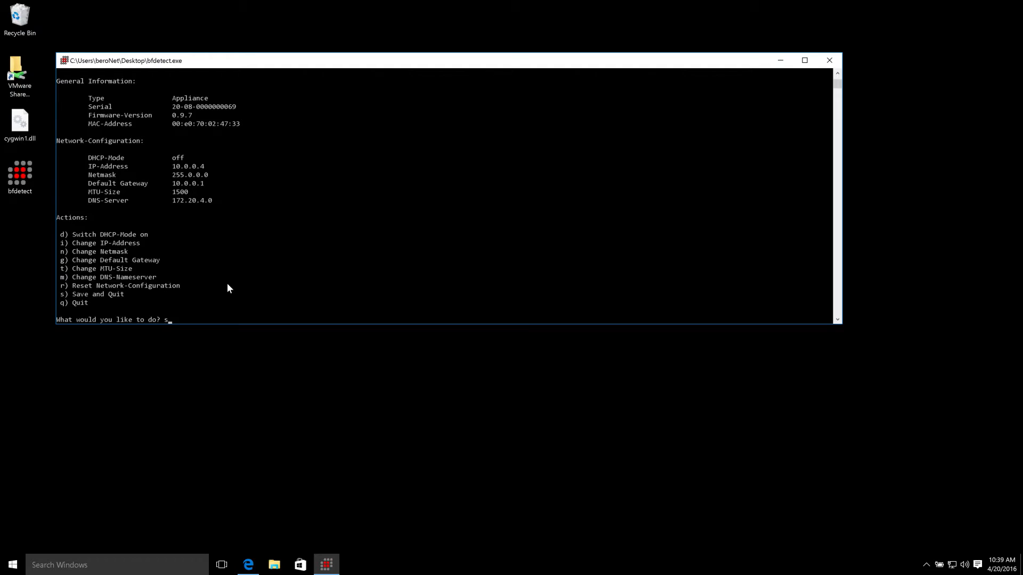
key(Return)
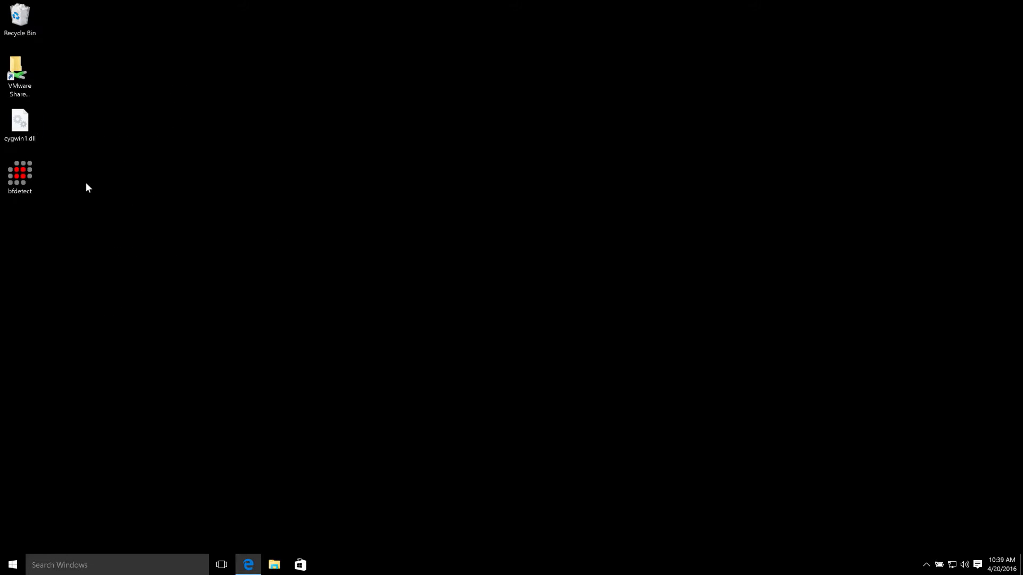
Relaunch bfdetect, widen the console, and select device 1, the beroNet Gateway
double_click(30, 165)
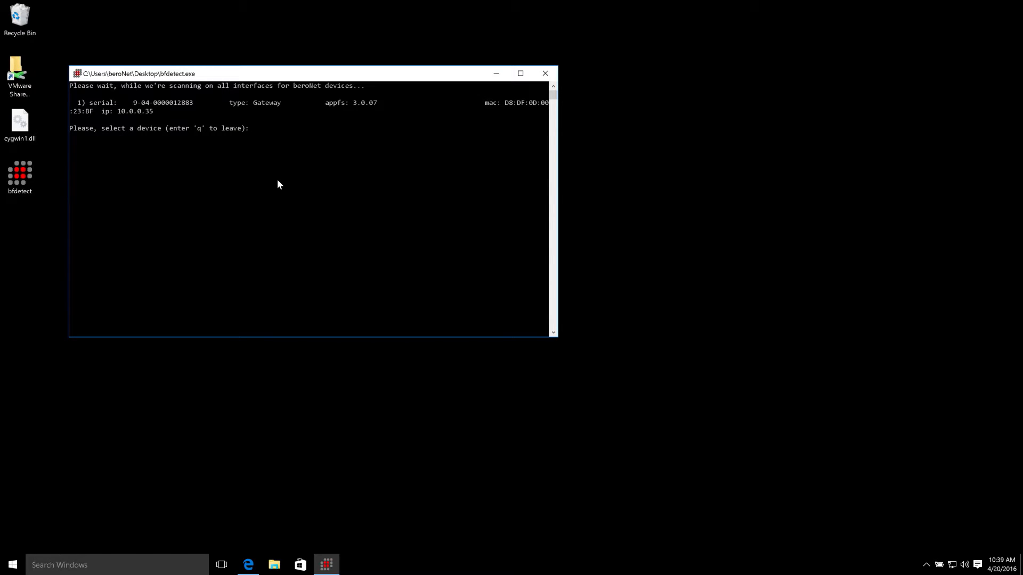
drag(558, 170, 750, 171)
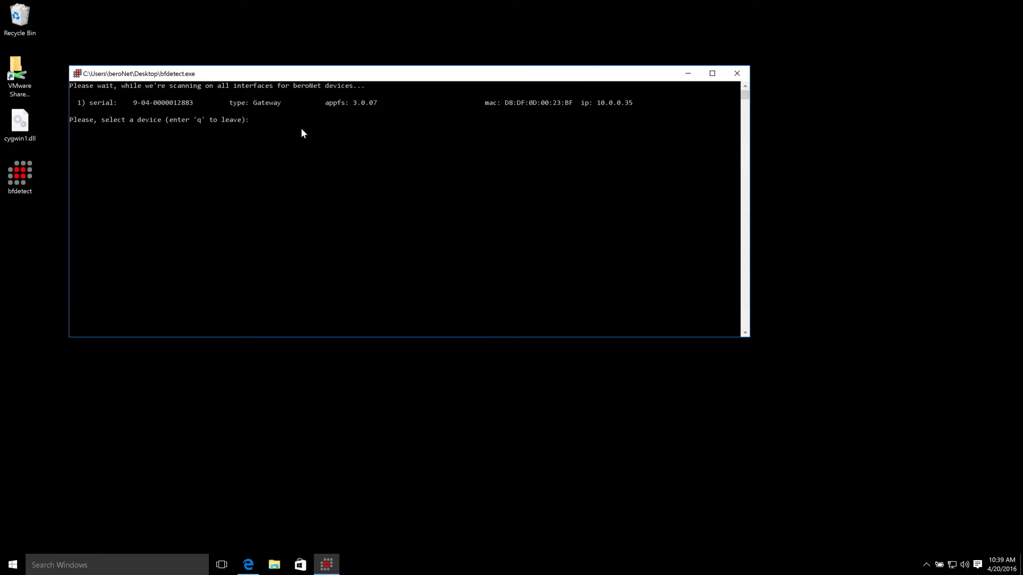
text(1)
key(Return)
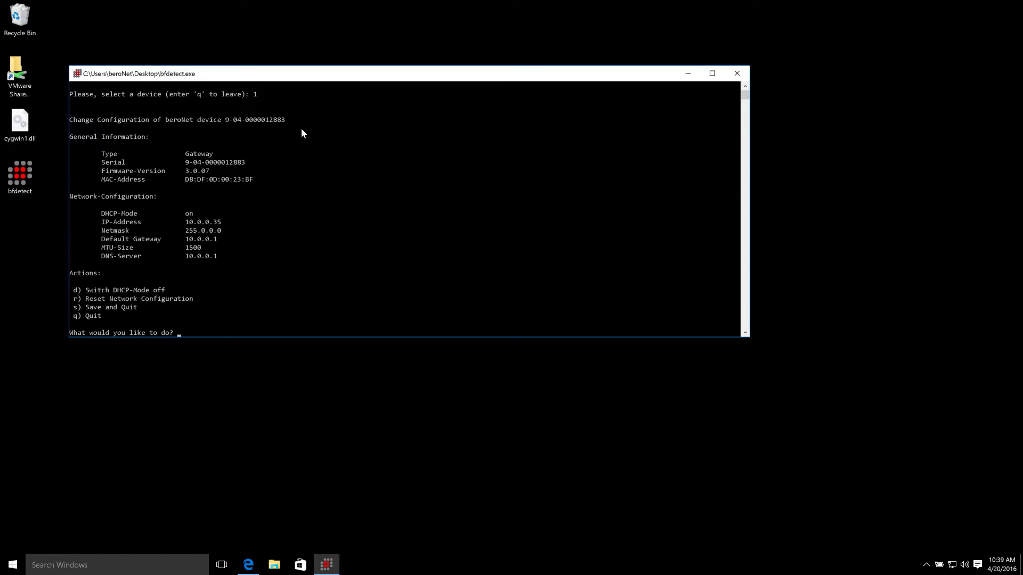
Turn the Gateway's DHCP off, set its static IP to 10.0.0.5, and save
text(d)
key(Return)
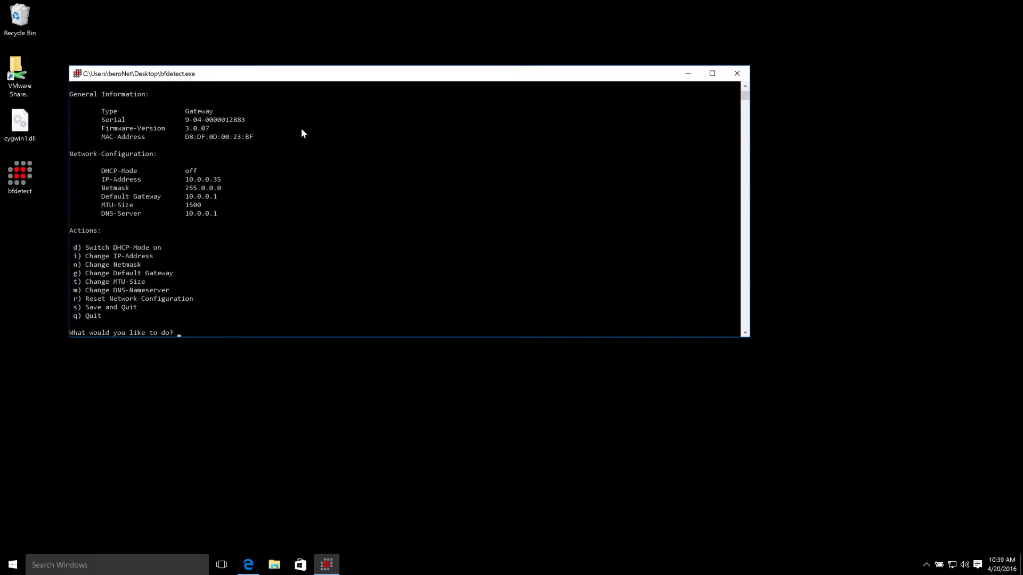
text(i)
key(Return)
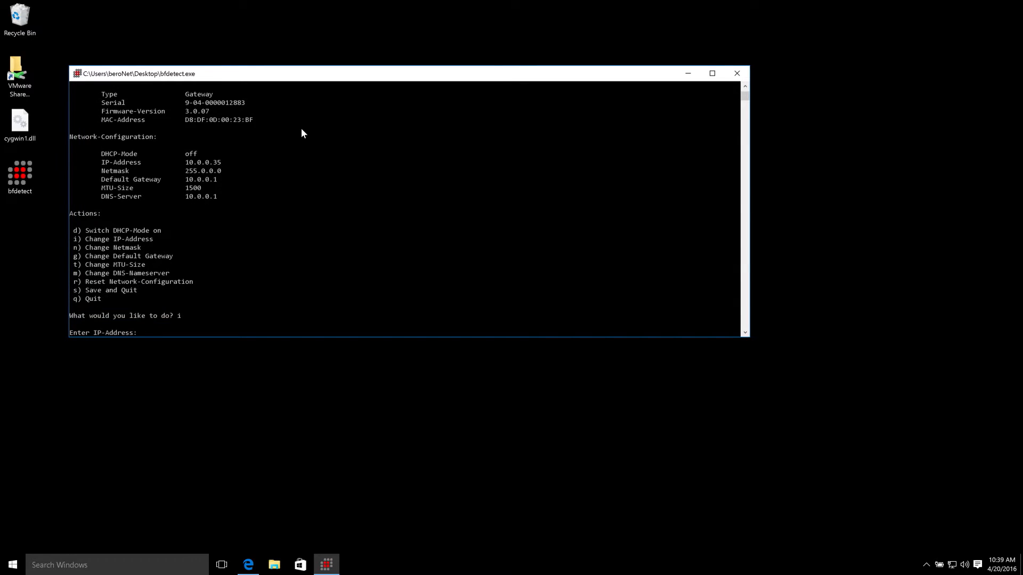
text(10.0.0.5)
key(Return)
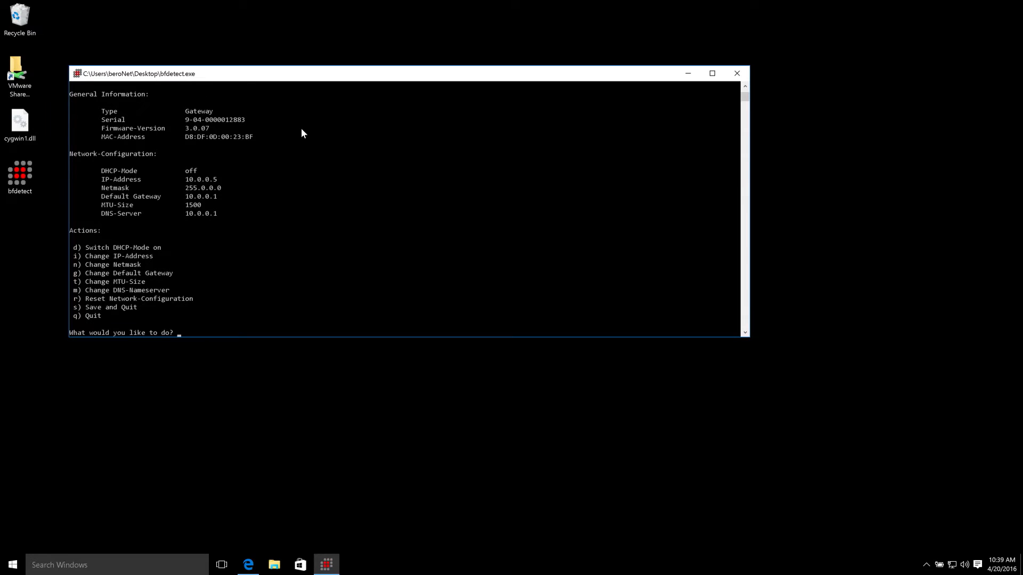
text(s)
key(Return)
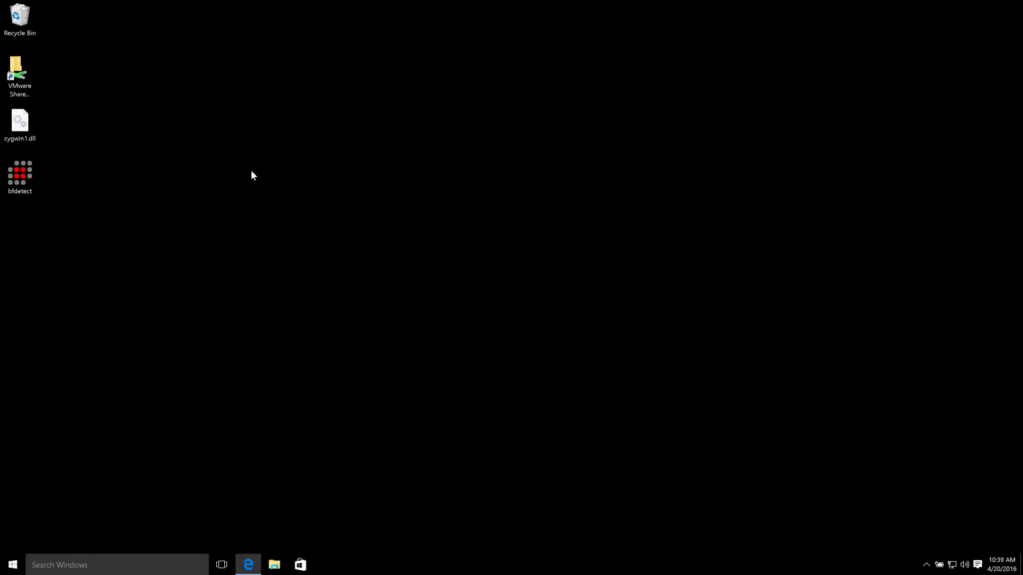
In Firefox, log into the appliance web interface at 10.0.0.4 as admin with its password
key(ctrl+Up)
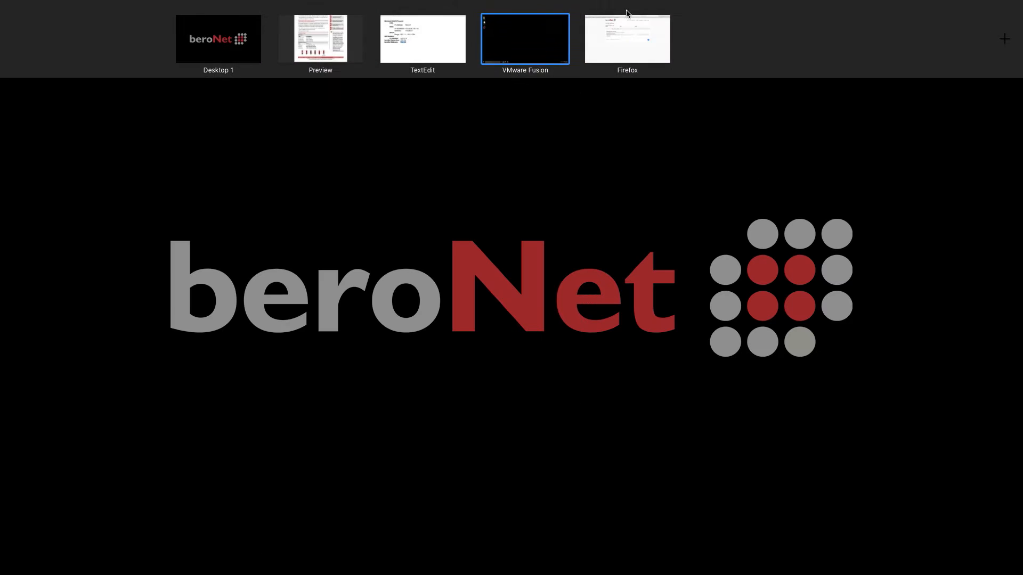
click(627, 16)
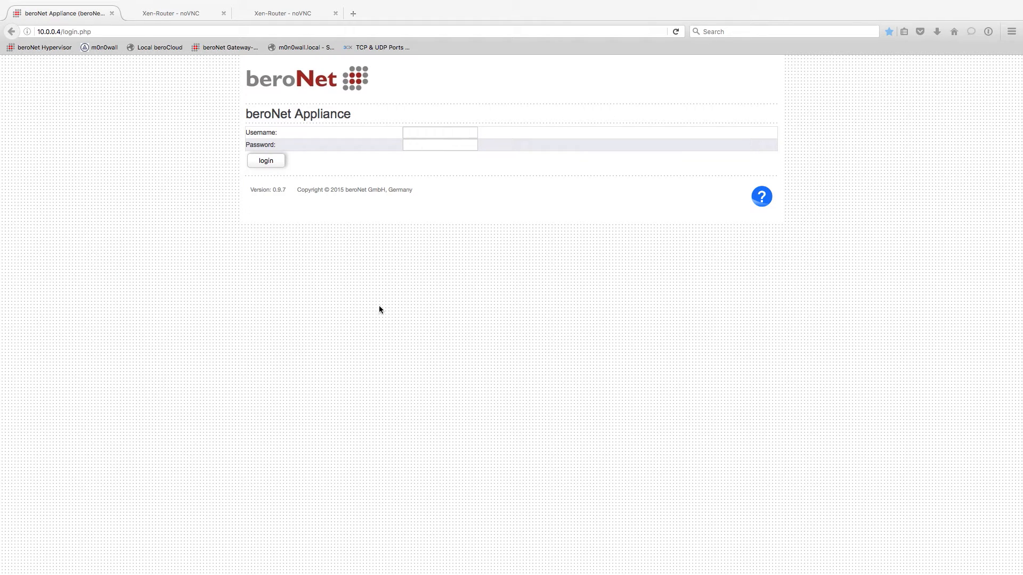
click(420, 133)
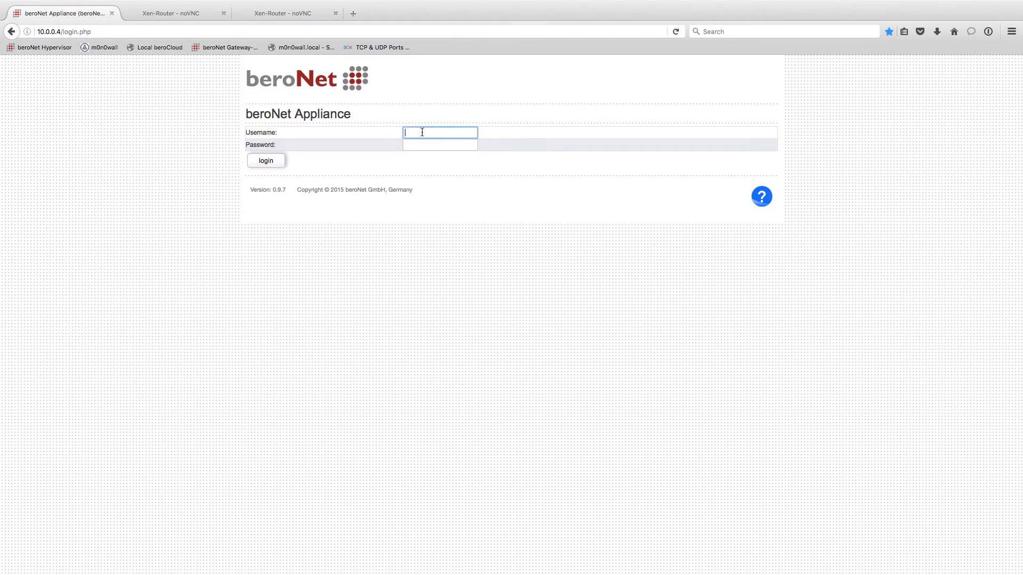
text(admin)
key(Tab)
text(••)
key(BackSpace)
key(BackSpace)
key(super+a)
text(•••••••)
click(265, 160)
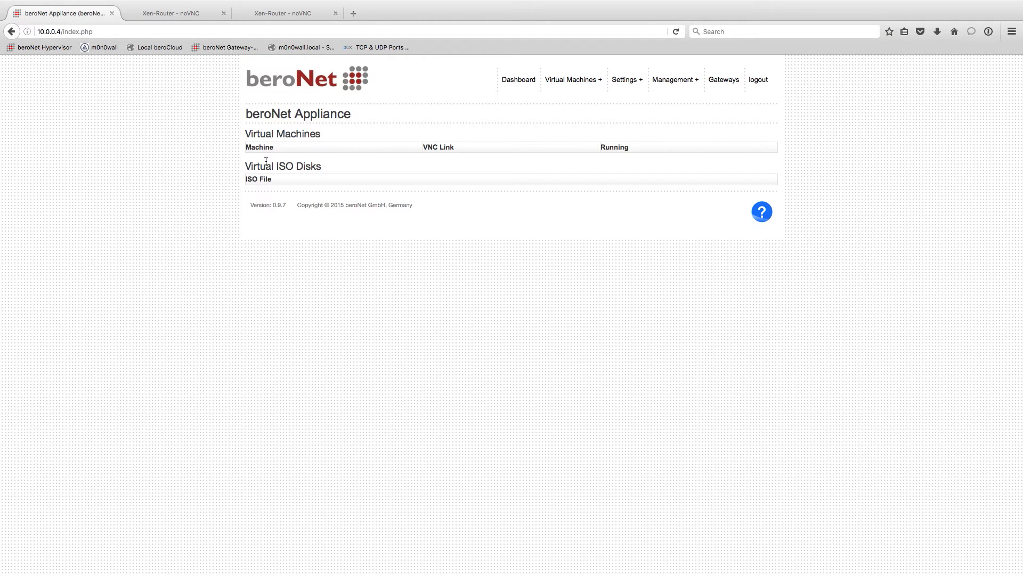
Use Settings + > Change Password to submit the user name and a new password
mouse_move(618, 88)
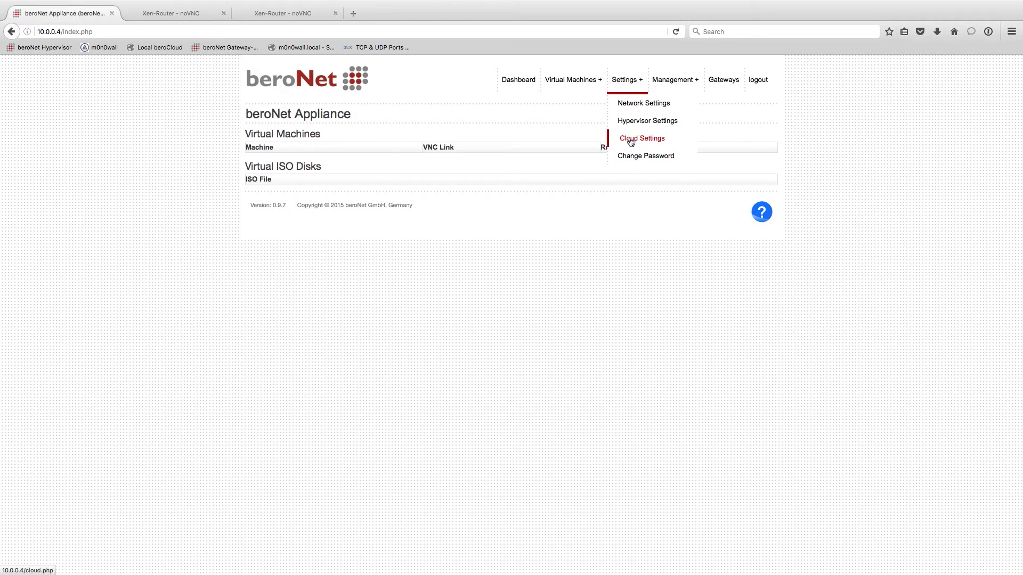
click(627, 155)
click(441, 136)
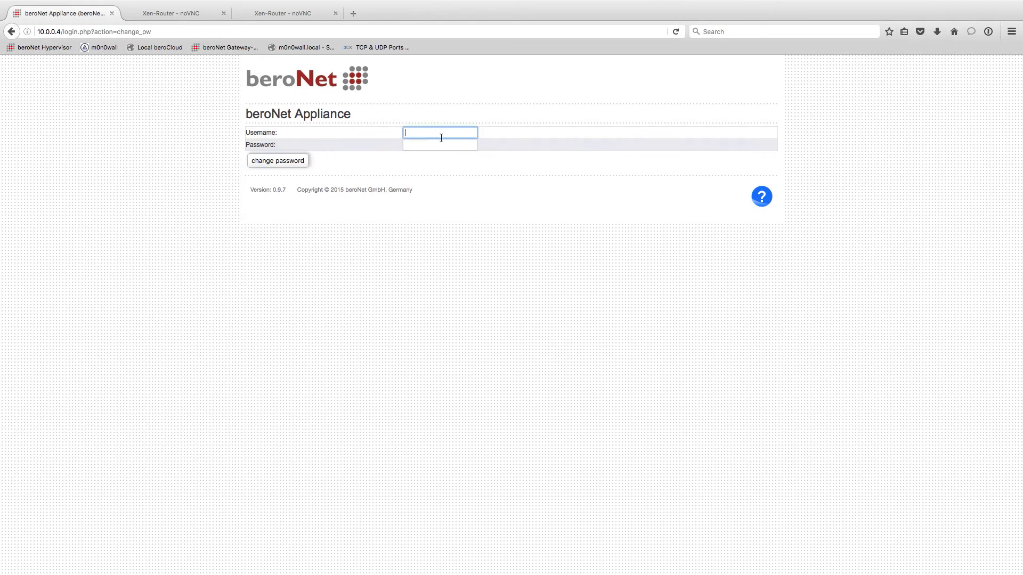
text(b8c64)
key(Tab)
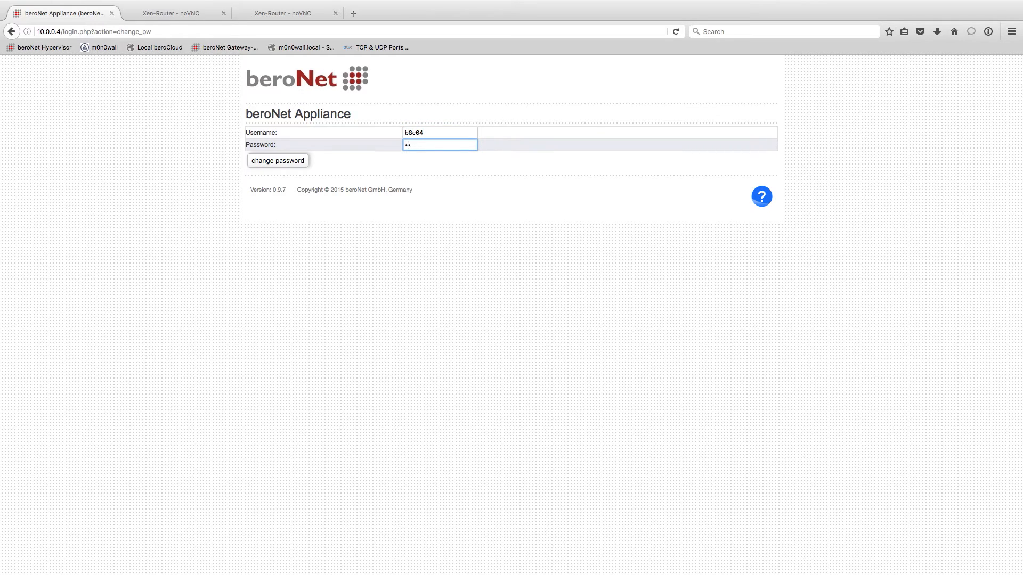
text(•••••••••••)
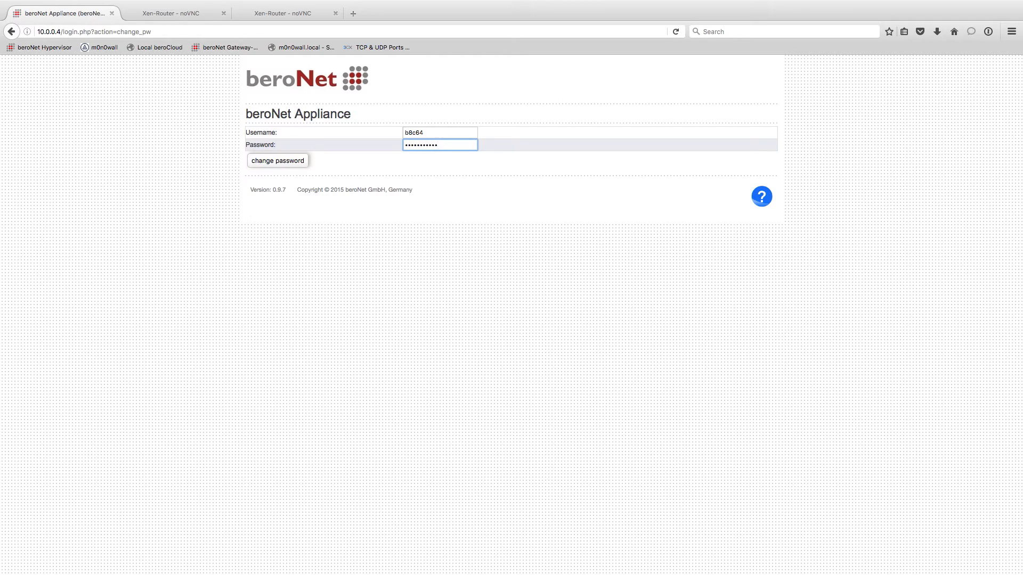
click(302, 163)
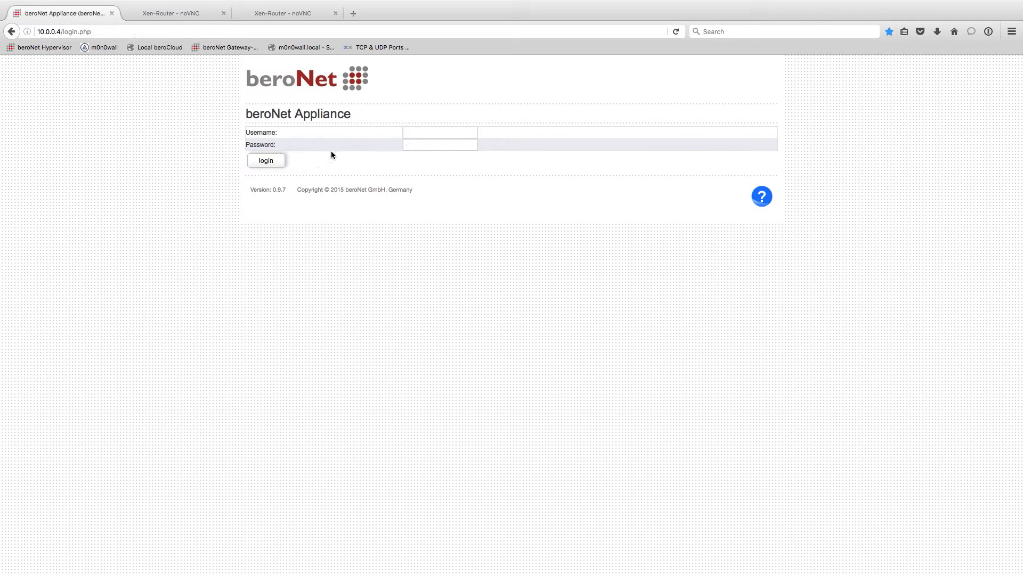
Log back in with the user name and the new password
click(456, 133)
text(b8c)
text(64)
key(Tab)
text(••)
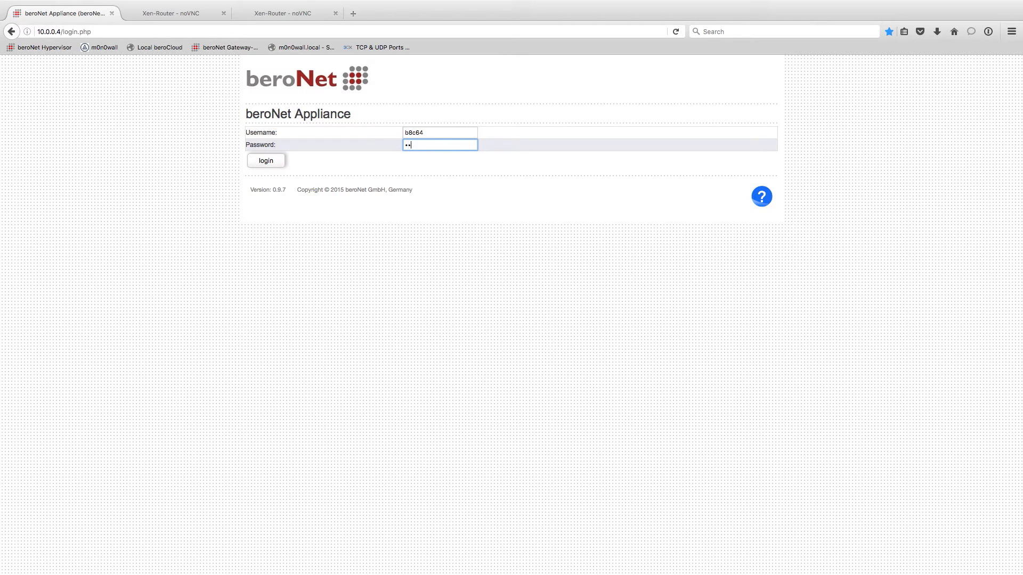
text(•••••••••)
click(265, 160)
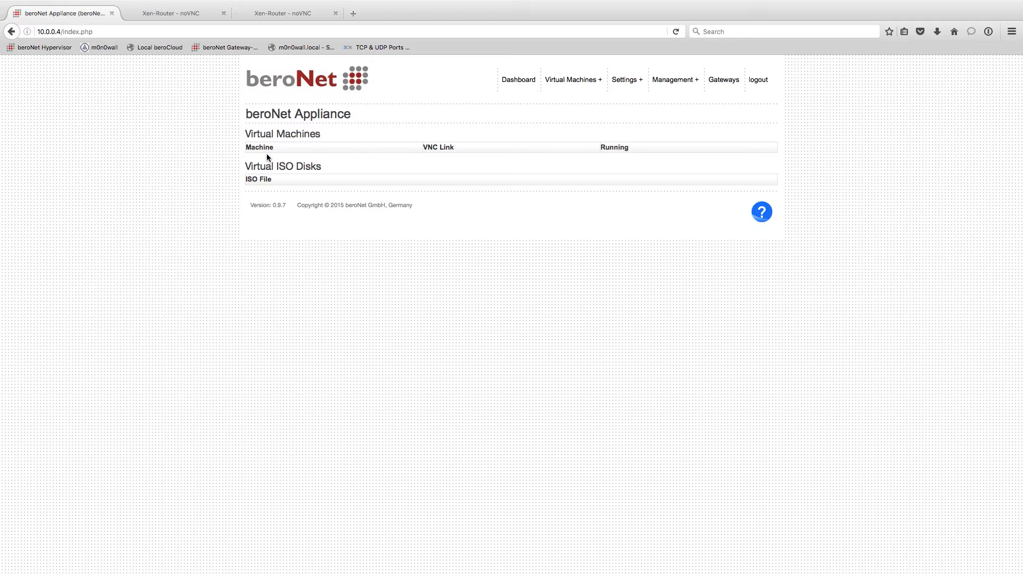
Show the Gateways list with the Appliance at 10.0.0.4 and Gateway at 10.0.0.5
mouse_move(550, 85)
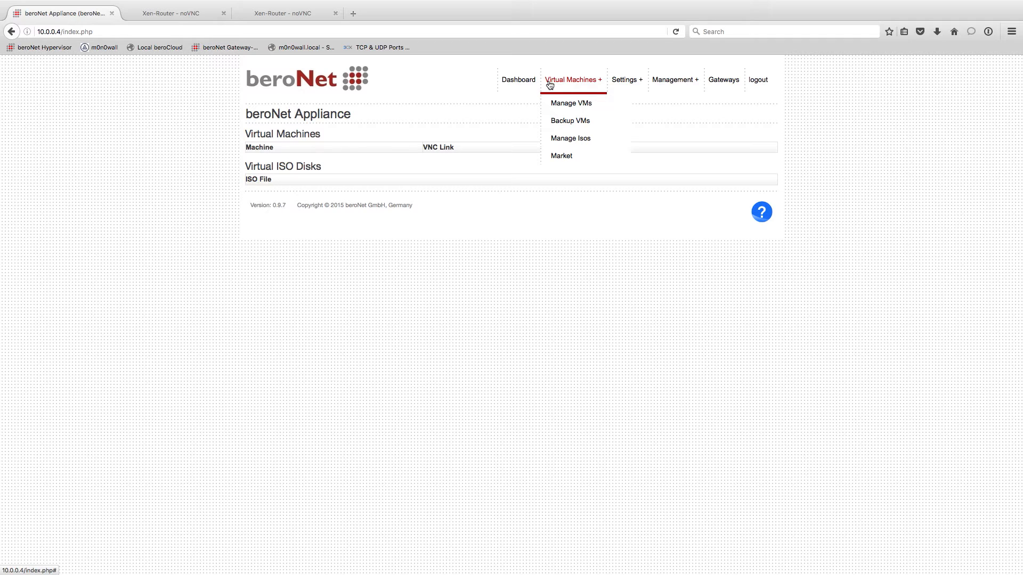
mouse_move(628, 85)
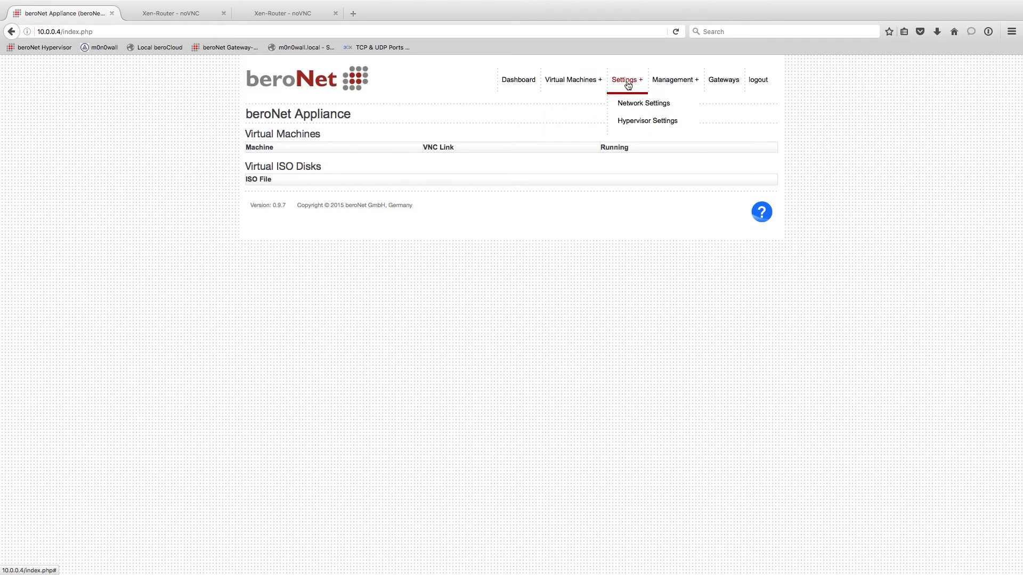
mouse_move(669, 83)
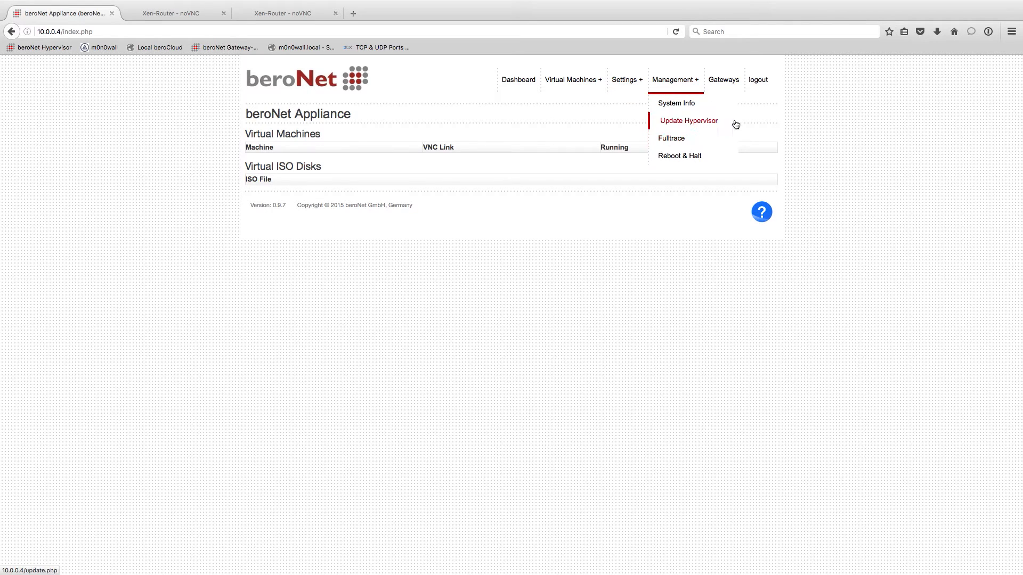
click(728, 89)
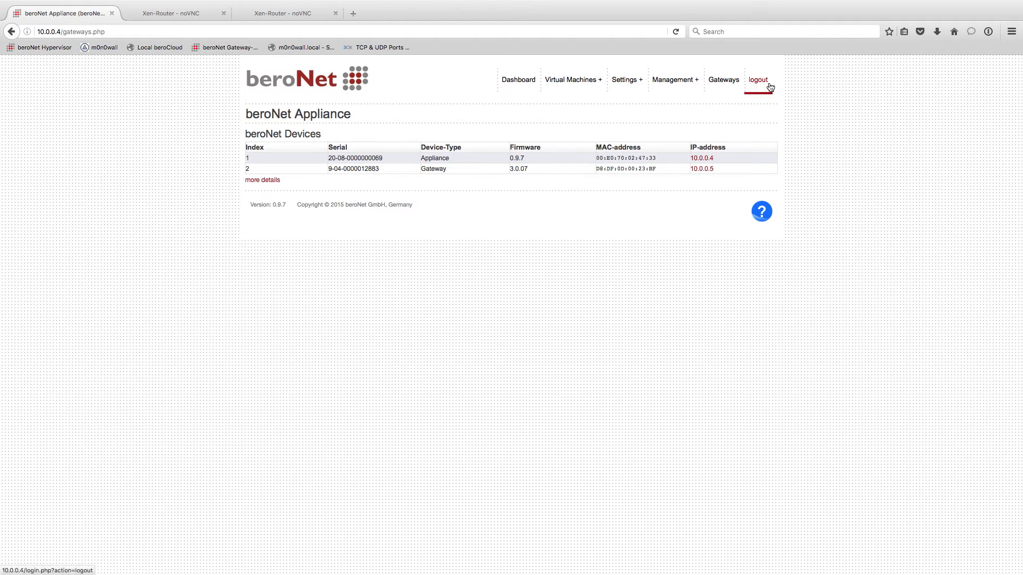
mouse_move(591, 84)
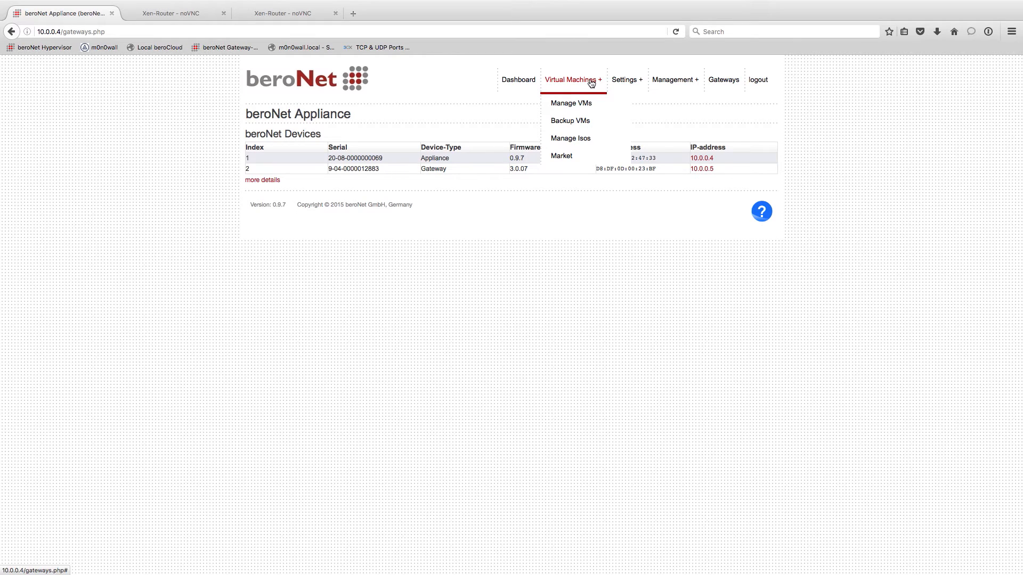
From the beroNet Market, install the m0n0wall 1.8.1 ISO and confirm
click(566, 160)
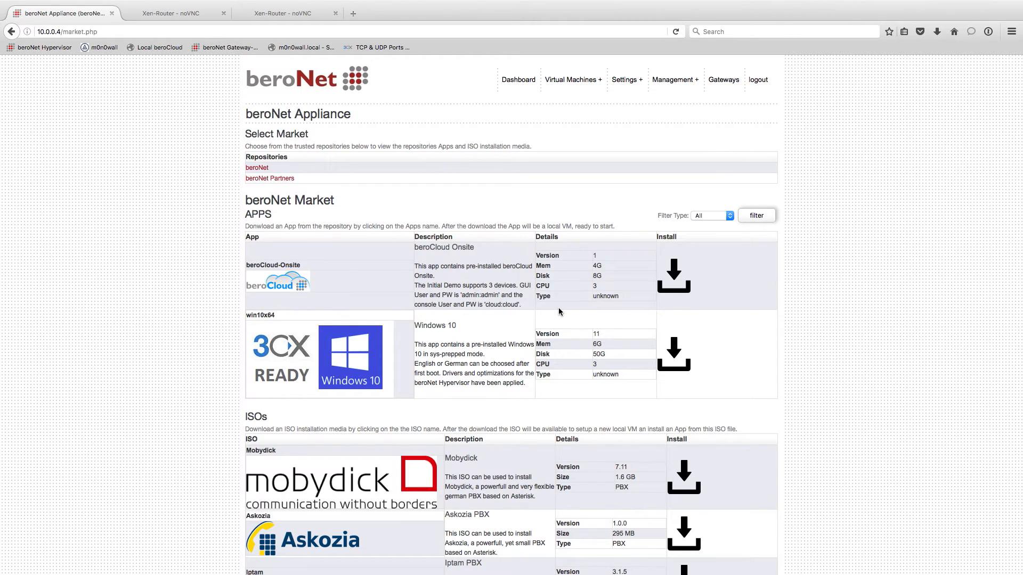
scroll(558, 310, down, 6)
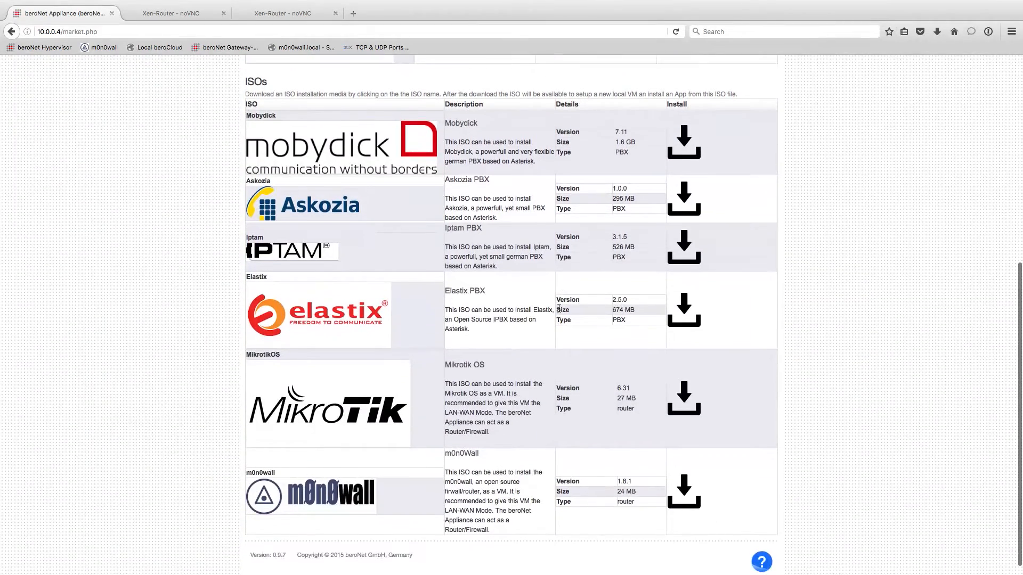
scroll(558, 309, down, 1)
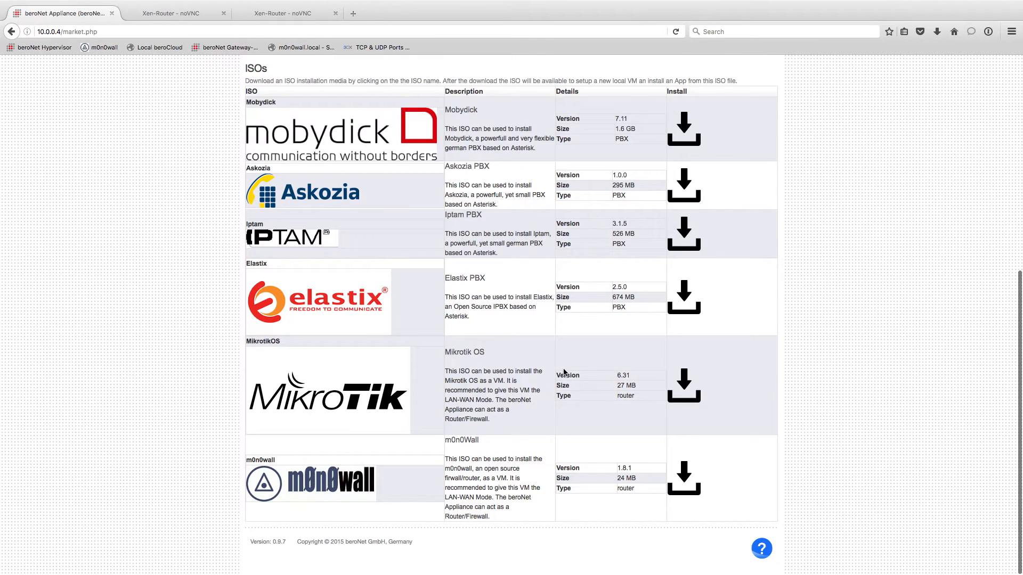
click(693, 487)
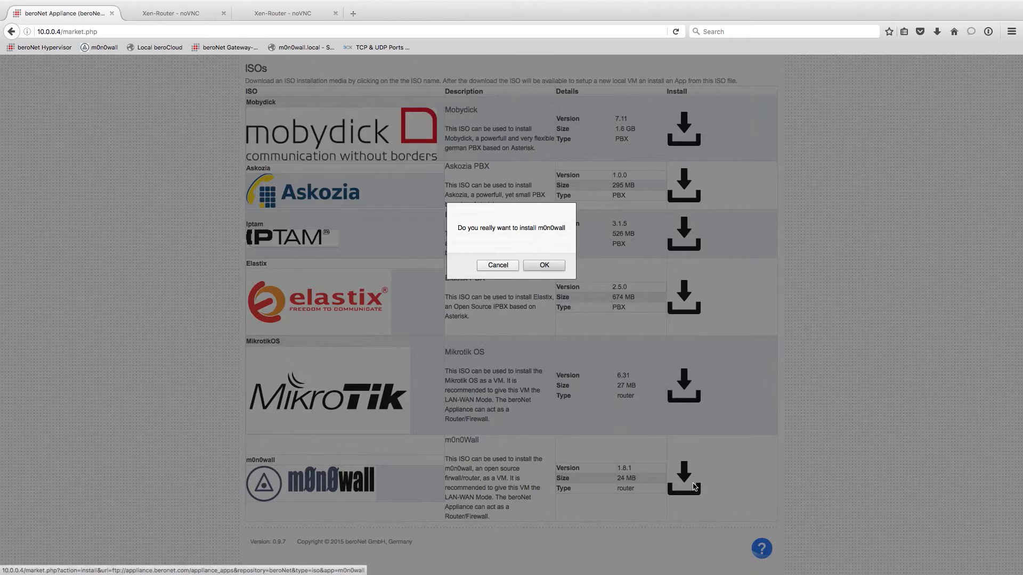
click(549, 264)
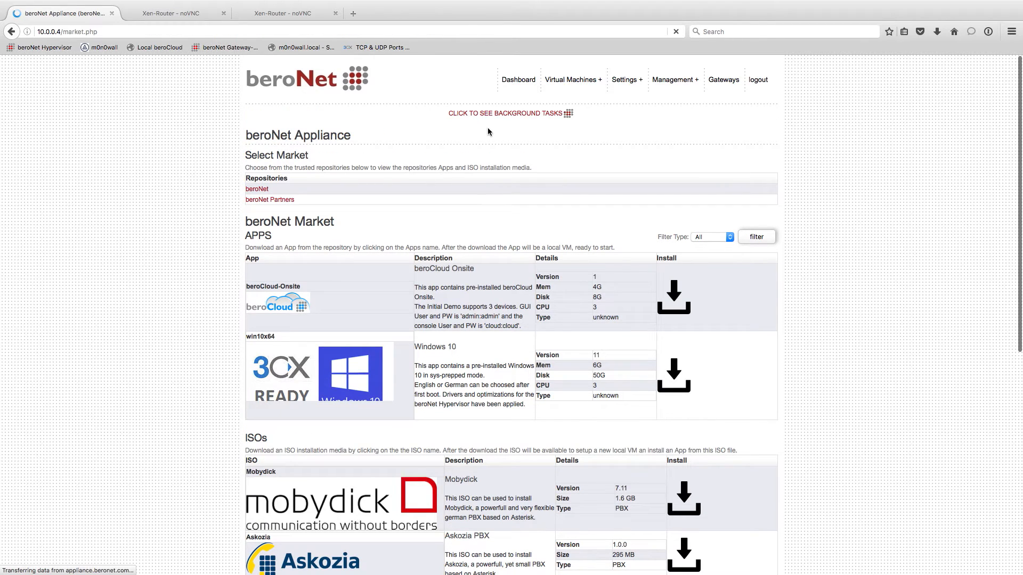
Check the m0n0wall download progress in the background tasks
click(486, 112)
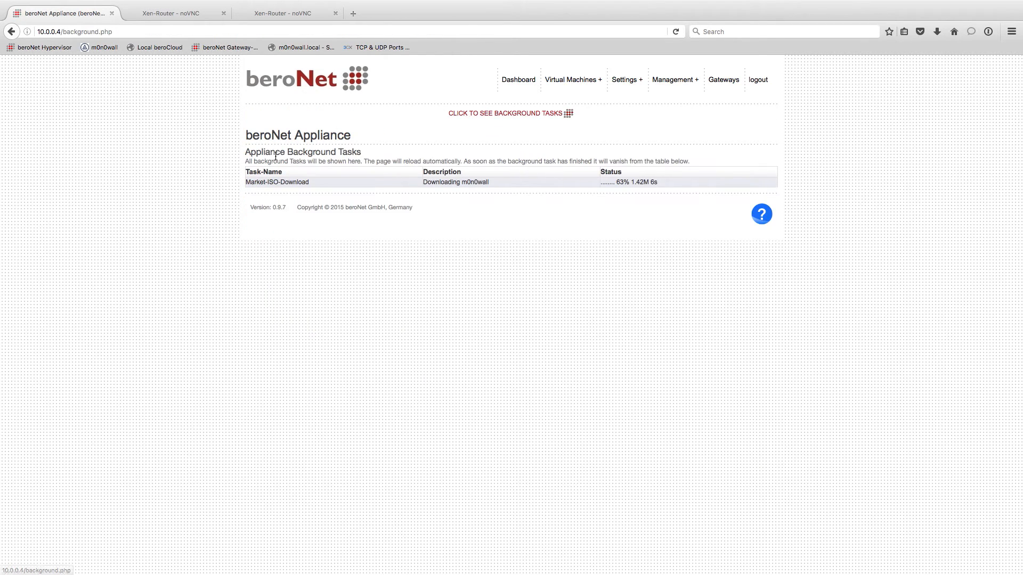
drag(711, 182, 610, 181)
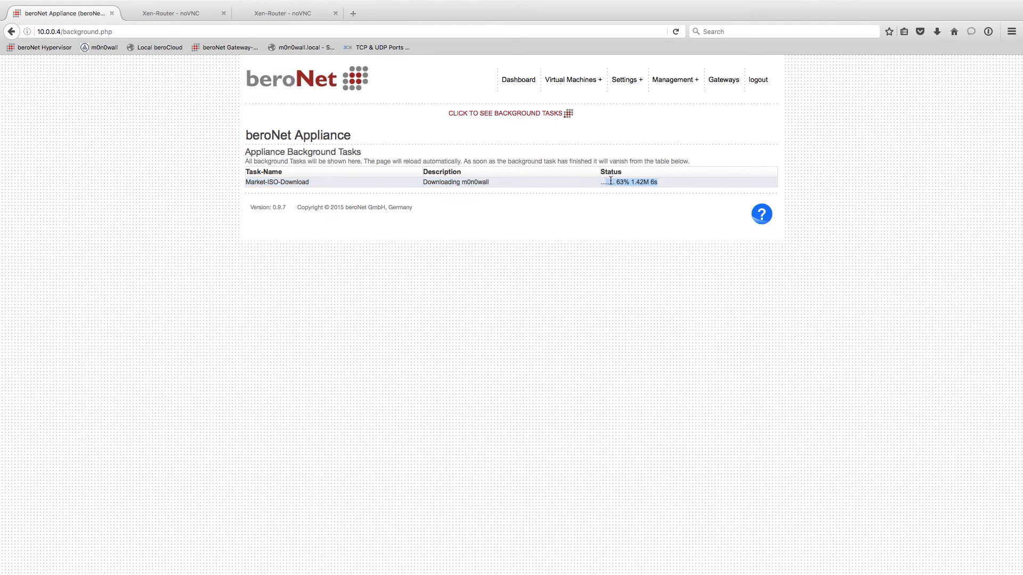
click(618, 196)
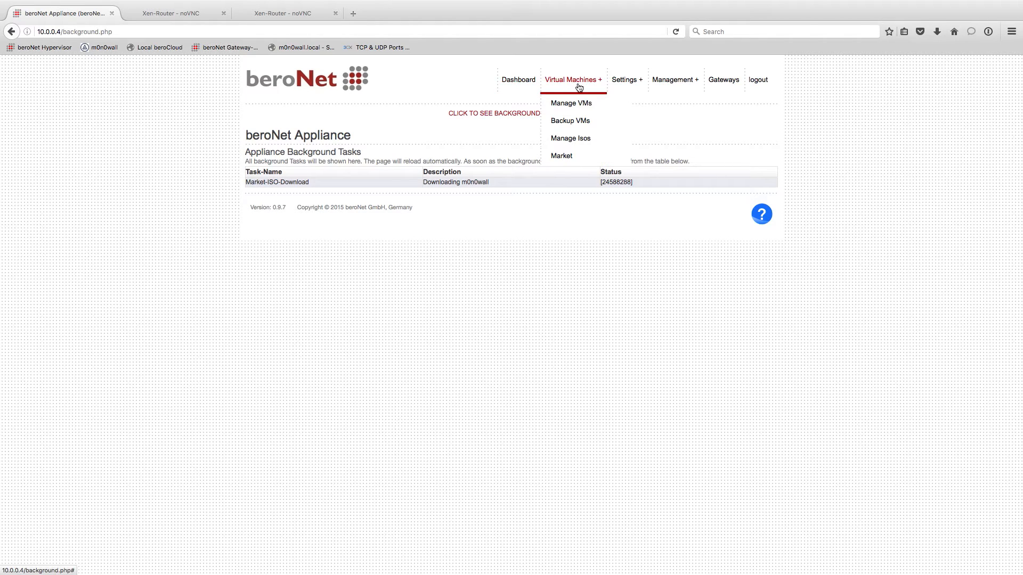
Confirm m0n0wall-1.8.1.iso at 23 MB appears in the Virtual ISO Disks list
click(571, 138)
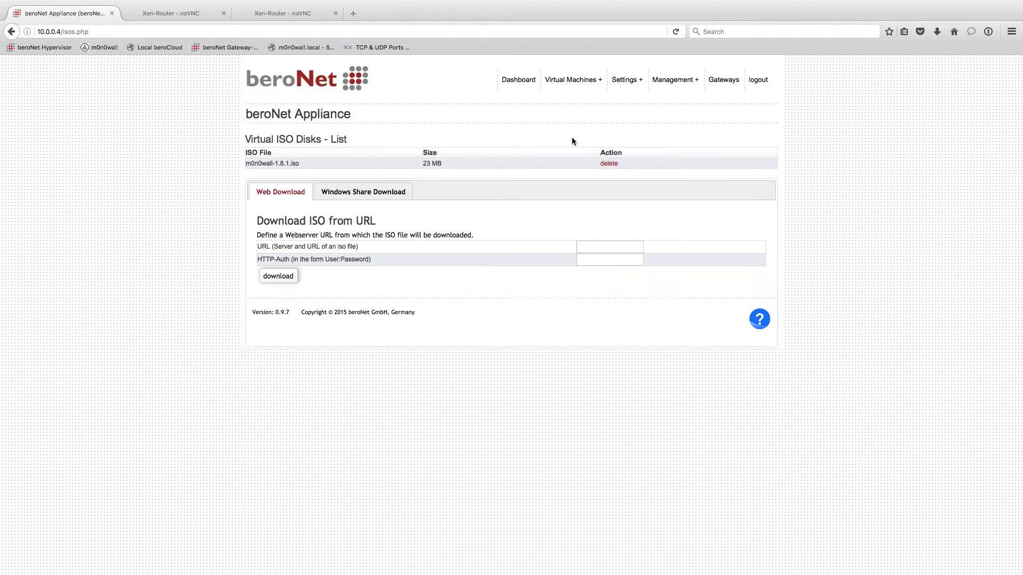
drag(307, 170, 238, 164)
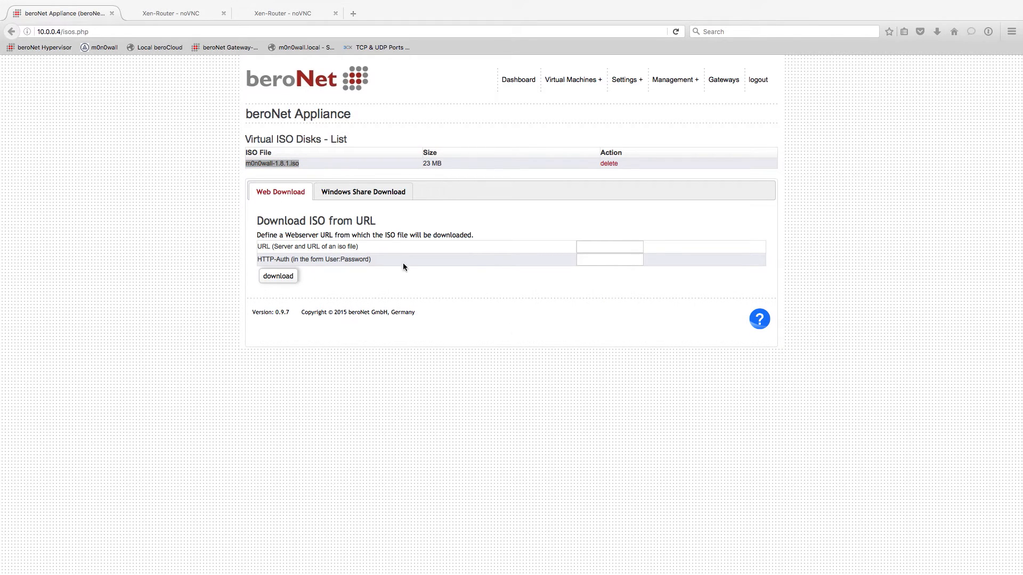
click(260, 197)
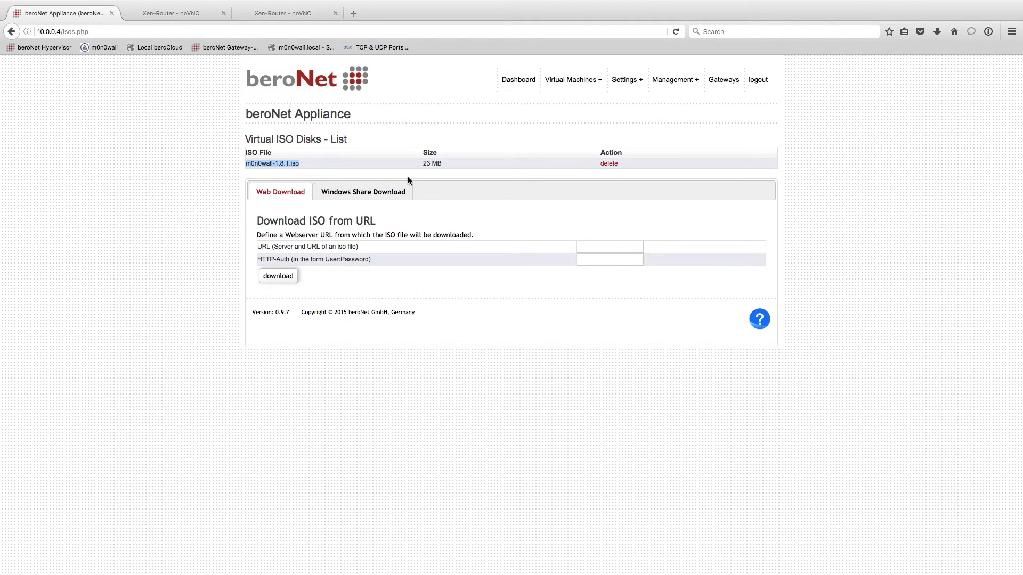
click(524, 169)
Name the new VM 'Router' with 1 CPU, 1GB memory and a 10 GB disk
mouse_move(578, 83)
click(574, 105)
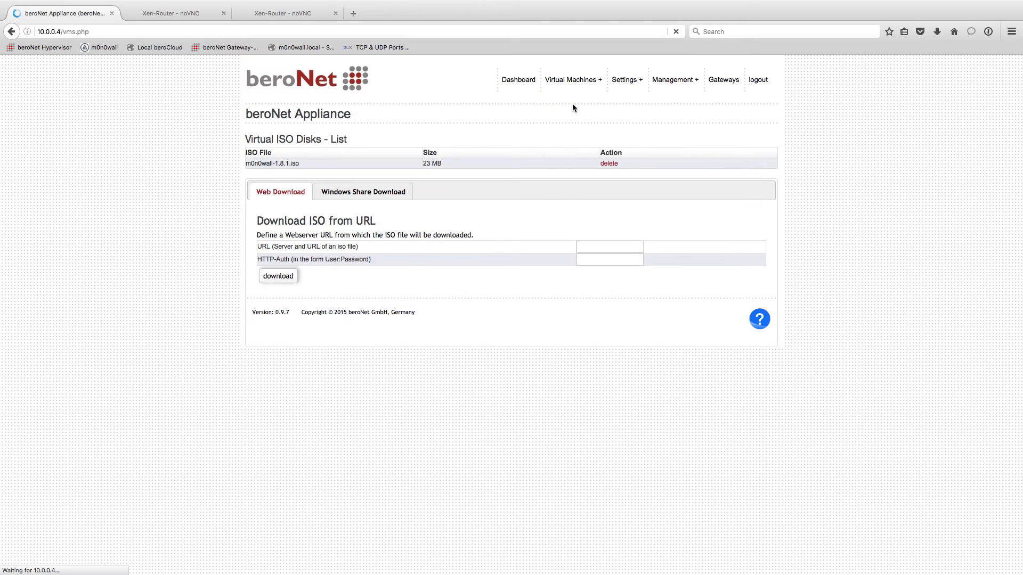
click(389, 208)
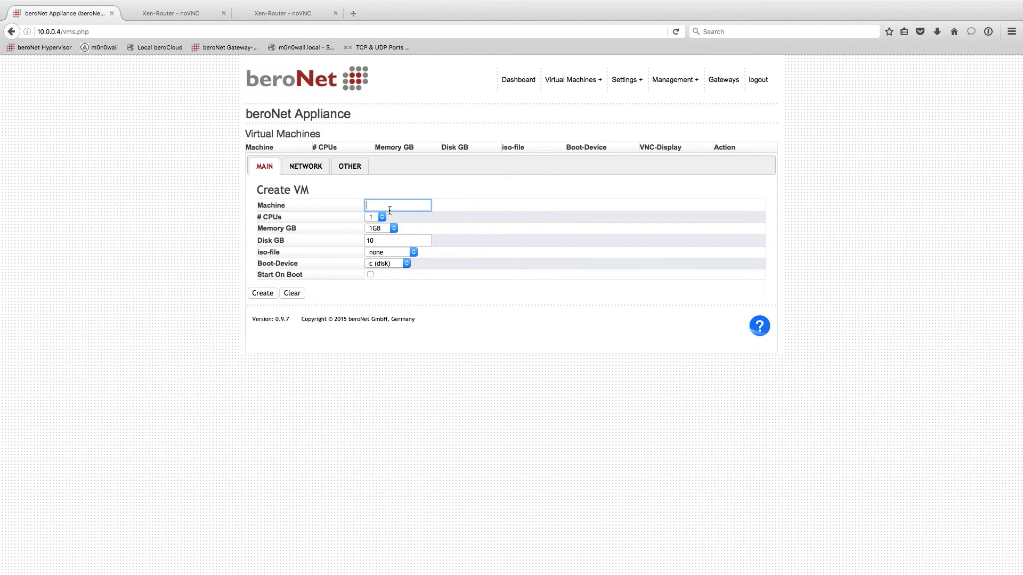
text(Router)
click(382, 217)
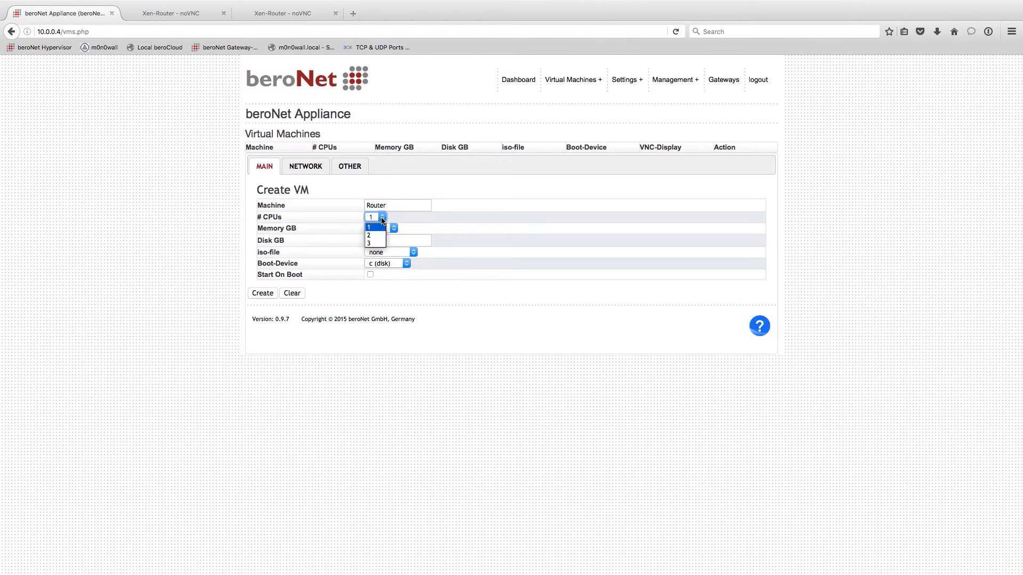
click(401, 227)
click(392, 228)
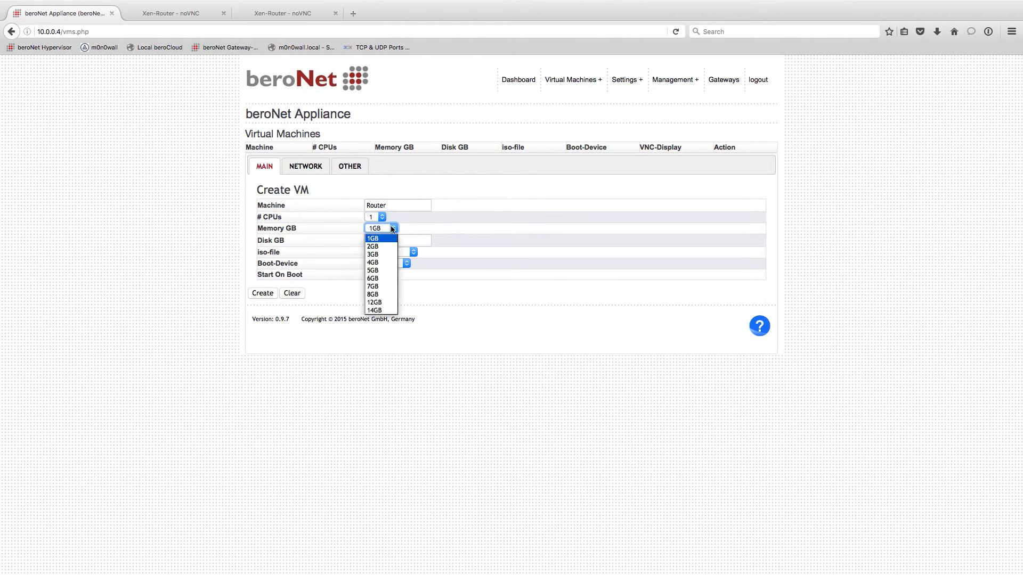
click(393, 248)
click(394, 243)
drag(395, 243, 355, 240)
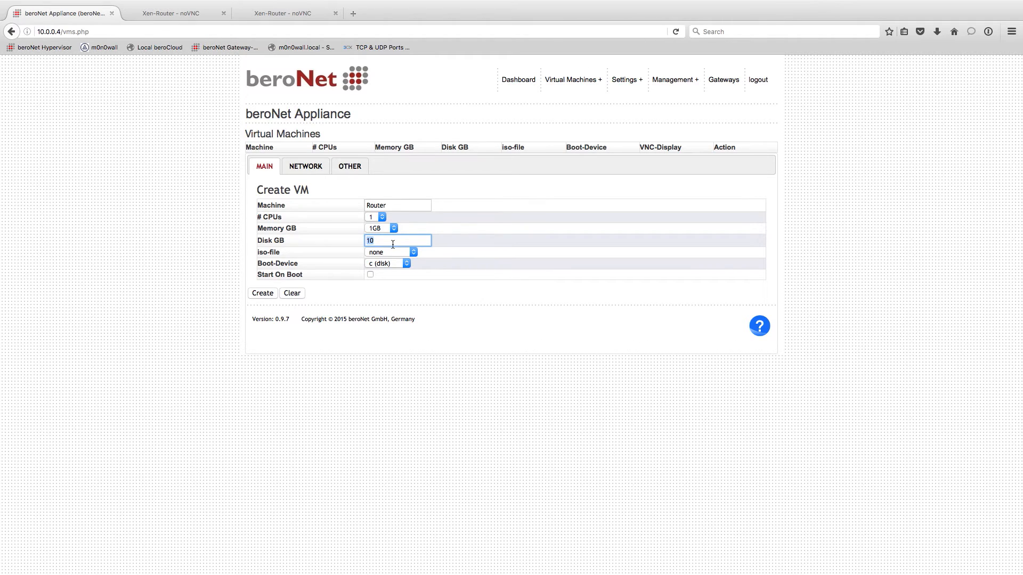
Choose m0n0wall-1.8.1.iso, boot from d (isofile), and enable Start On Boot
click(390, 253)
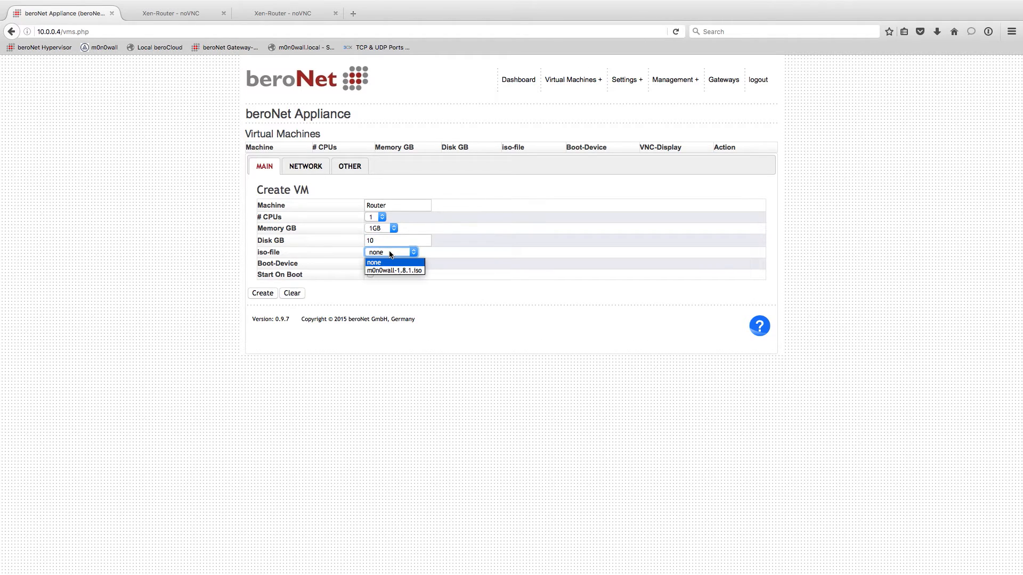
click(389, 270)
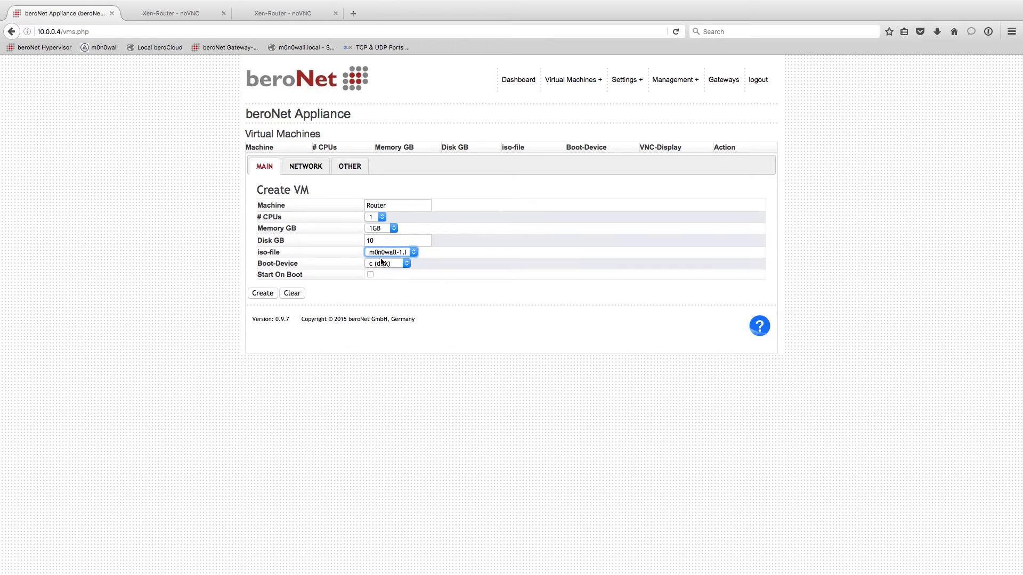
click(382, 263)
click(376, 280)
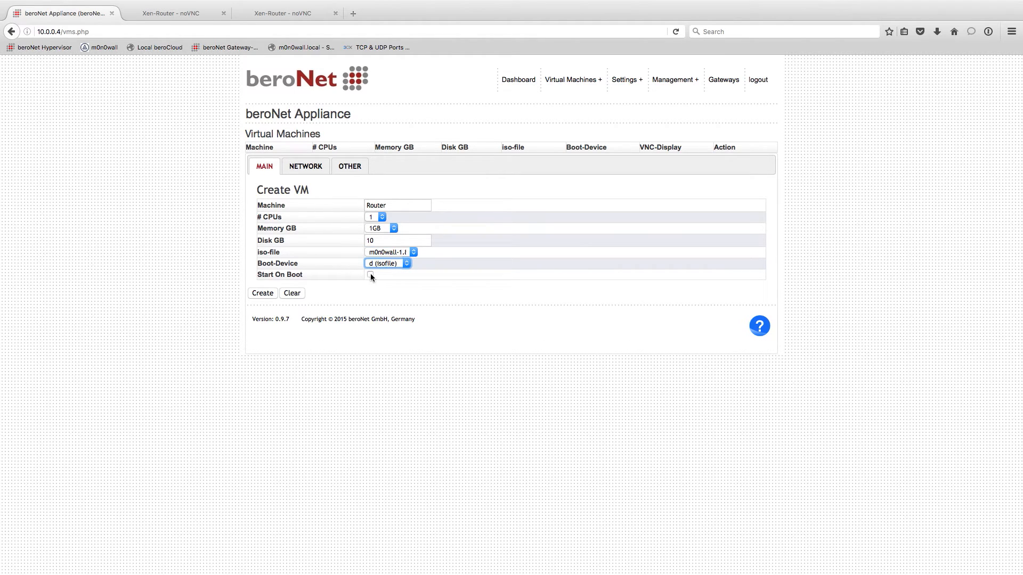
double_click(372, 205)
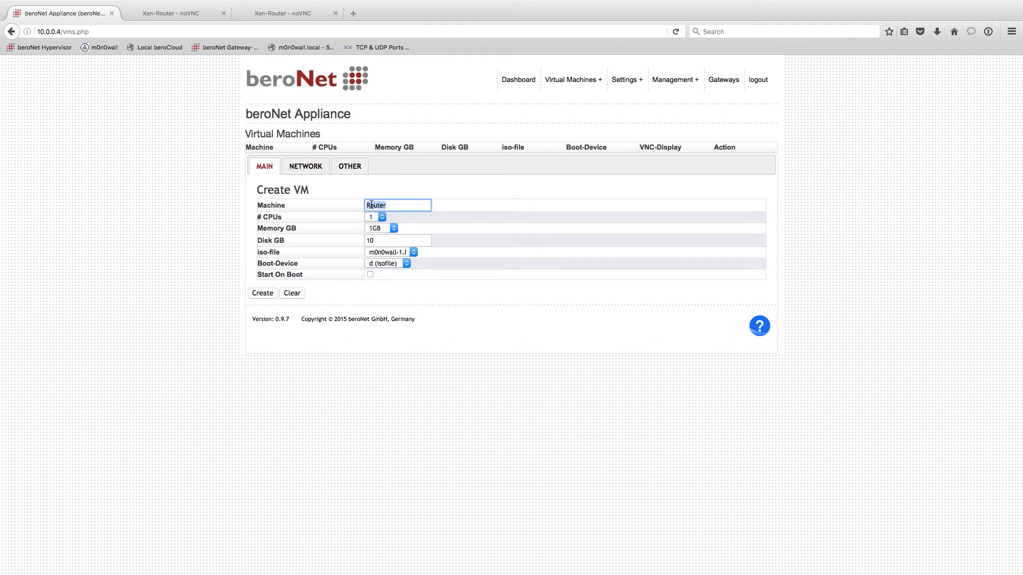
click(370, 274)
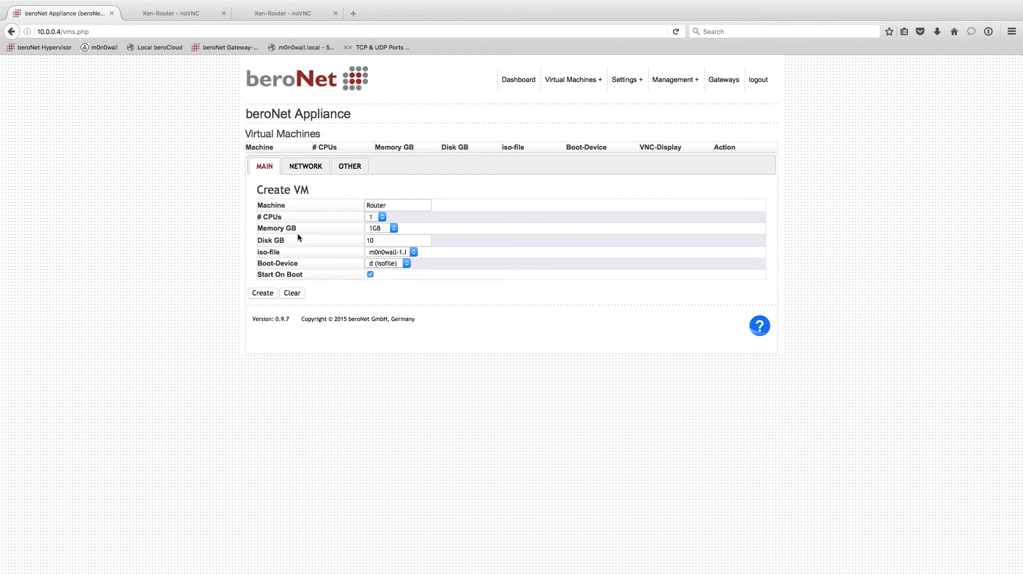
Set the Router VM's NIC-Mode to lan-wan
click(308, 172)
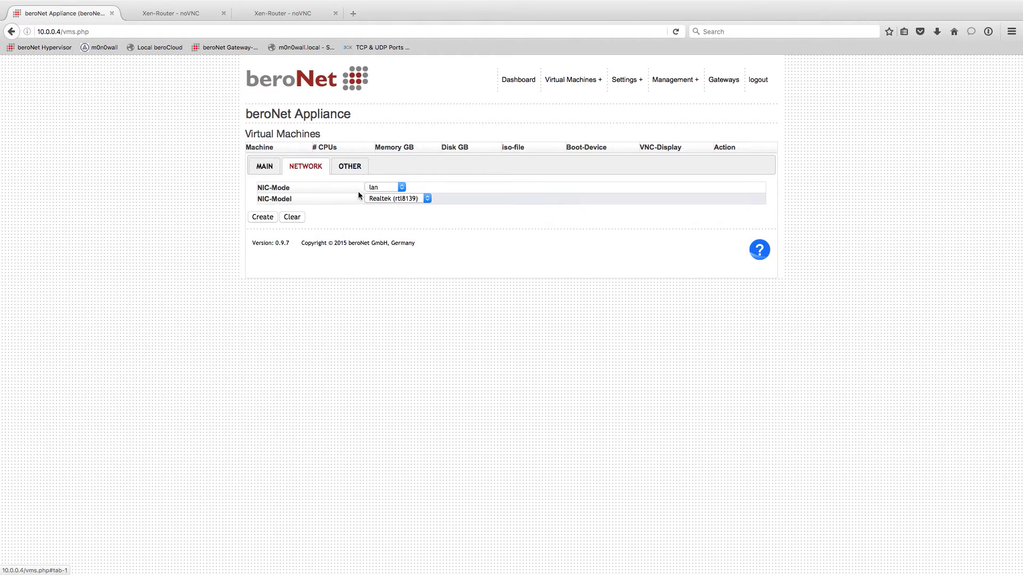
click(378, 190)
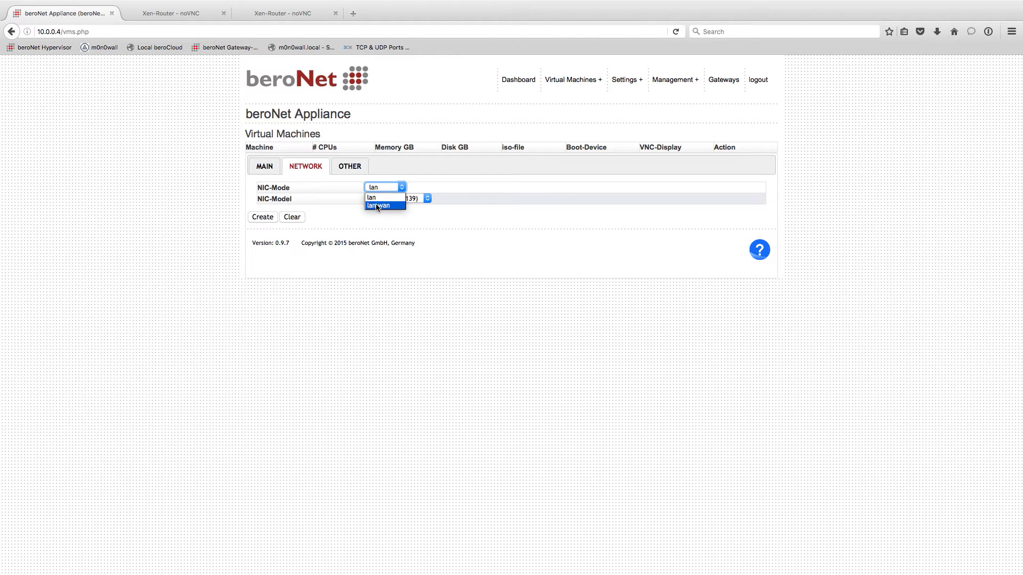
click(376, 206)
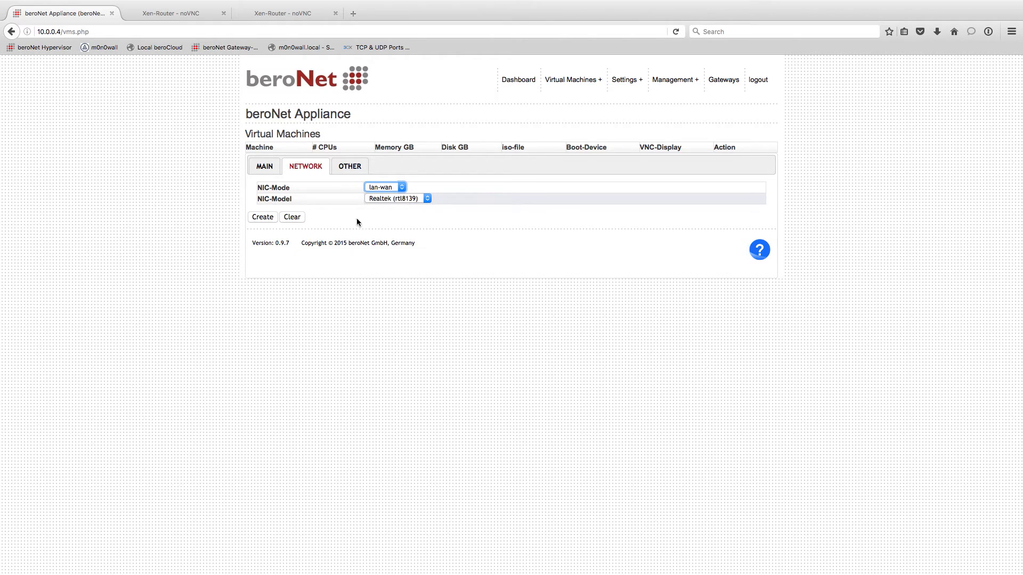
Keep VNC display 5901, enter a VNC password, and return to the main settings
click(354, 166)
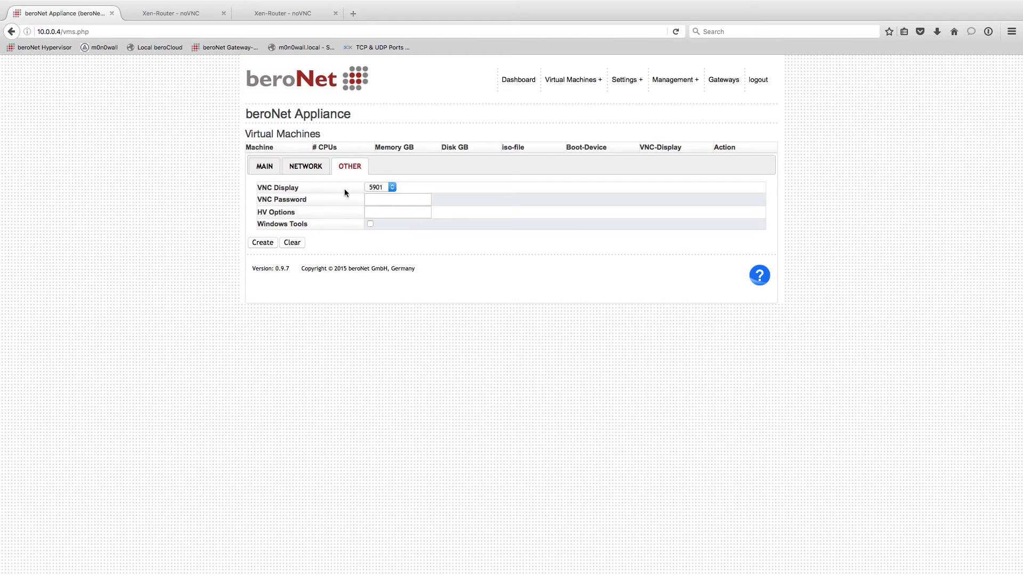
click(379, 188)
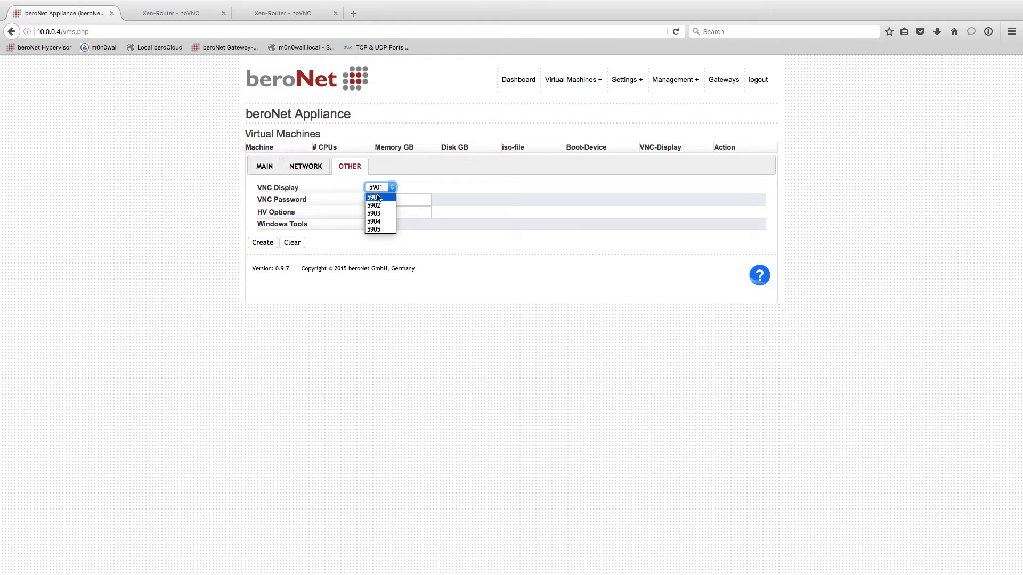
click(374, 198)
click(378, 199)
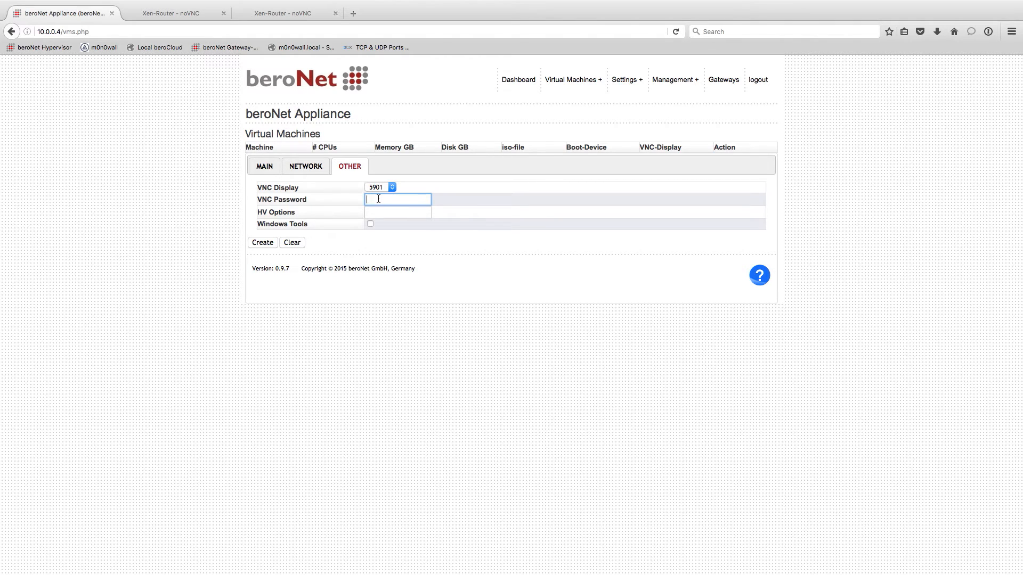
text(password)
triple_click(272, 224)
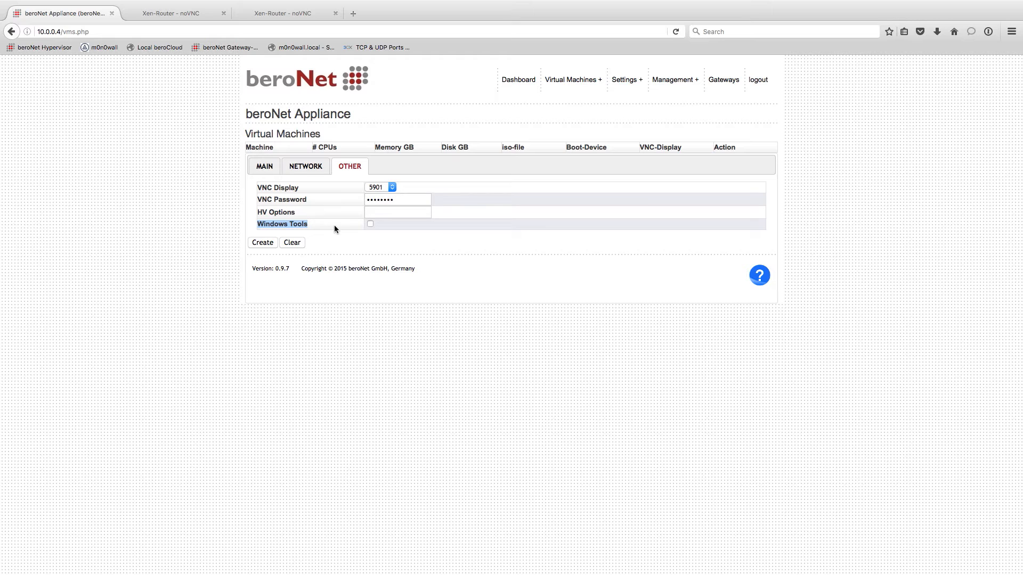
drag(334, 225, 258, 224)
click(303, 170)
click(260, 172)
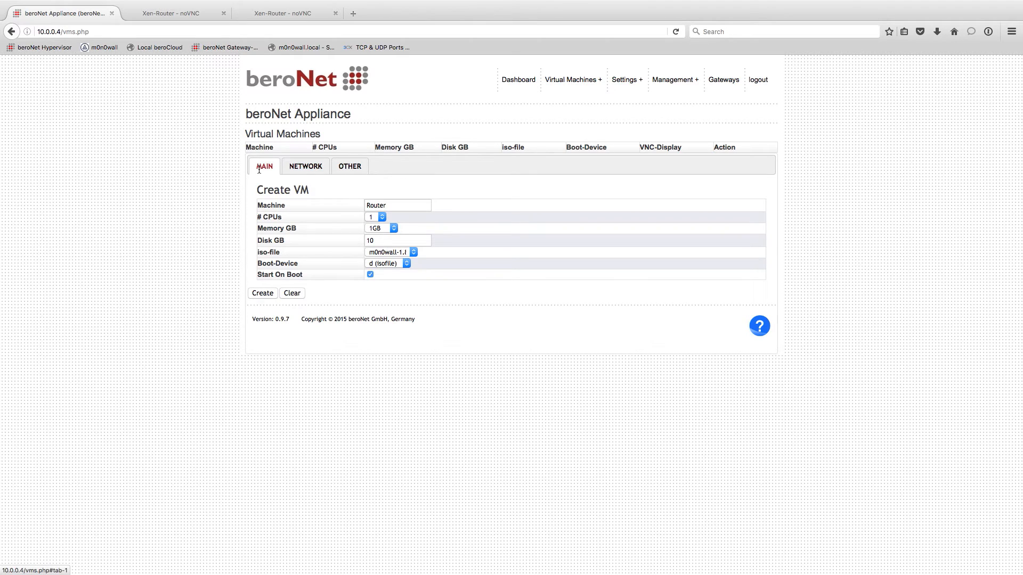
Create the Router VM, then start it from the dashboard
click(257, 295)
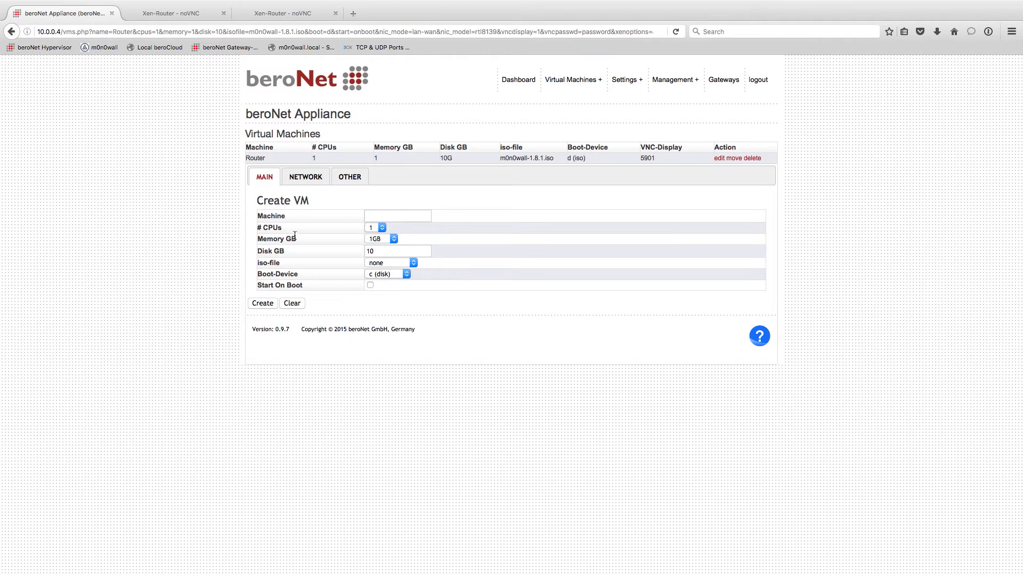
drag(248, 159, 773, 165)
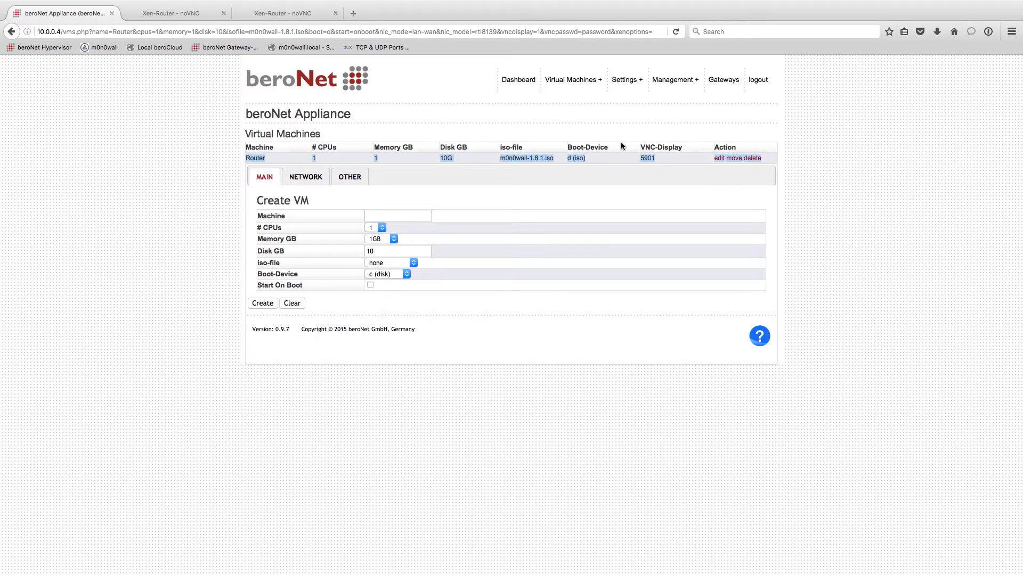
click(517, 83)
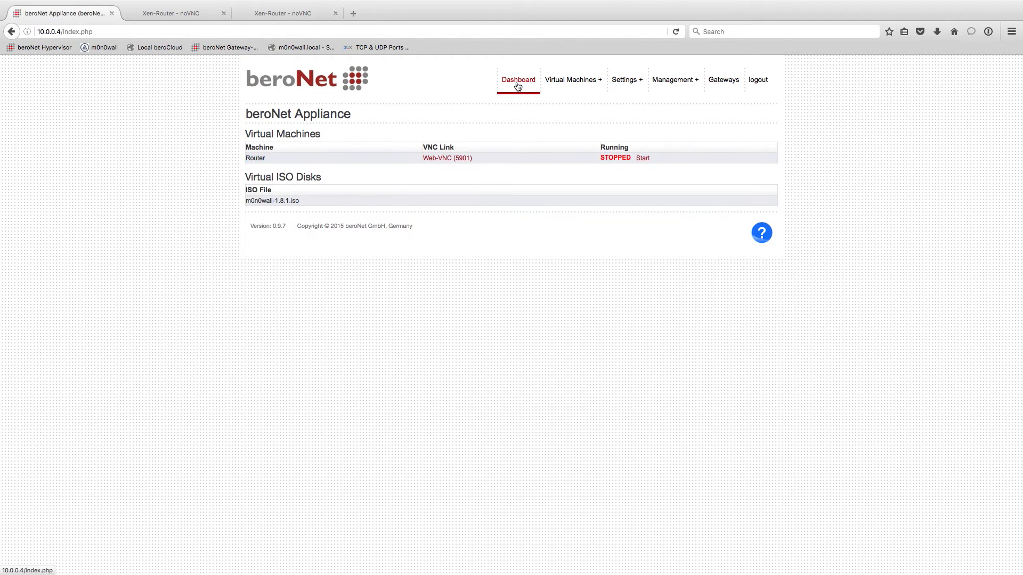
click(642, 158)
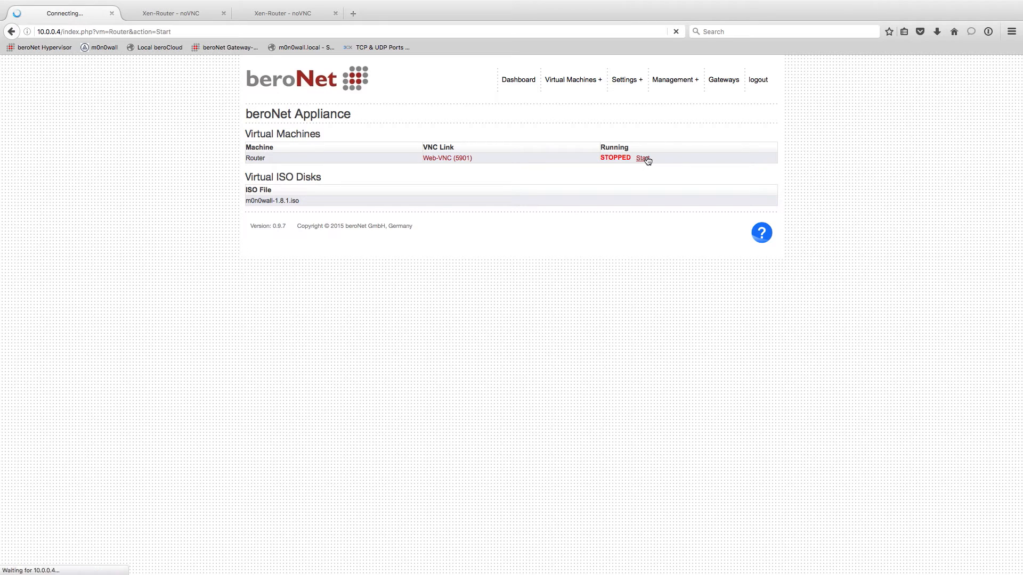
Open the Router's Web-VNC console and connect using the VNC password
click(436, 160)
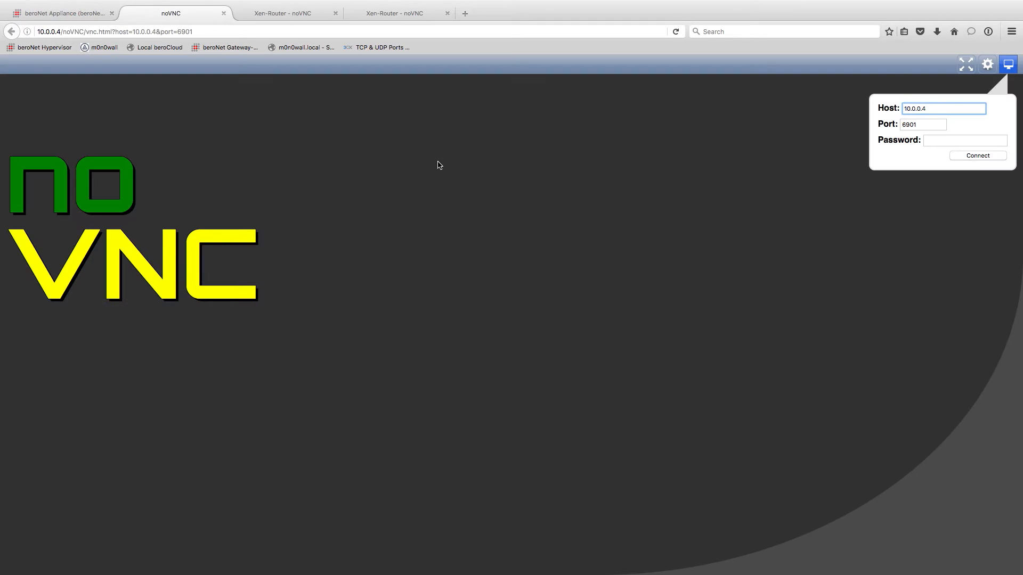
click(943, 142)
text(•••••••)
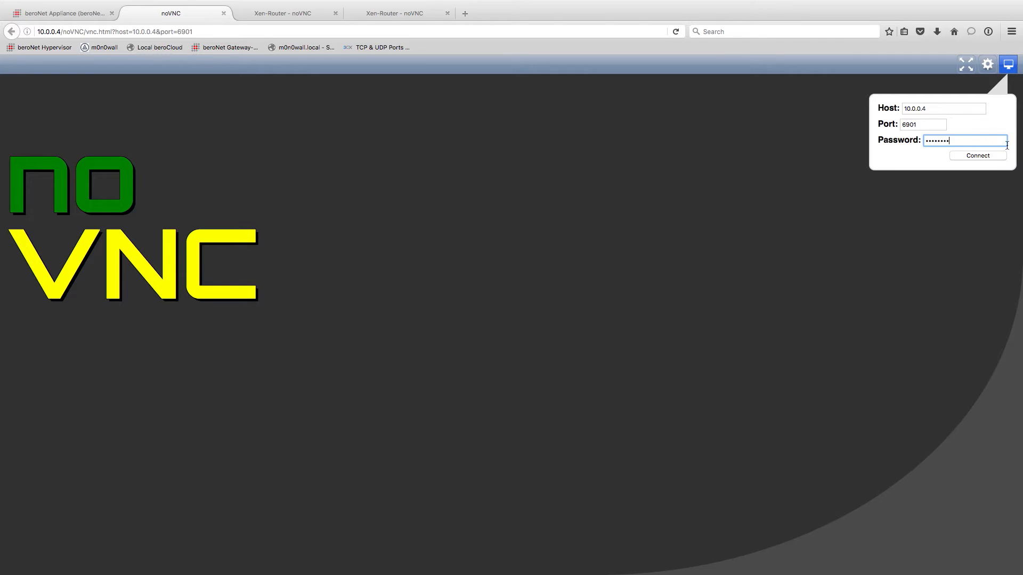
click(966, 157)
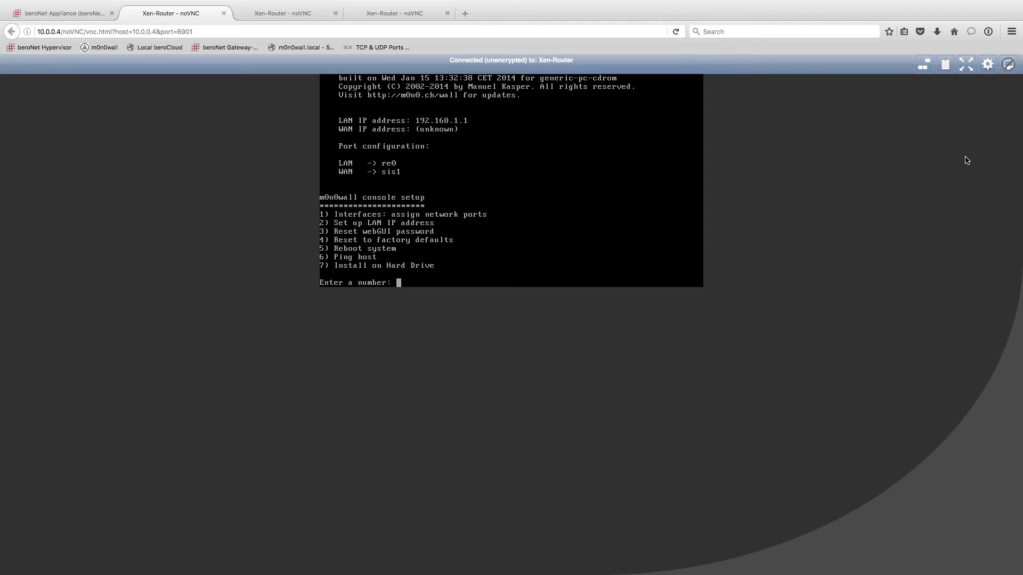
Choose console option 7 to install m0n0wall on disk ad0, confirming with y
text(7)
key(Return)
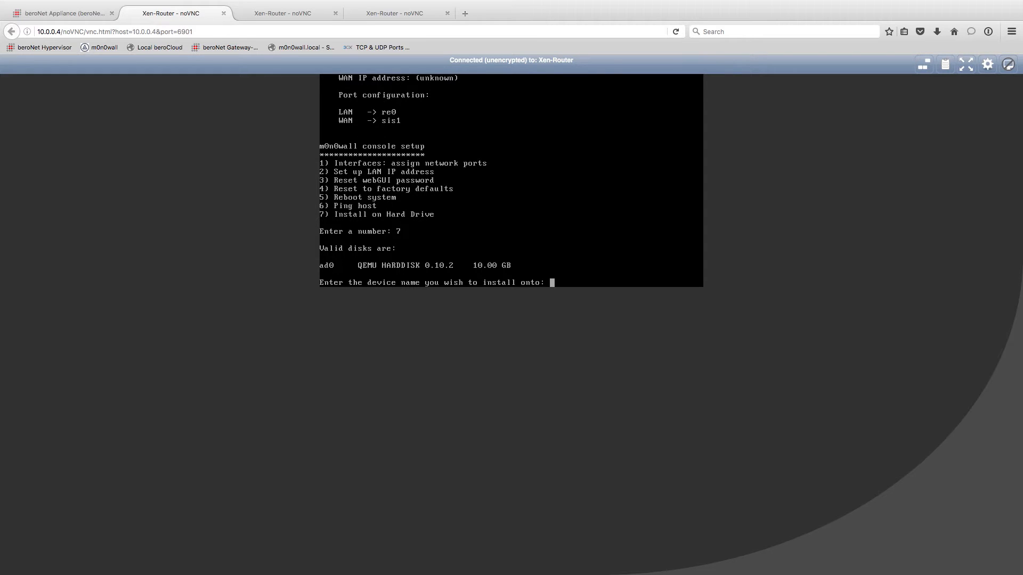
text(ad0)
key(Return)
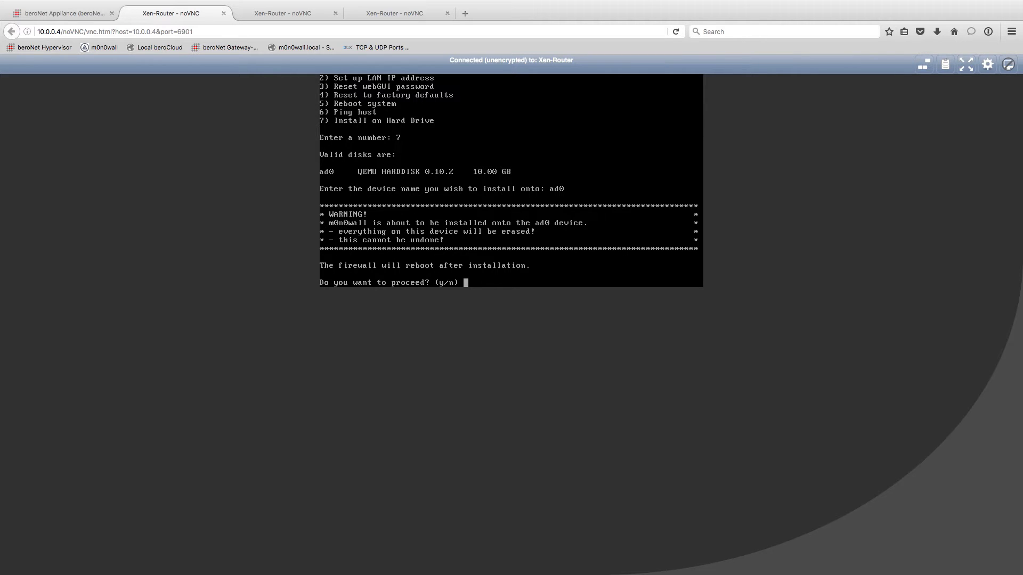
text(y)
key(Return)
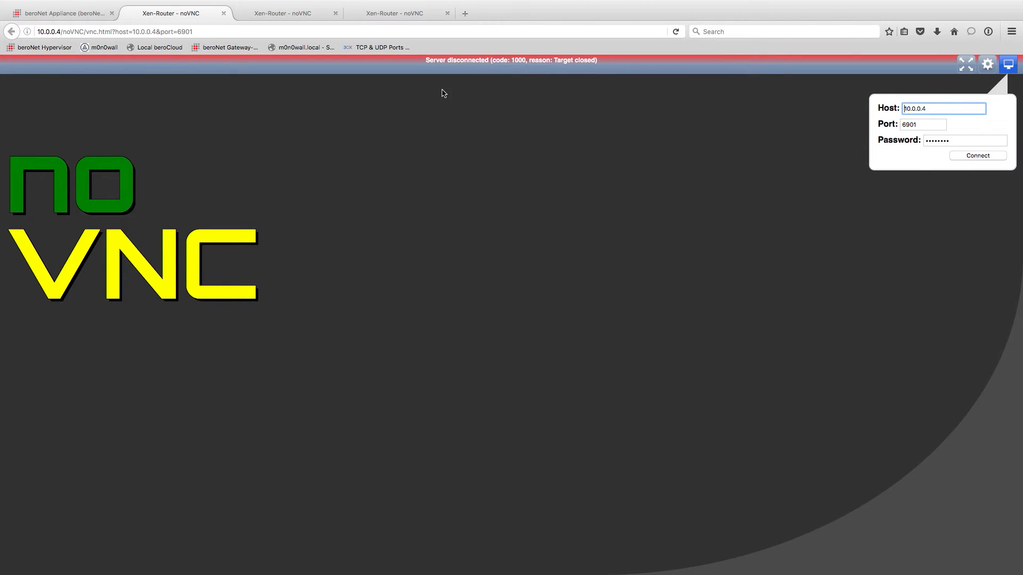
Power off the Router and change its boot device to c (disk)
click(62, 13)
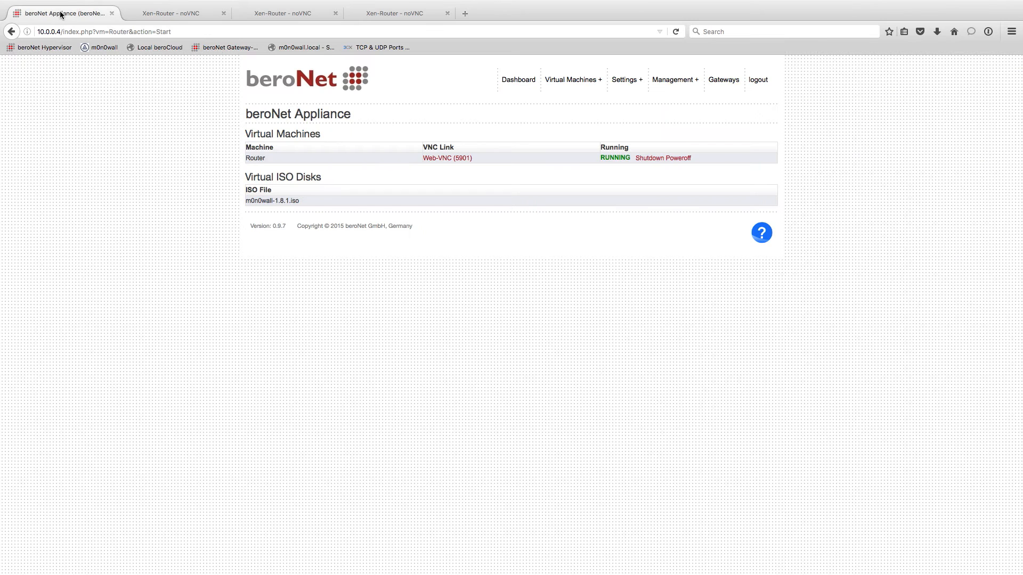
click(673, 159)
mouse_move(579, 80)
click(579, 100)
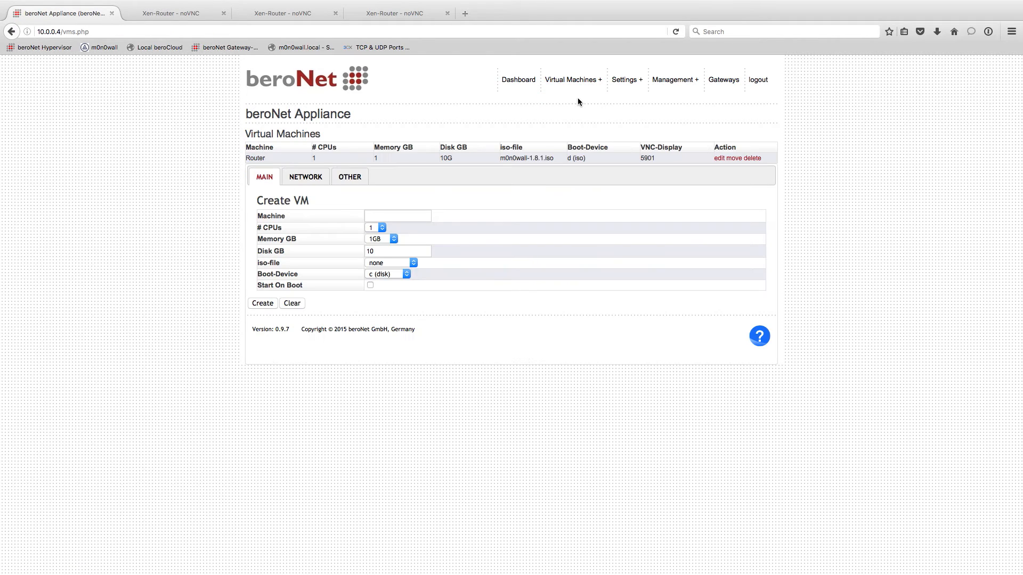
click(719, 159)
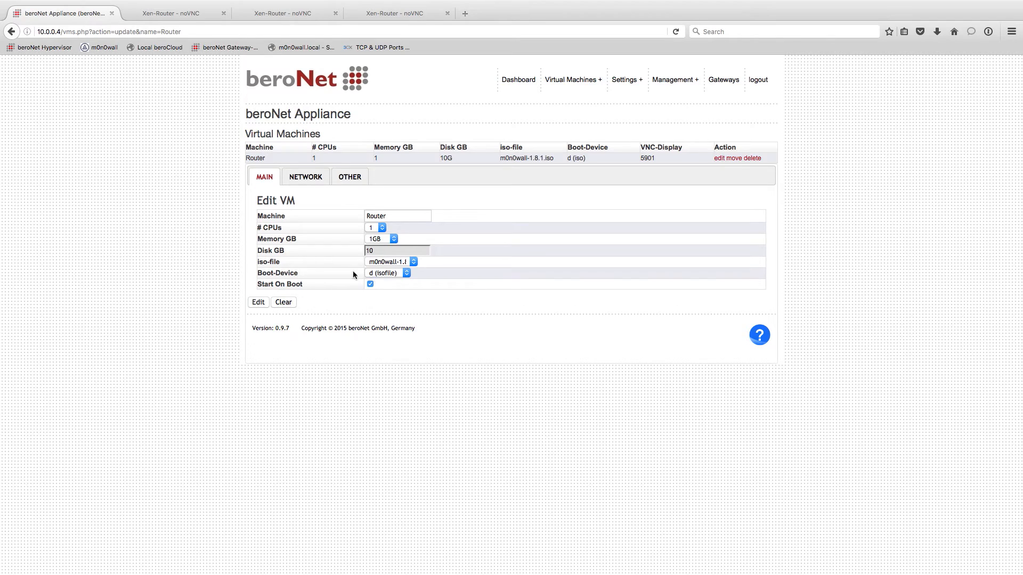
click(382, 273)
click(257, 302)
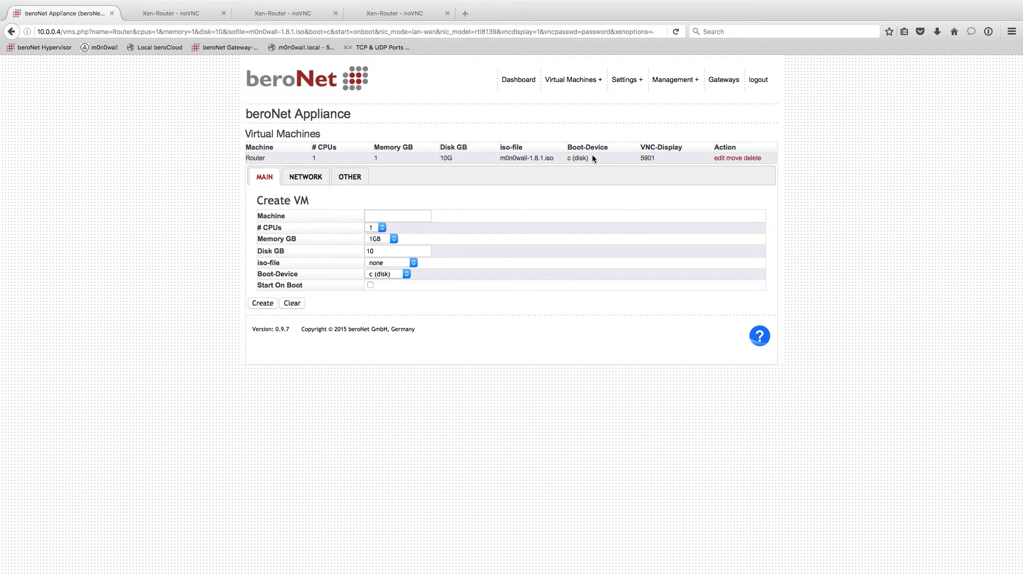
drag(592, 158, 570, 159)
Start the Router again from the dashboard and open its Web-VNC console
click(509, 82)
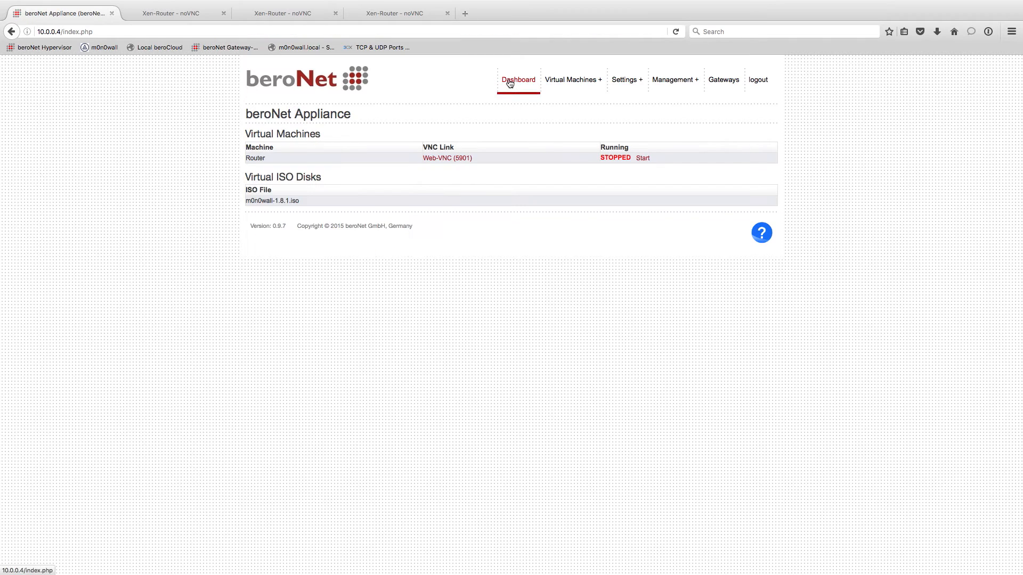
click(649, 158)
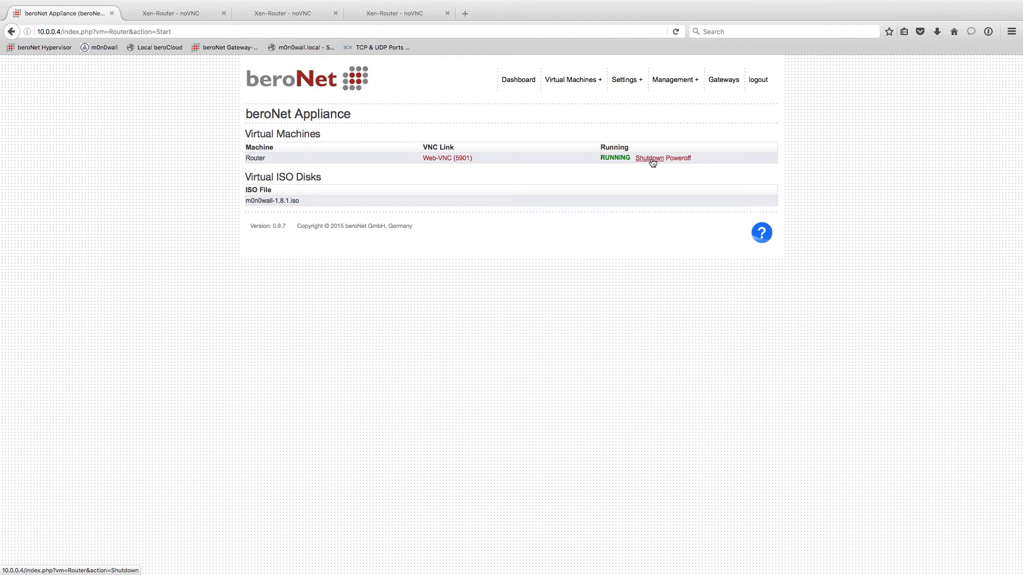
click(441, 162)
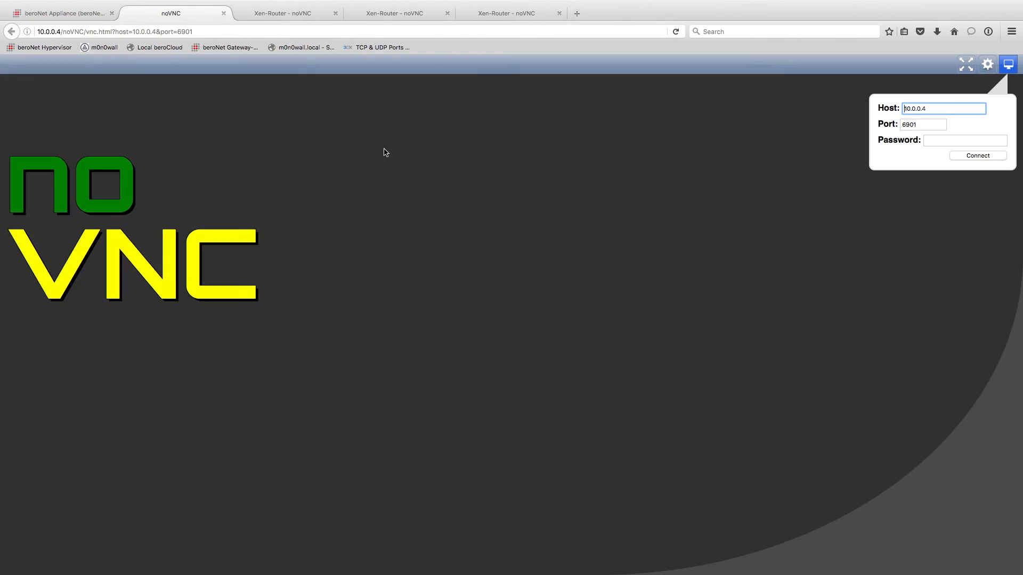
Close the old Xen-Router console tab and reconnect with the VNC password
click(335, 14)
click(334, 13)
click(357, 13)
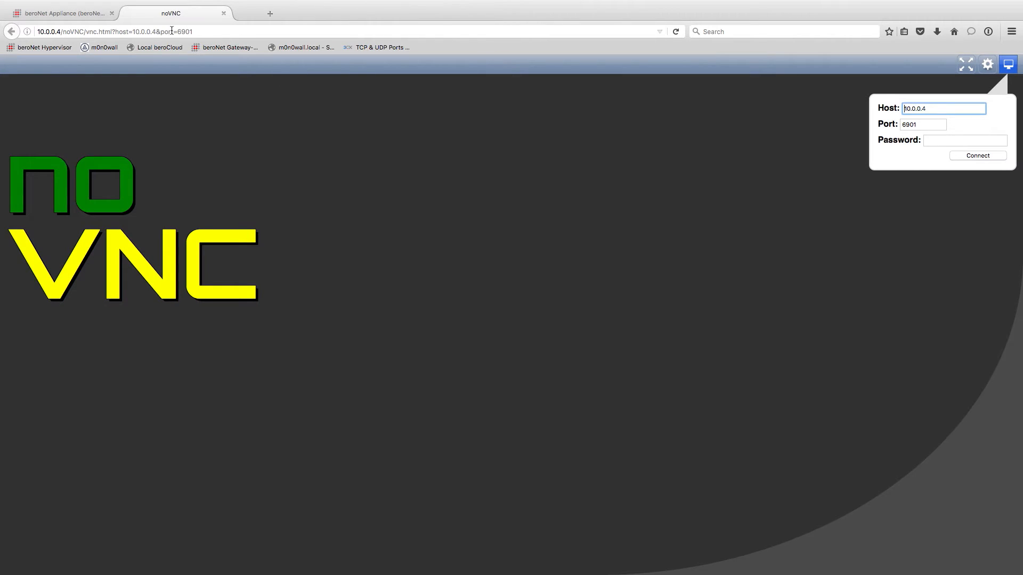
click(929, 140)
text(********)
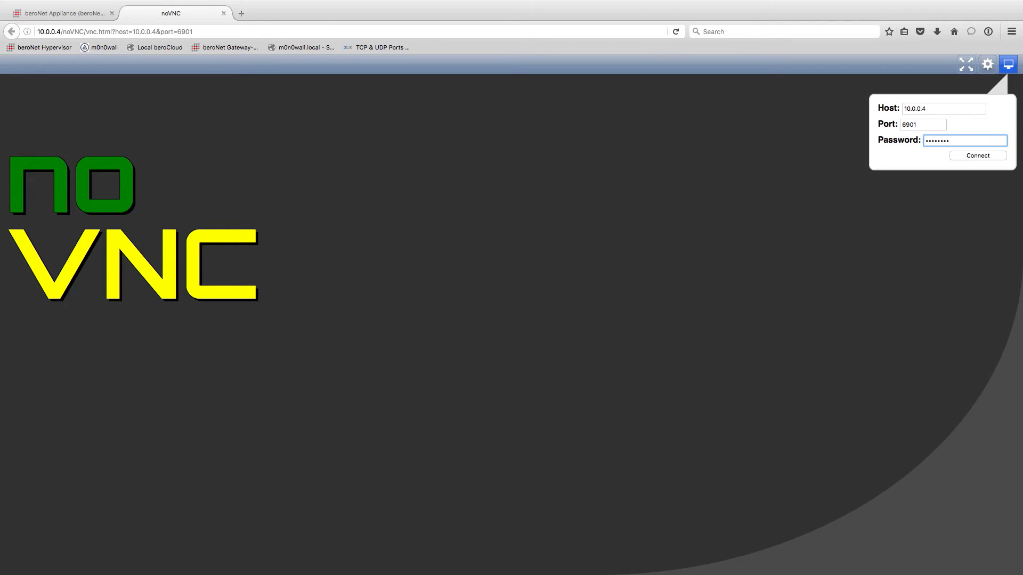
click(986, 155)
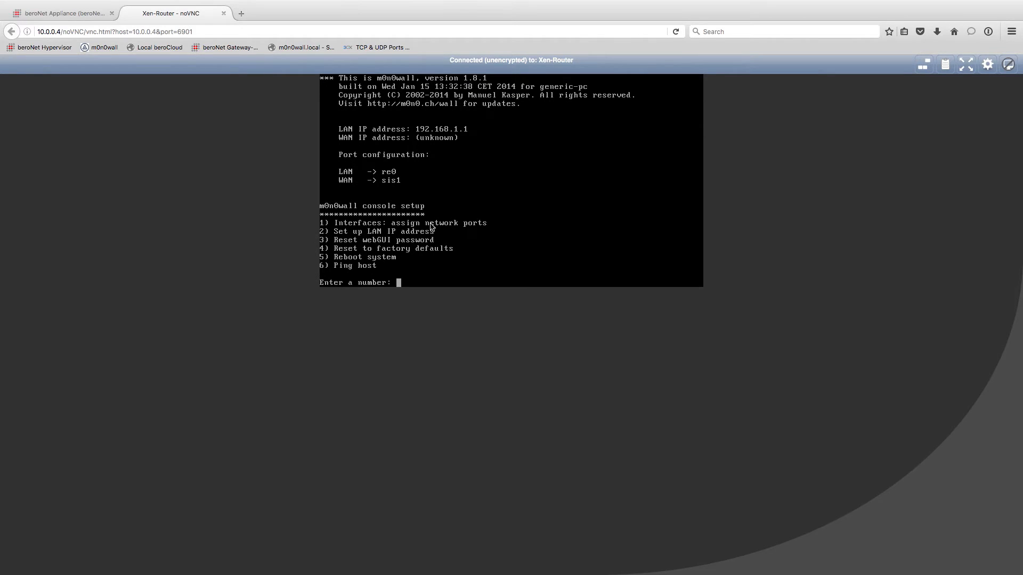
Assign ports with no VLANs: LAN re0, WAN re1, no optional interface, confirm with y
text(1)
key(Return)
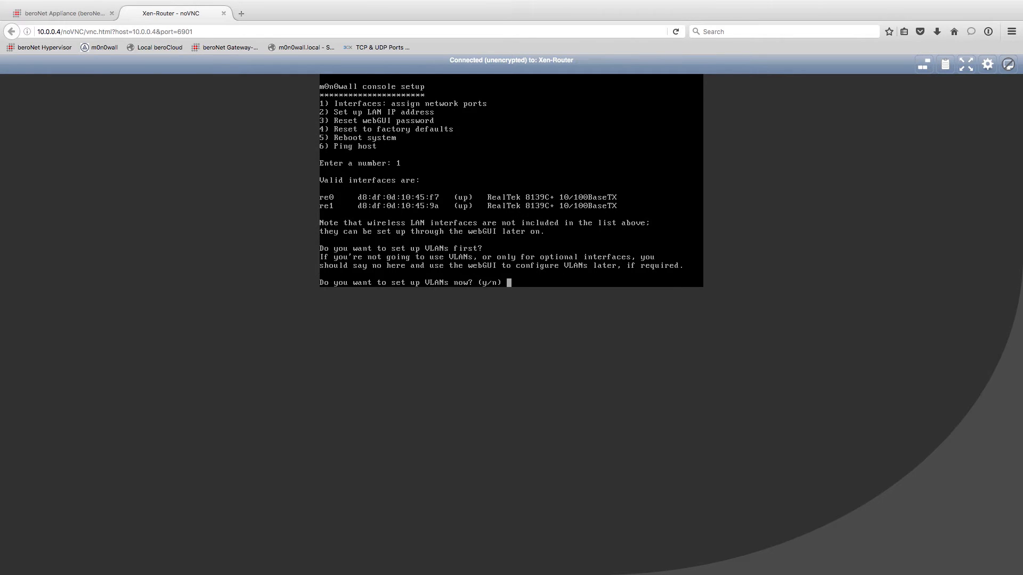
text(n)
key(Return)
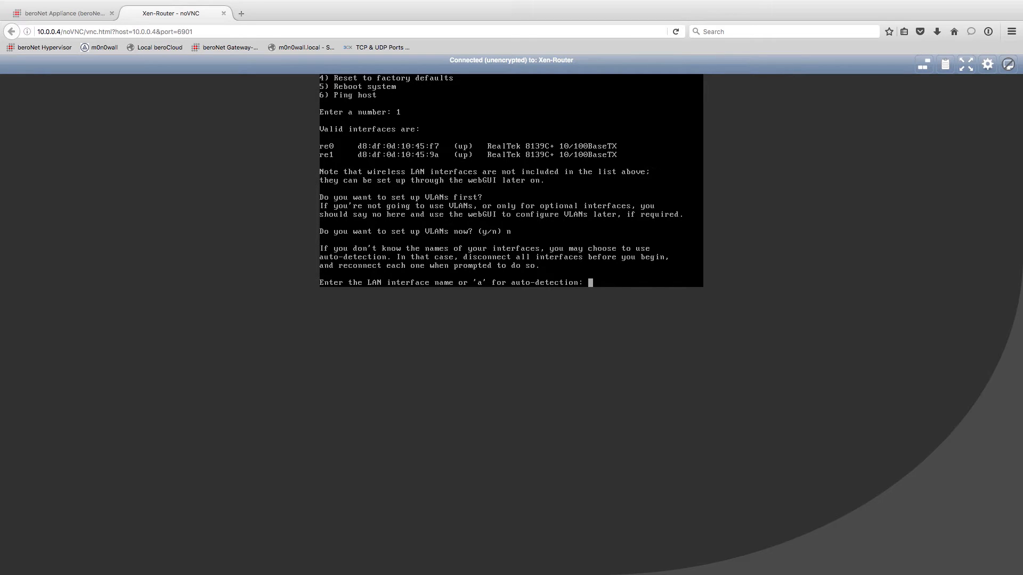
text(re0)
key(Return)
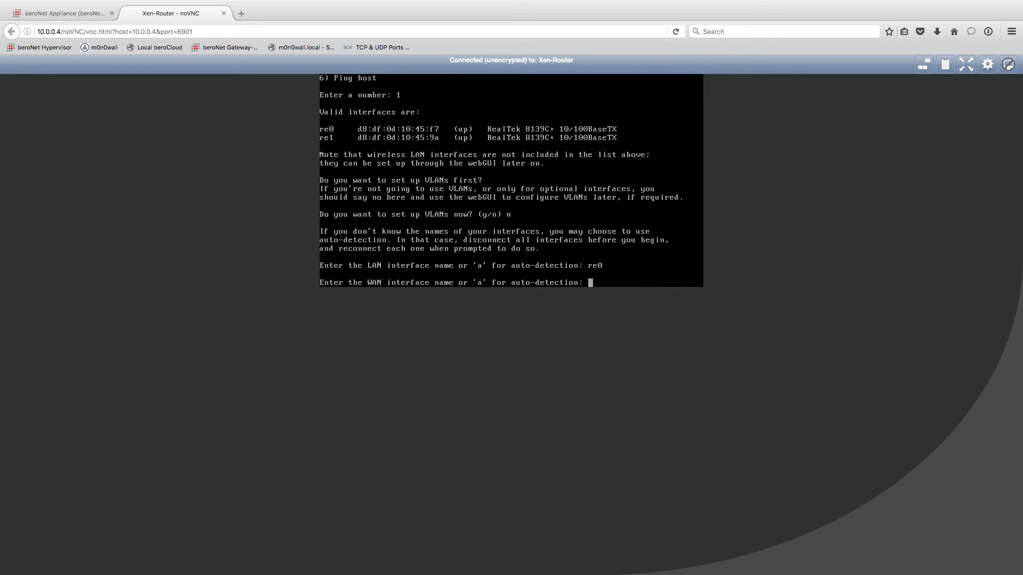
text(re1)
key(Return)
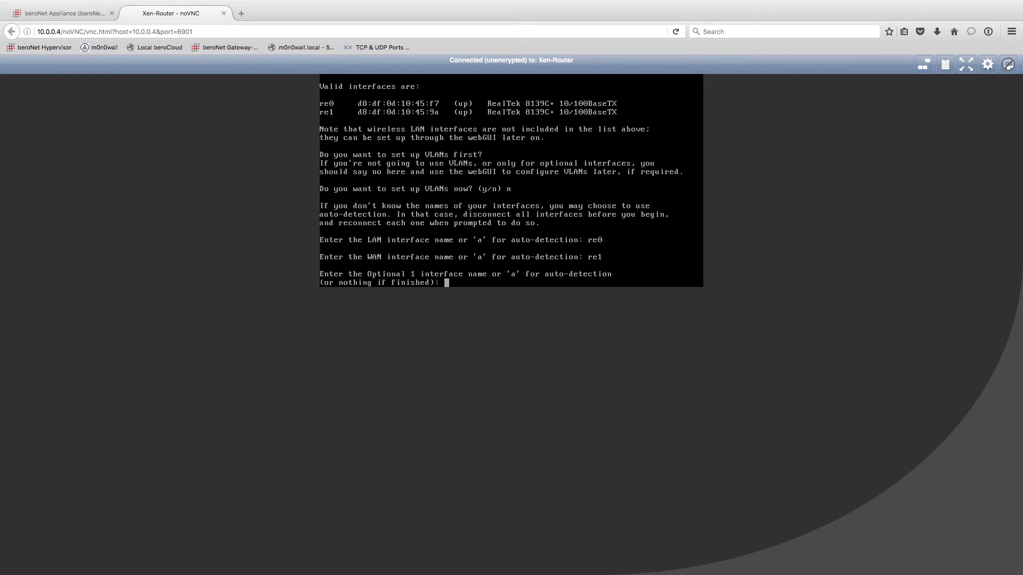
key(Return)
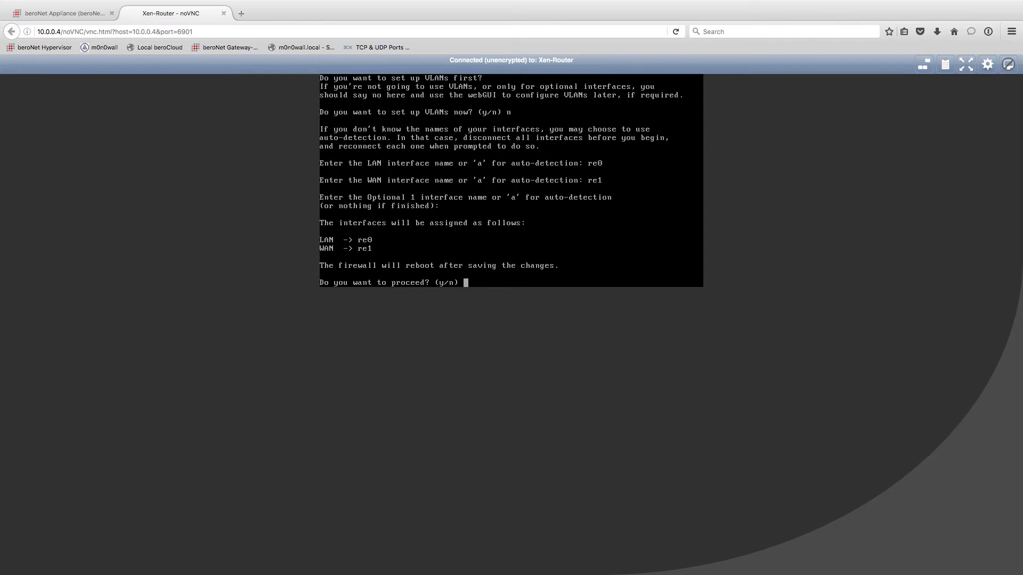
text(y)
key(Return)
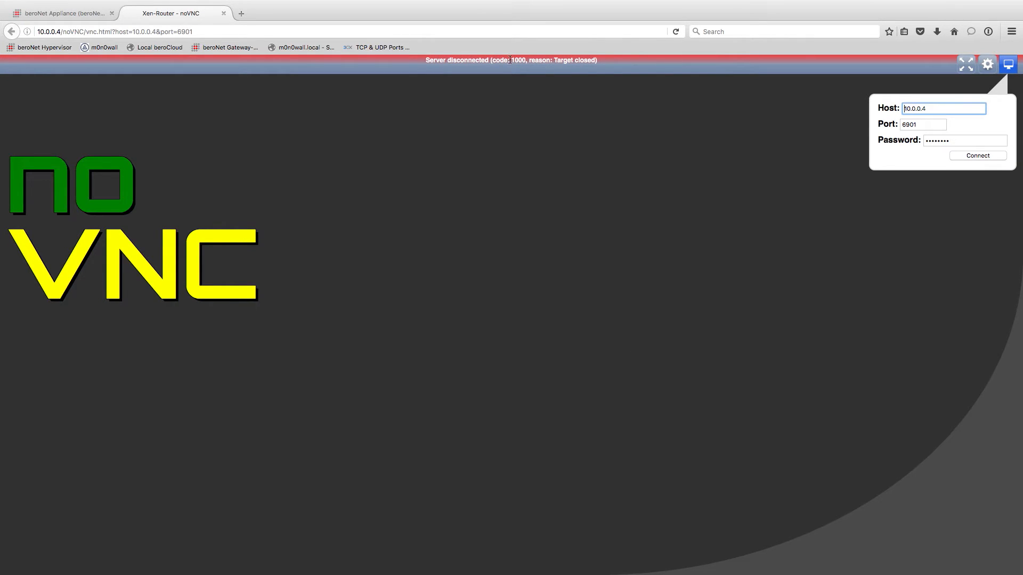
Reconnect the console and set the LAN address to 10.0.0.1 with 8-bit subnet
click(954, 155)
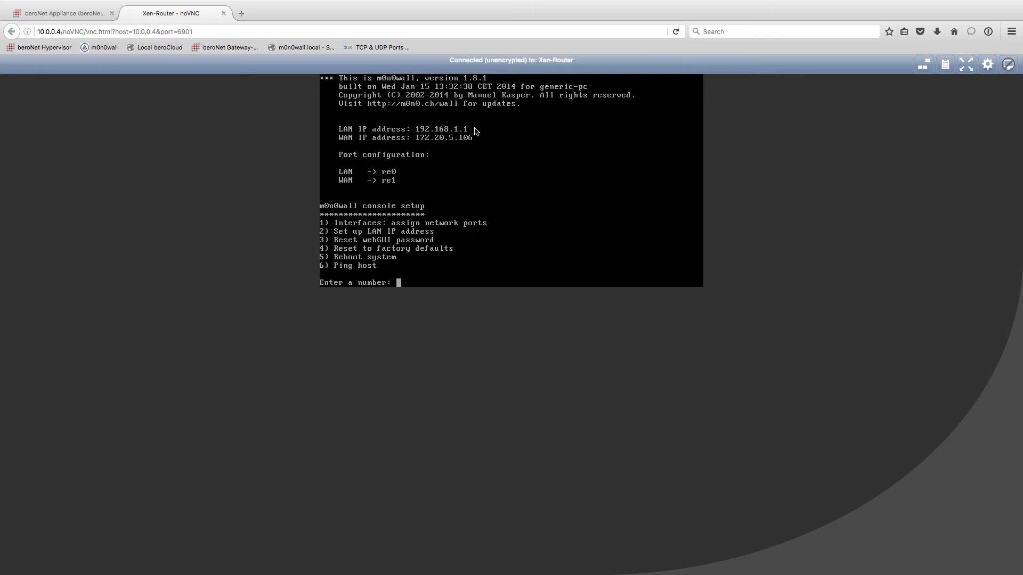
text(2)
key(Return)
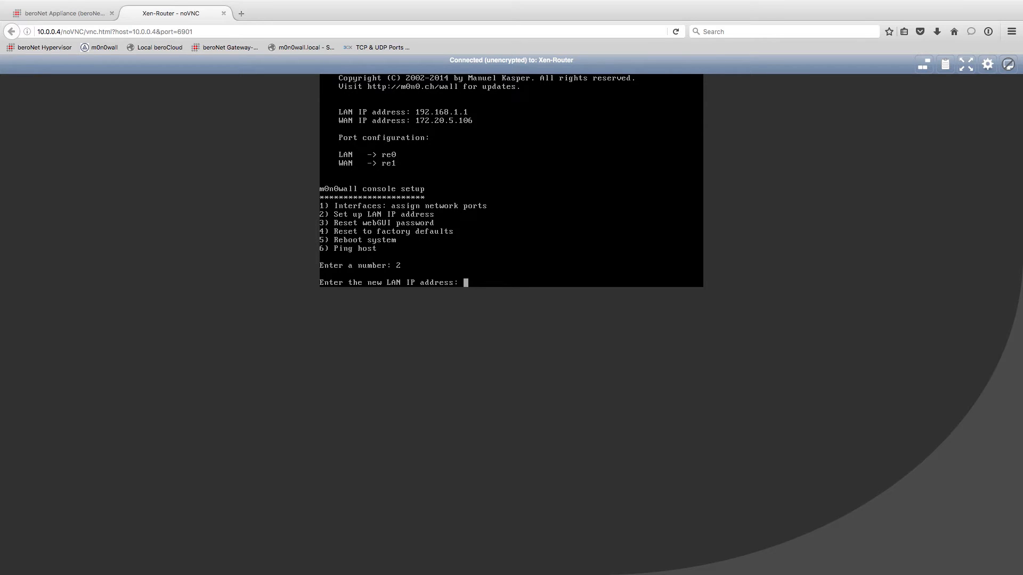
text(10.0.0.1)
key(Return)
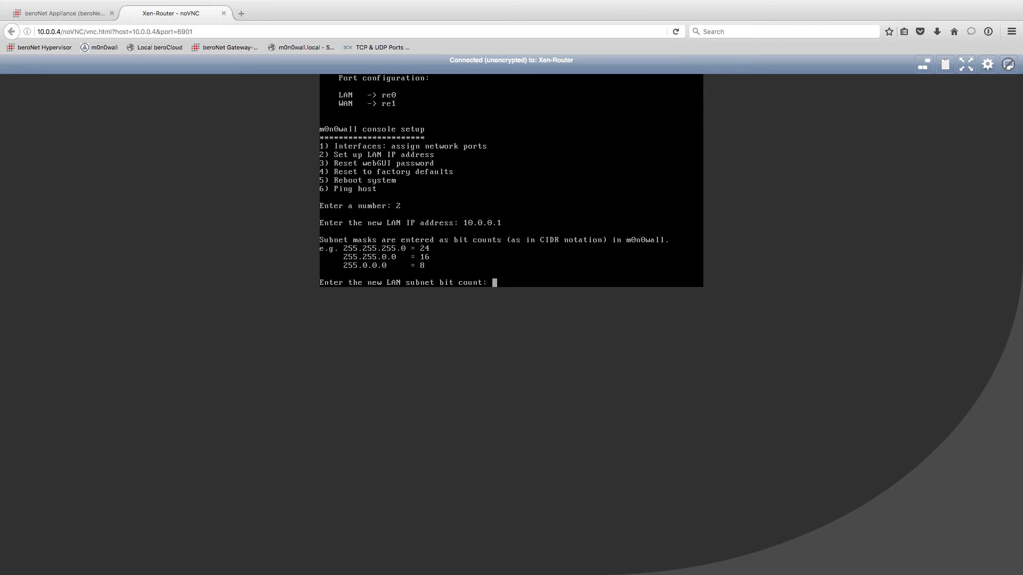
text(8)
key(Return)
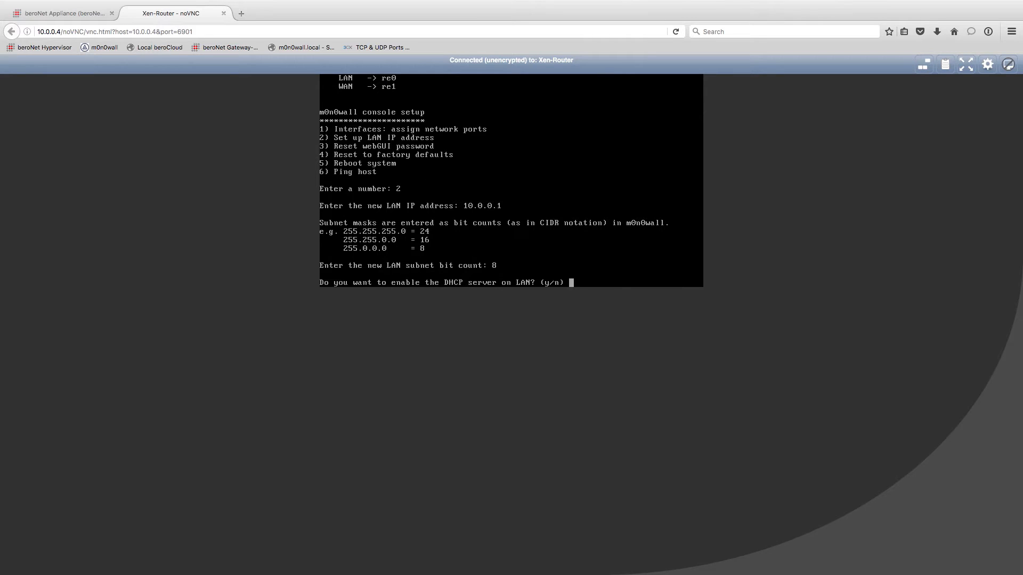
Enable LAN DHCP with range 10.0.1.1 to 10.0.1.254 and return to the menu
text(y)
key(Return)
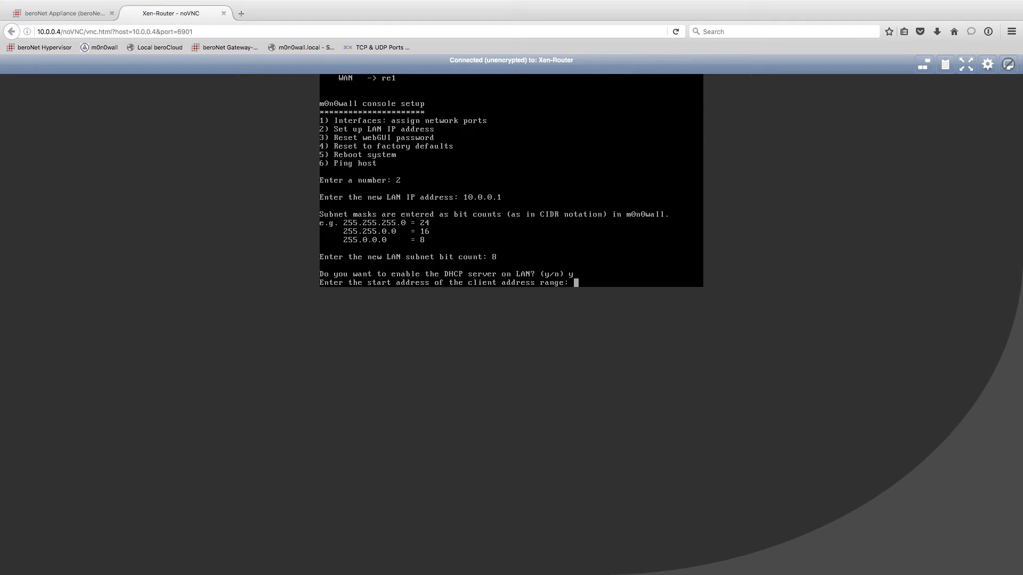
text(10.0.1.1)
key(Return)
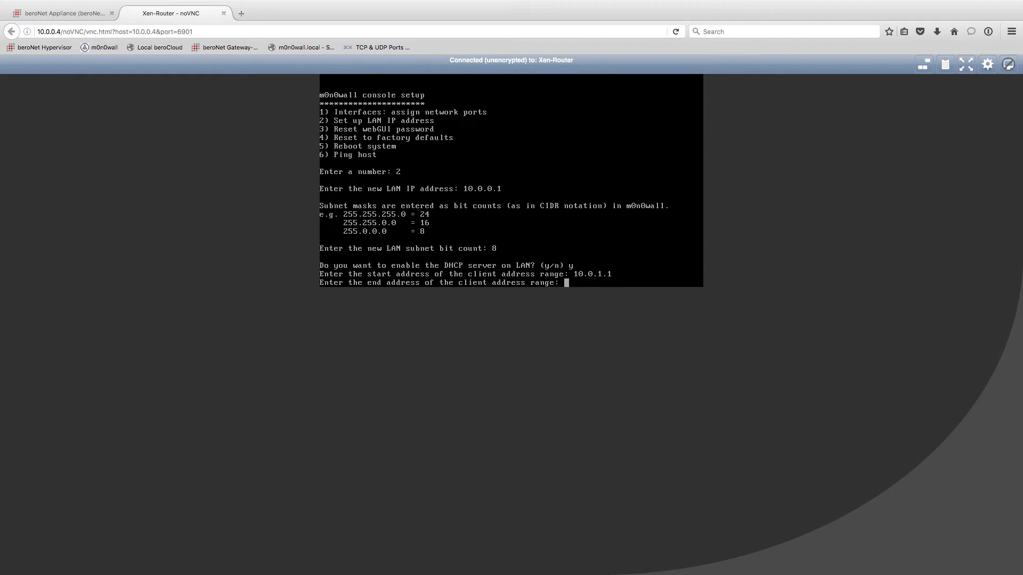
text(10.0.1.254)
key(Return)
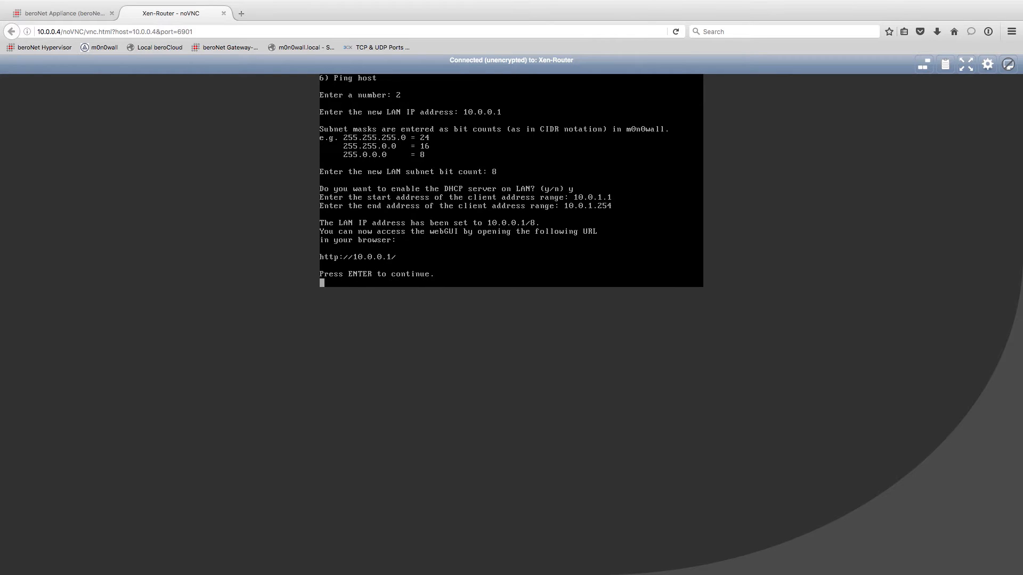
key(Return)
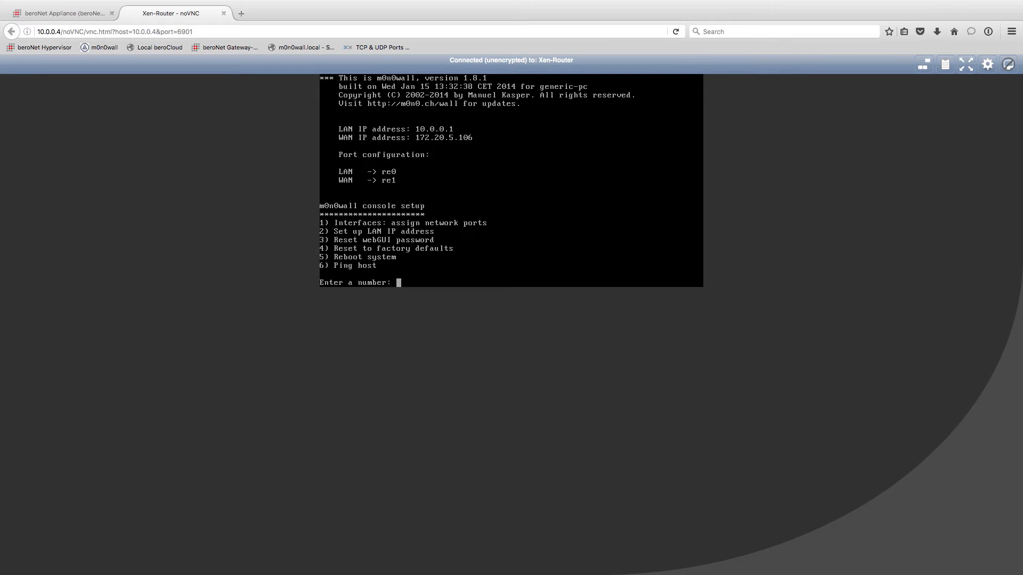
Load the m0n0wall webGUI at 10.0.0.1 in a new tab and log in
click(241, 13)
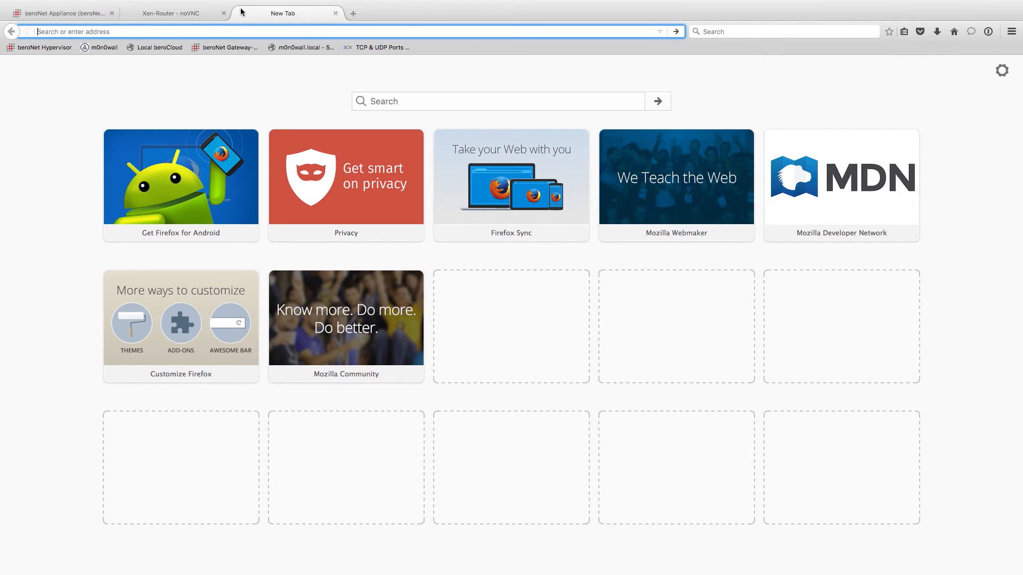
text(10.0.0.)
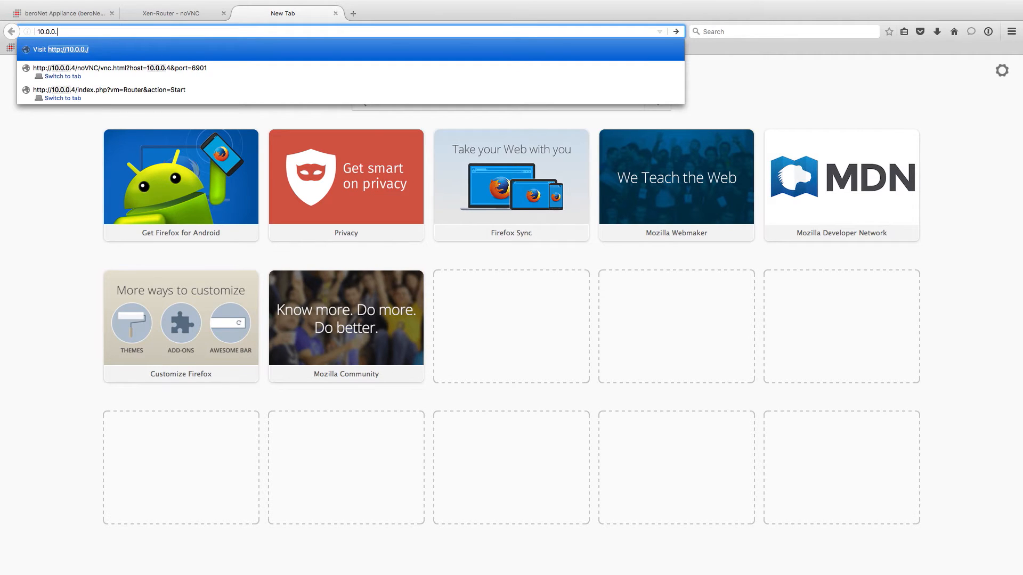
text(1)
key(Return)
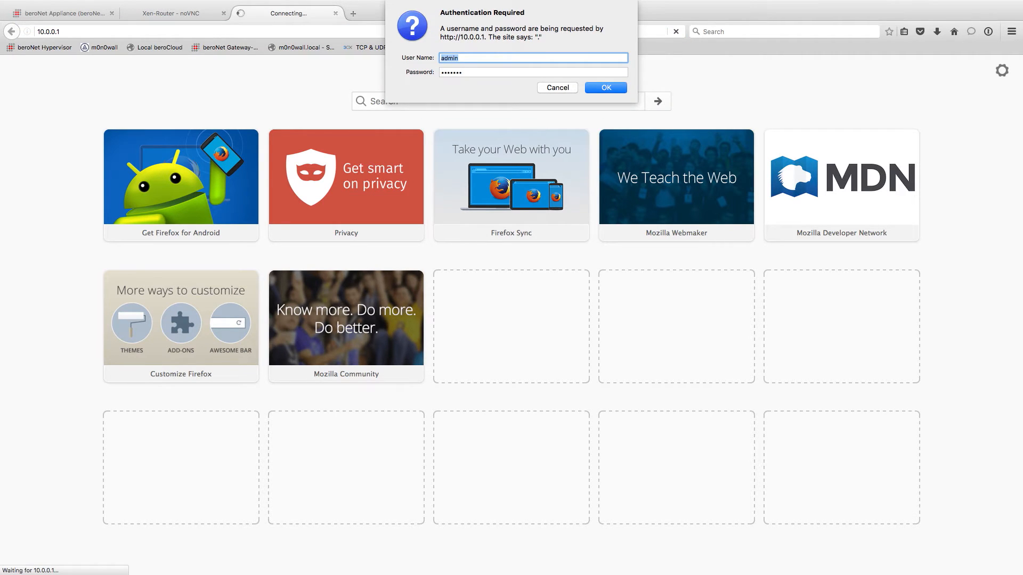
key(Tab)
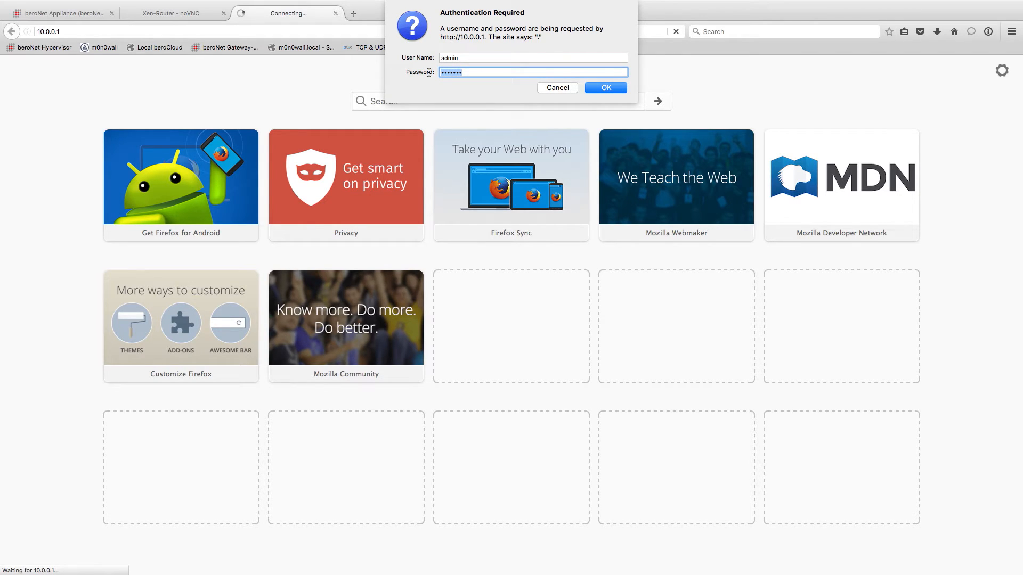
text(•••)
key(Return)
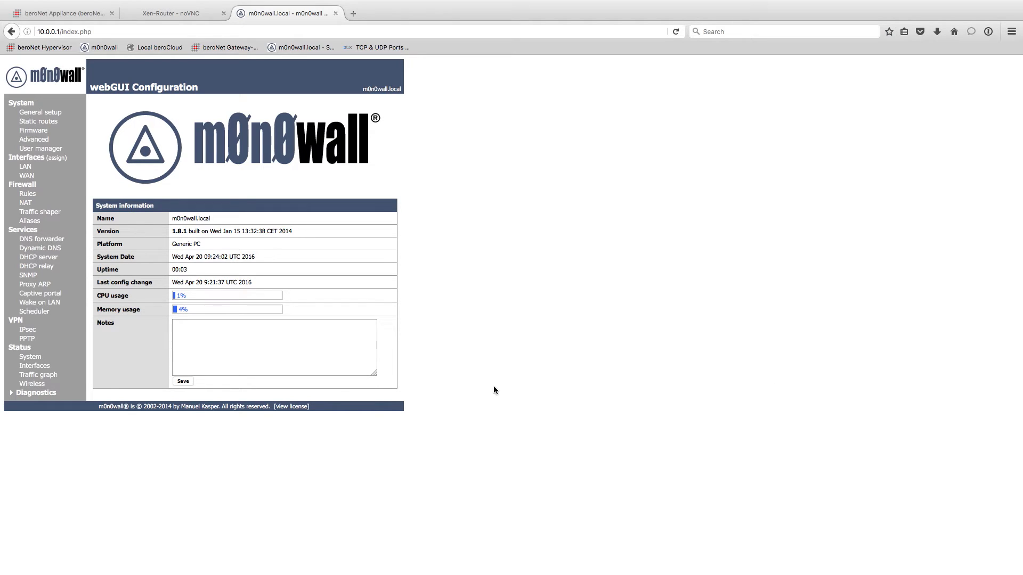
Save a new webGUI password in General setup, then reopen Interfaces > WAN and begin logging in again
click(40, 112)
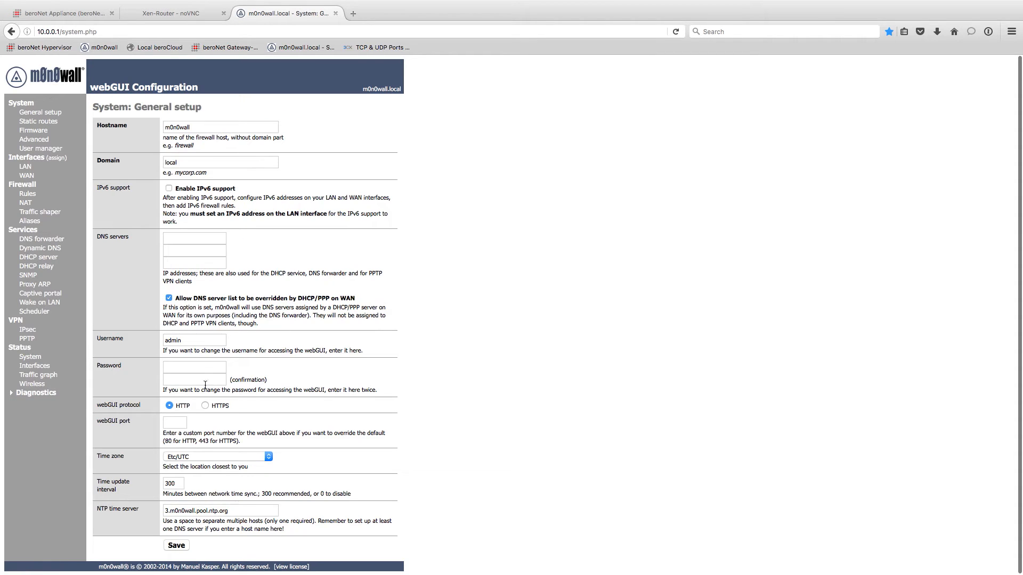
click(194, 367)
text(•••••••)
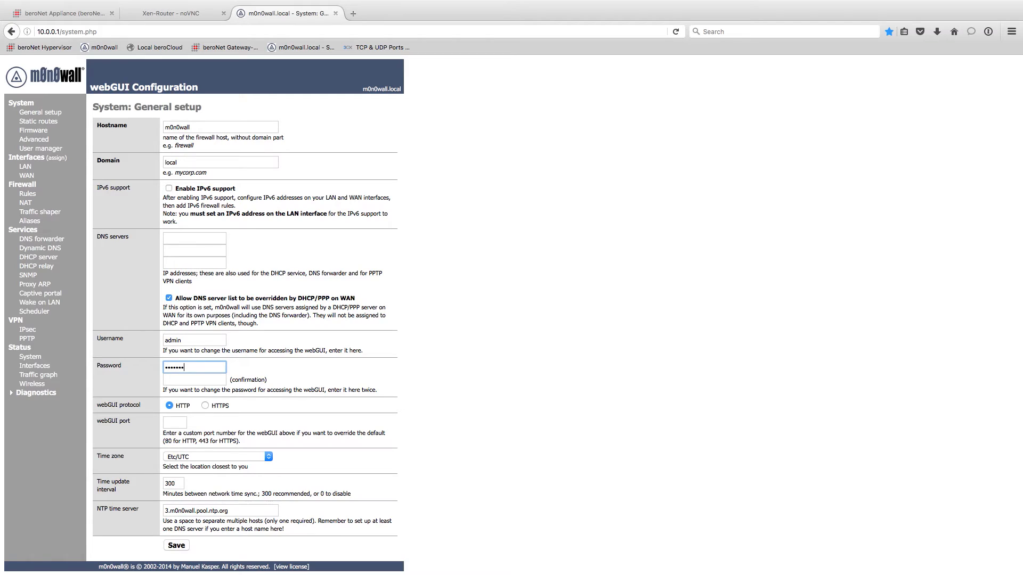
key(Tab)
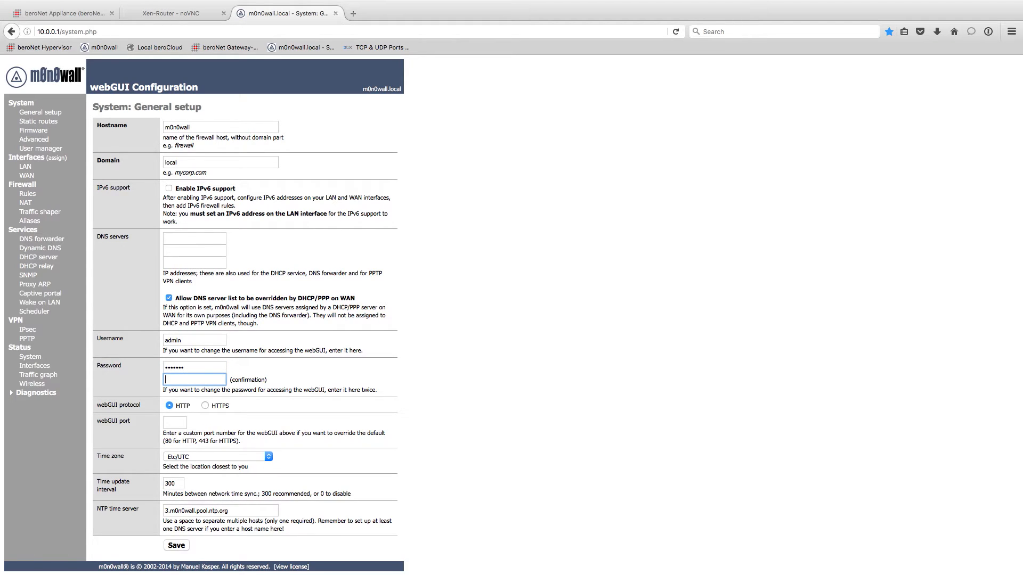
text(•••••••)
click(175, 546)
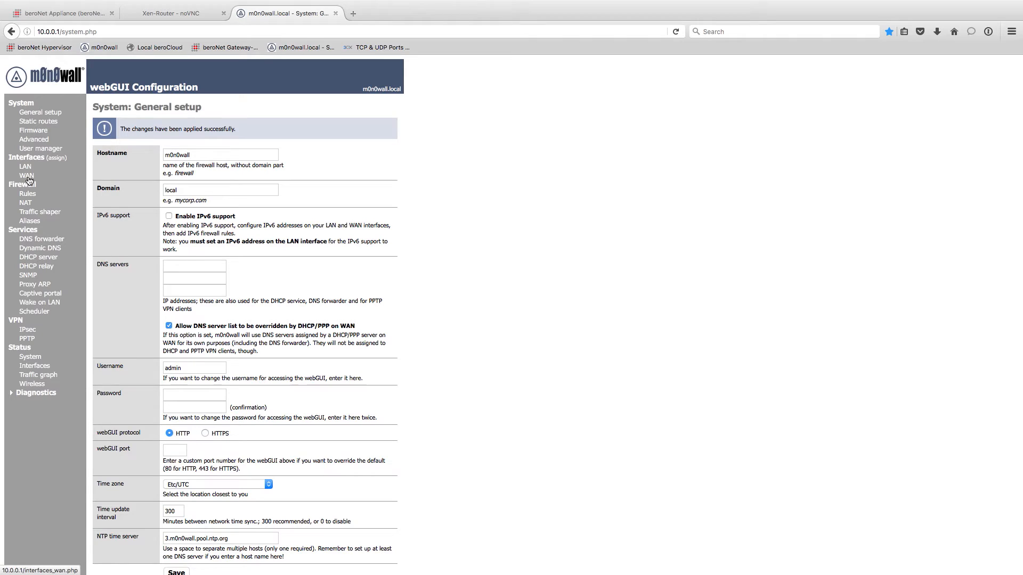
click(28, 176)
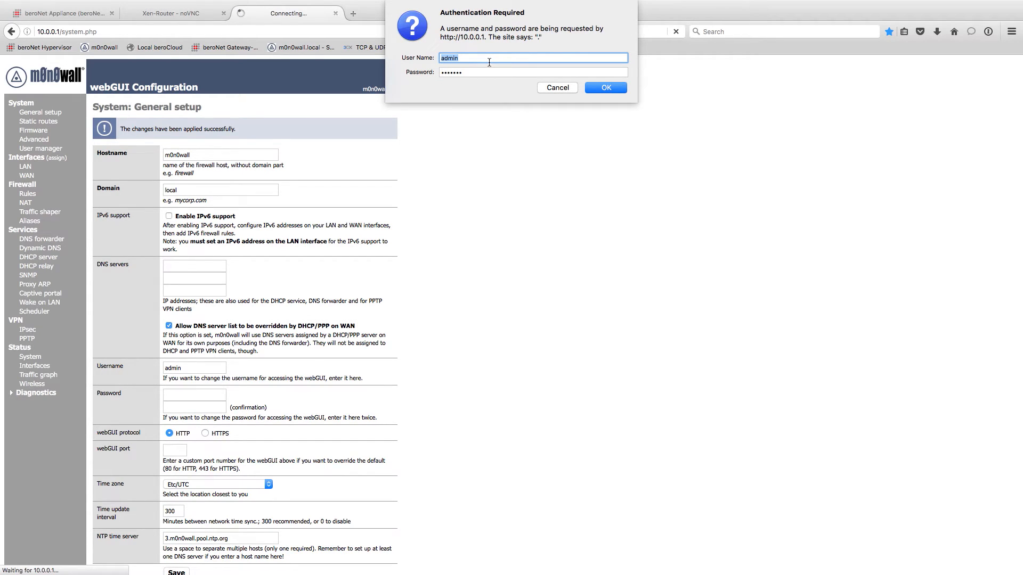
key(Tab)
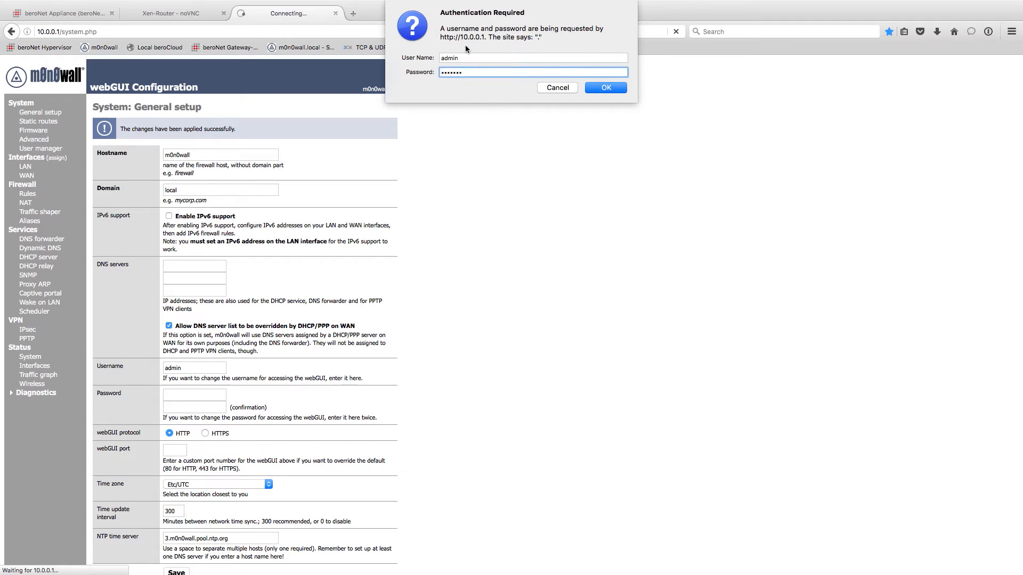
Log back in and switch the WAN connection type to Static
click(603, 88)
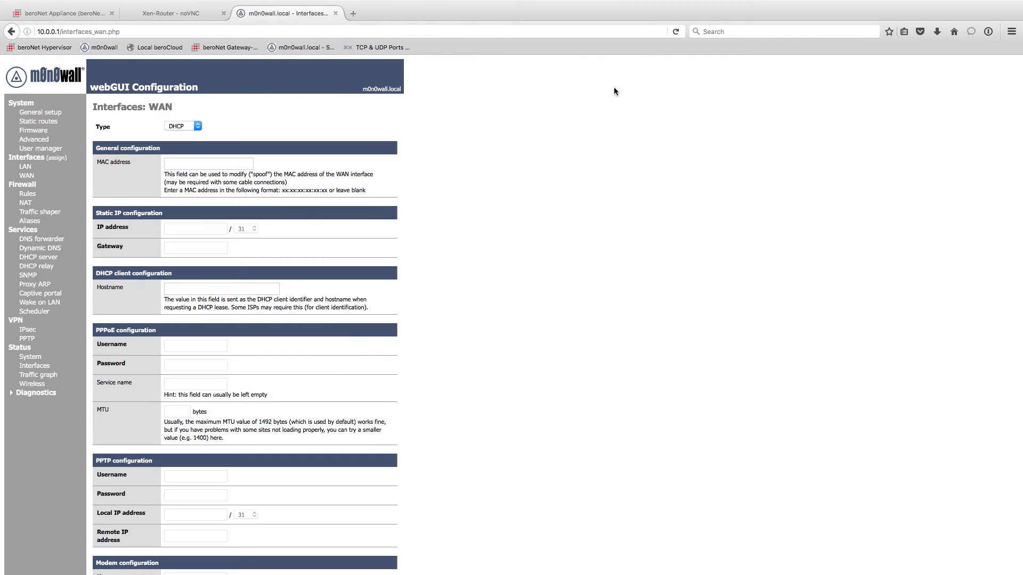
scroll(593, 138, down, 2)
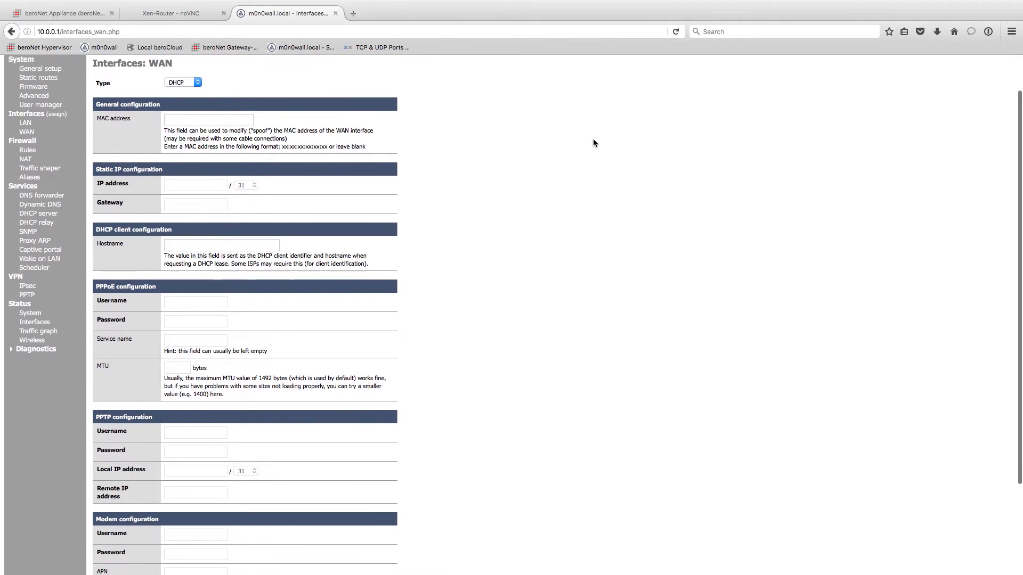
scroll(592, 138, up, 2)
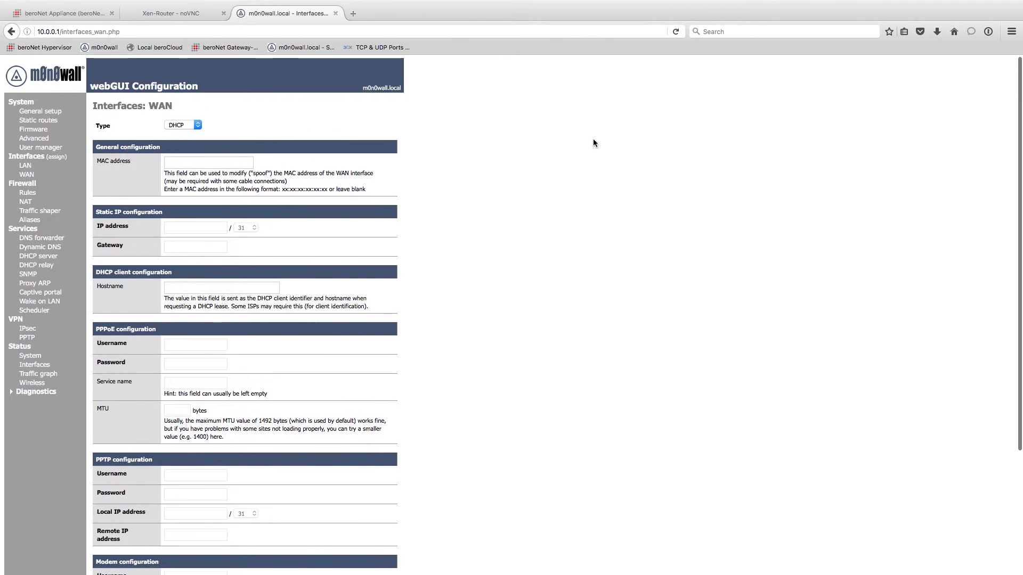
click(26, 176)
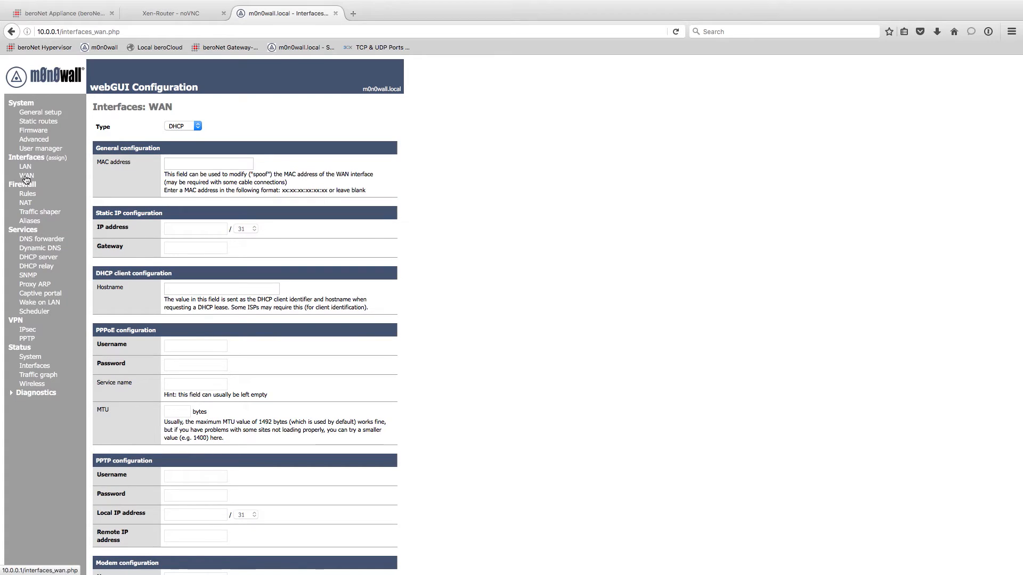
click(234, 163)
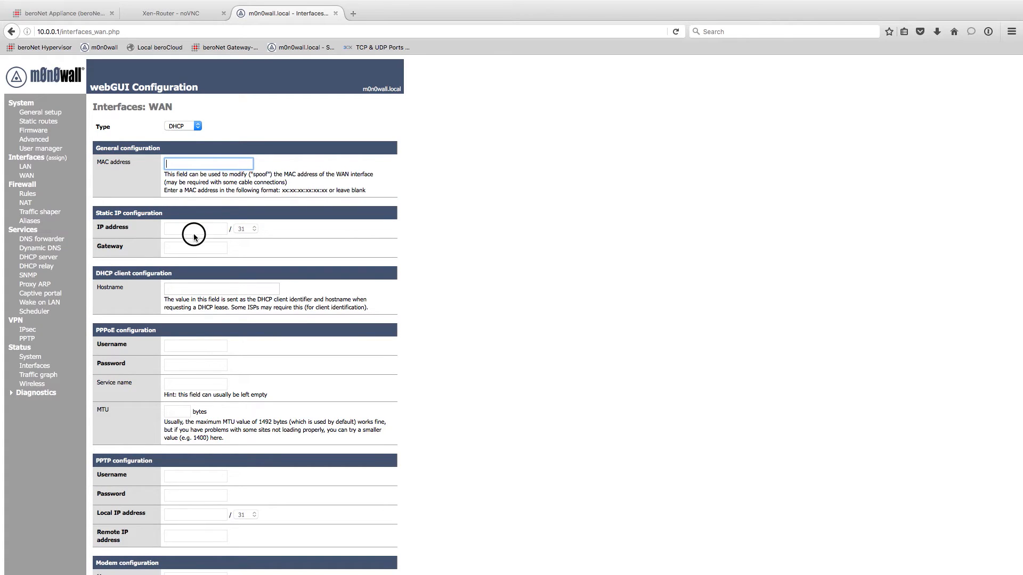
click(180, 129)
click(176, 137)
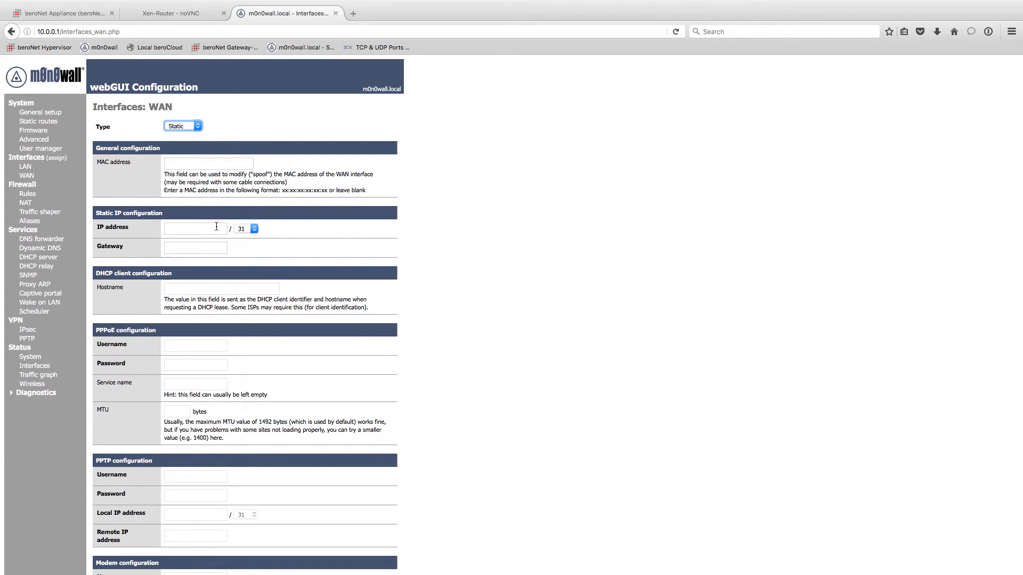
Enter WAN IP 172.20.28.170/16 with gateway 172.20.0.1
click(197, 228)
text(172.20.28)
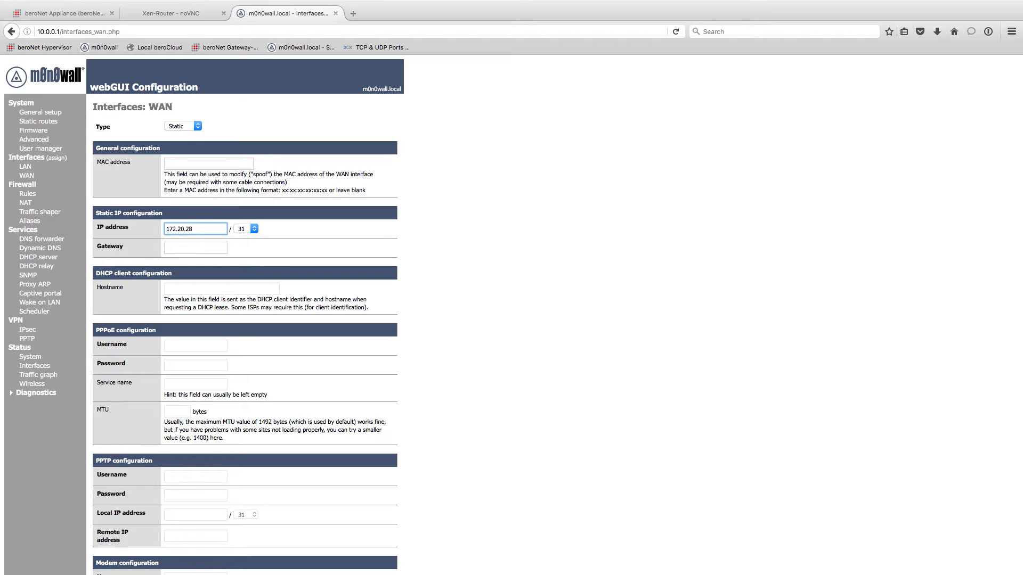
text(.170)
click(250, 229)
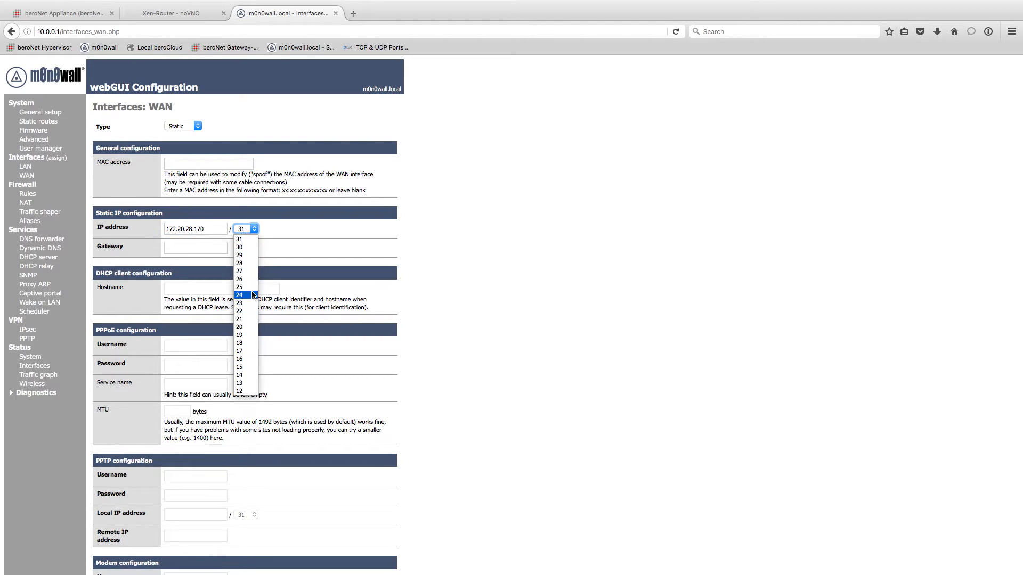
click(246, 359)
click(182, 246)
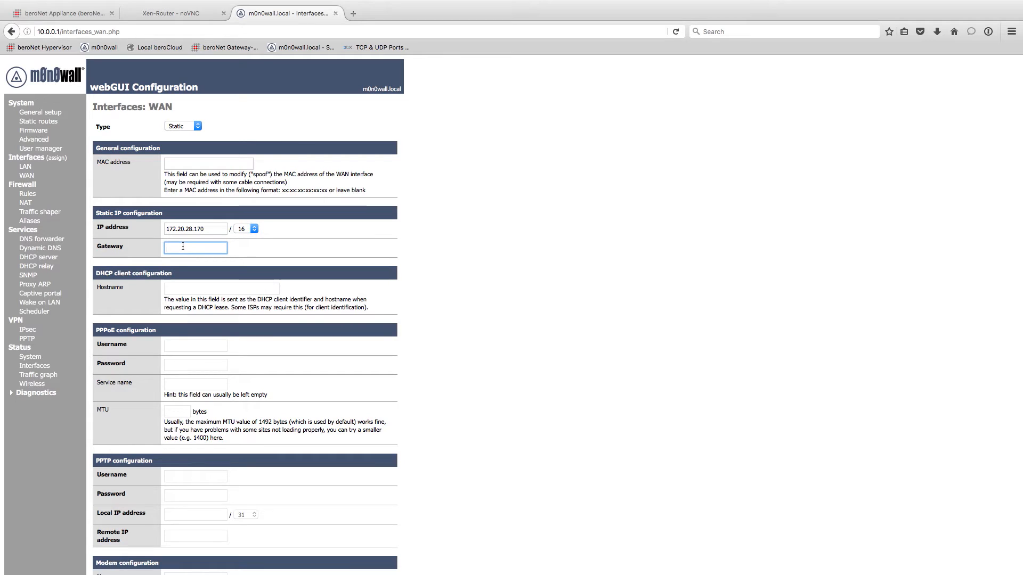
text(172.20.0.1)
Uncheck Block private networks and save the WAN settings
scroll(207, 307, down, 3)
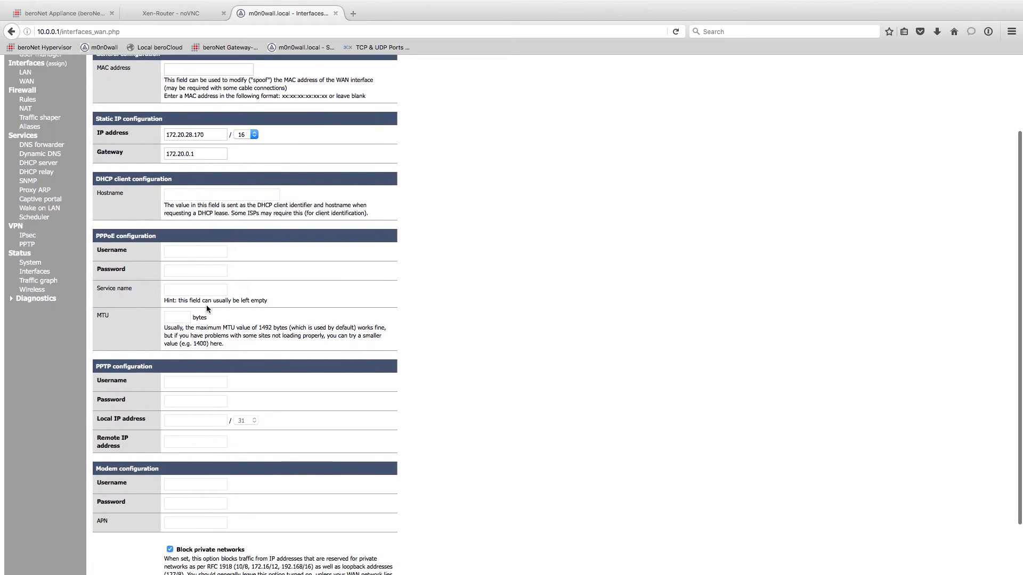
scroll(206, 305, down, 1)
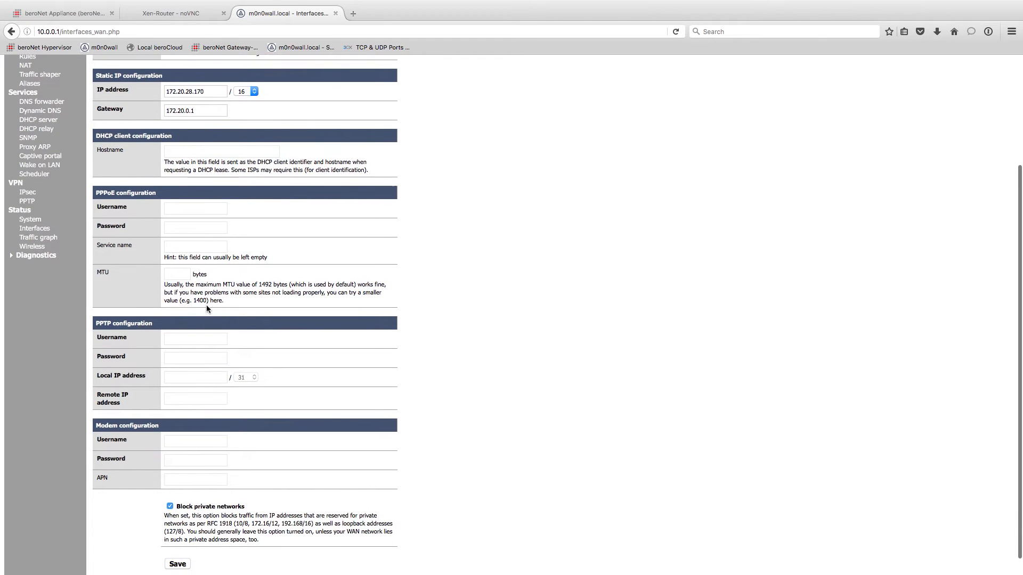
click(170, 505)
scroll(220, 432, up, 5)
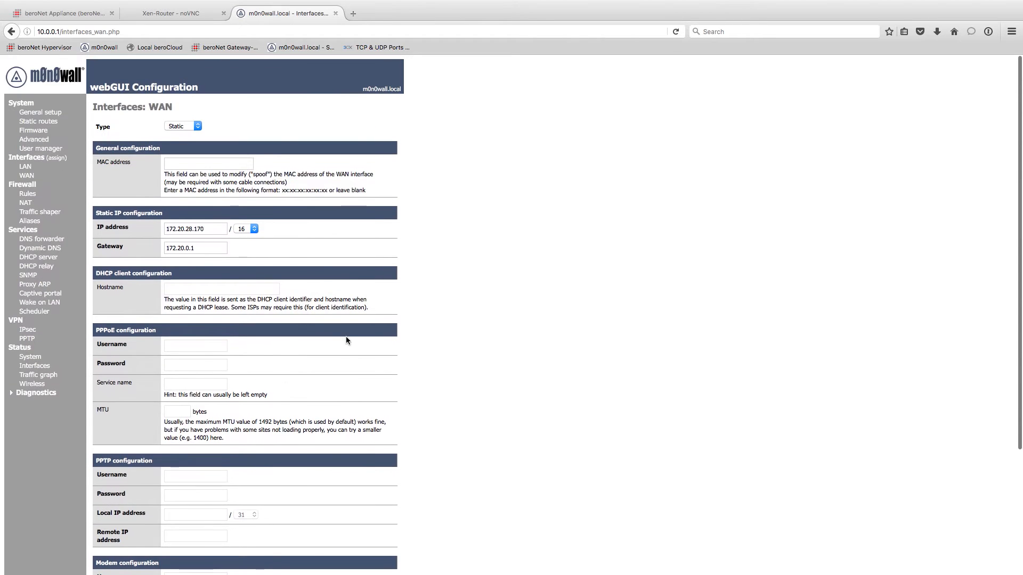
scroll(346, 340, down, 5)
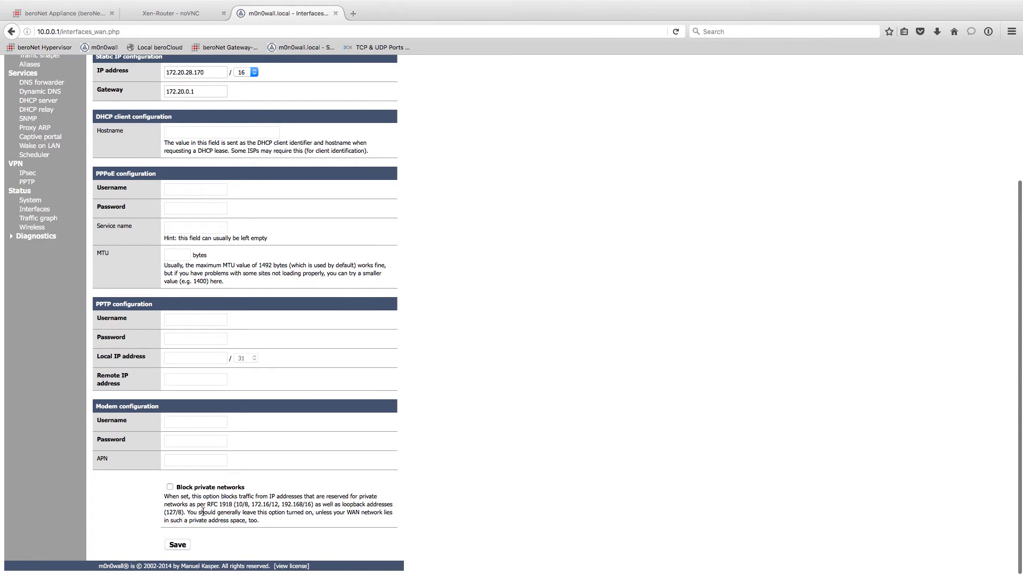
click(176, 545)
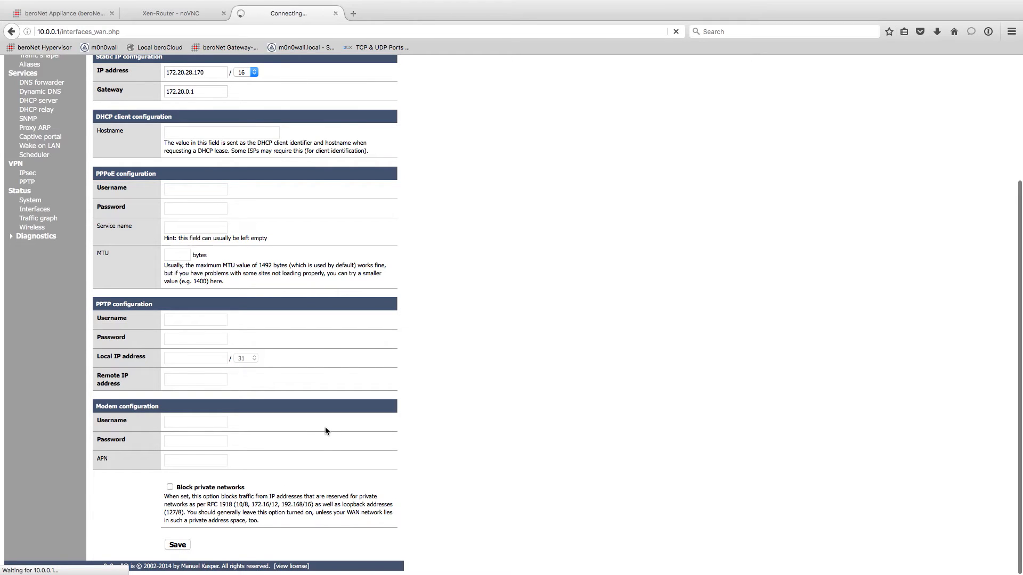
scroll(325, 429, up, 1)
scroll(324, 429, up, 5)
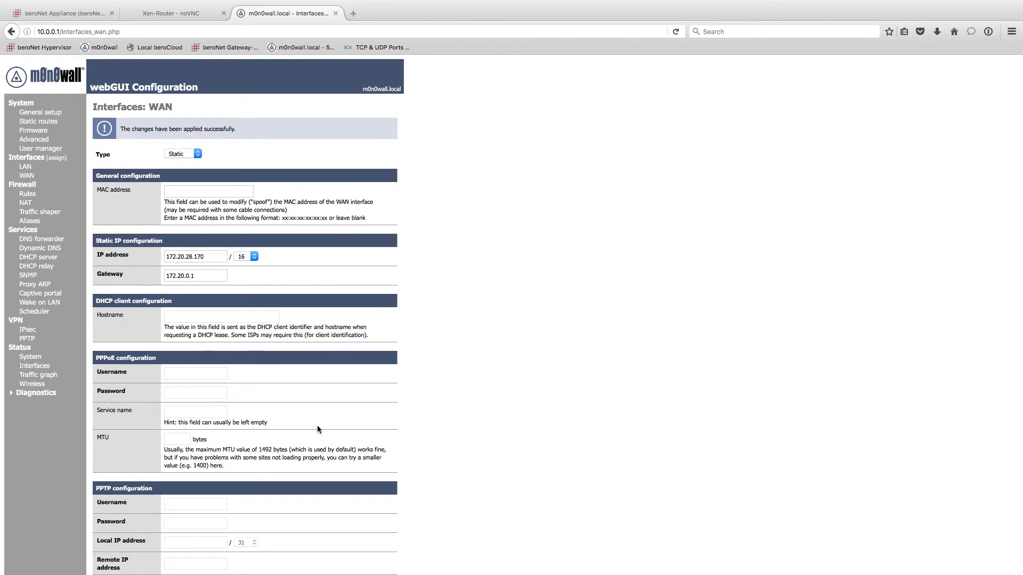
Review LAN address 10.0.0.1, DHCP range 10.0.1.1–10.0.1.254, and the interface status page
click(25, 168)
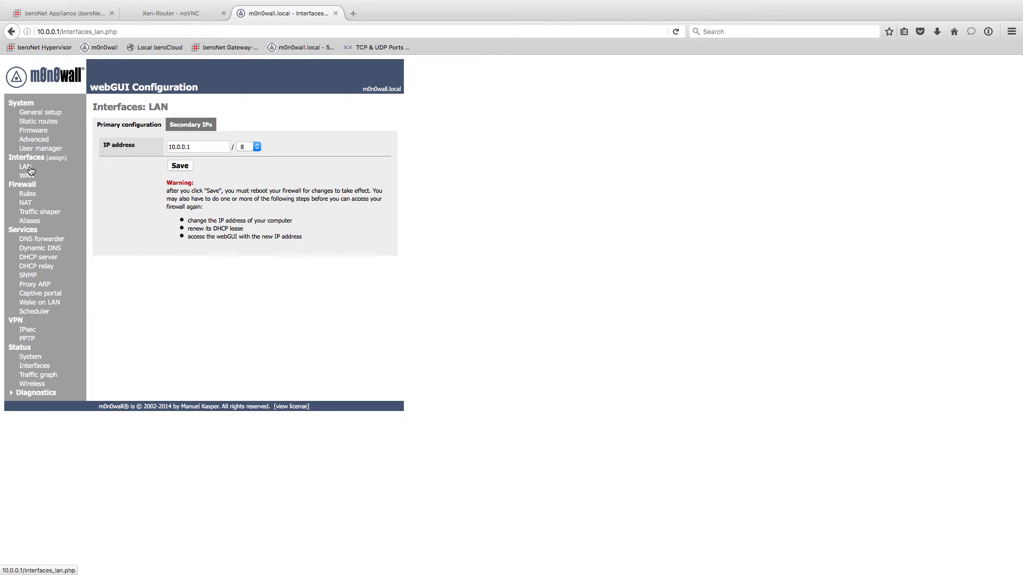
drag(200, 148, 168, 147)
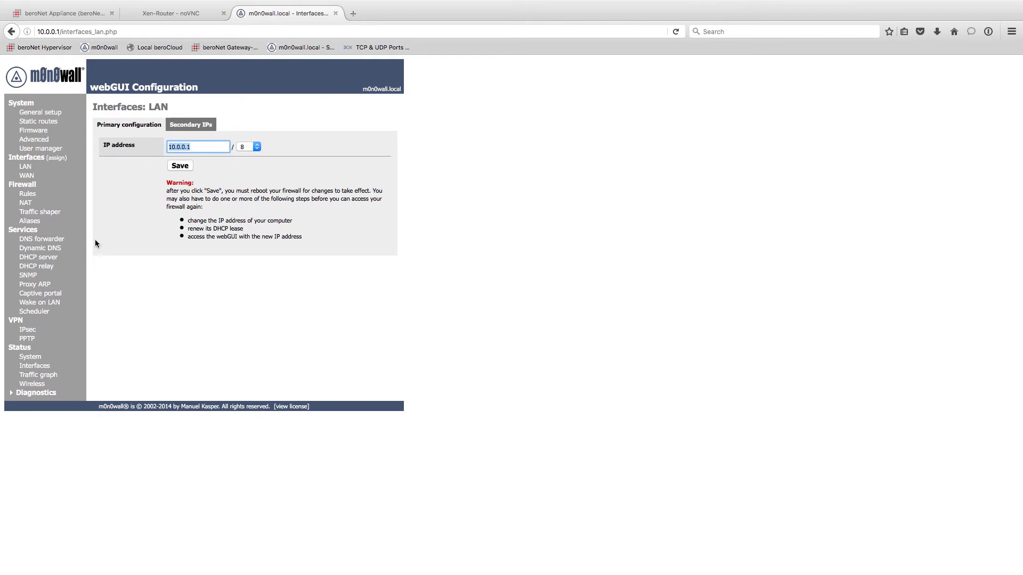
click(39, 258)
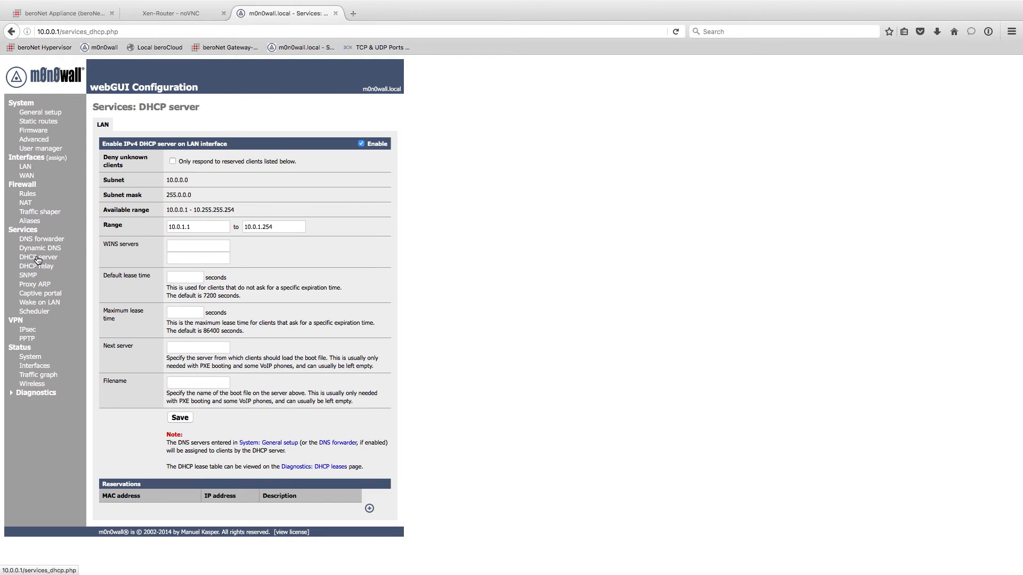
drag(206, 230, 149, 229)
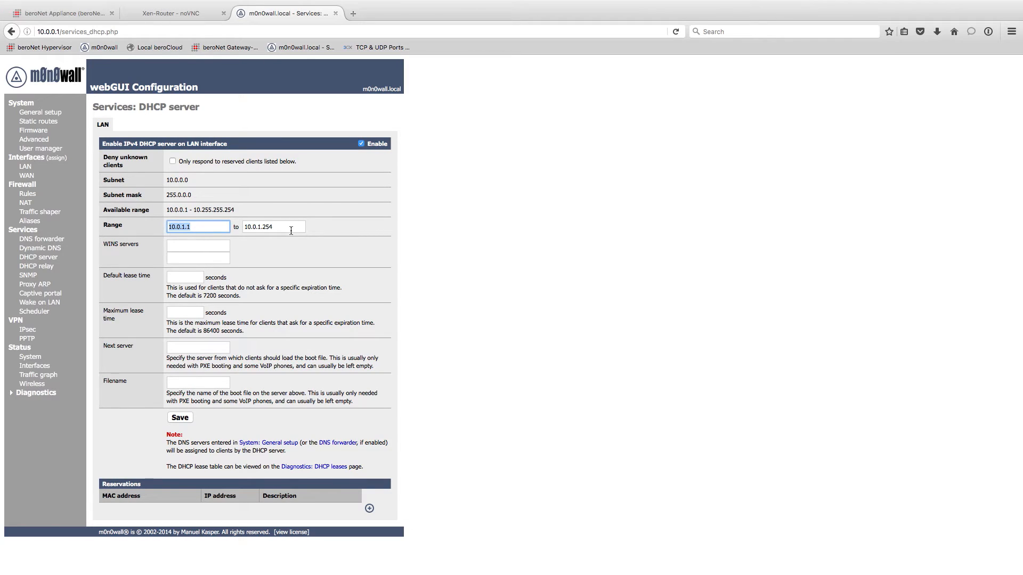
drag(291, 229, 158, 225)
drag(277, 228, 244, 228)
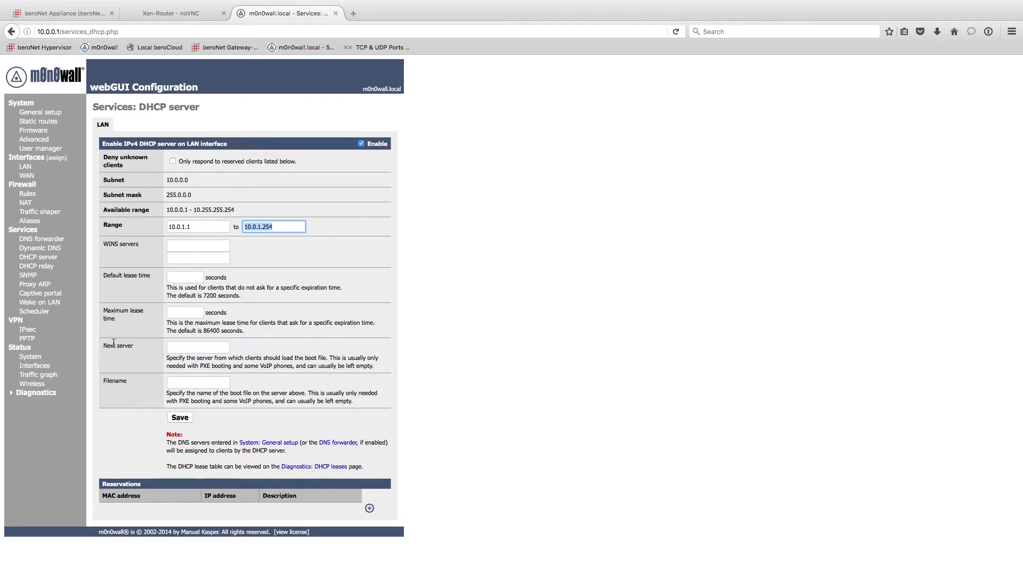
click(35, 366)
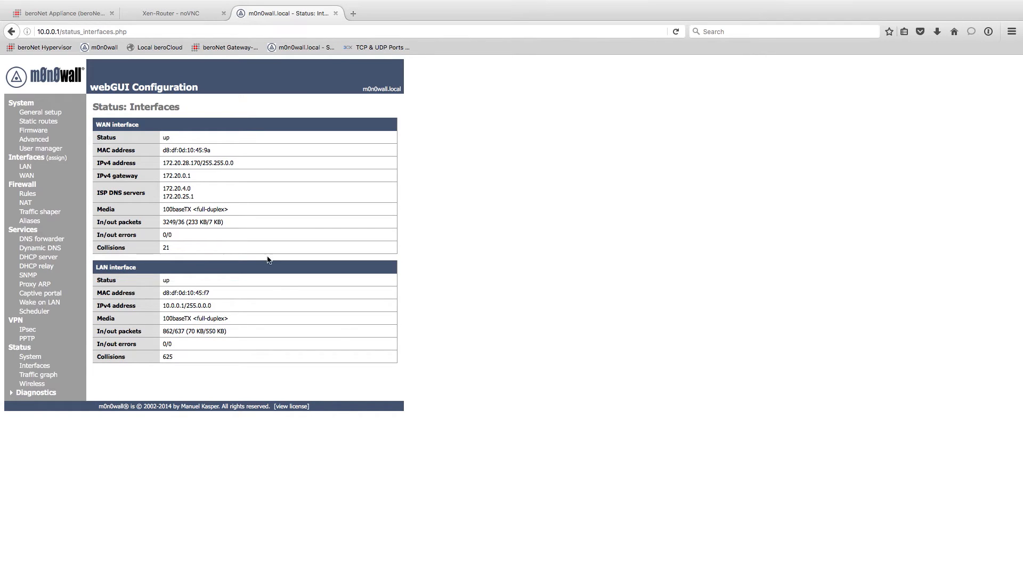
click(63, 16)
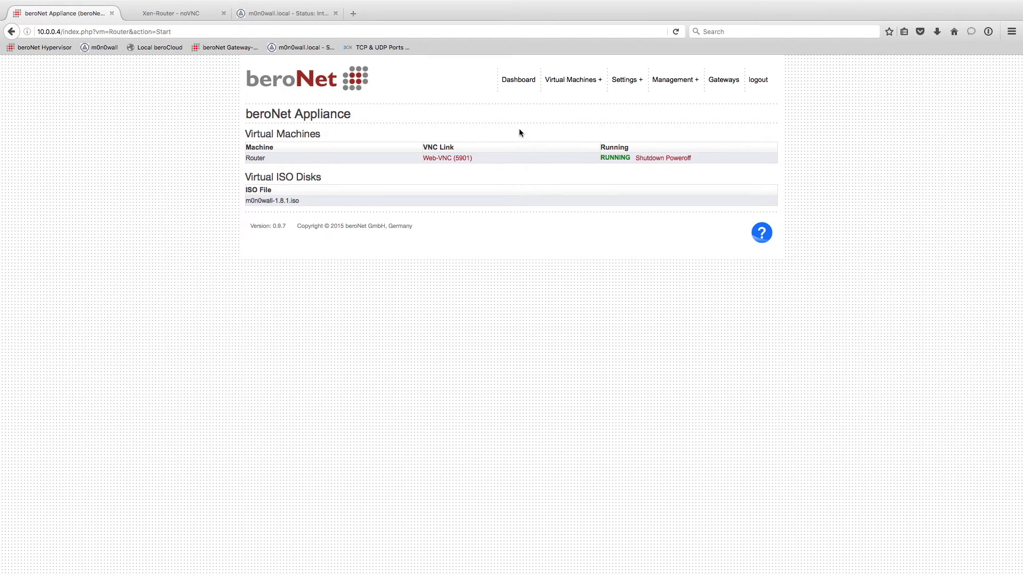
Install the win10x64 app from Virtual Machines > Market and confirm with OK
mouse_move(579, 81)
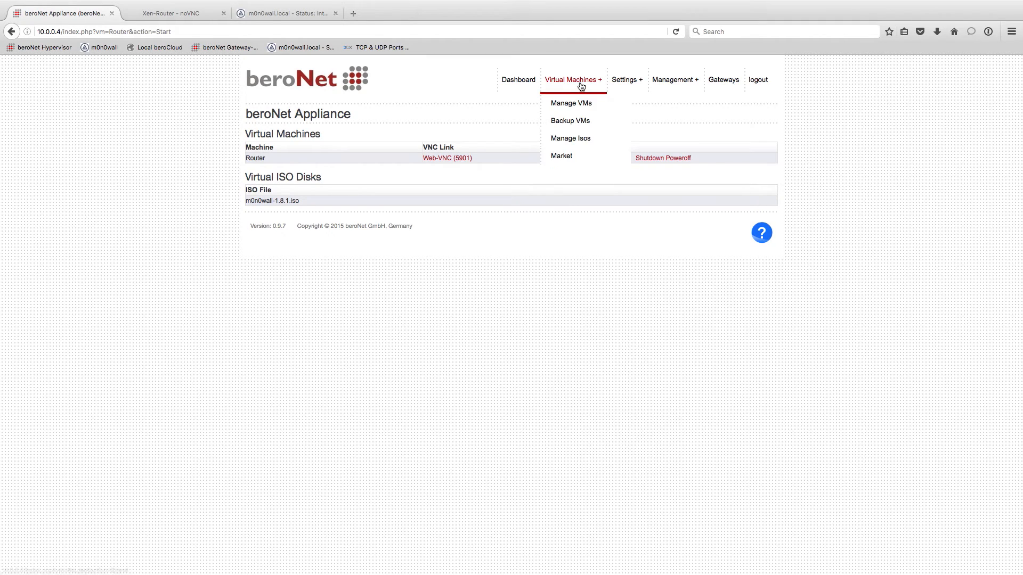
click(559, 157)
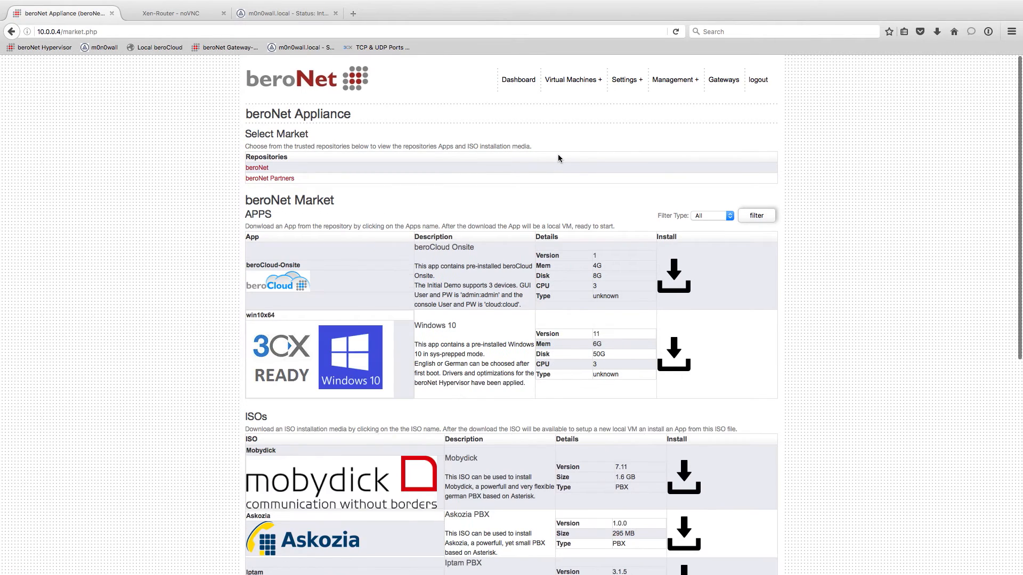
triple_click(419, 322)
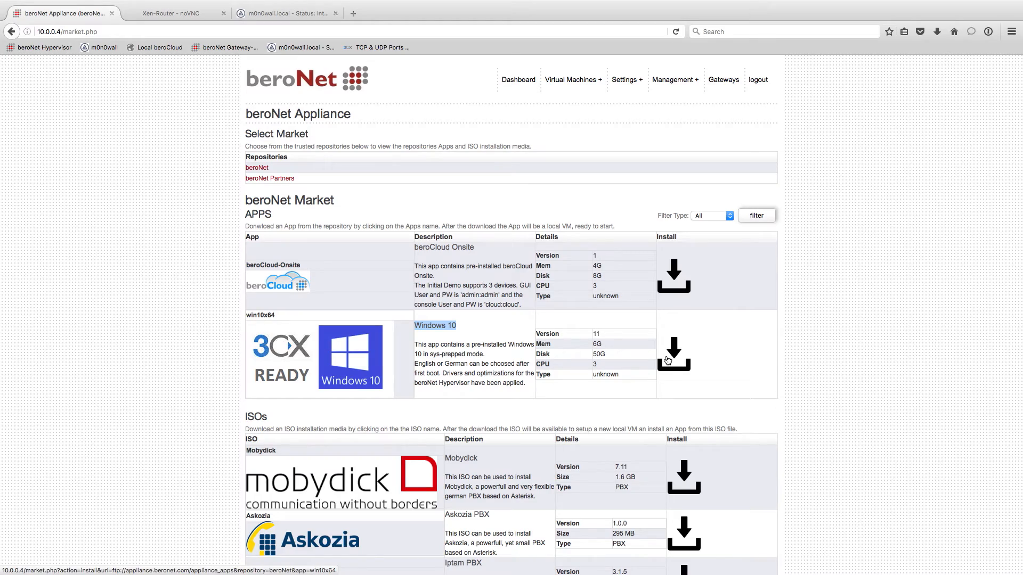
click(668, 361)
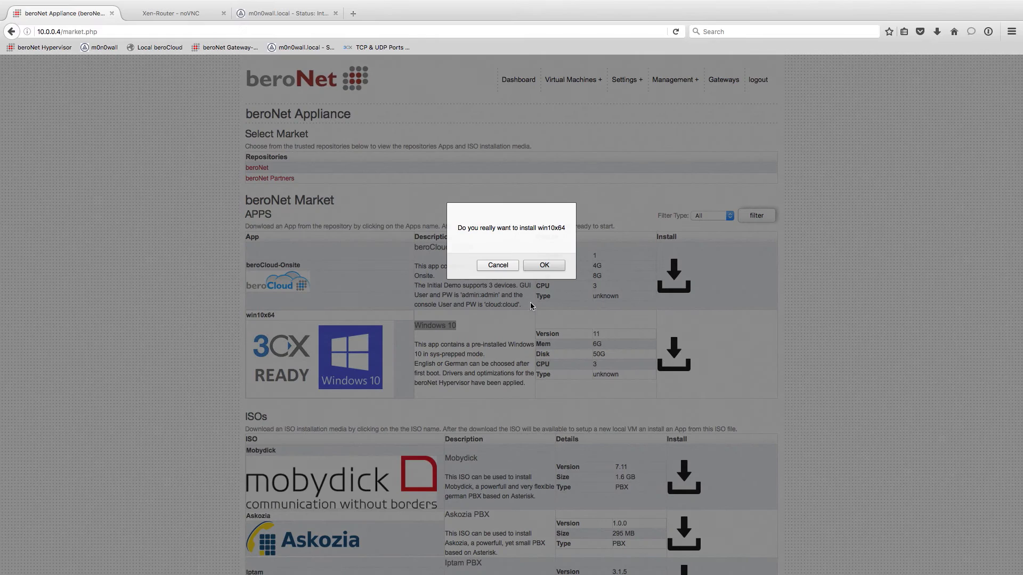
click(556, 267)
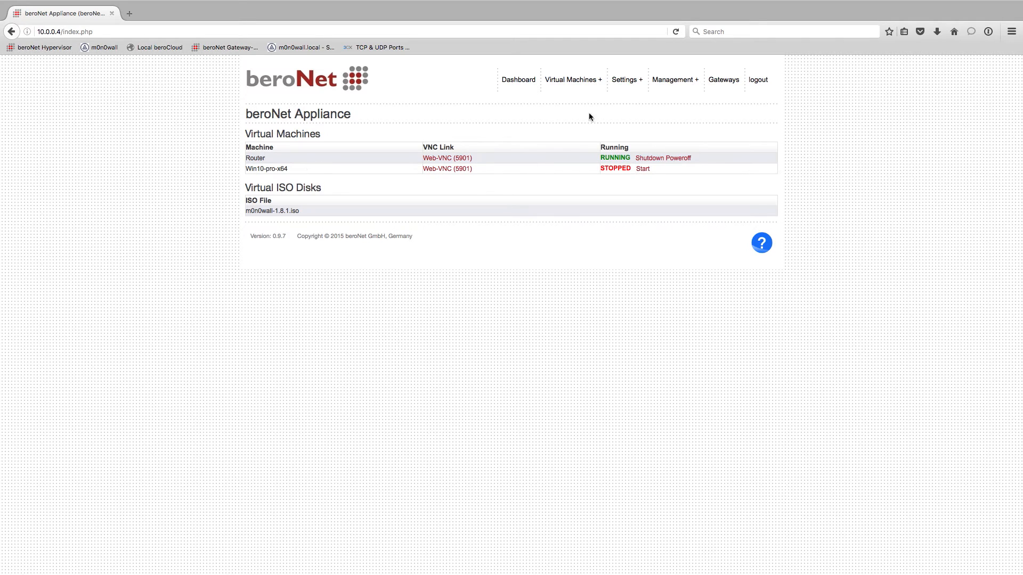
Check the /dev/sdb backup list showing Win10-pro-x64 at 9.6G, then return to the dashboard
mouse_move(565, 83)
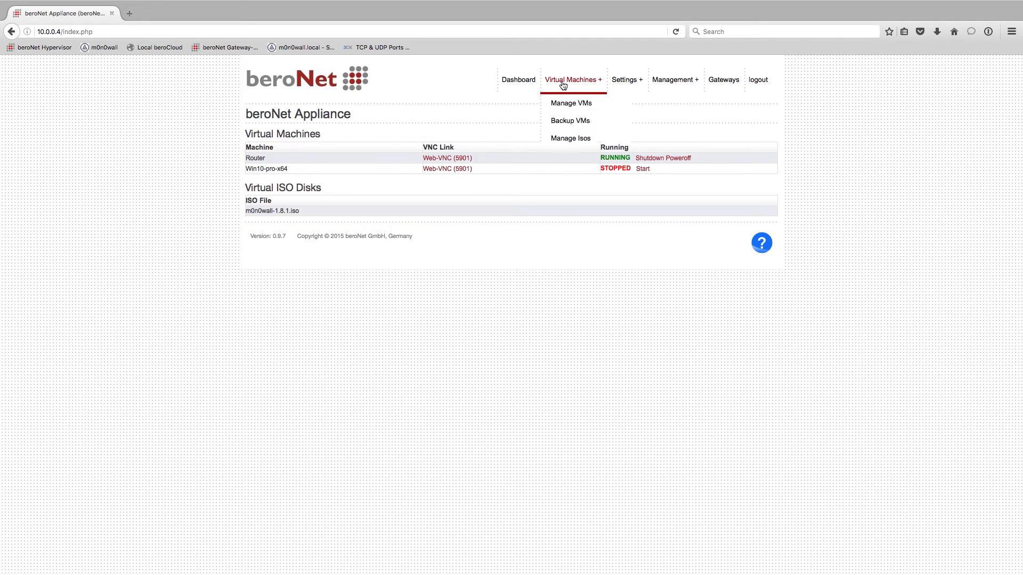
click(563, 122)
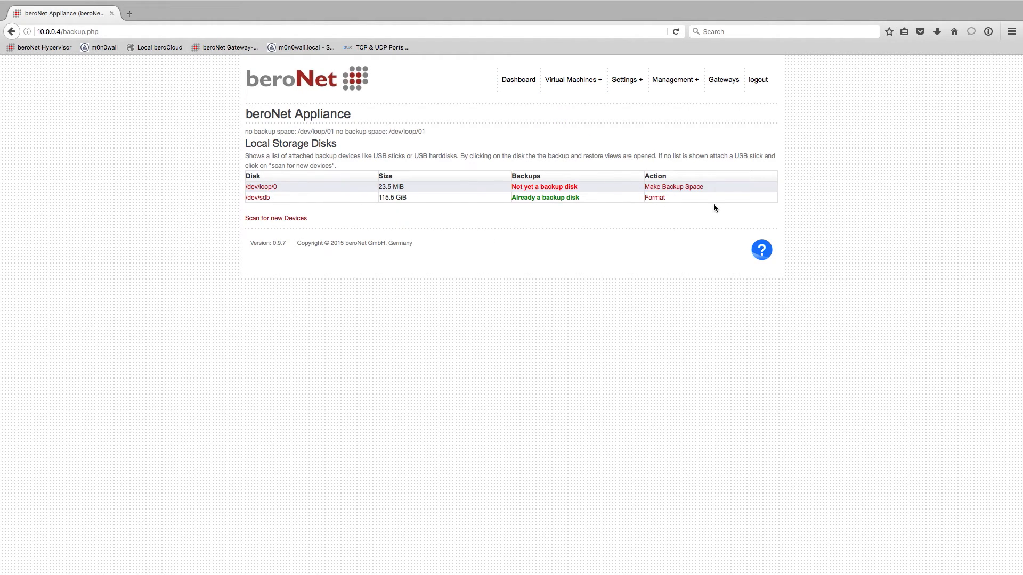
click(258, 198)
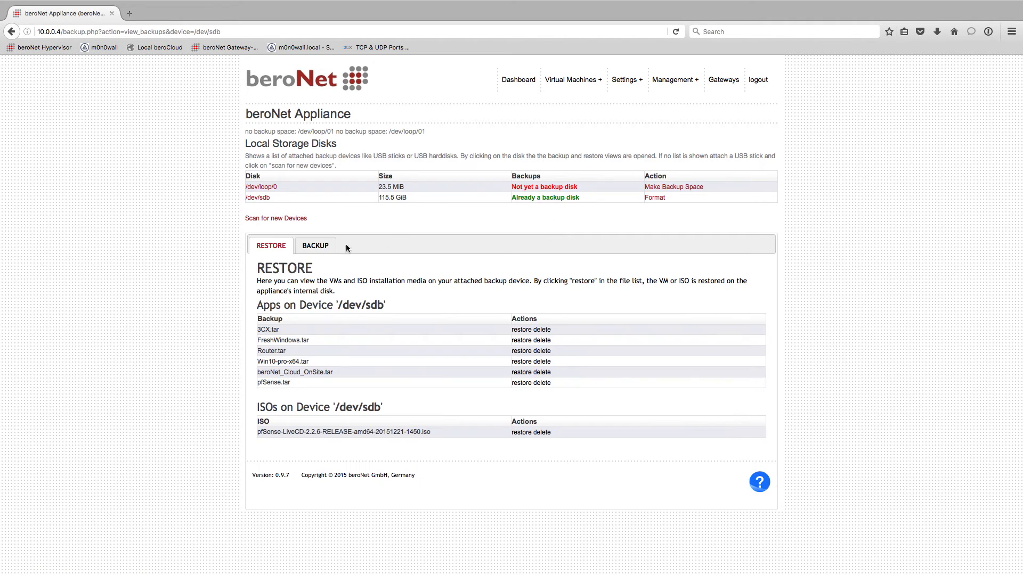
click(315, 246)
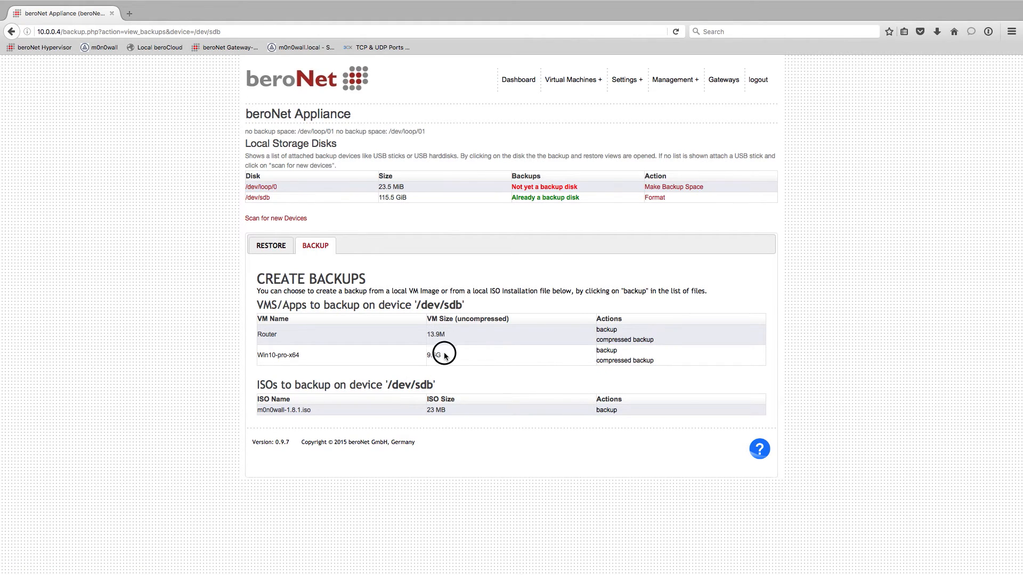
drag(445, 355, 427, 356)
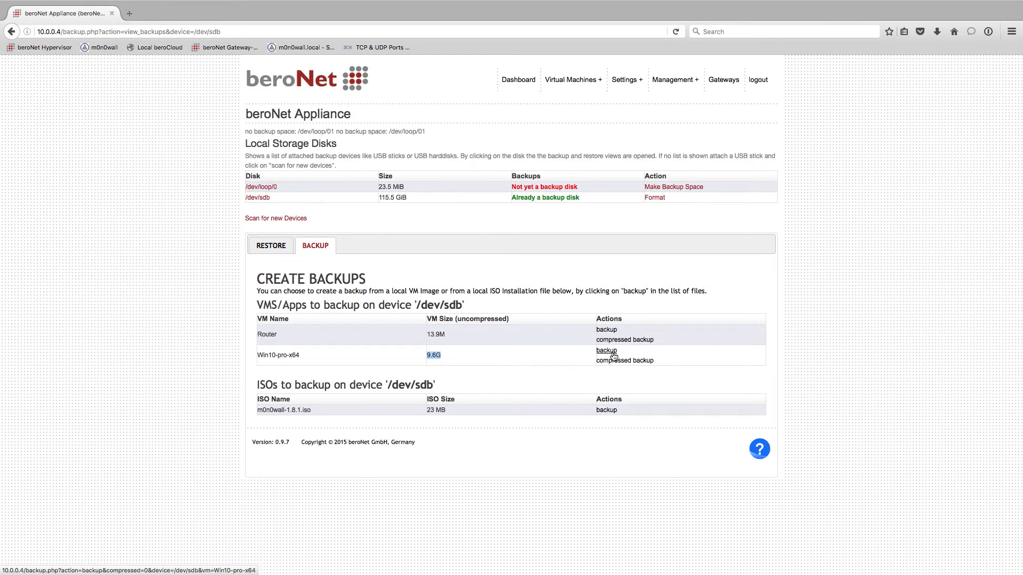
click(524, 89)
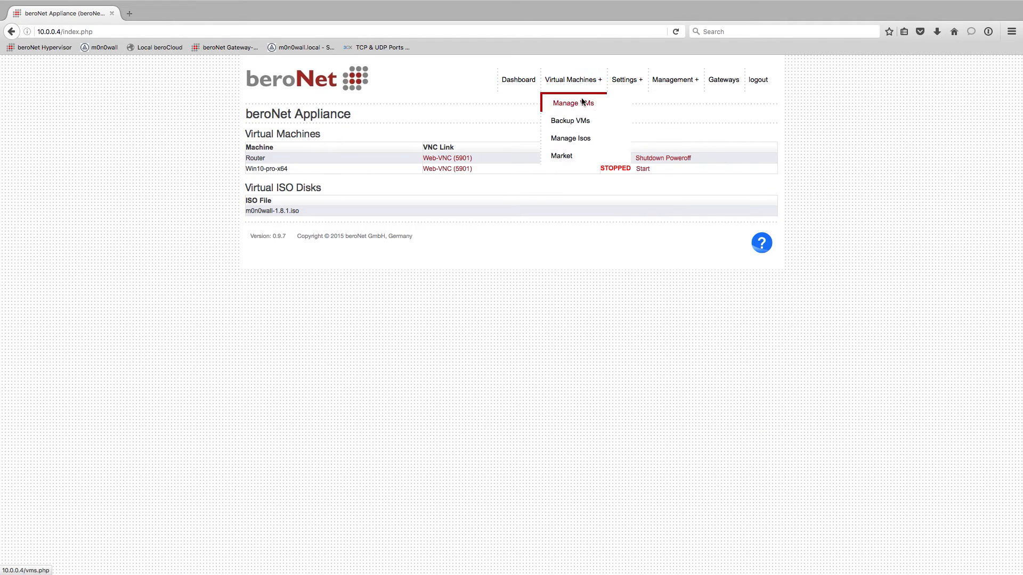
Edit Win10-pro-x64 to use 2 CPUs and 5GB memory
click(582, 102)
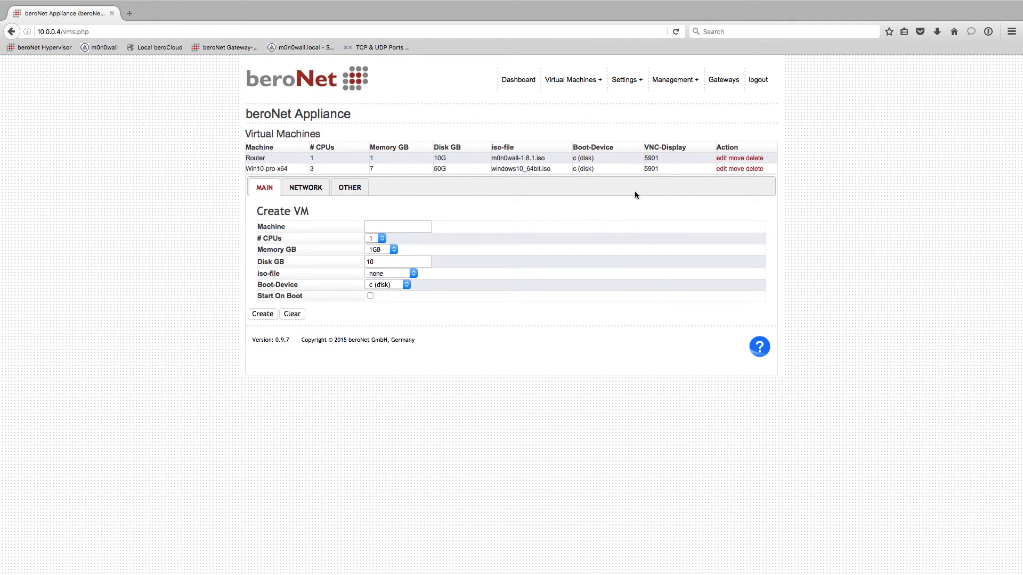
click(722, 170)
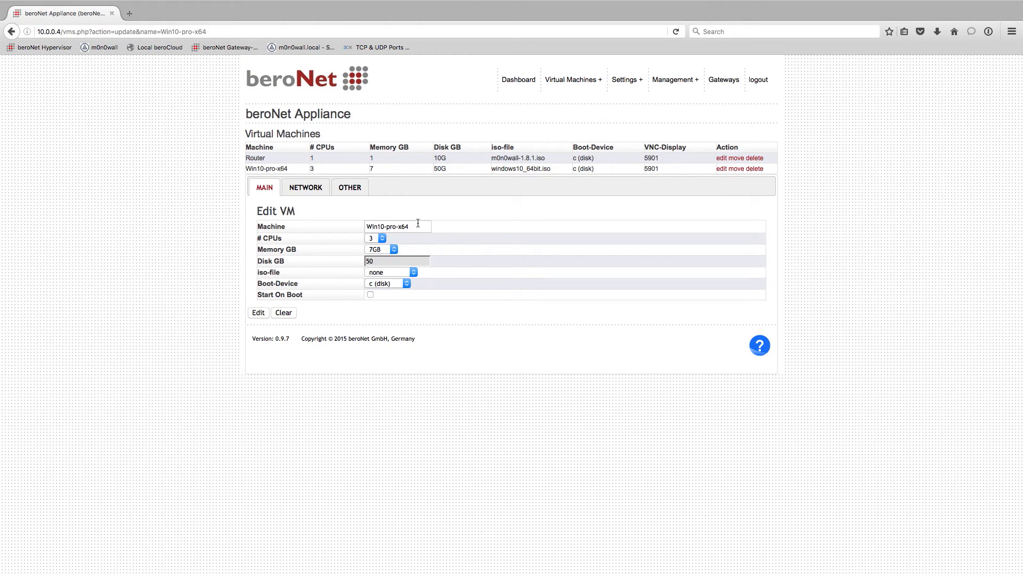
click(373, 238)
click(497, 246)
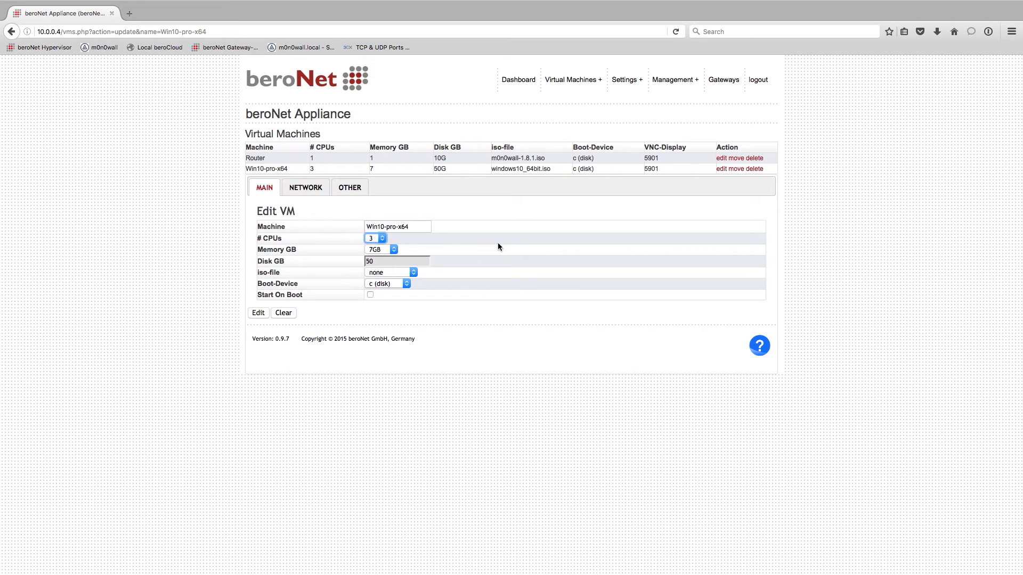
click(382, 239)
click(375, 257)
click(373, 250)
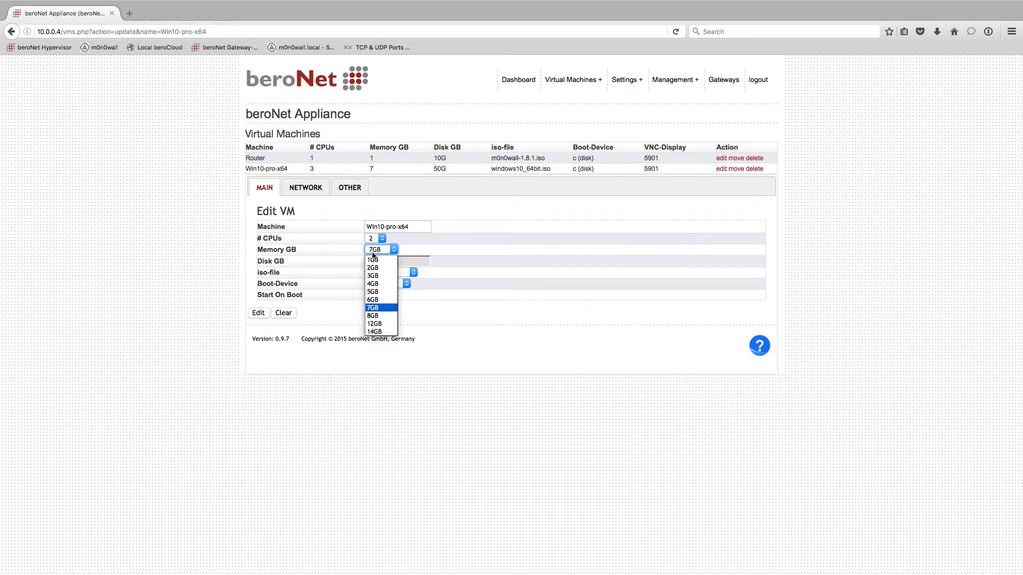
click(379, 292)
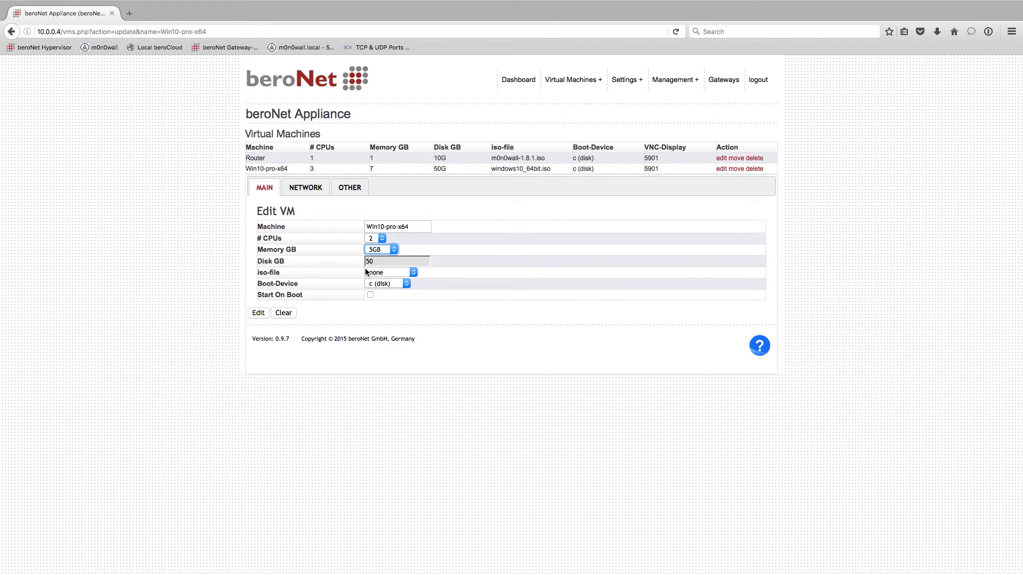
Keep no ISO with c (disk) boot, and enable Start On Boot
click(389, 273)
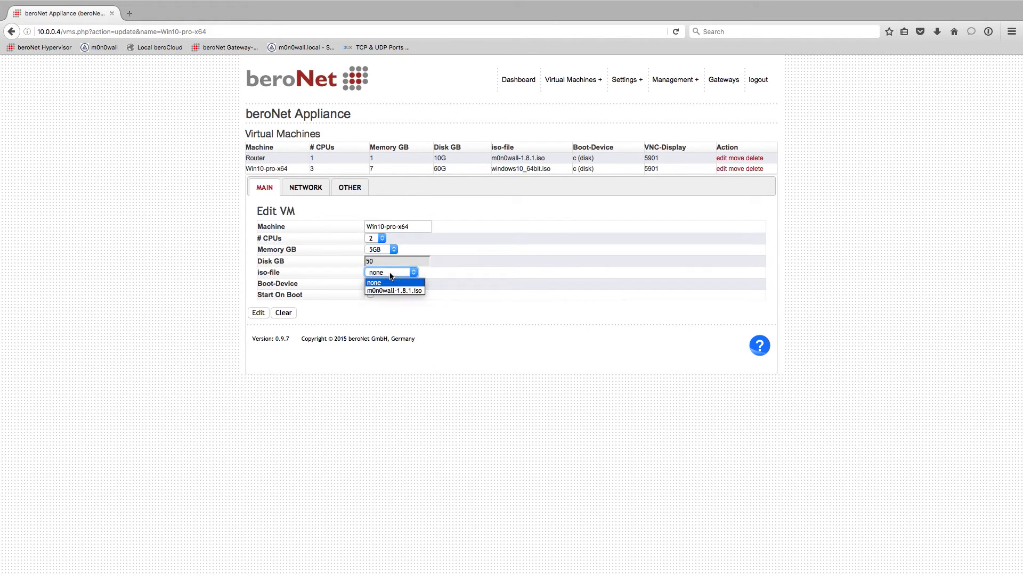
click(392, 283)
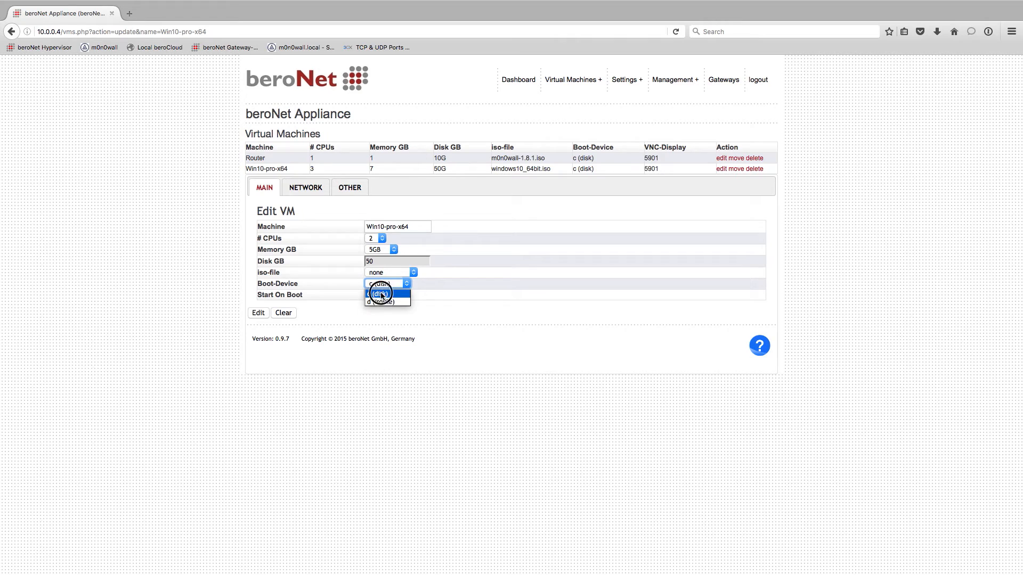
click(377, 294)
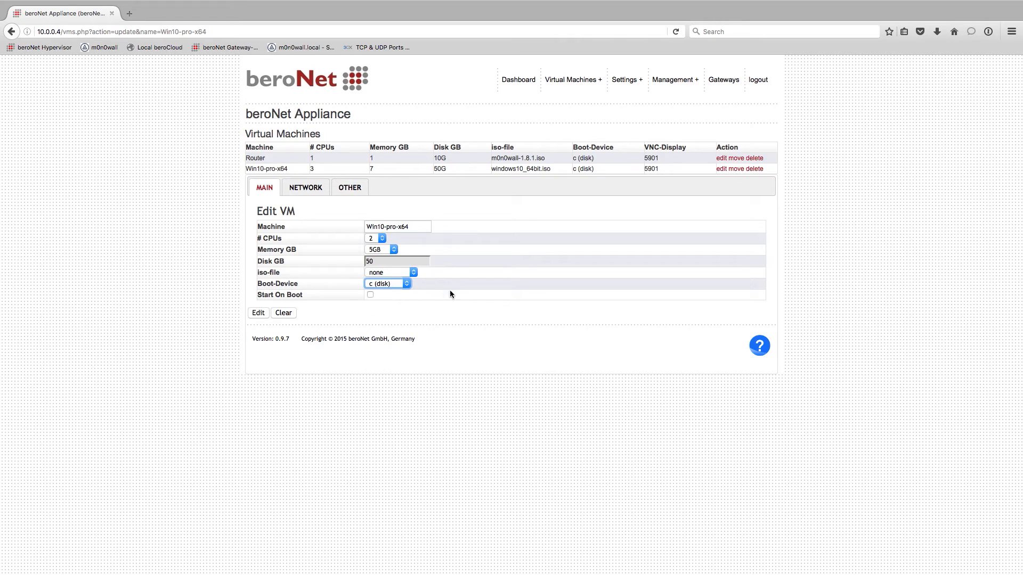
click(371, 296)
Keep the NIC mode as lan and review which VNC displays are already in use
click(318, 193)
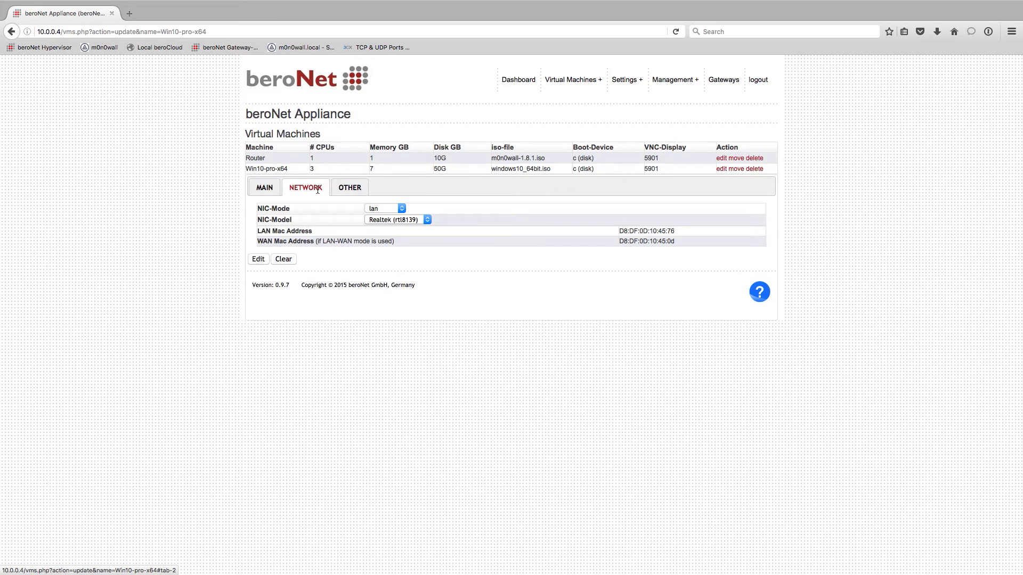
click(381, 211)
click(381, 218)
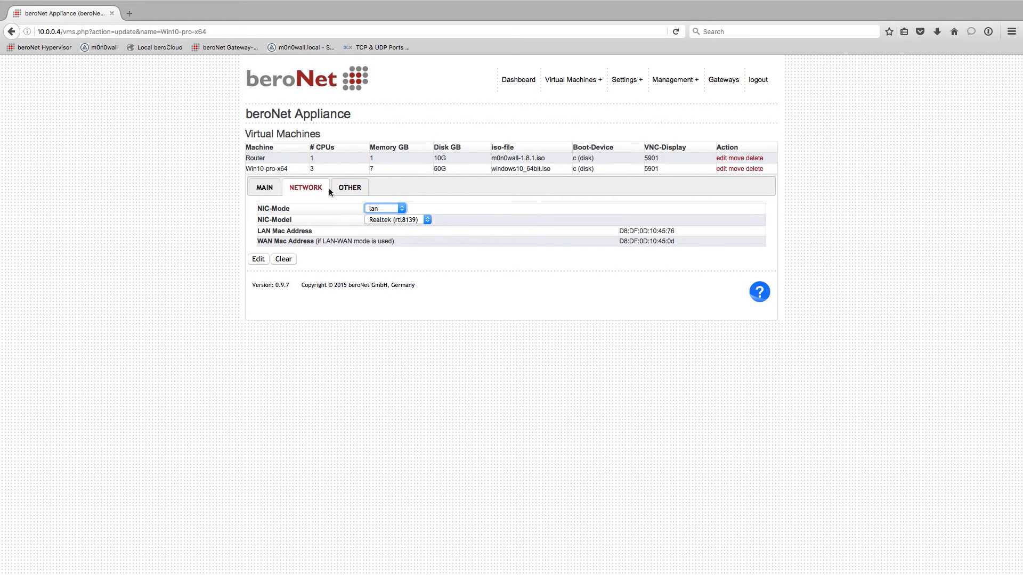
click(347, 188)
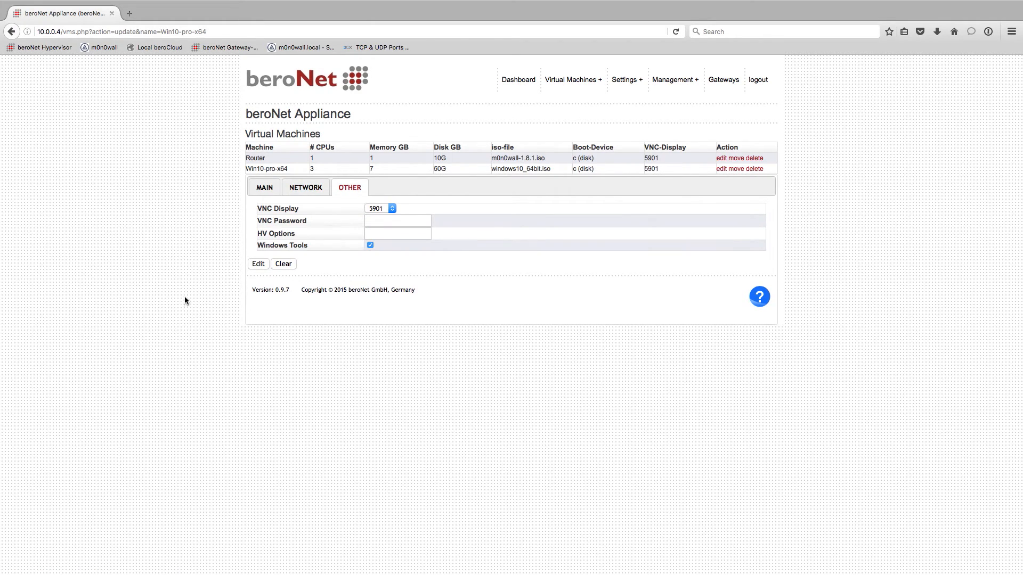
drag(305, 209, 251, 207)
click(630, 209)
drag(663, 154, 638, 164)
click(630, 208)
Set VNC display 5902 with a VNC password and save the machine's settings
click(388, 208)
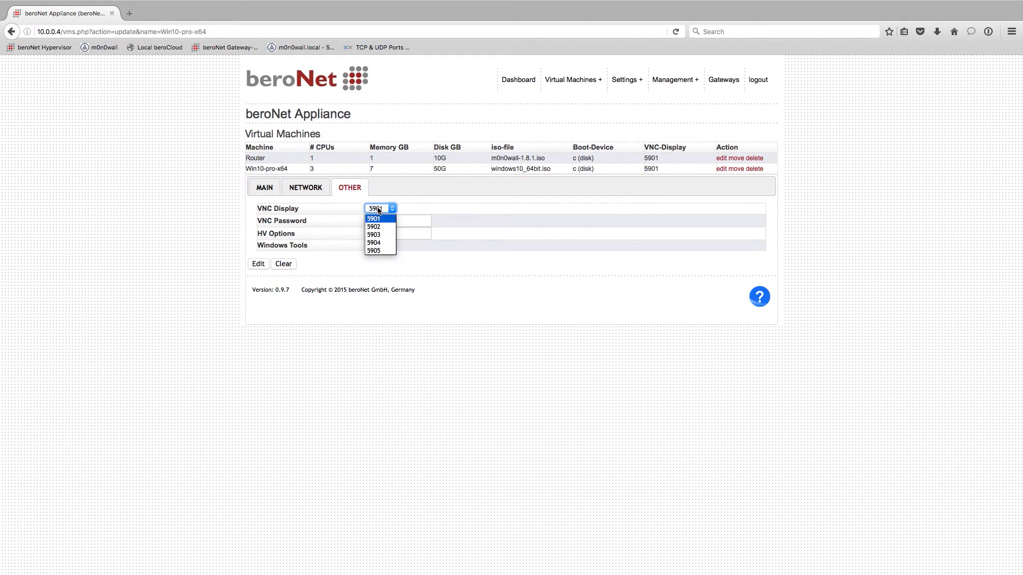
click(368, 224)
click(367, 222)
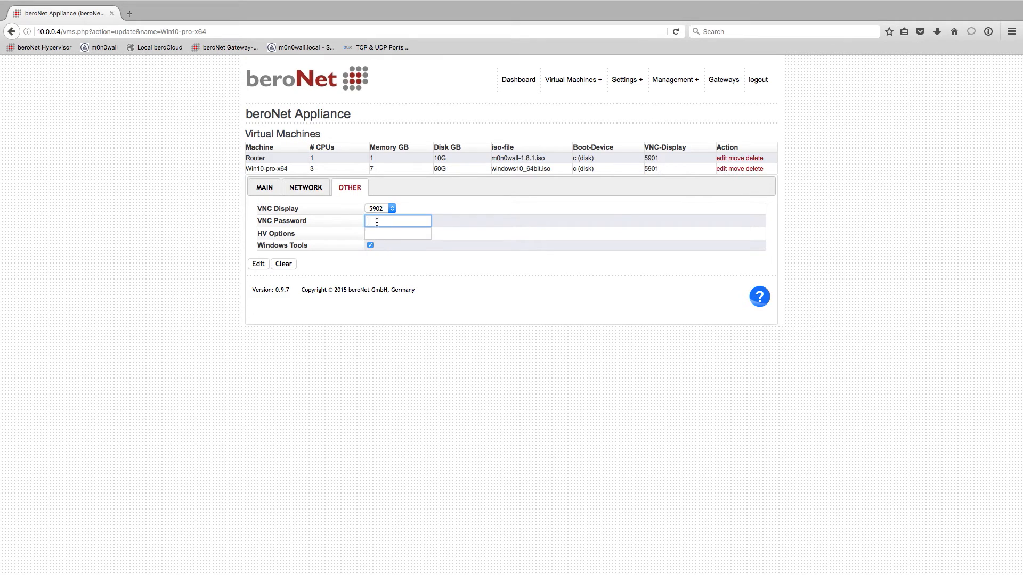
text(••••••••)
click(411, 232)
drag(257, 242, 350, 246)
click(414, 248)
click(261, 265)
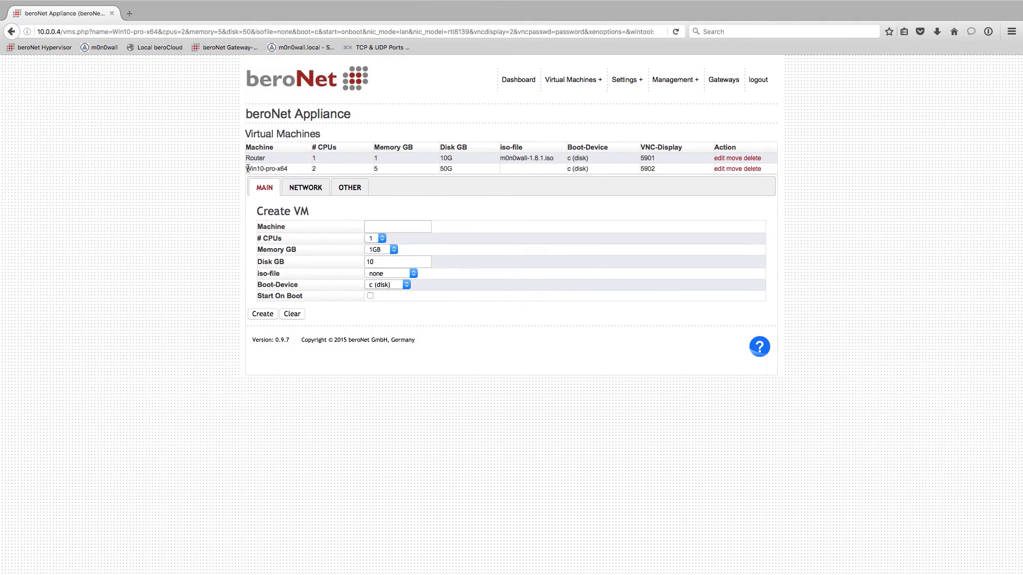
drag(246, 168, 672, 188)
click(672, 201)
Rename Win10-pro-x64 to 3CXPC and verify its 50G disk and VNC display 5902
click(734, 169)
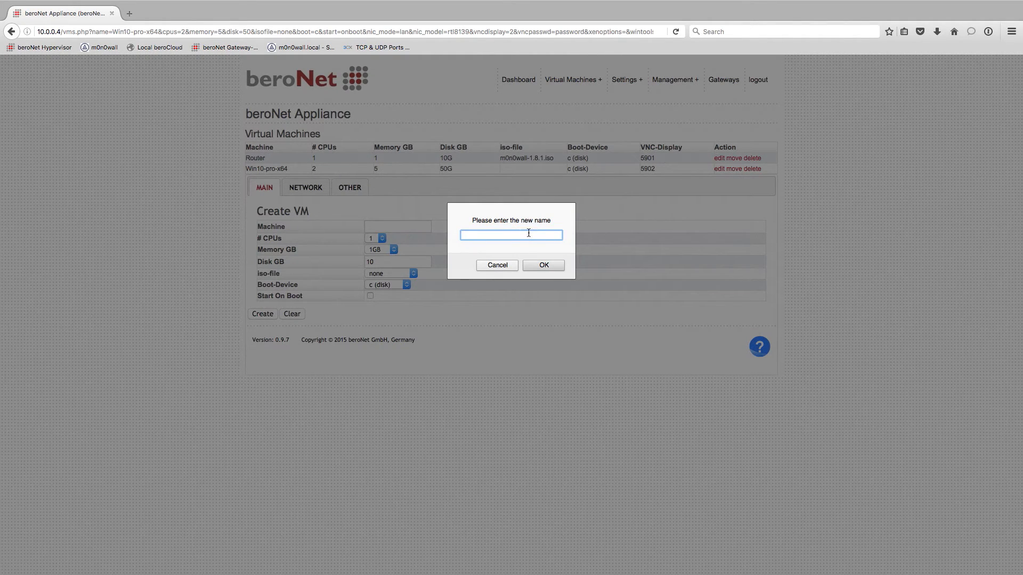
text(3CXPC)
click(548, 266)
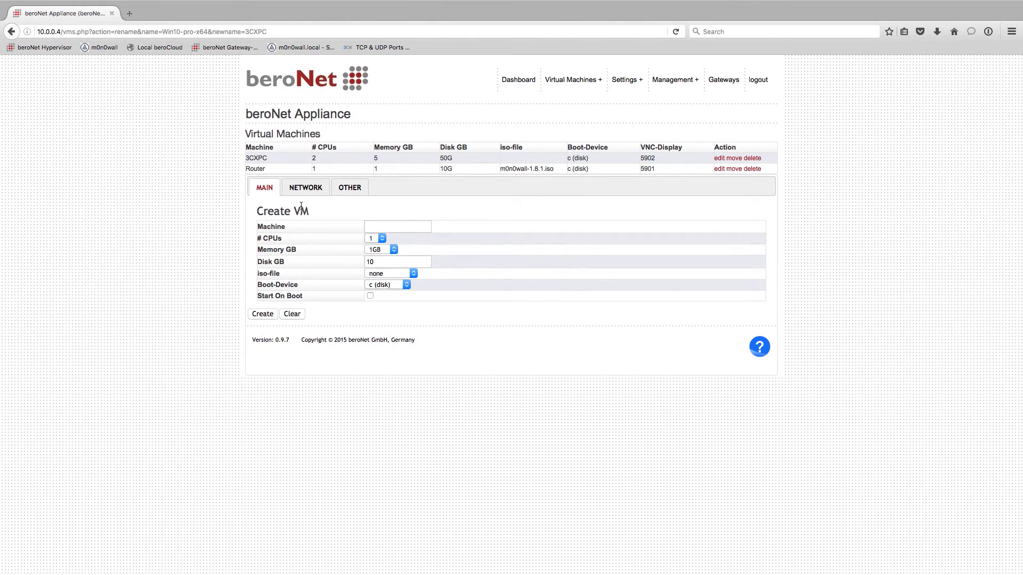
click(372, 158)
drag(453, 158, 445, 160)
click(580, 157)
double_click(647, 158)
Start the 3CXPC virtual machine from the Dashboard
click(520, 80)
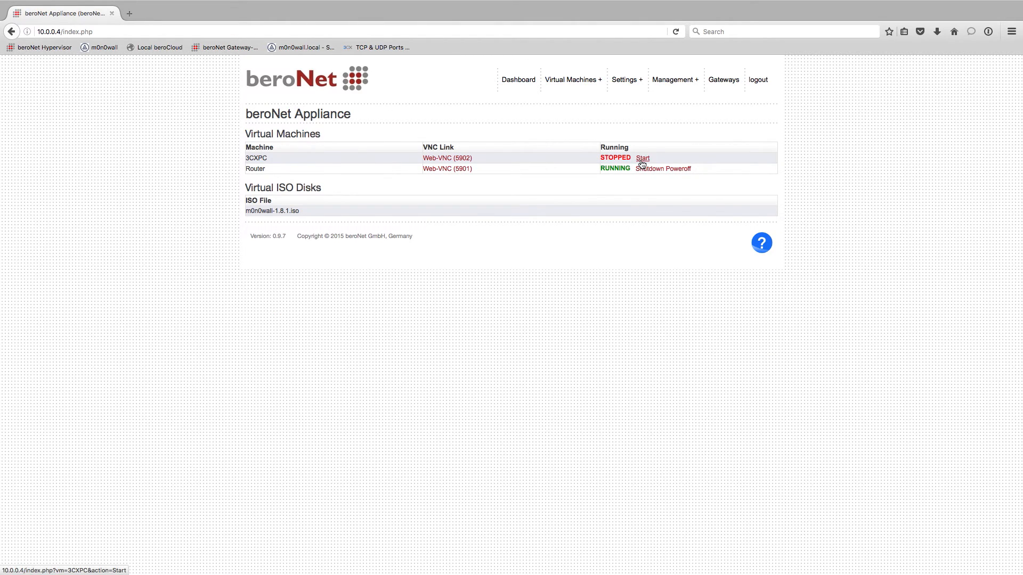
click(641, 160)
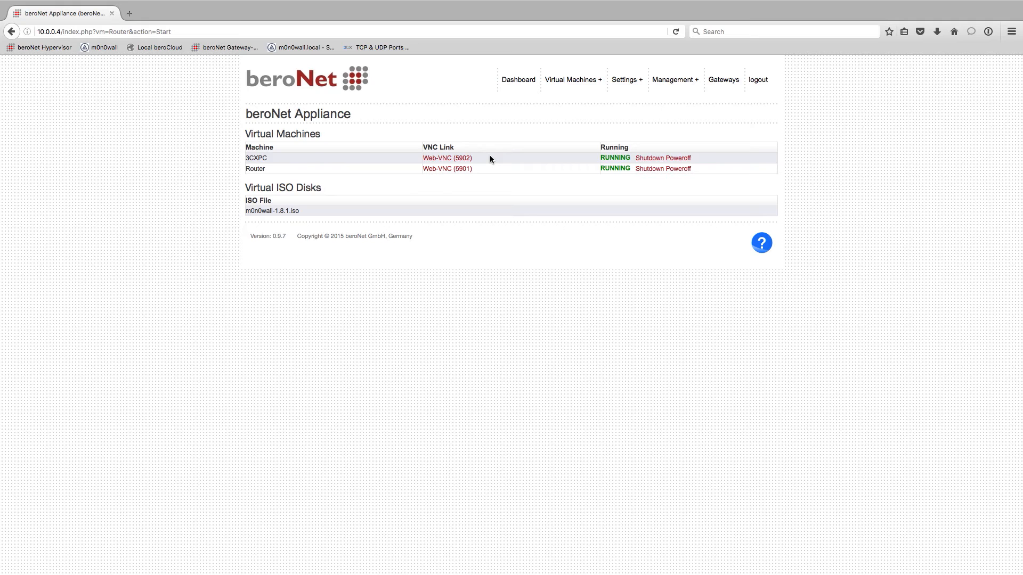
Connect to the 3CXPC desktop through Web-VNC (5902) with the VNC password
click(461, 160)
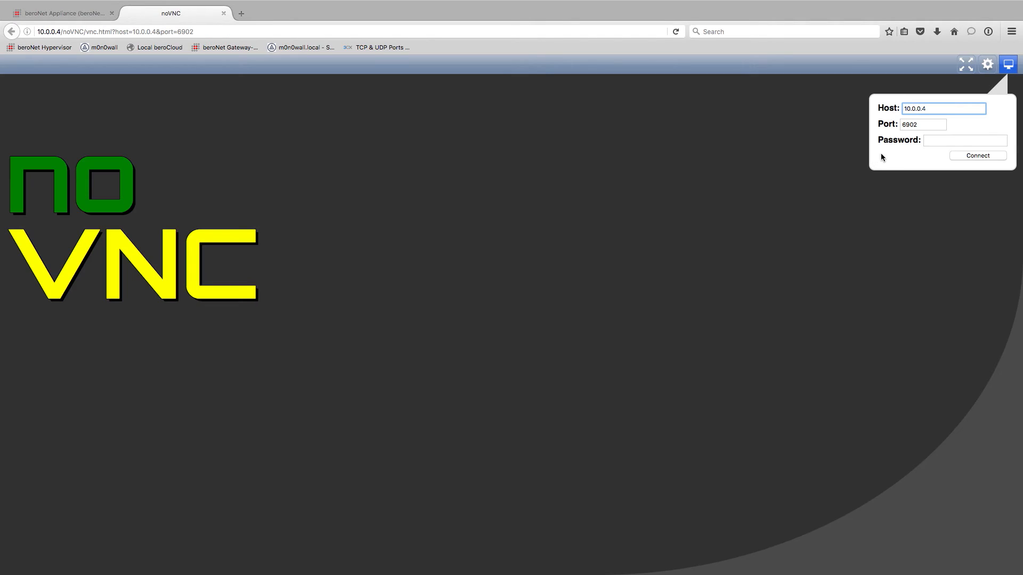
click(923, 125)
click(951, 141)
text(•••••••)
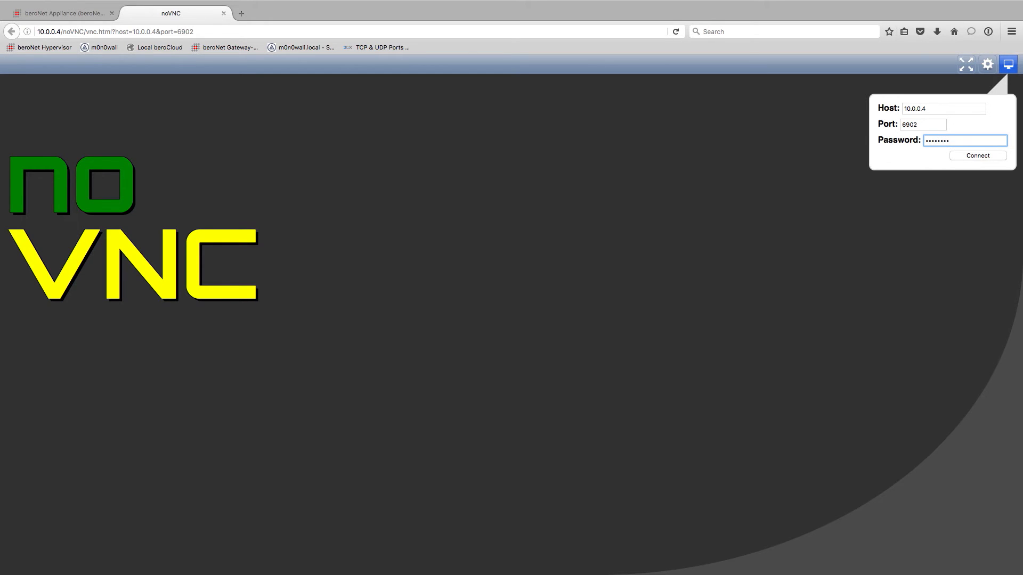
click(976, 156)
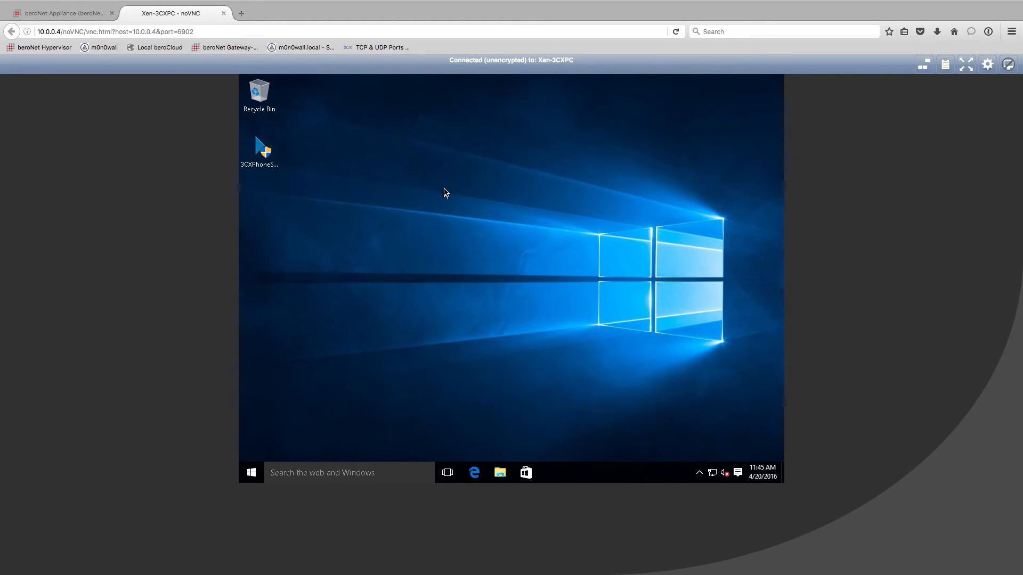
Set Windows Performance Options to Adjust for best performance and close the system windows
right_click(248, 470)
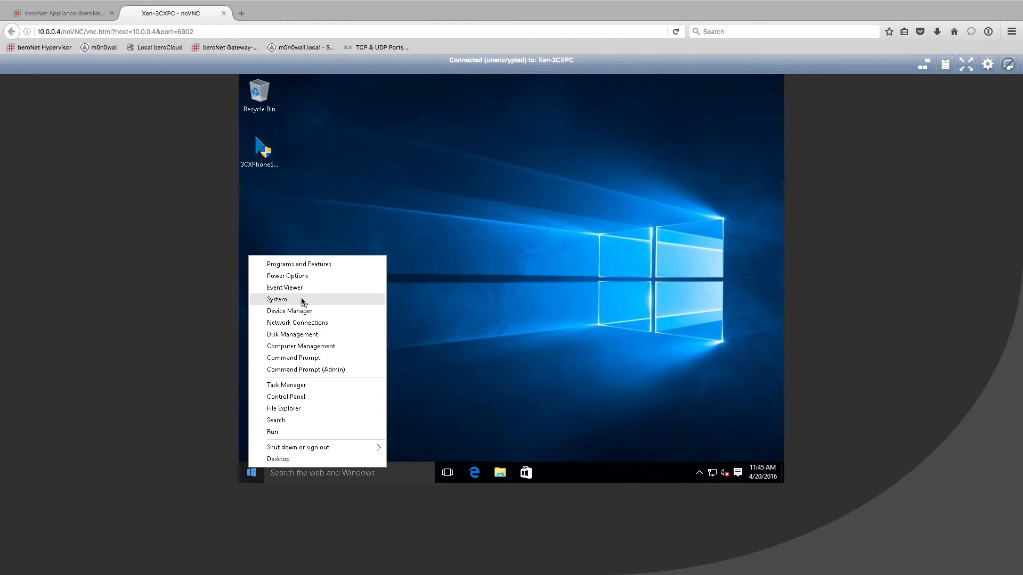
click(302, 301)
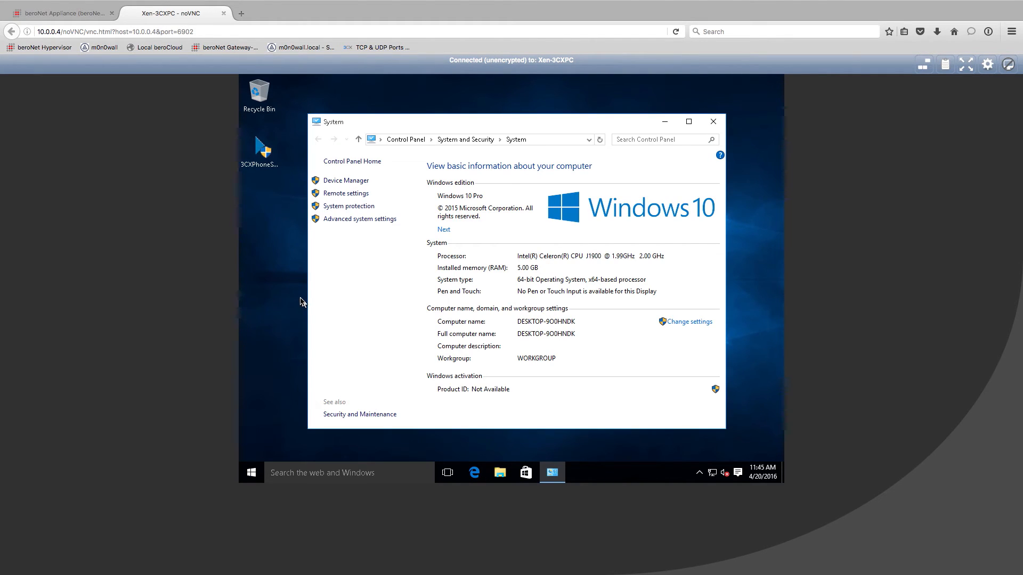
click(352, 219)
click(448, 174)
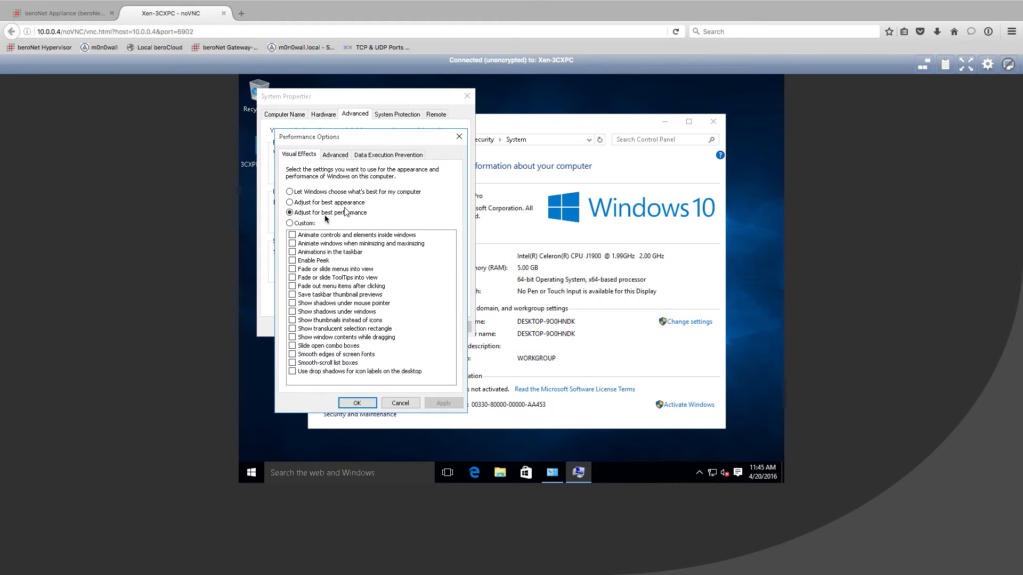
click(291, 213)
click(356, 403)
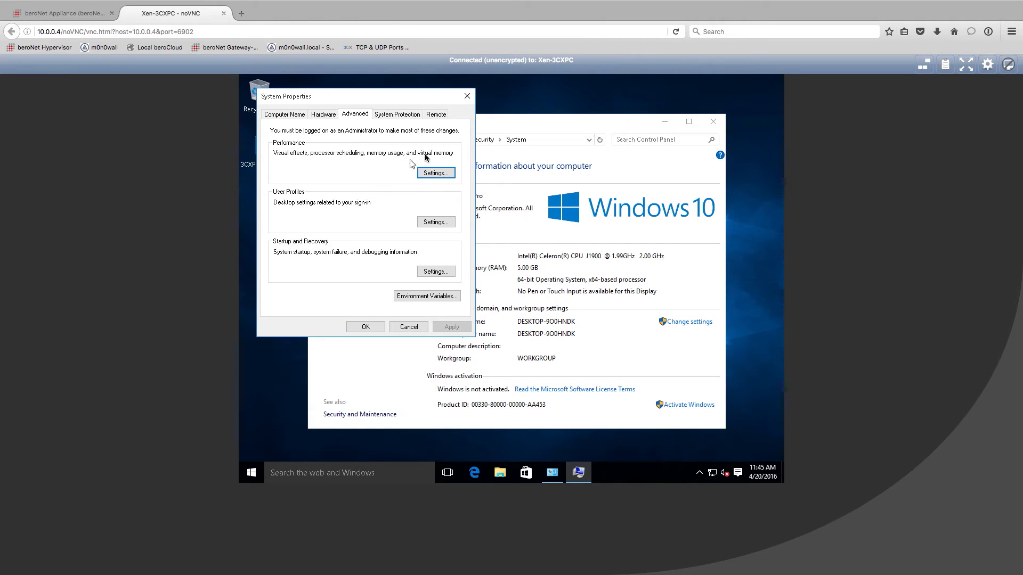
click(366, 328)
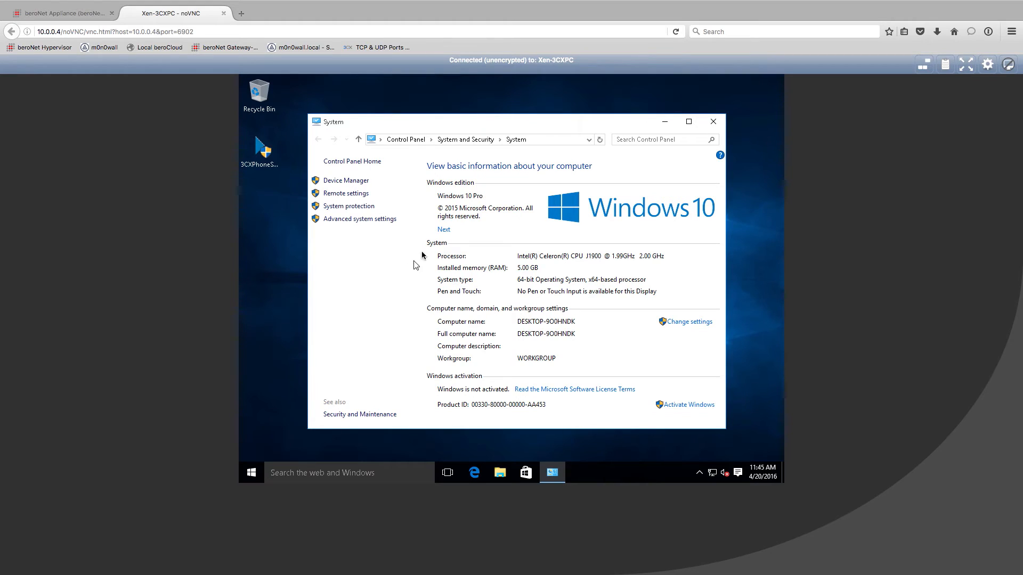
click(714, 122)
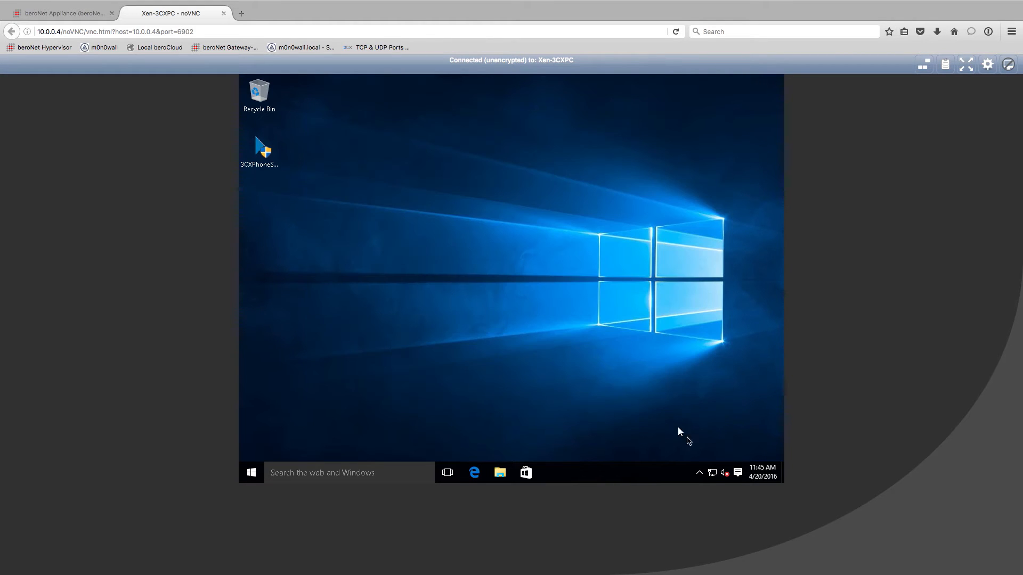
Open the IPv4 properties of the Ethernet adapter from the network tray icon
right_click(714, 475)
click(705, 467)
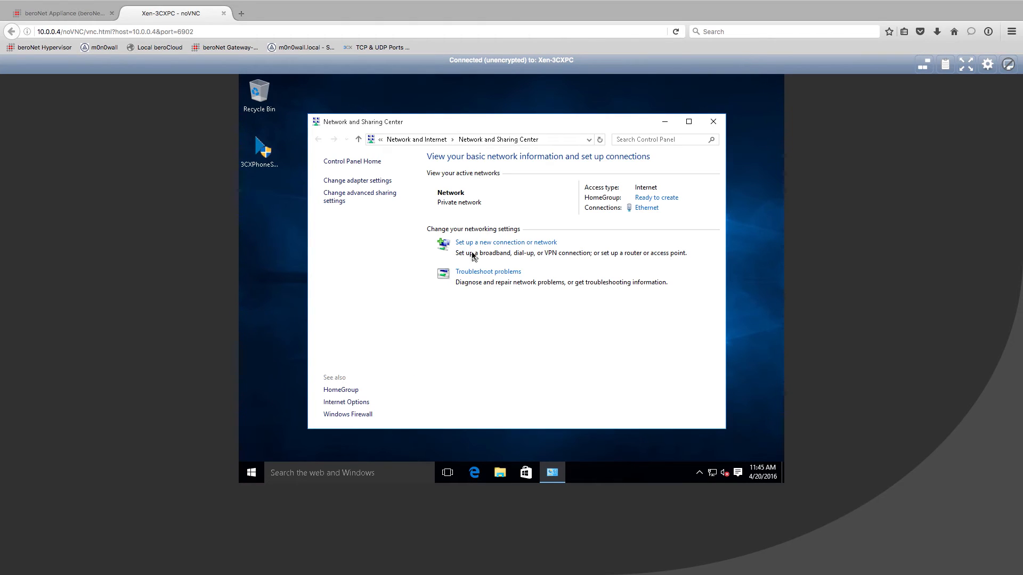
click(650, 212)
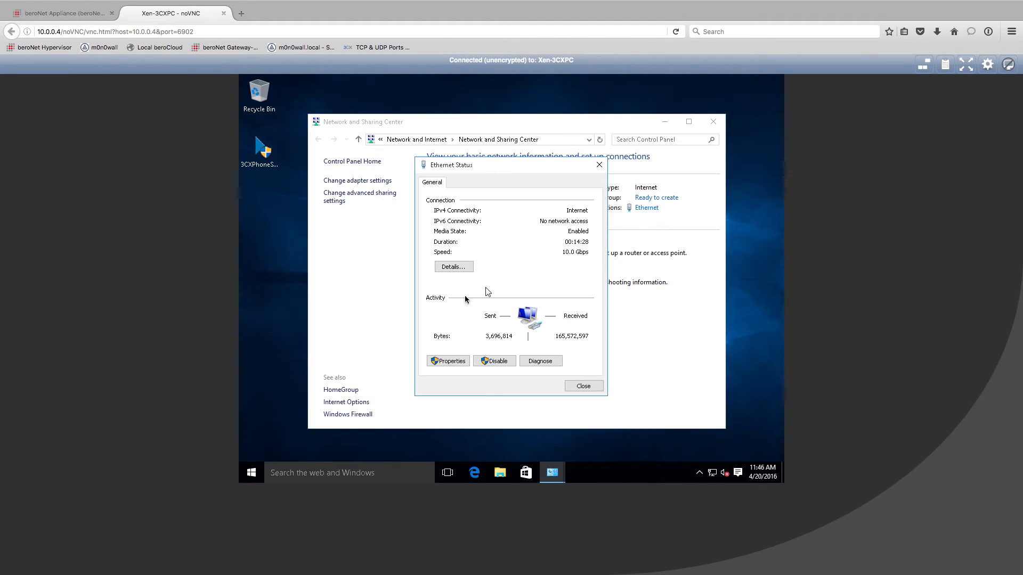
click(461, 362)
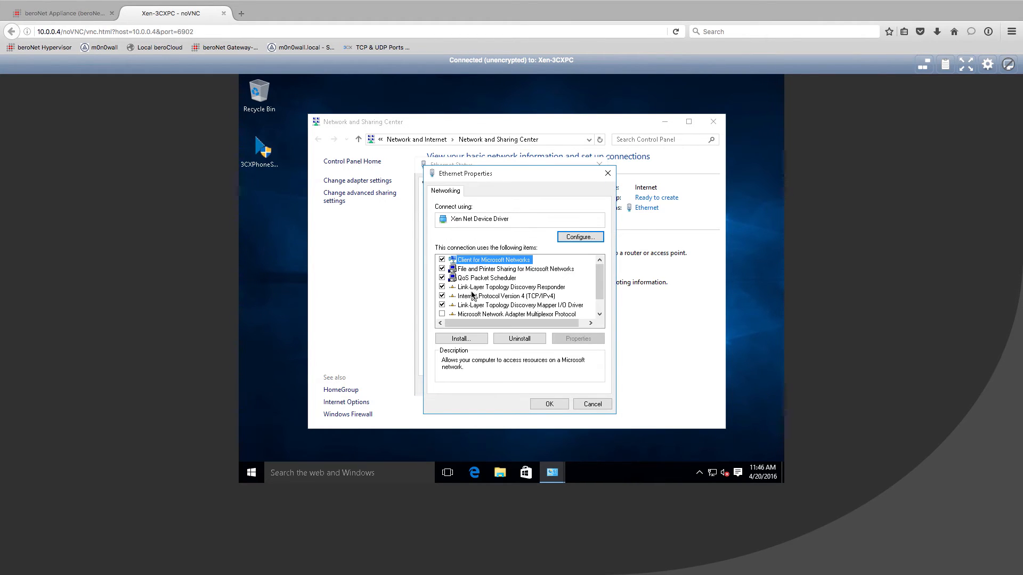
click(473, 297)
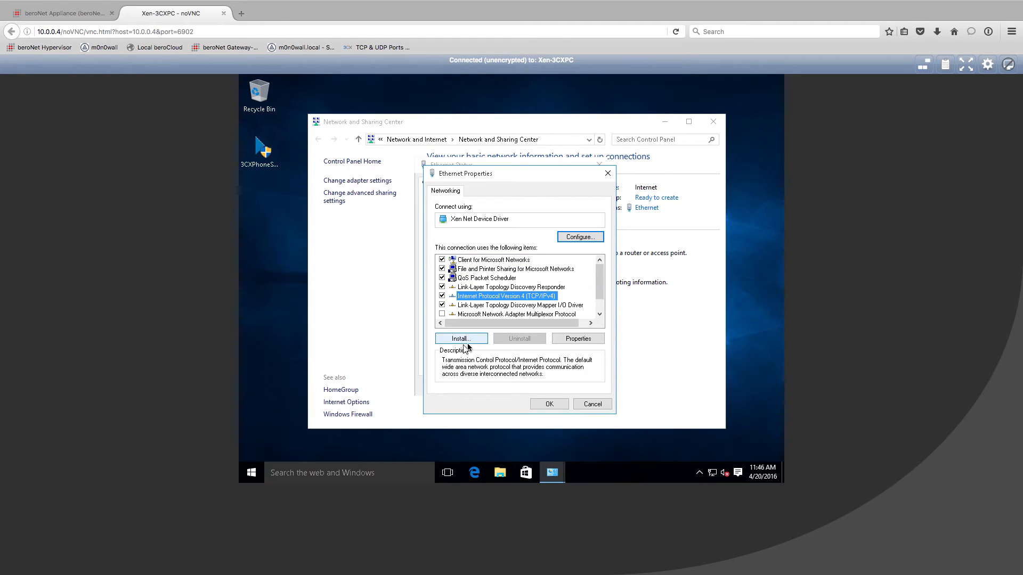
click(584, 339)
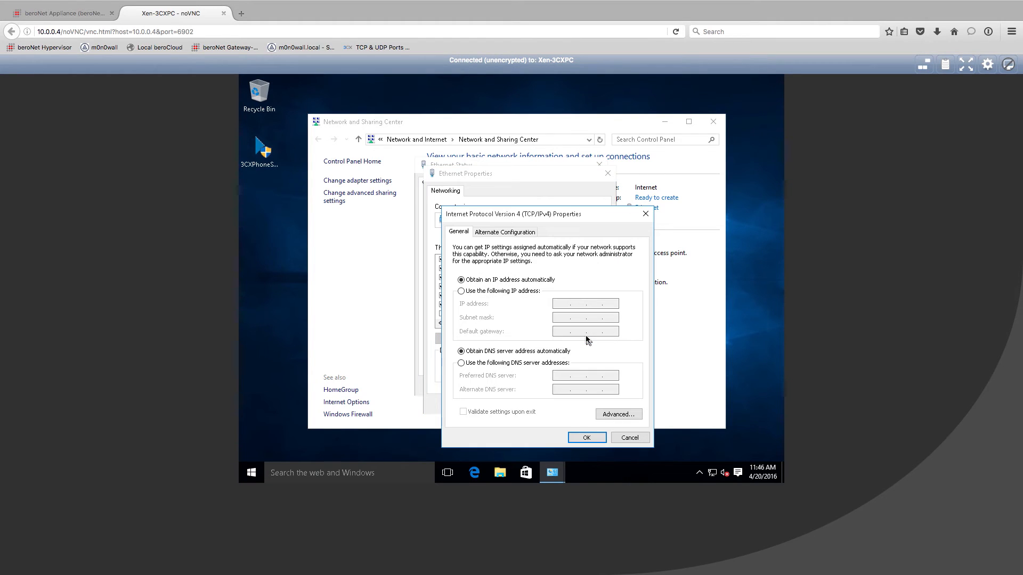
Assign static IP 10.0.0.15, mask 255.0.0.0, gateway 10.0.0.4 and save
click(503, 292)
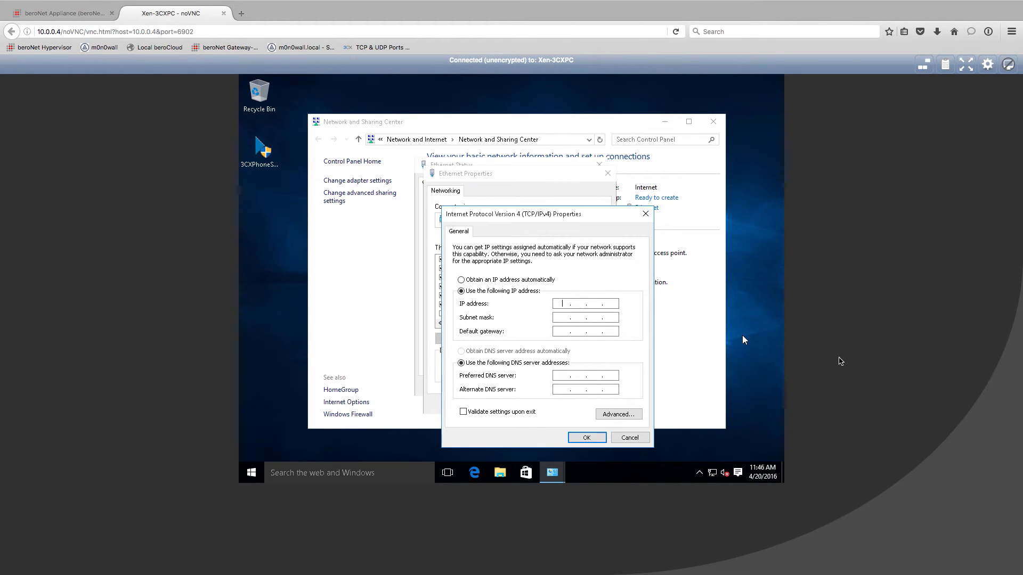
text(10.100.015)
key(BackSpace)
key(BackSpace)
text(15)
key(Tab)
key(Tab)
text(10.0)
key(Tab)
key(Tab)
text(10 . 0 . 0 . 4)
click(587, 437)
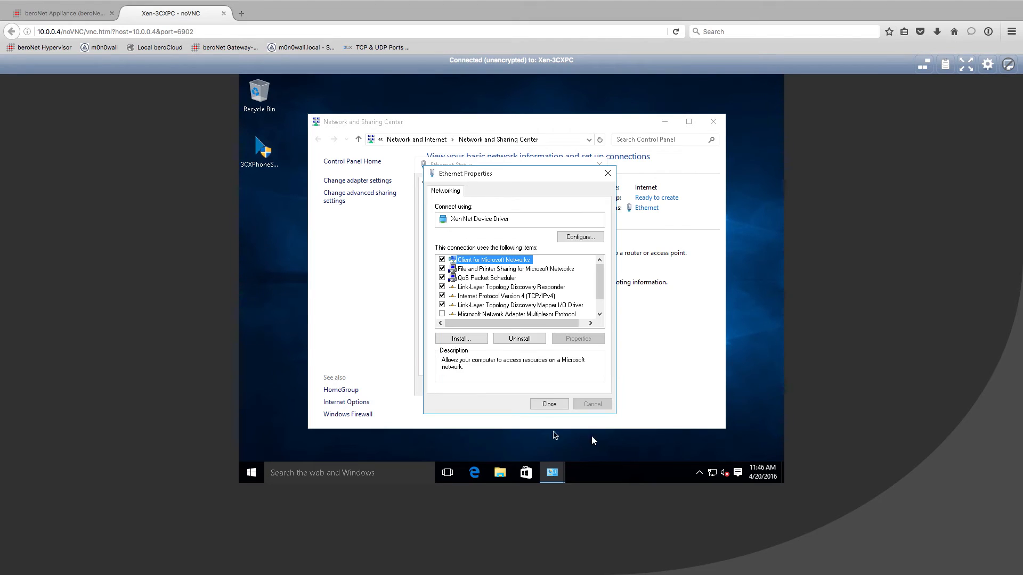
Close Ethernet Properties, Ethernet Status and the Network and Sharing Center
click(559, 408)
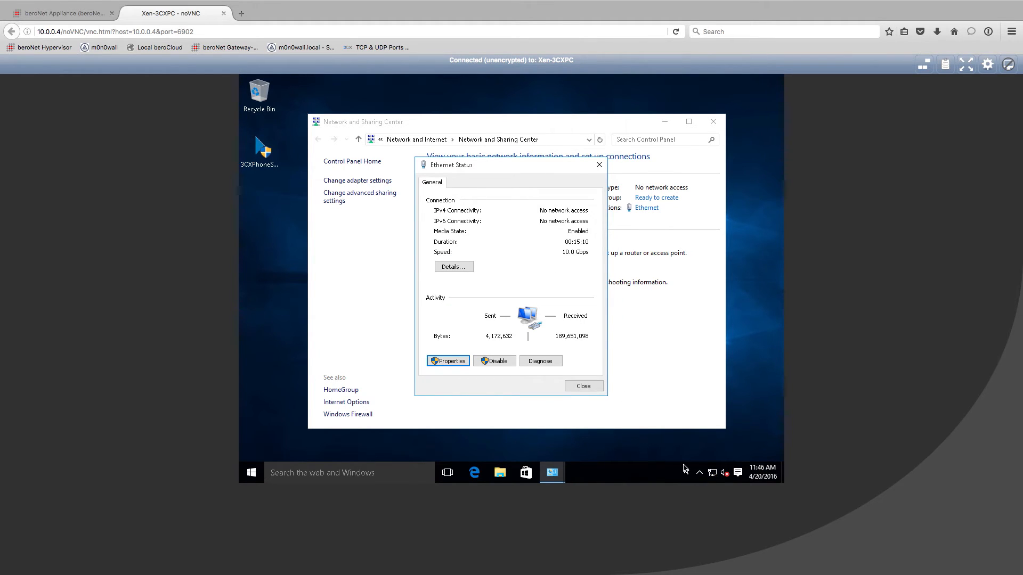
click(580, 387)
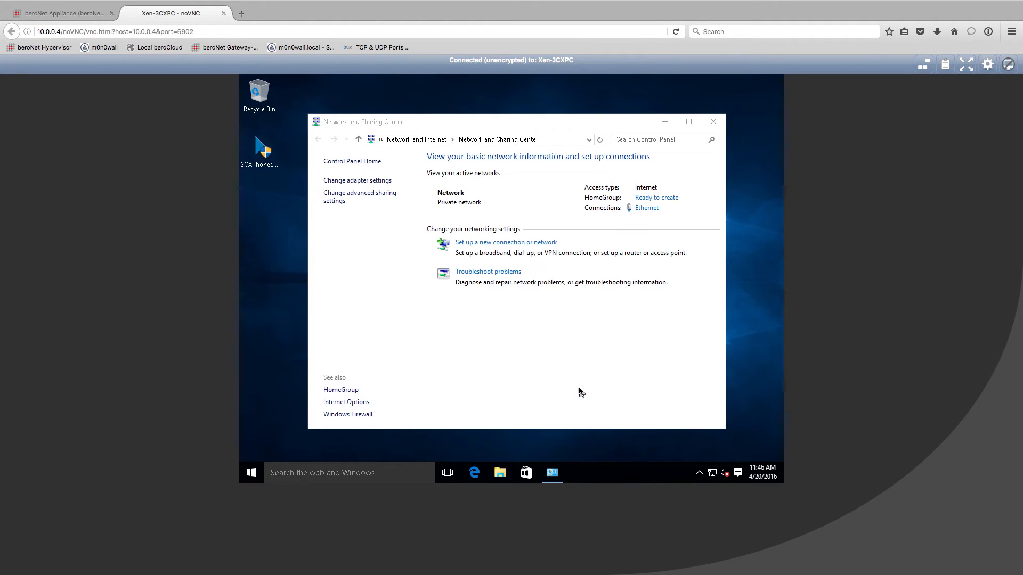
click(713, 122)
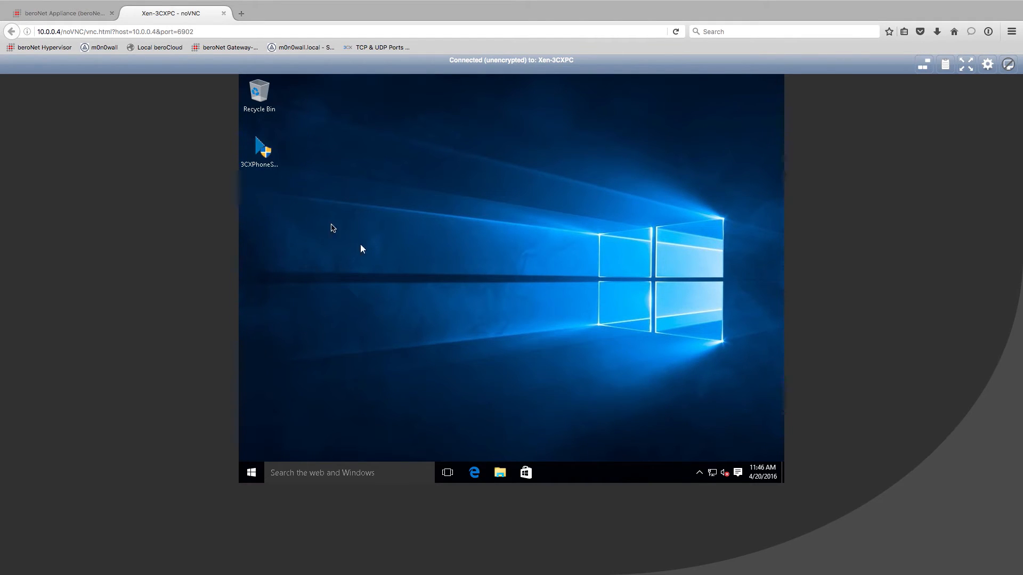
Launch the 3CXPhoneSystem14 installer from the desktop and approve the User Account Control prompt
mouse_move(267, 152)
click(270, 158)
double_click(269, 158)
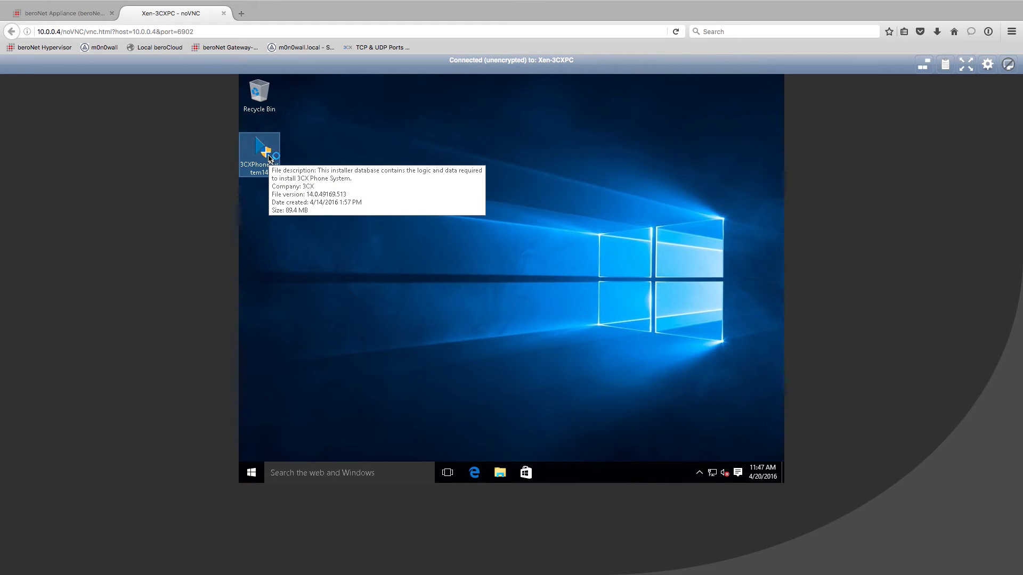
double_click(269, 159)
click(559, 294)
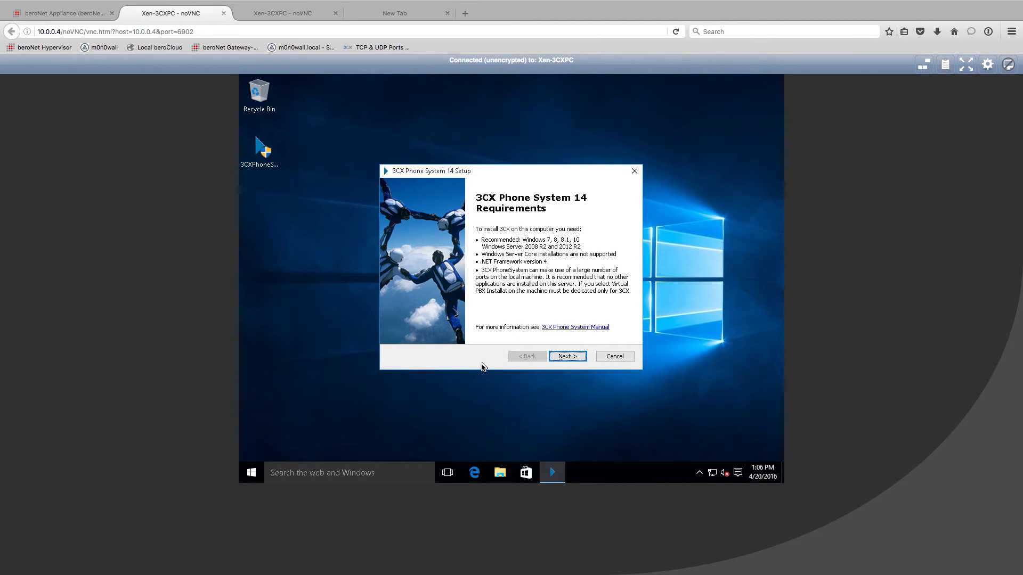
Move past the requirements page and accept the 3CX license agreement
click(566, 358)
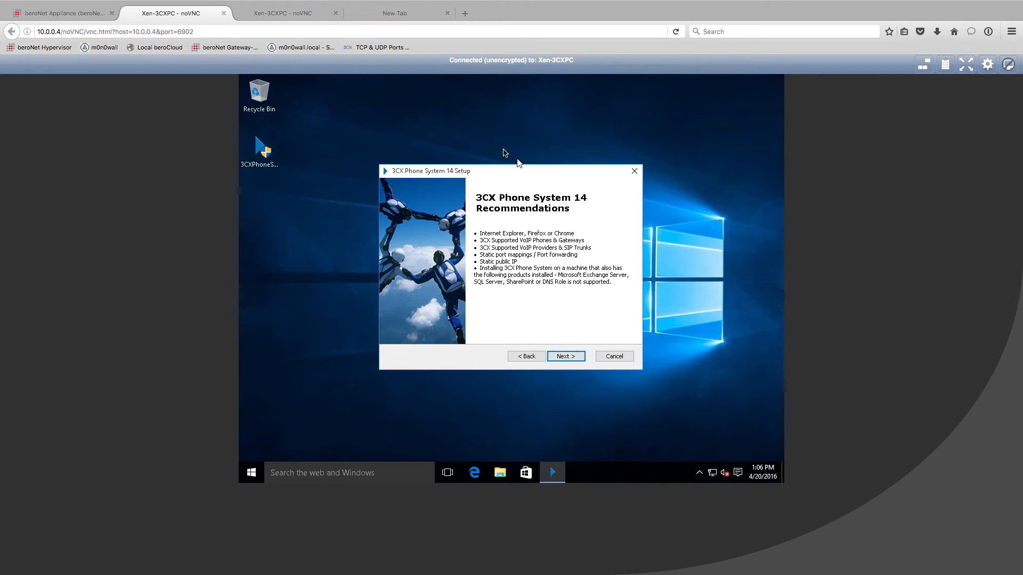
click(563, 357)
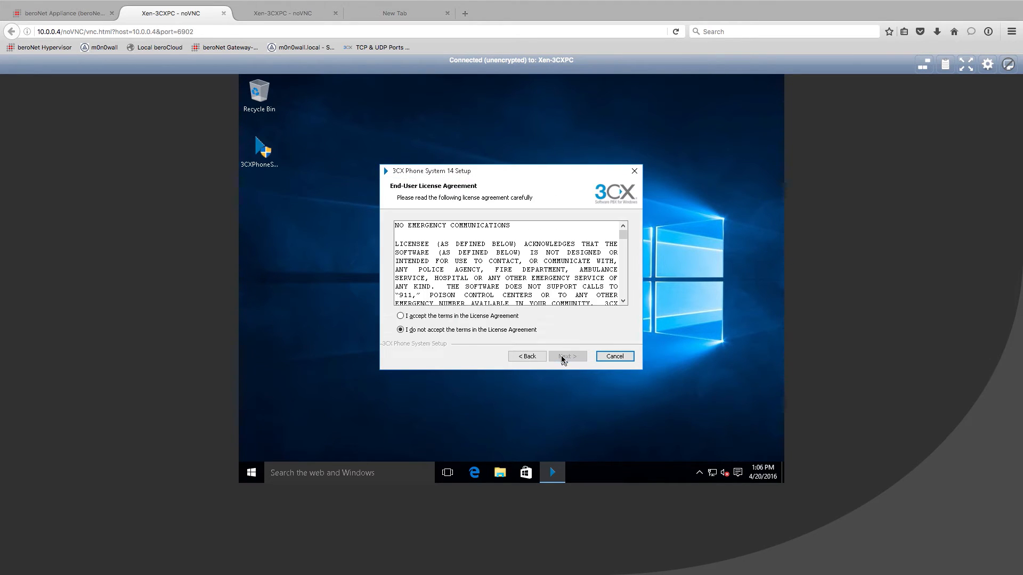
scroll(440, 272, down, 1)
scroll(440, 272, down, 15)
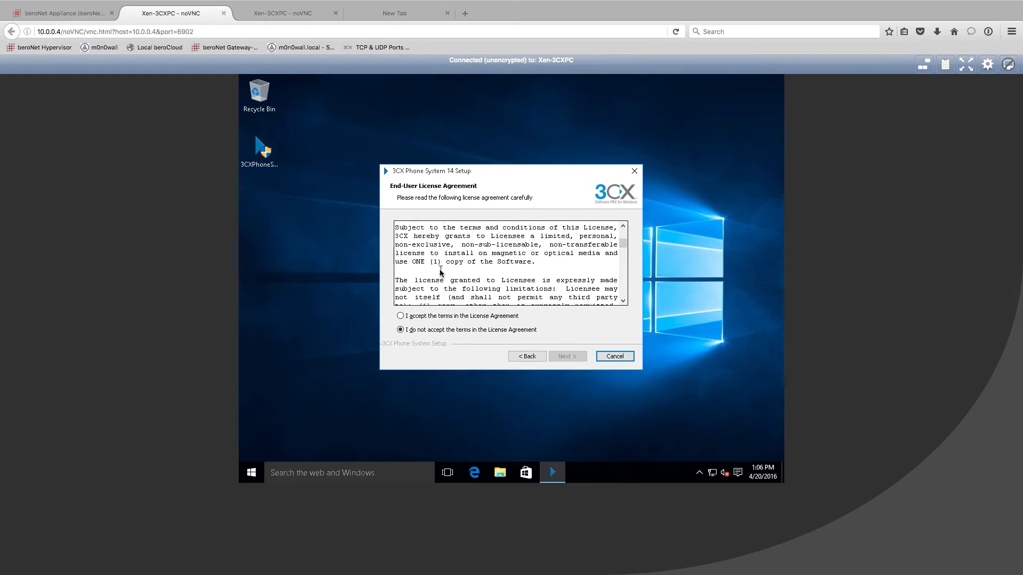
scroll(456, 273, down, 10)
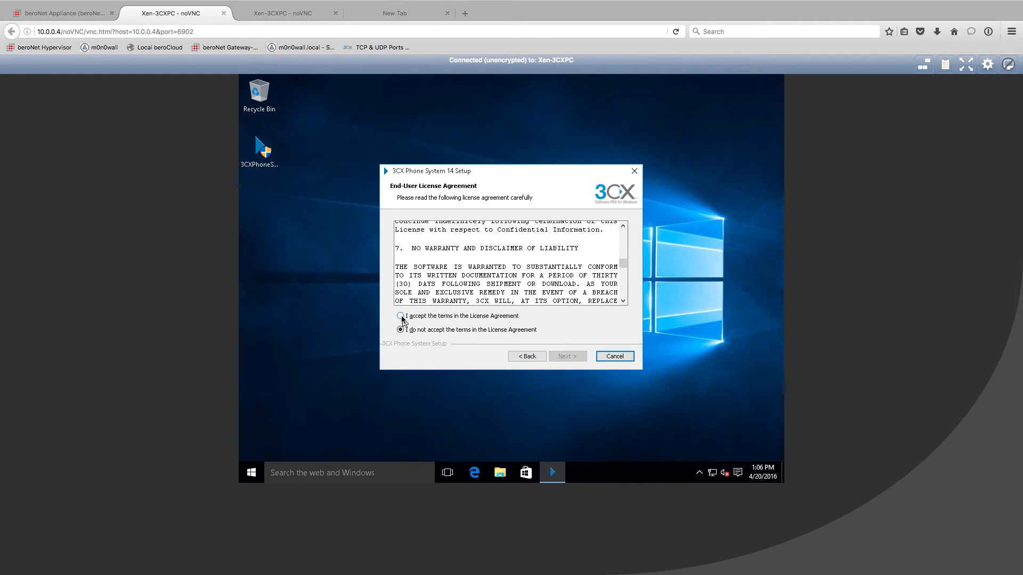
click(400, 316)
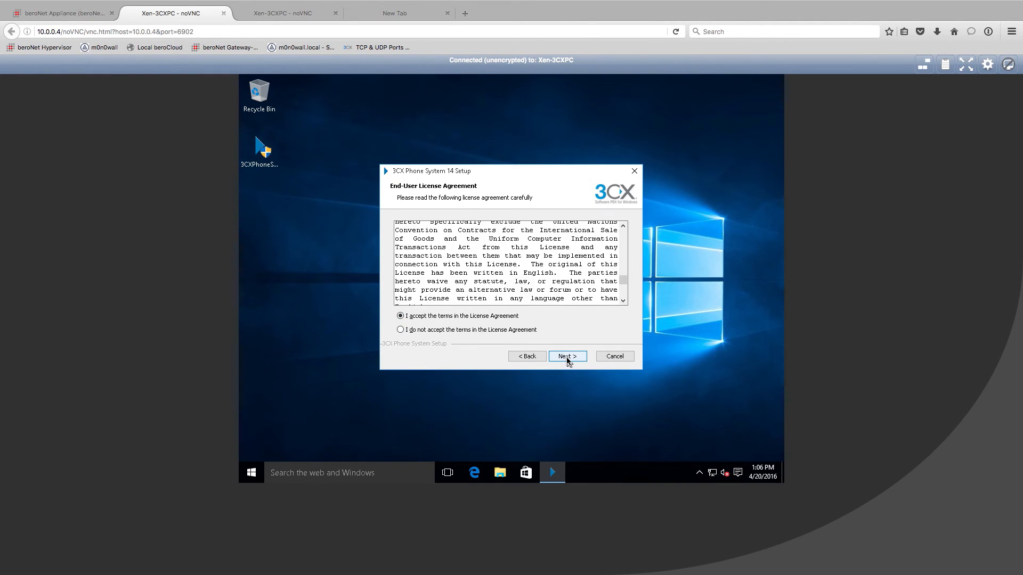
click(567, 358)
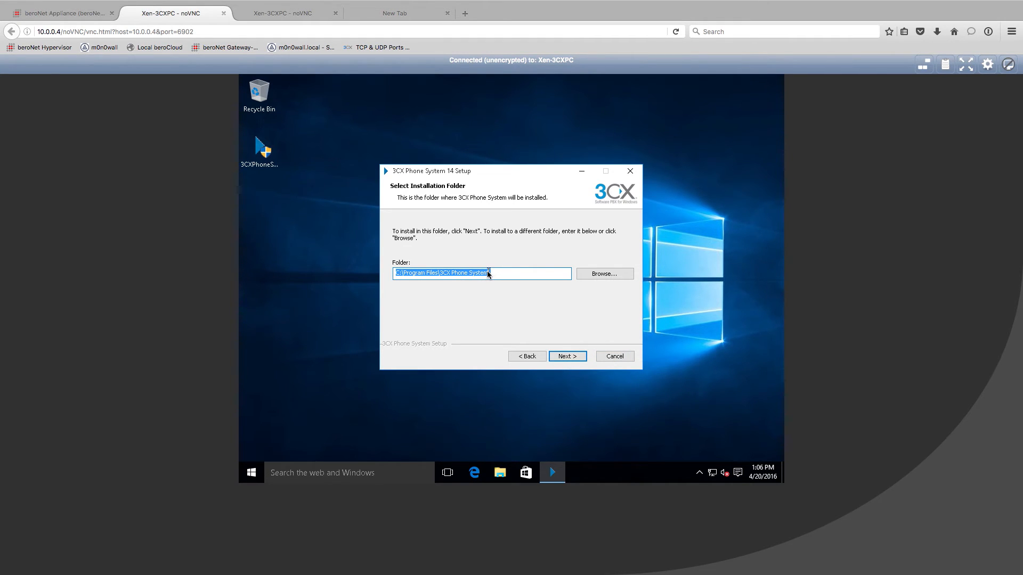
Keep the default install folder, choose Standard Installation (Single Instance) and keep Behind NAT
click(576, 359)
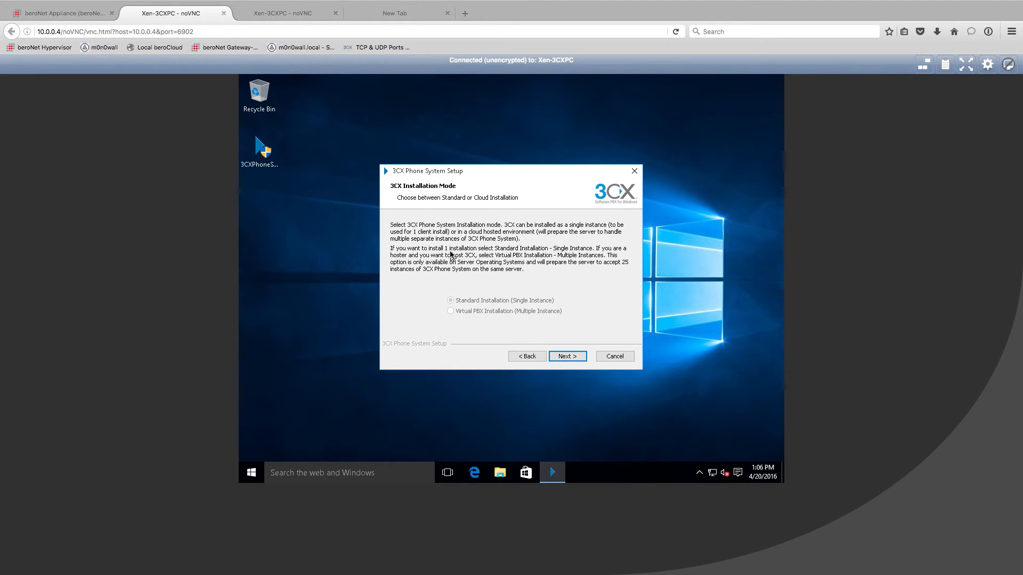
click(465, 300)
click(558, 301)
click(565, 356)
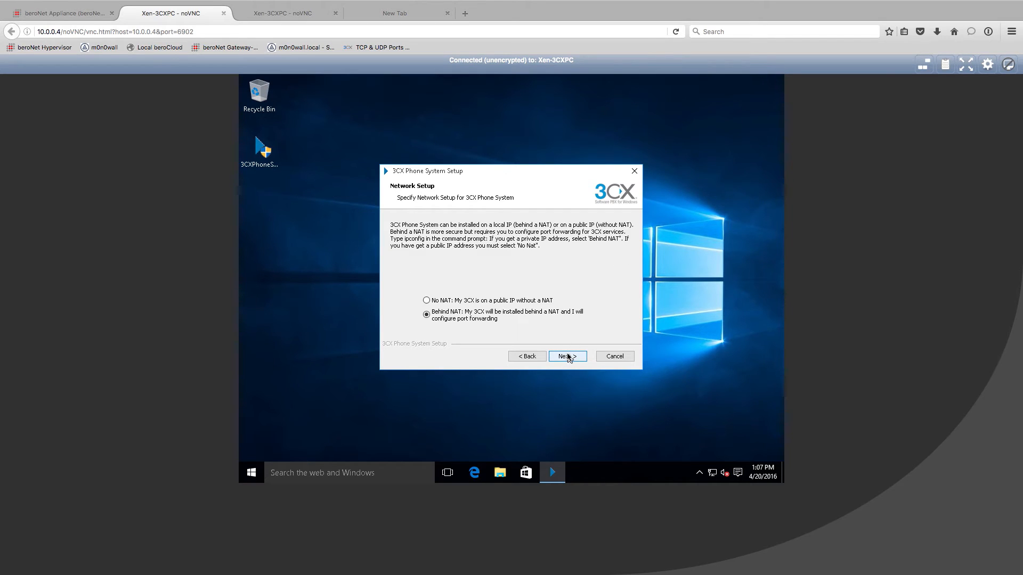
click(441, 317)
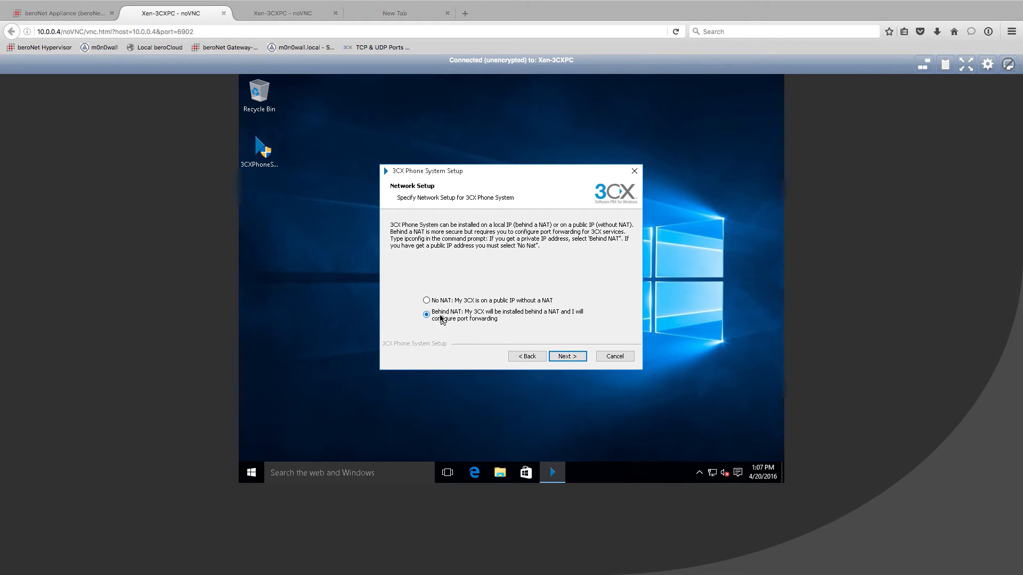
Confirm network card 10.0.0.15 and enter static public IP 172.20.28.170
click(566, 356)
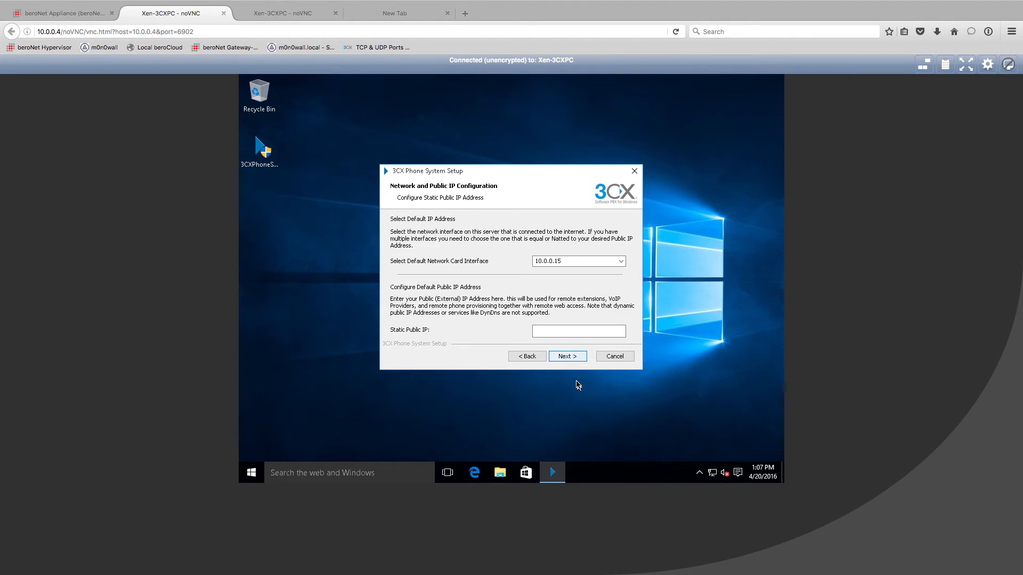
click(564, 261)
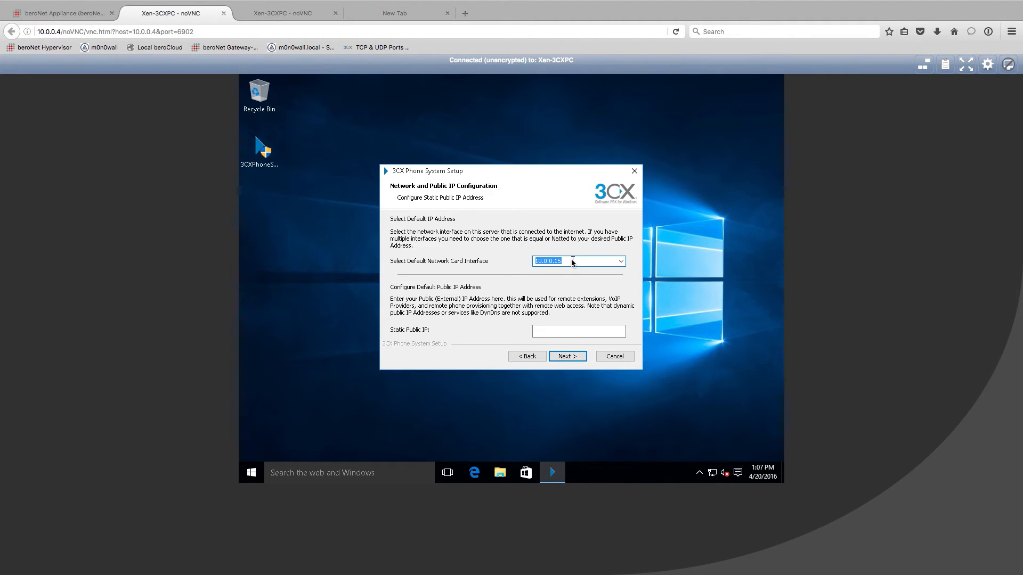
click(570, 261)
drag(569, 261, 529, 261)
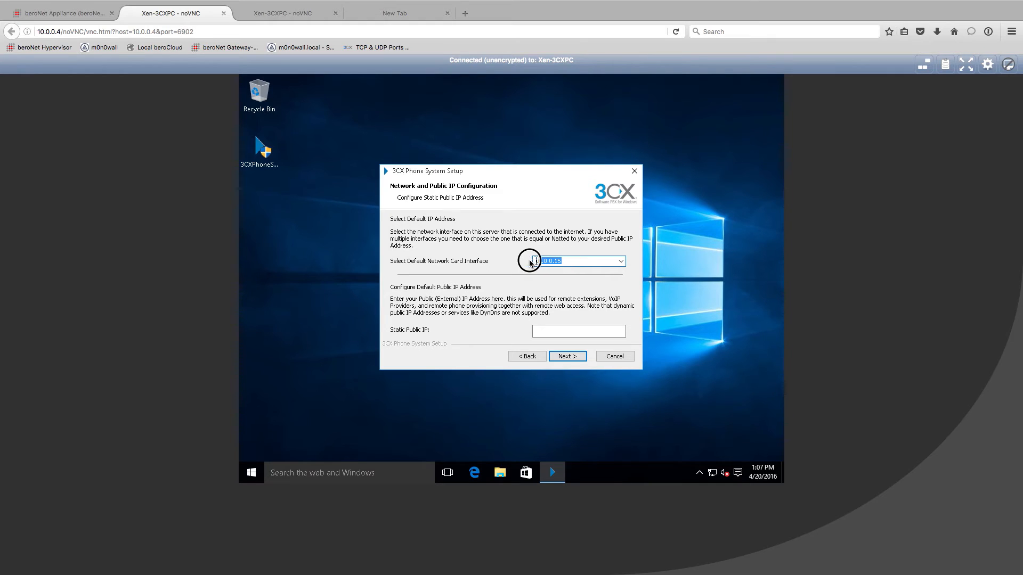
click(561, 331)
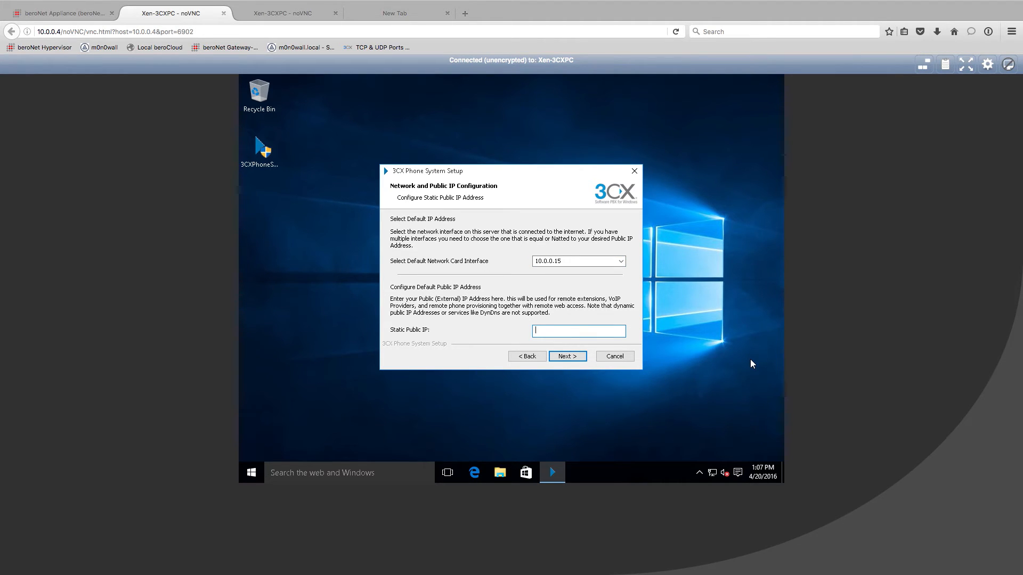
text(172.20.28170)
key(BackSpace)
key(BackSpace)
text(170)
click(575, 357)
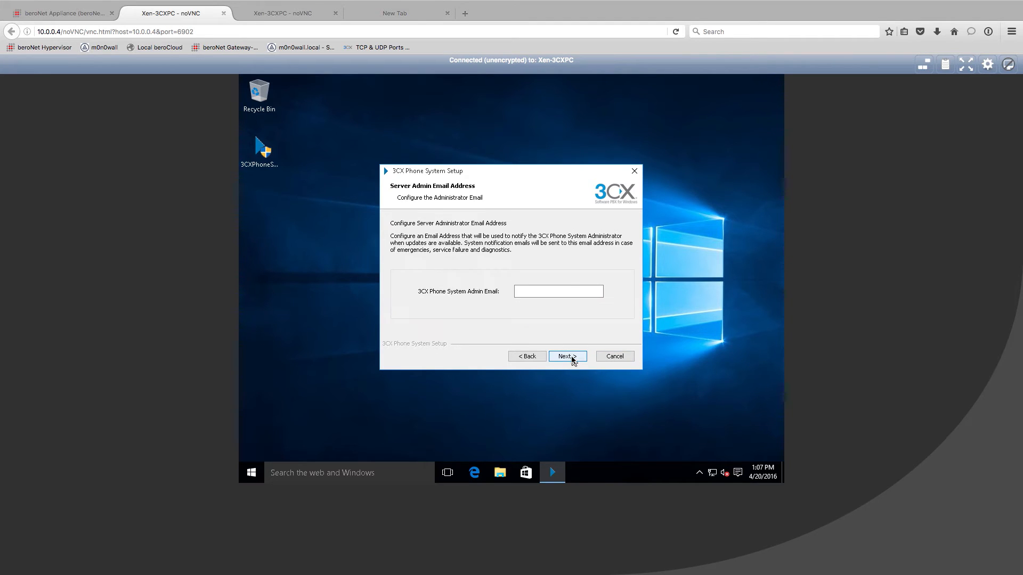
Enter the administrator e-mail address, then choose Single FQDN on the DNS configuration page
click(543, 291)
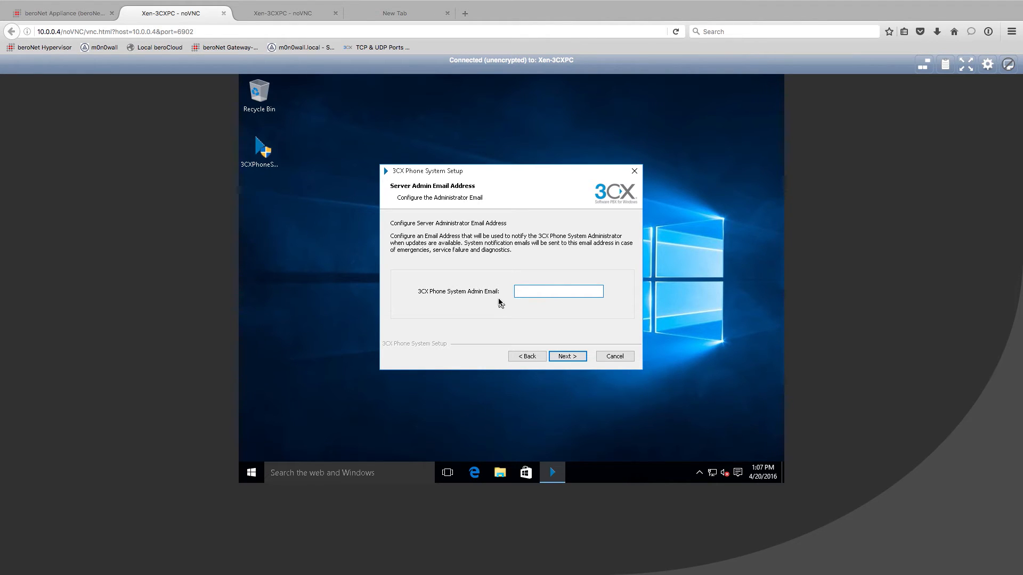
click(557, 358)
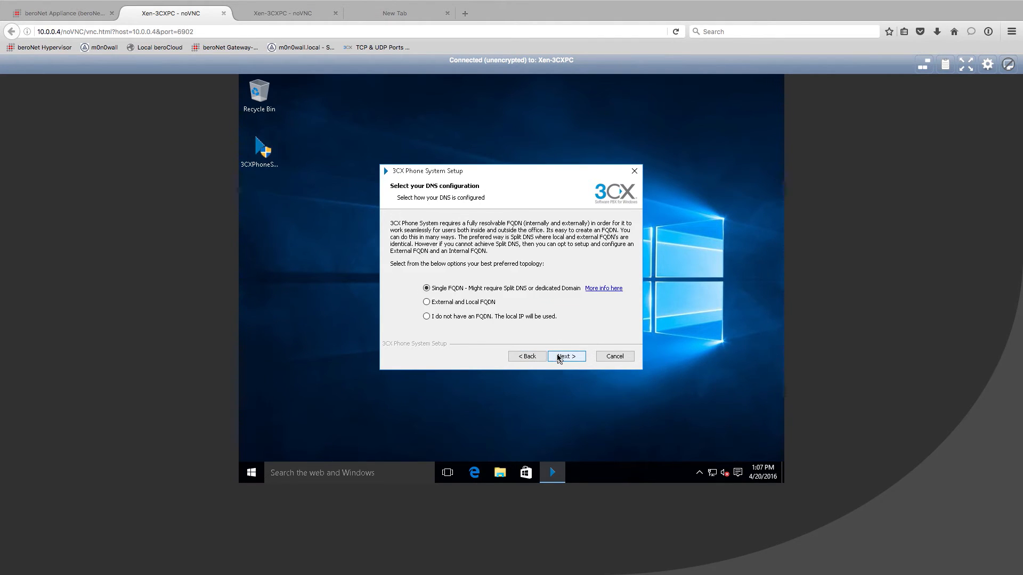
click(482, 249)
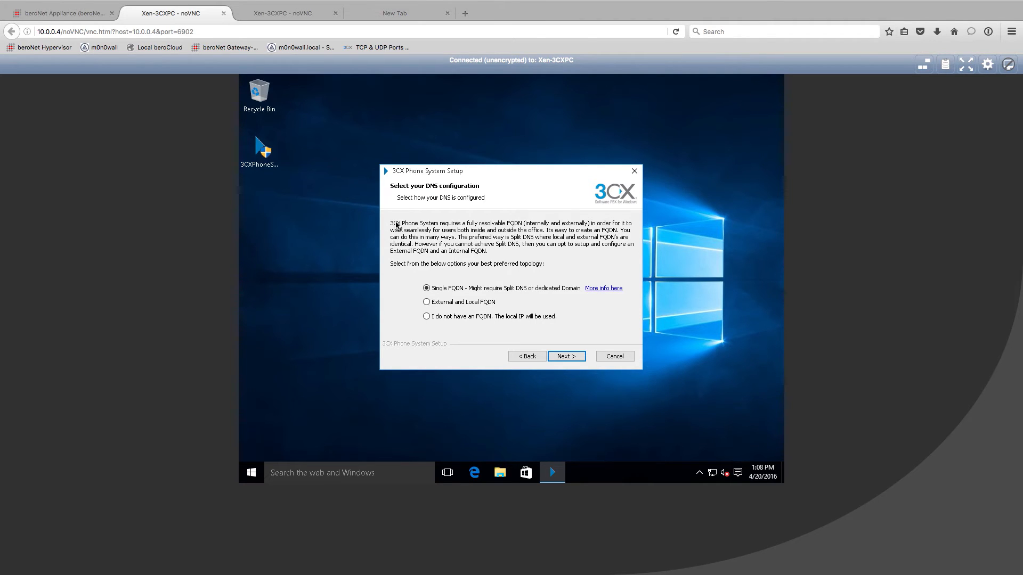
Choose the no-FQDN local IP option and acknowledge the FQDN Not Available warning
click(427, 316)
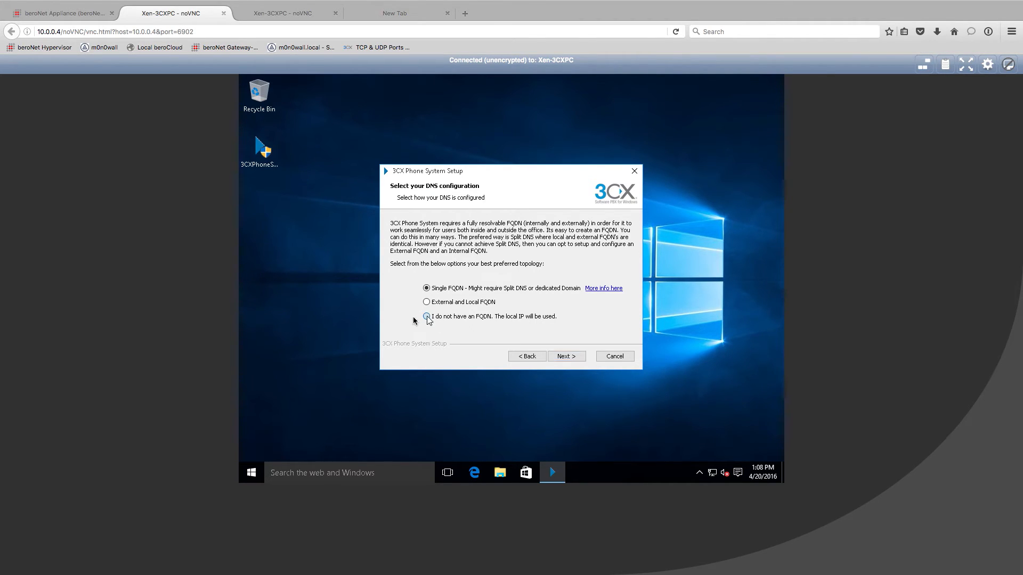
click(574, 361)
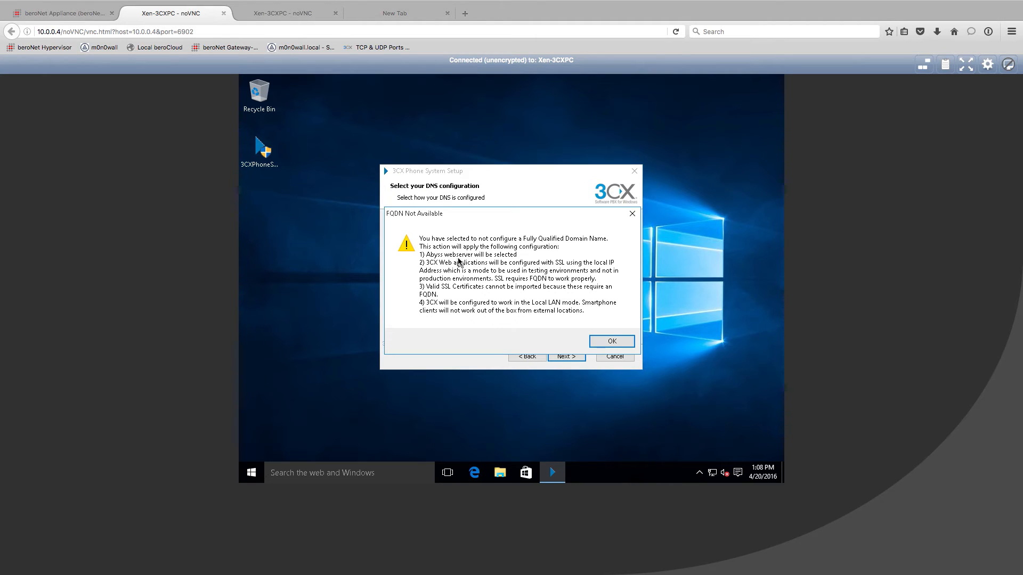
click(611, 341)
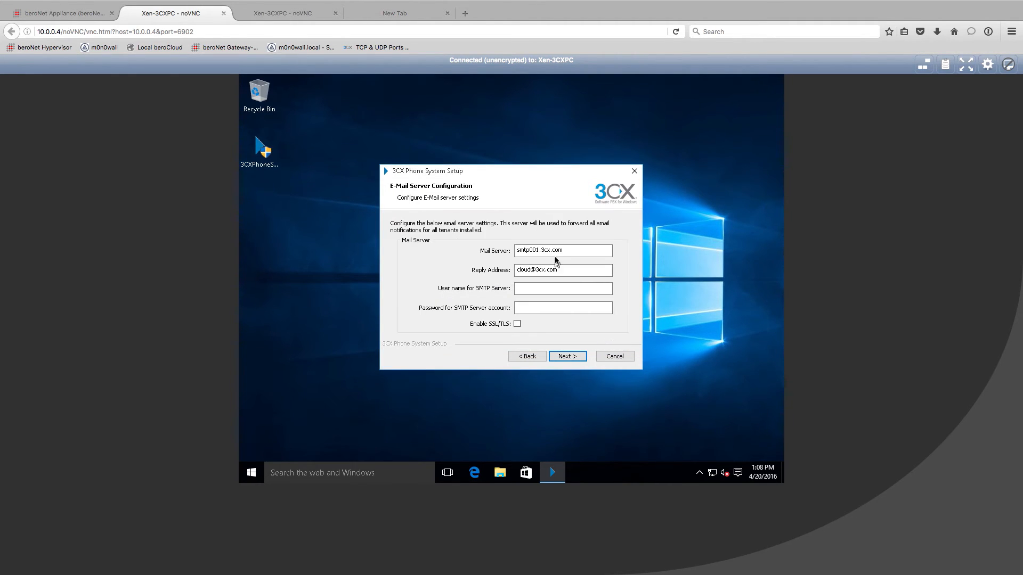
Set the beroNet sales reply address, SMTP user name admin with its password, and enable SSL/TLS
drag(573, 254, 514, 270)
click(550, 288)
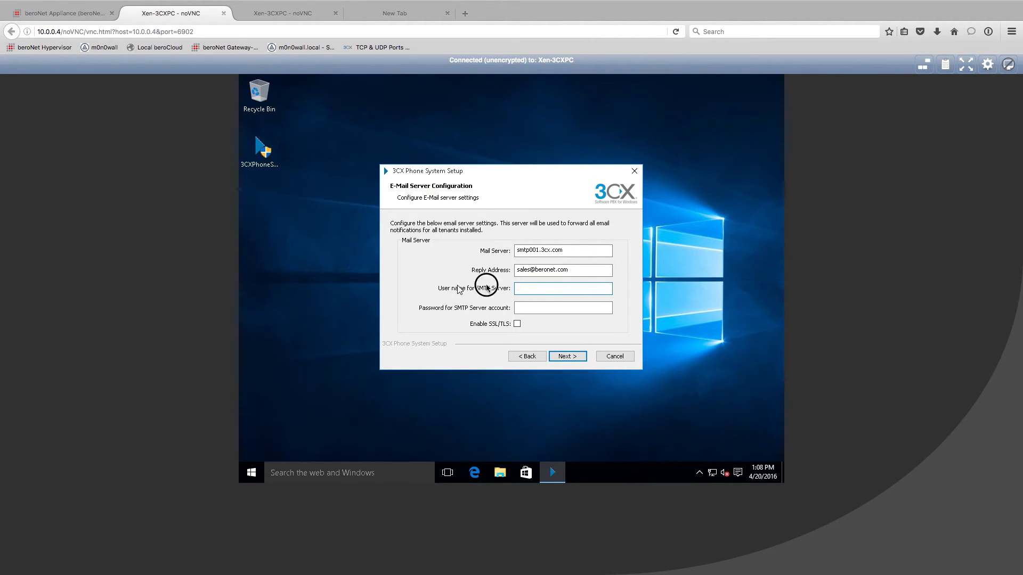
key(Tab)
key(Tab)
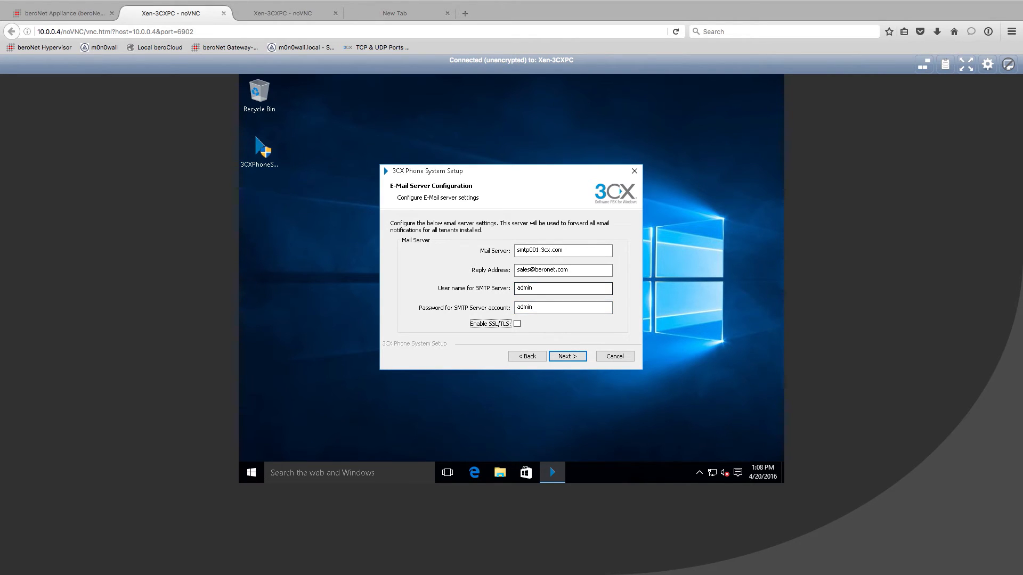
click(518, 323)
click(580, 357)
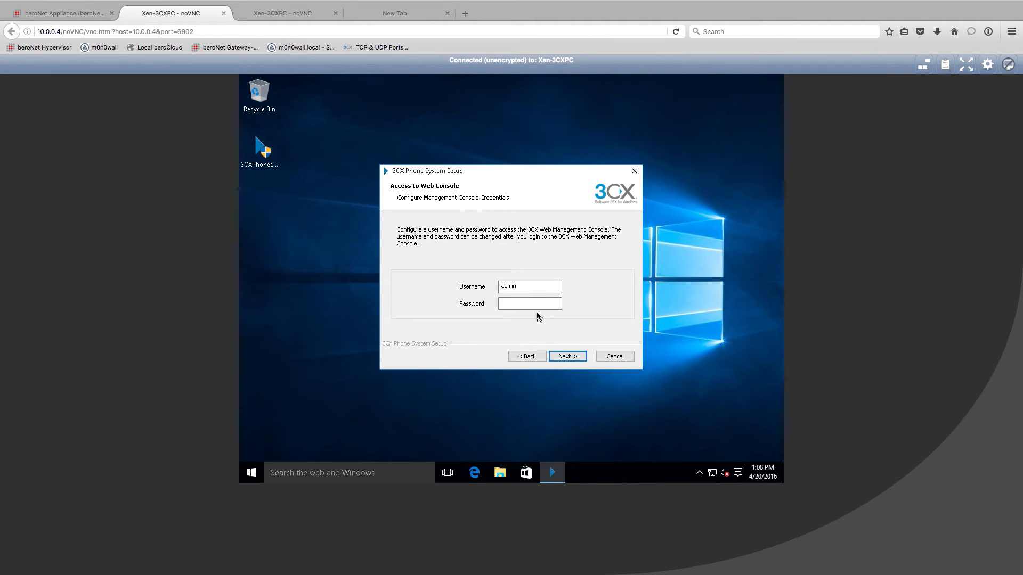
Enter the Web Management Console login username and password
click(537, 287)
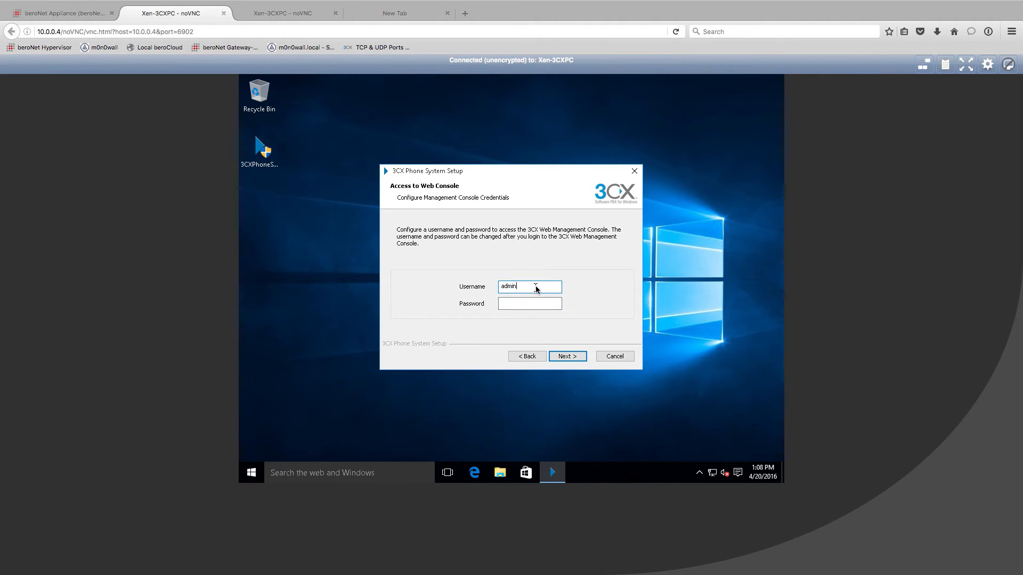
click(516, 305)
drag(523, 286, 495, 286)
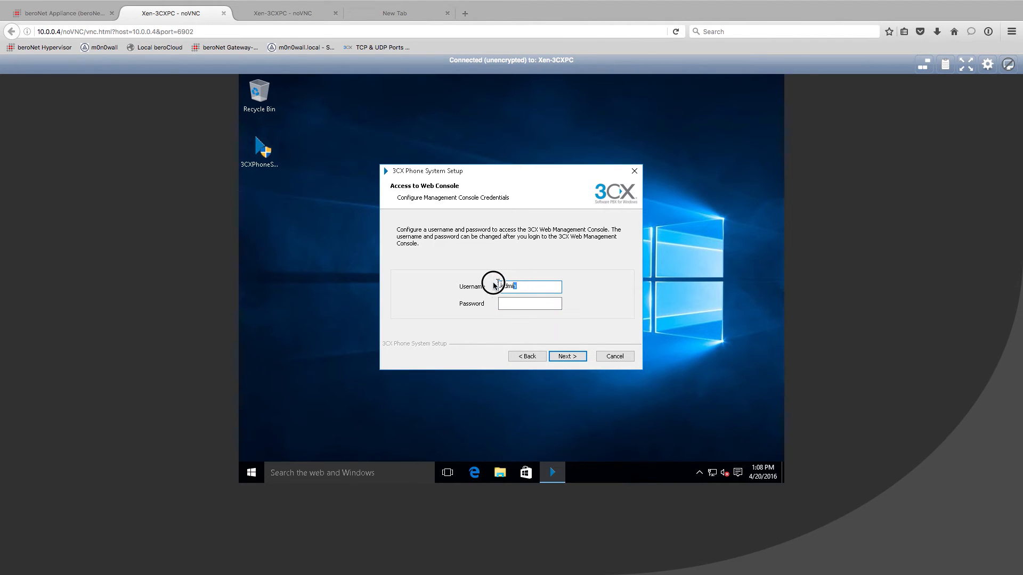
click(534, 299)
text(admin)
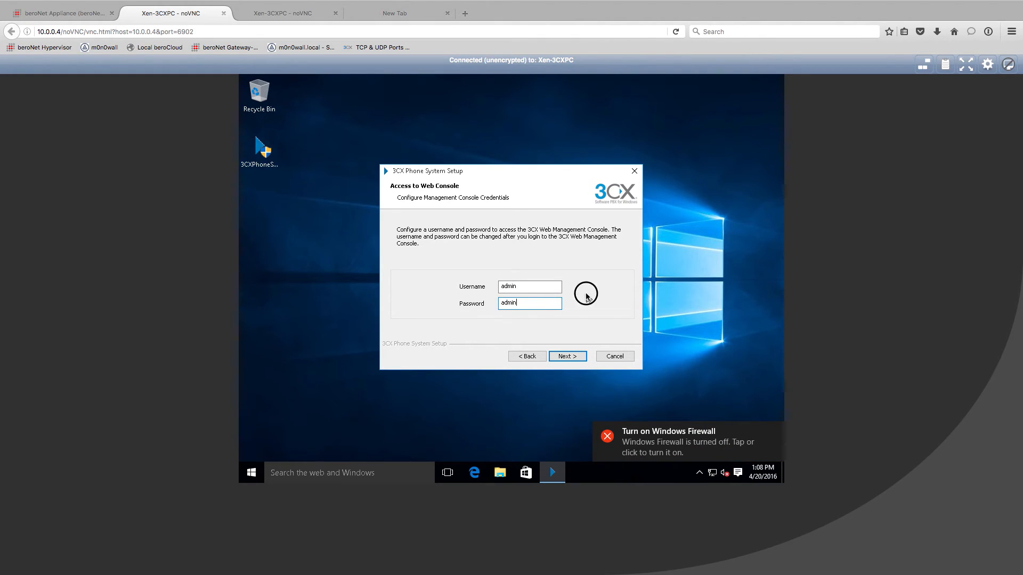
click(568, 357)
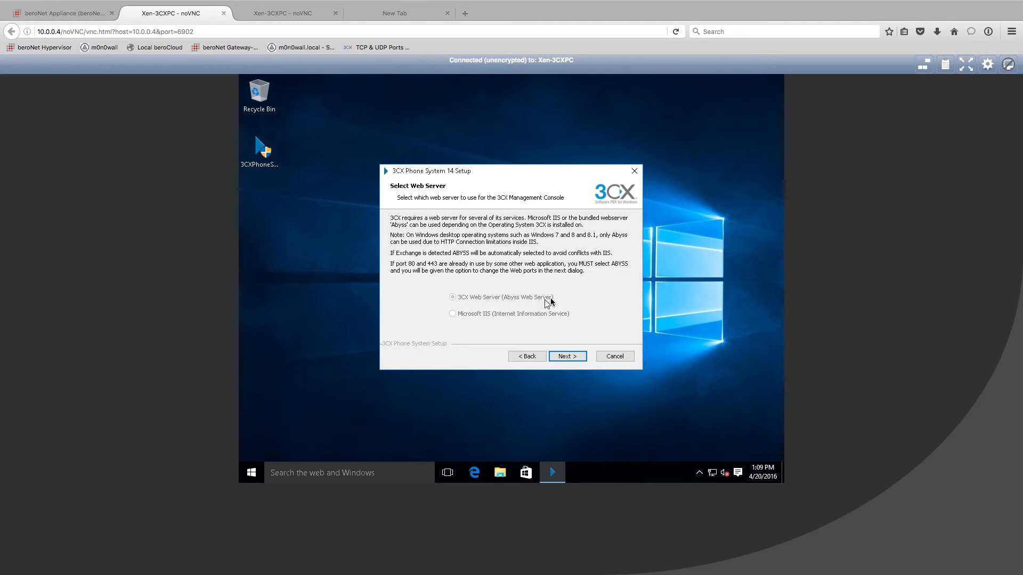
Keep the Abyss web server, ports 5000/5001 and the self-generated SSL certificate
click(582, 358)
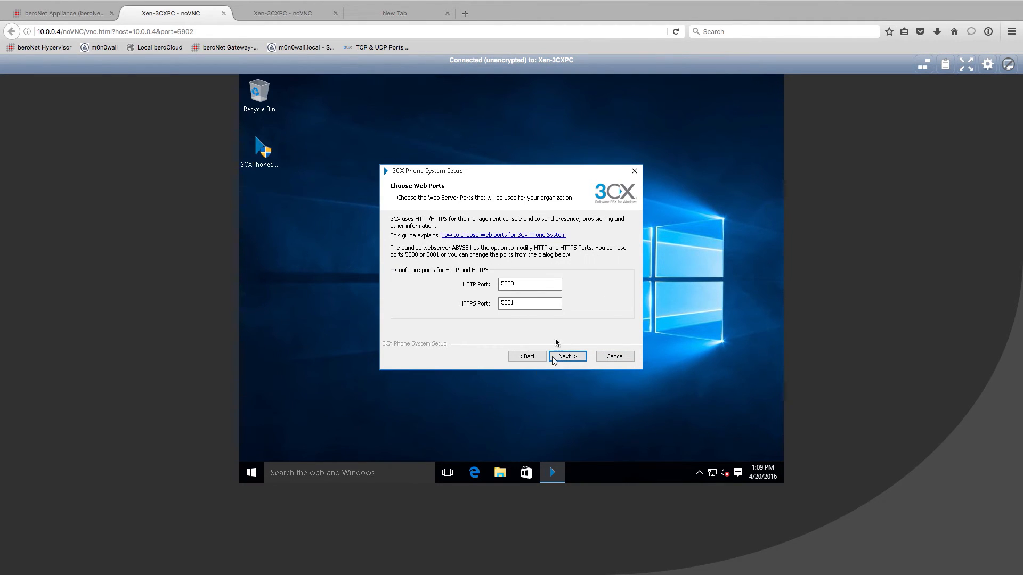
click(569, 361)
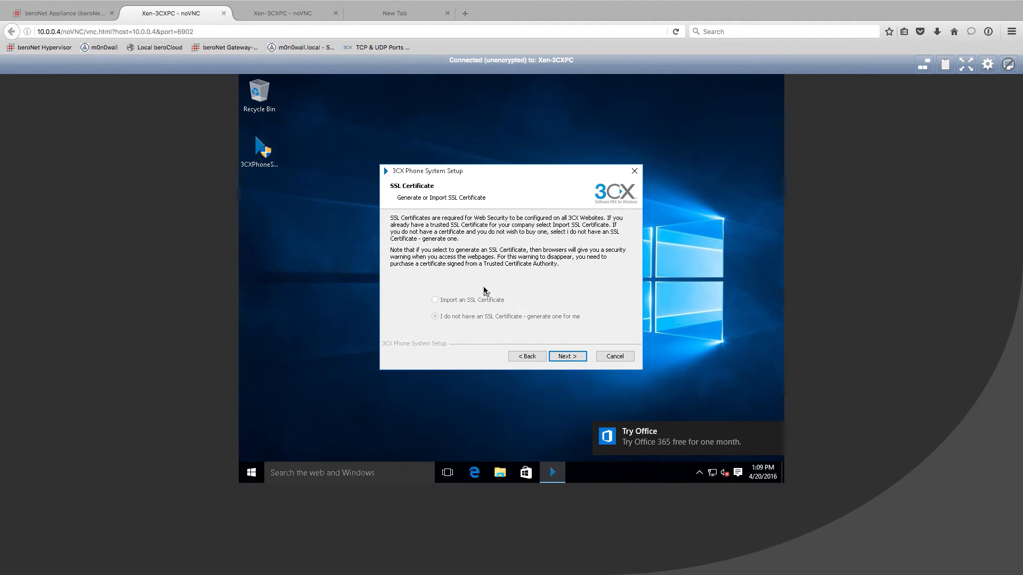
drag(445, 316, 515, 315)
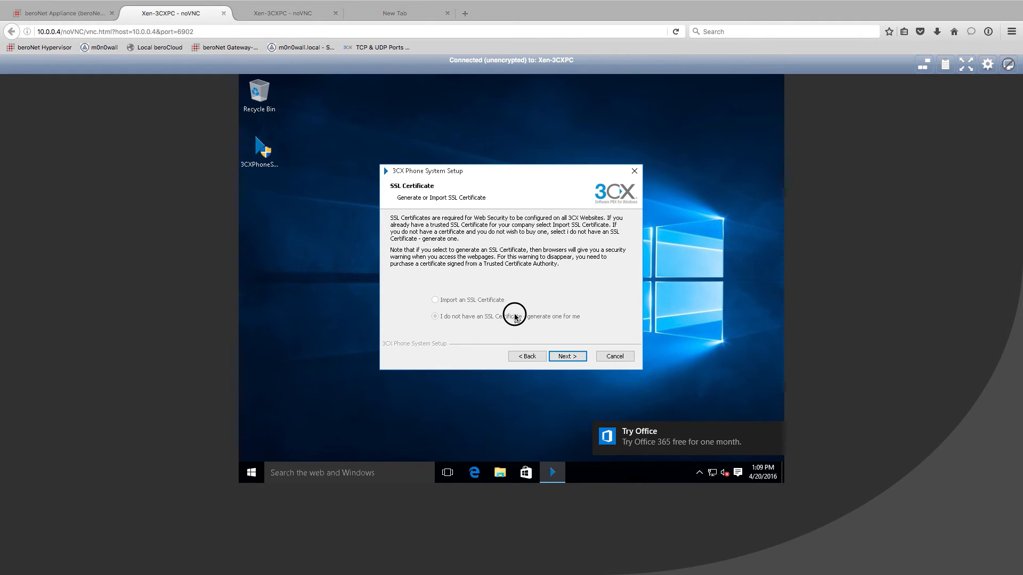
click(576, 357)
Enter company name 'beroNet GmbH' and a certificate password
drag(573, 249, 516, 250)
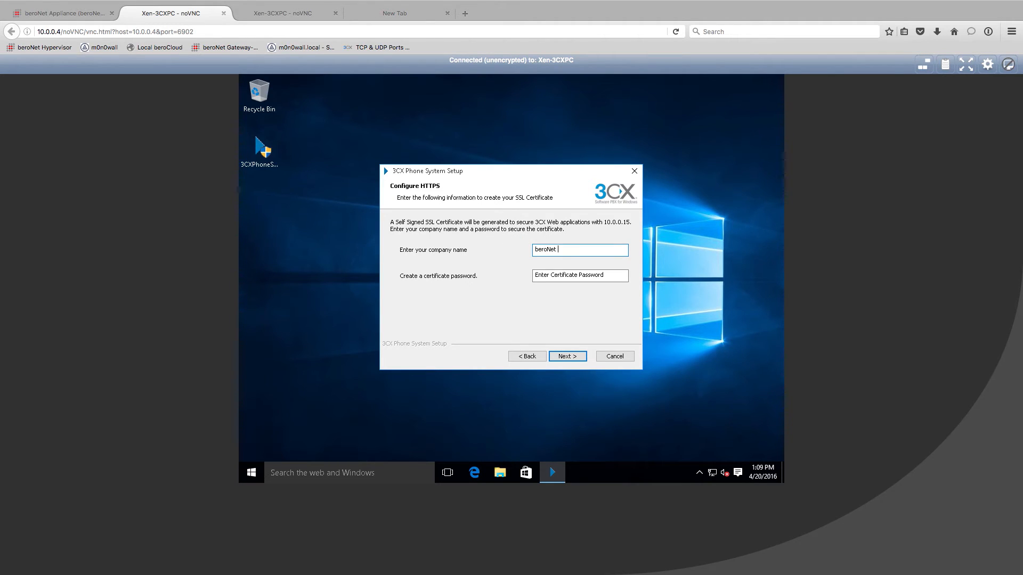
key(Tab)
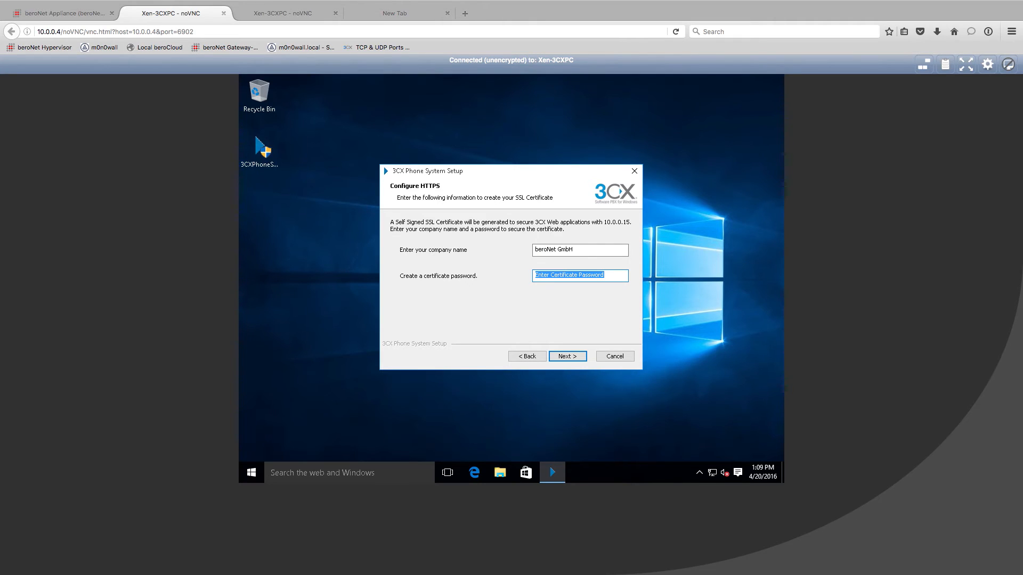
click(577, 358)
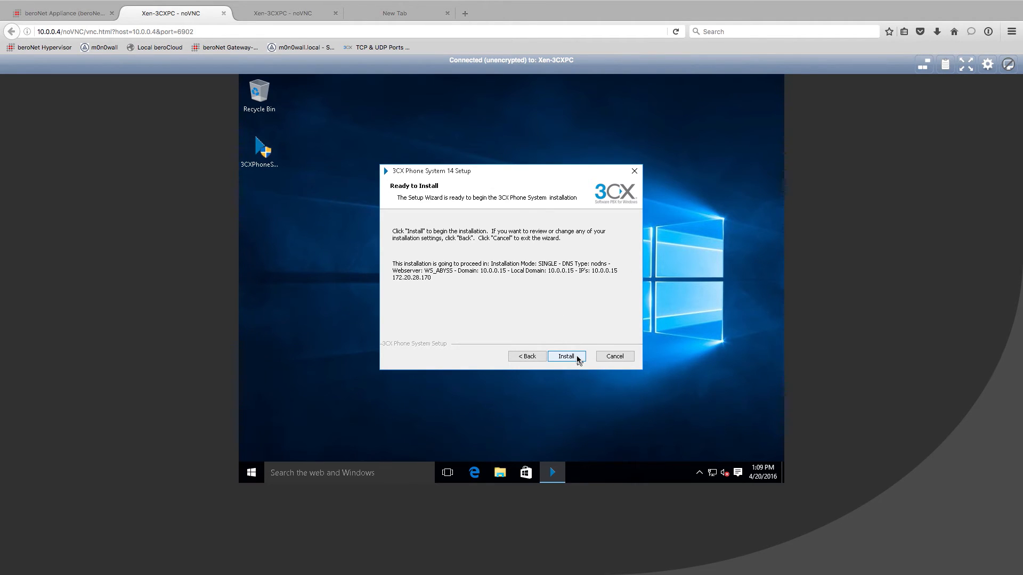
Start the 3CX installation and let the prerequisite software download
click(578, 358)
click(565, 356)
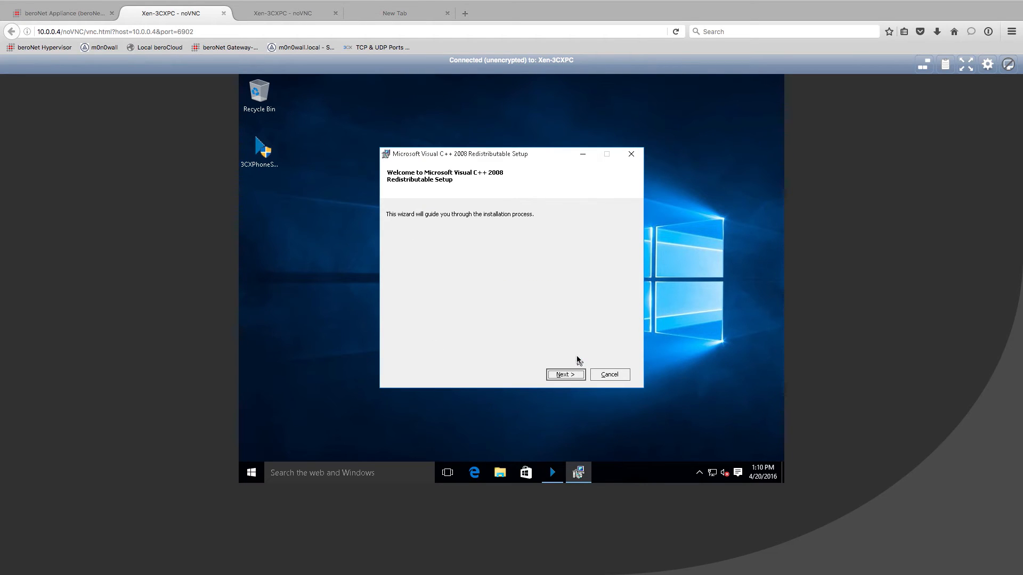
Install the Microsoft Visual C++ 2008 Redistributable, accepting its license
click(565, 374)
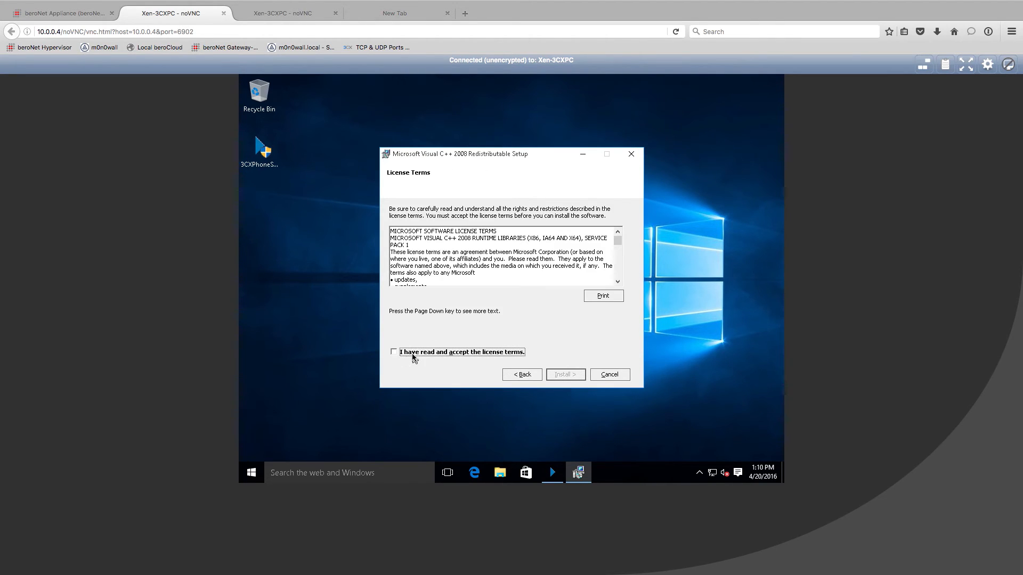
click(413, 356)
click(558, 375)
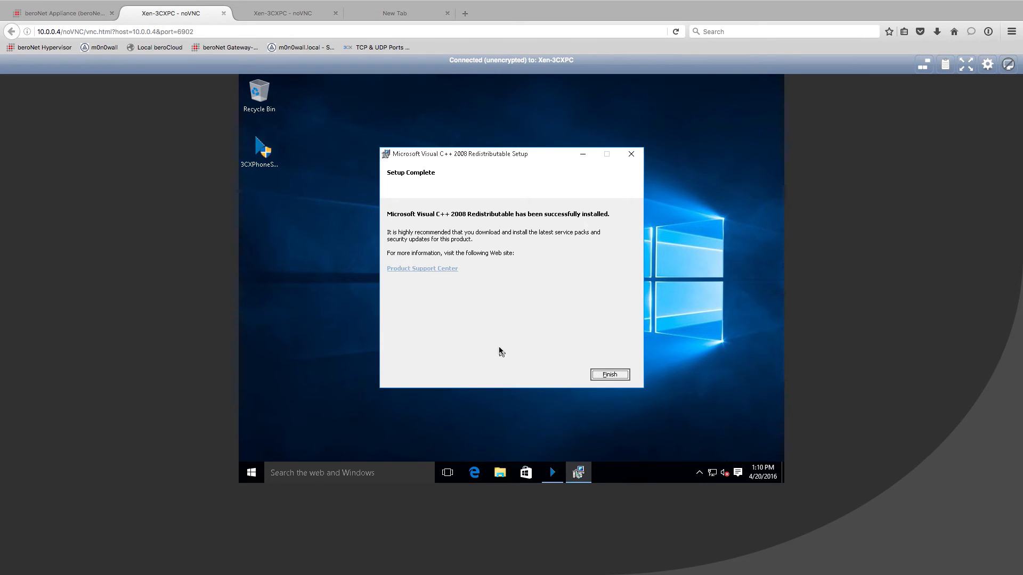
click(610, 375)
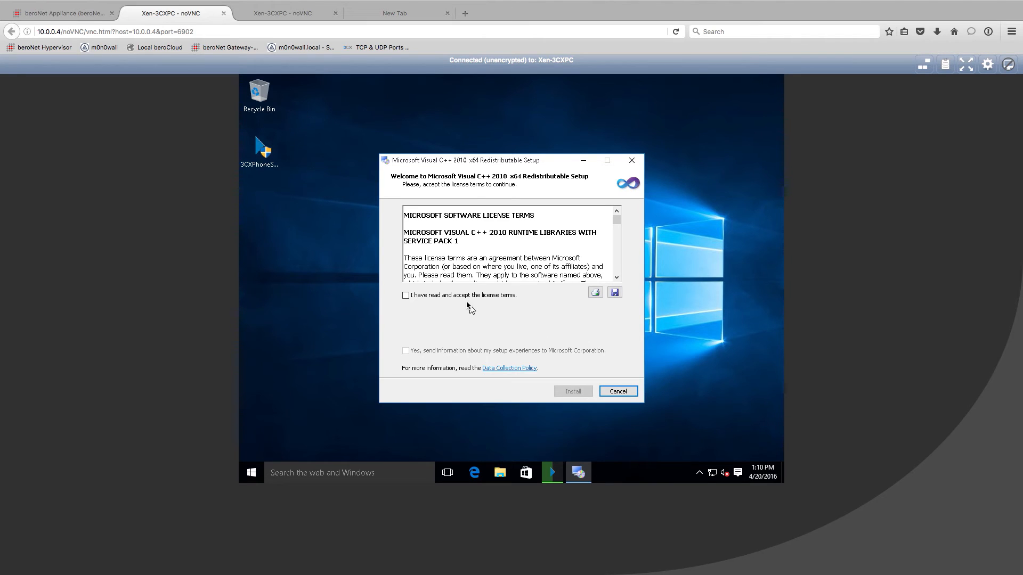
Install the Visual C++ 2010 Redistributable, then select the new 3CX Management Console shortcut
click(405, 295)
click(573, 392)
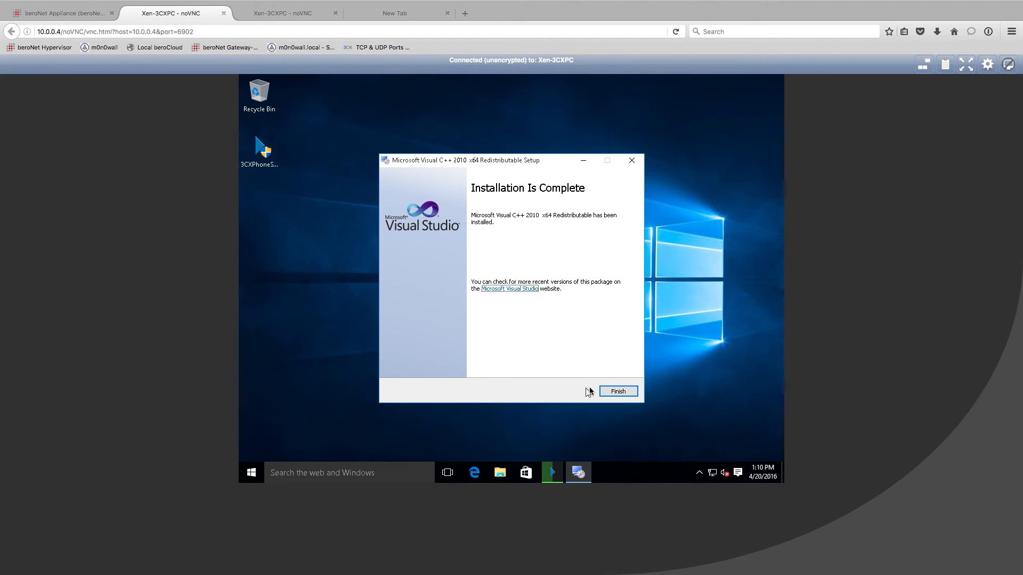
click(607, 390)
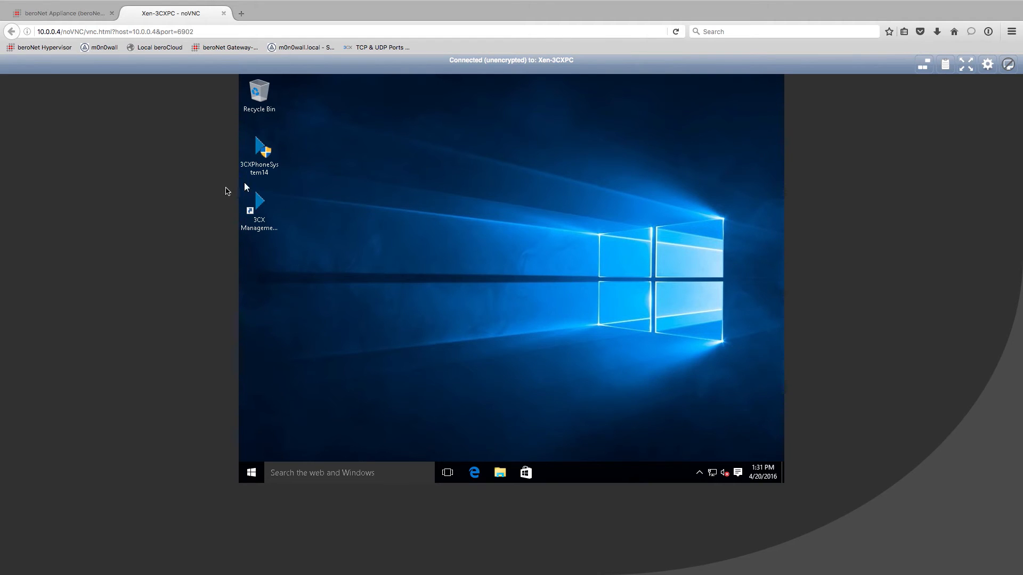
click(259, 210)
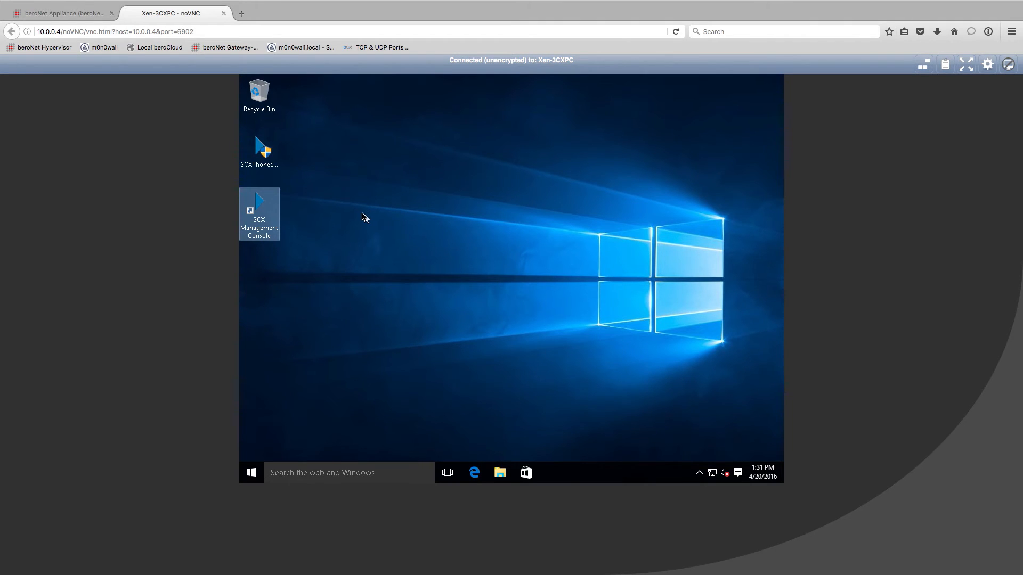
Load 10.0.0.15:5000/management/ in a new Firefox tab
click(241, 13)
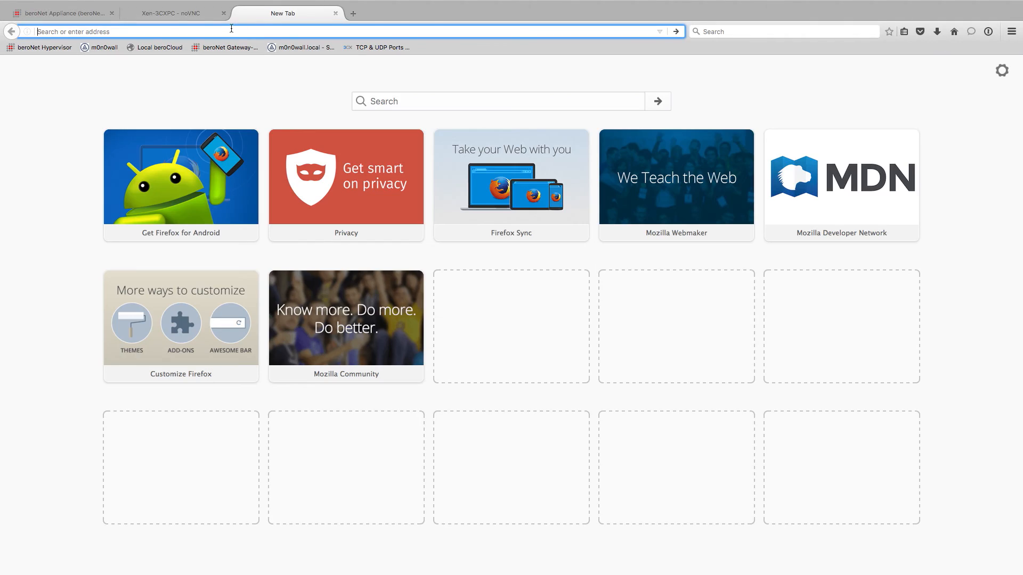
text(10)
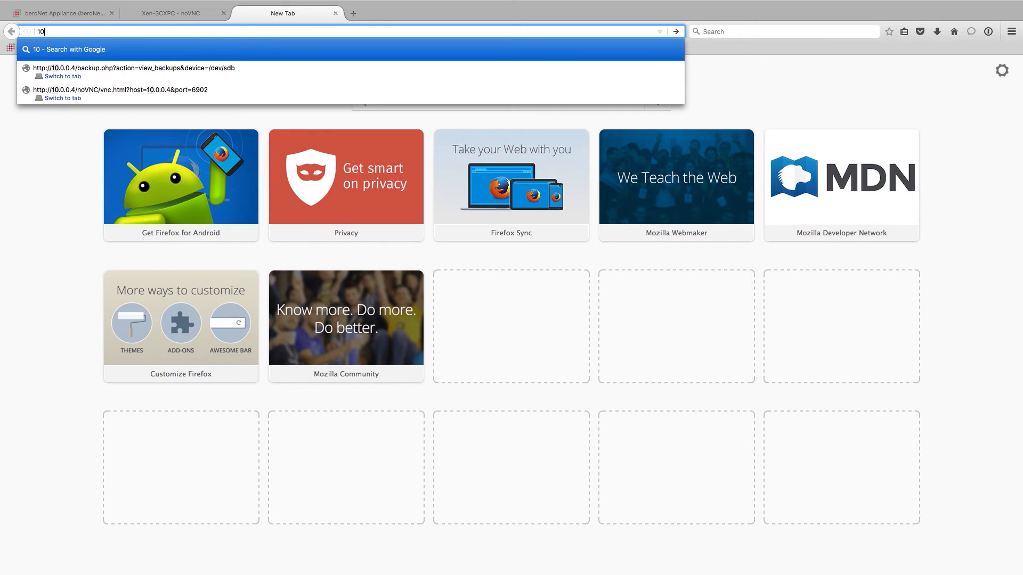
text(.0.0.15)
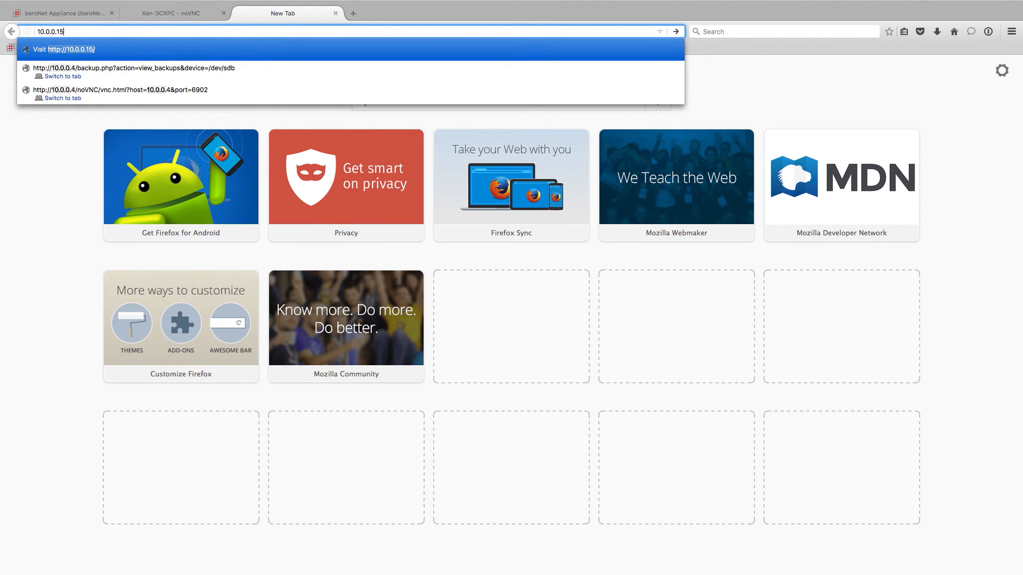
text(:500)
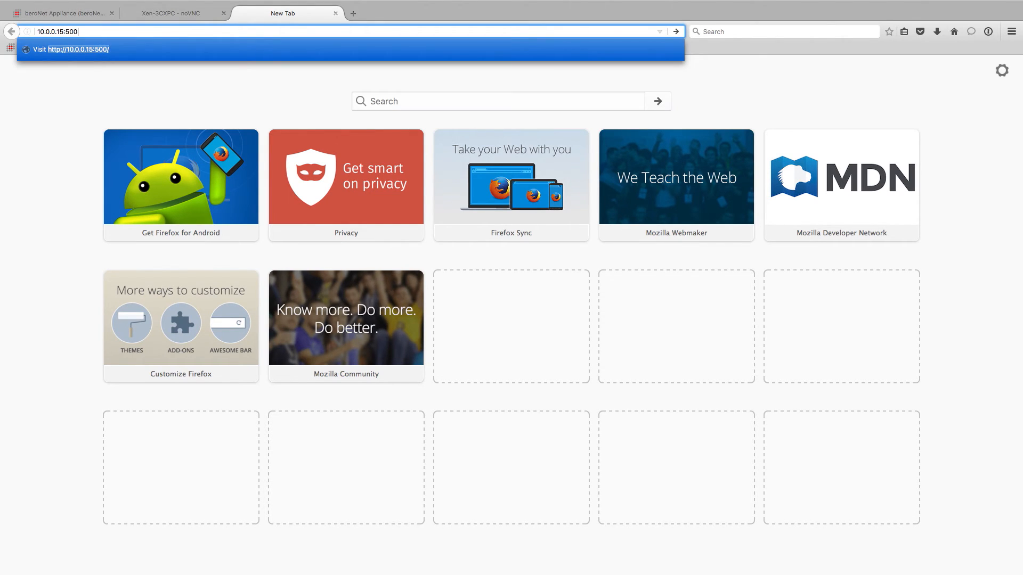
text(0/management)
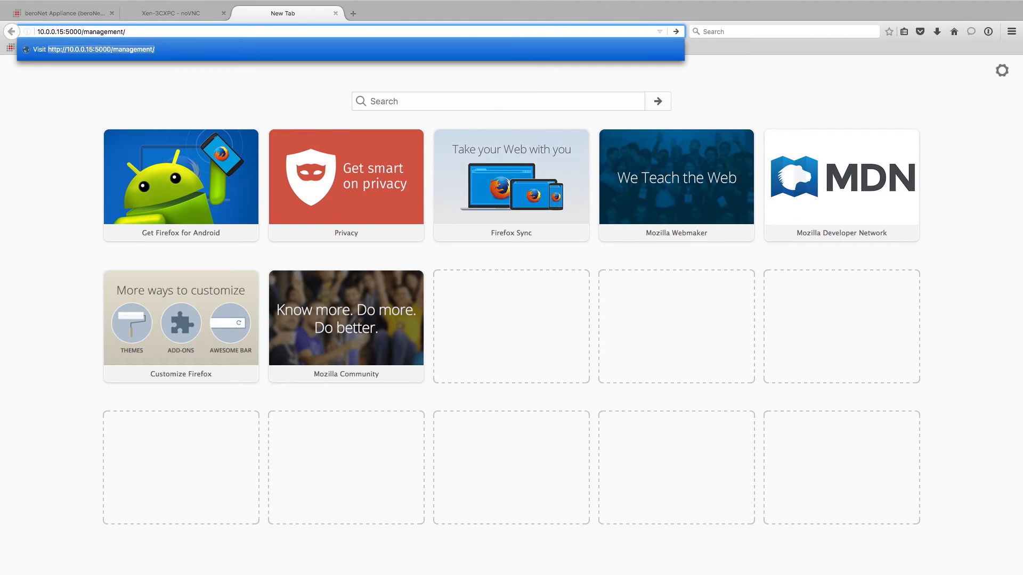
text(/)
key(Return)
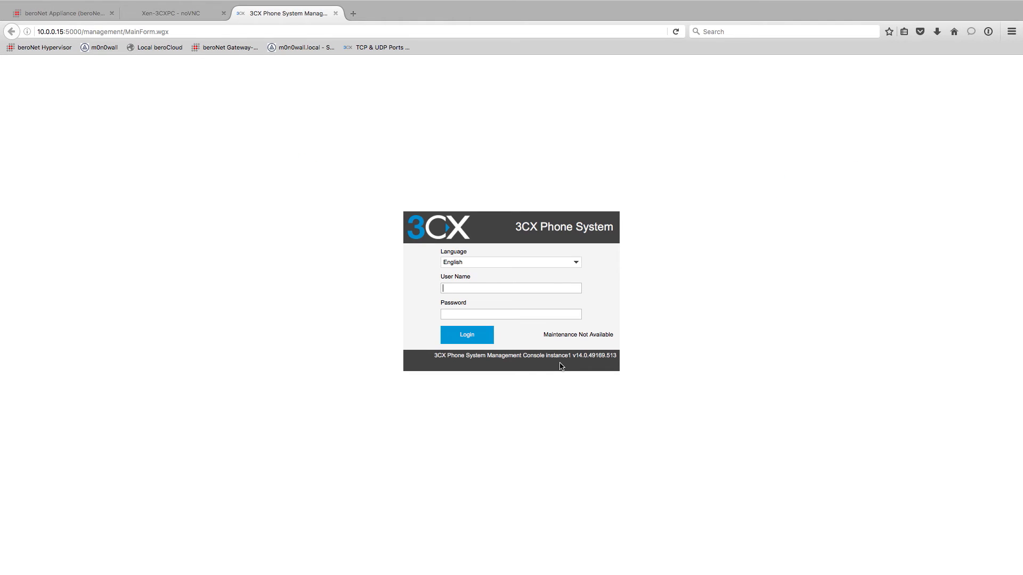
Log in to the 3CX Management Console with the administrator user name and password
click(536, 291)
text(admi*****)
key(Return)
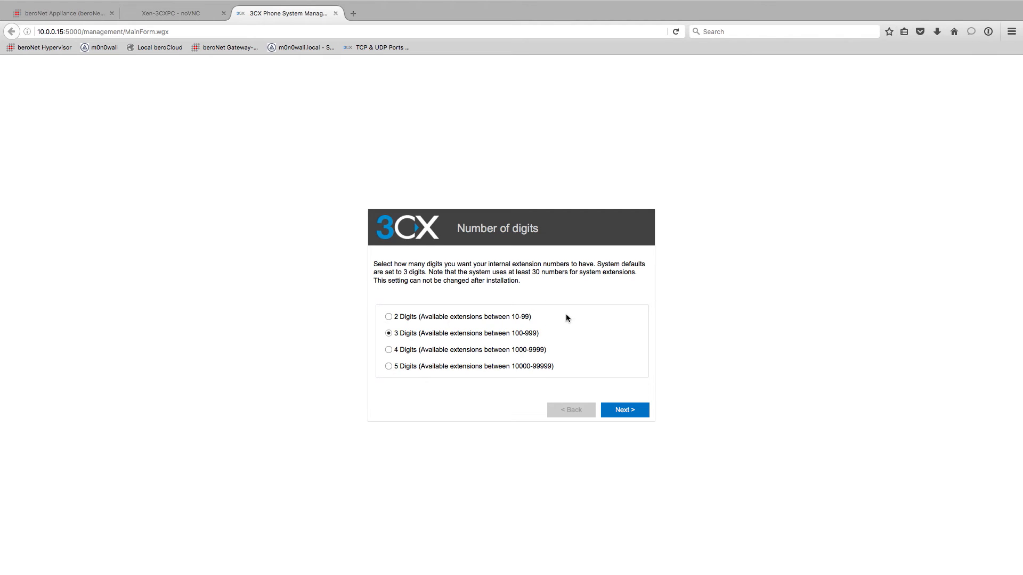
Keep 3-digit (100-999) extension numbering
click(388, 317)
click(388, 333)
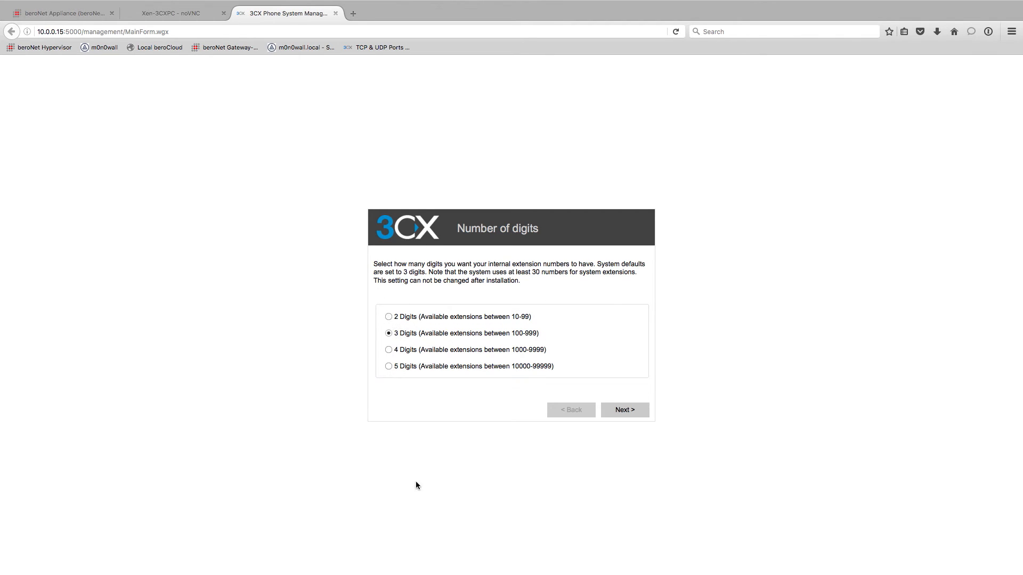
click(625, 410)
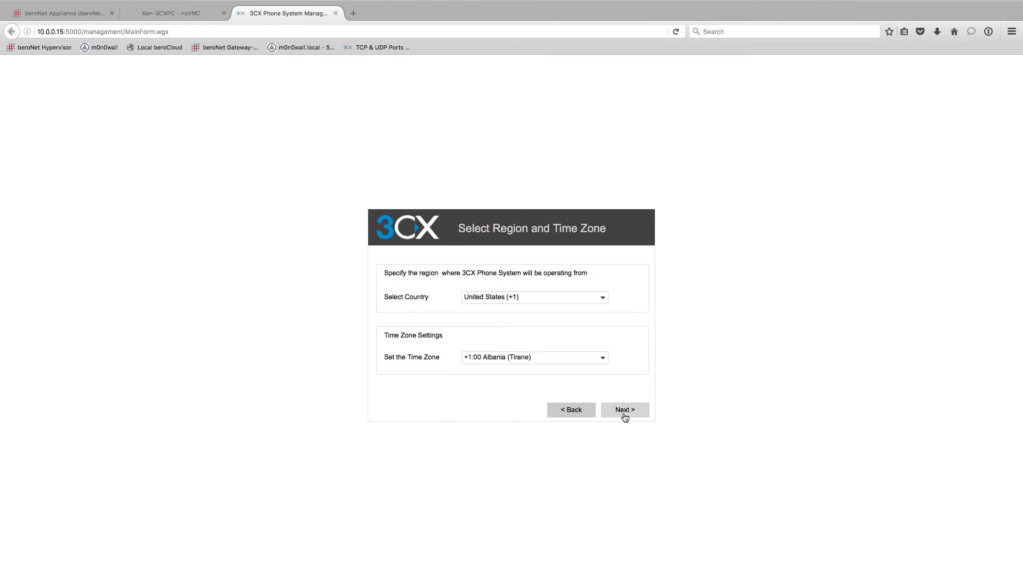
Browse the country list, leaving Germany (+49) as the country
click(494, 302)
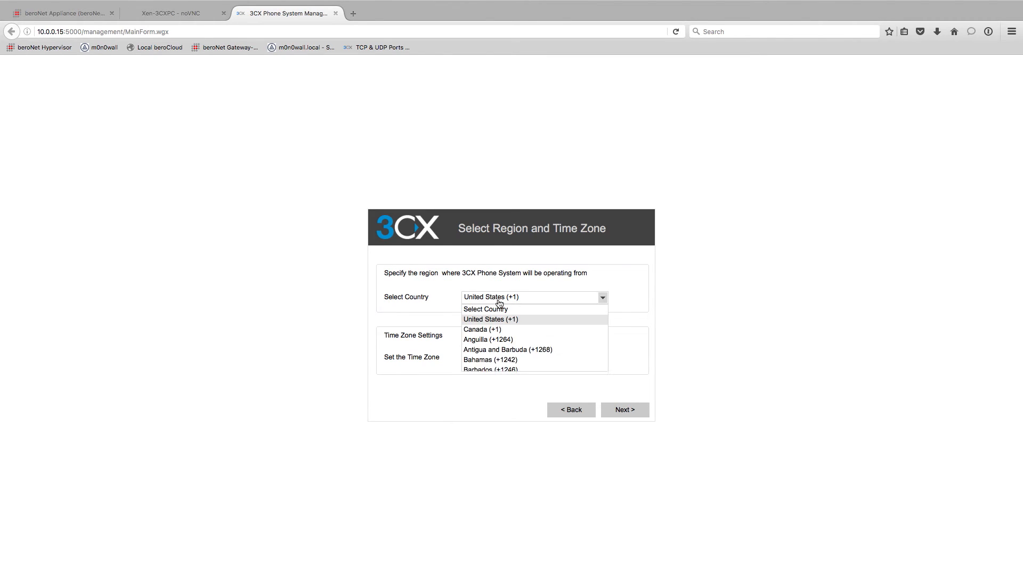
click(684, 296)
click(539, 358)
click(774, 353)
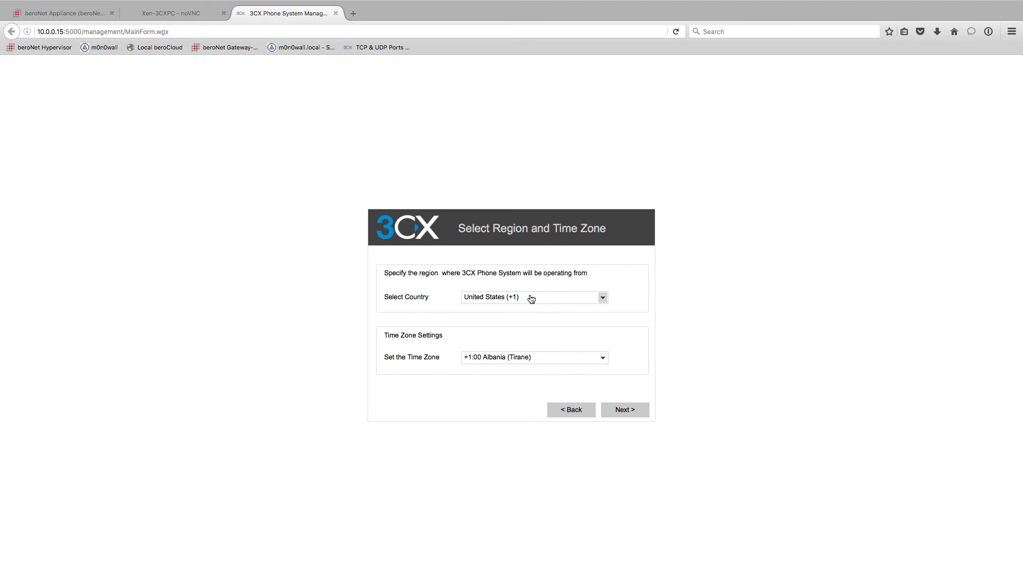
click(529, 297)
scroll(508, 343, down, 4)
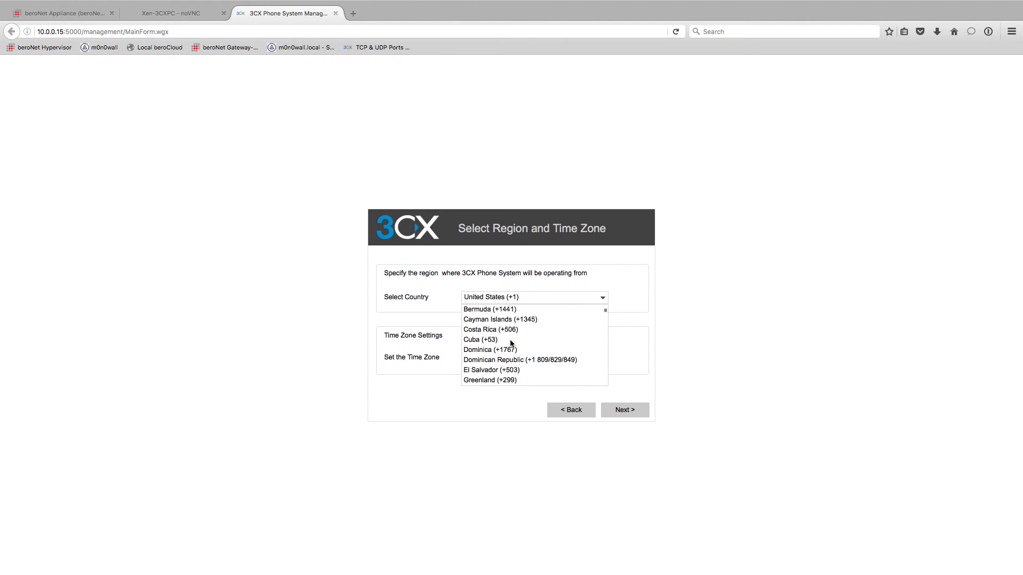
scroll(510, 343, down, 5)
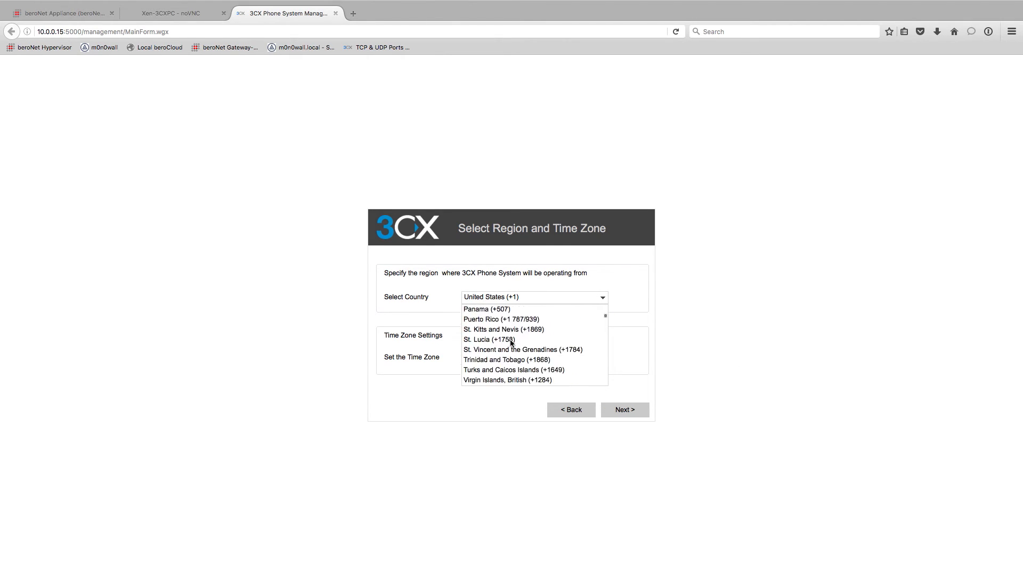
scroll(511, 343, down, 5)
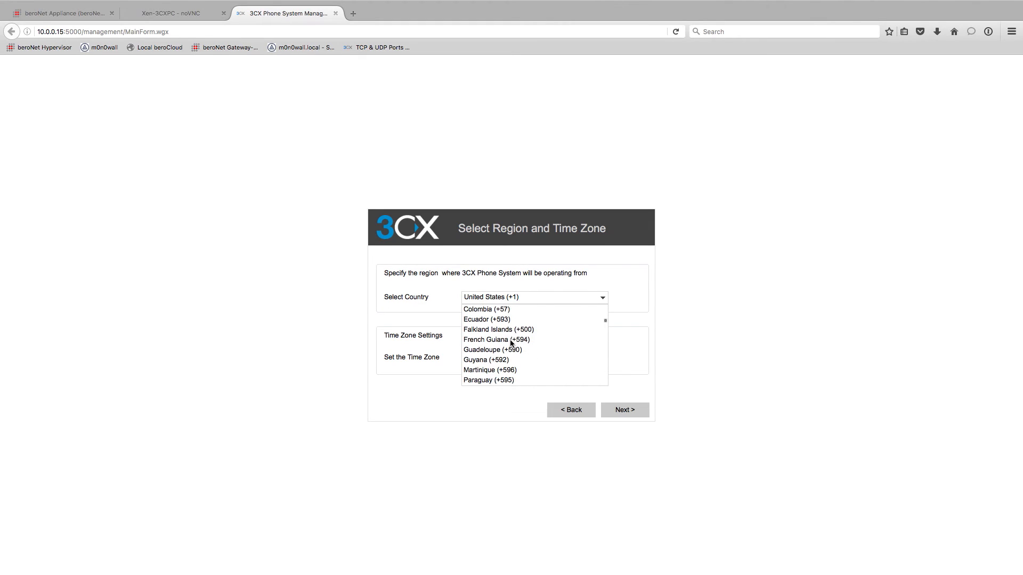
scroll(510, 343, down, 6)
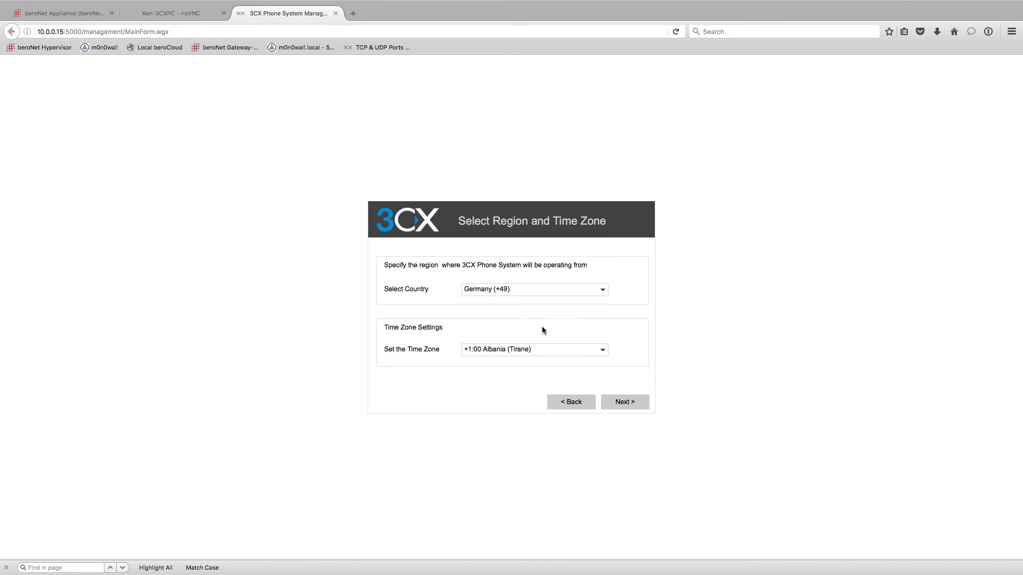
Select the +1:00 Germany (Berlin) time zone
click(504, 352)
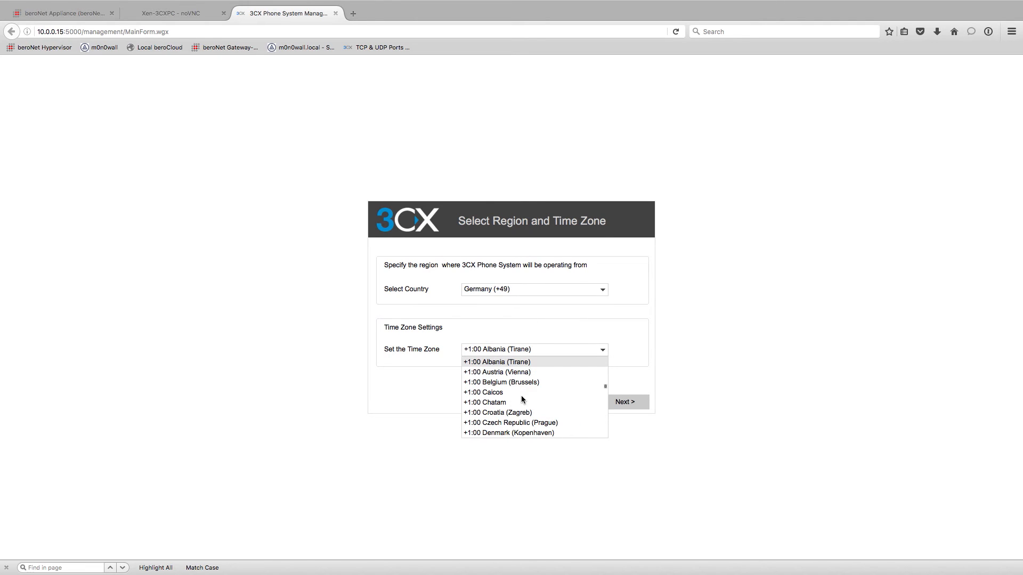
scroll(526, 394, up, 3)
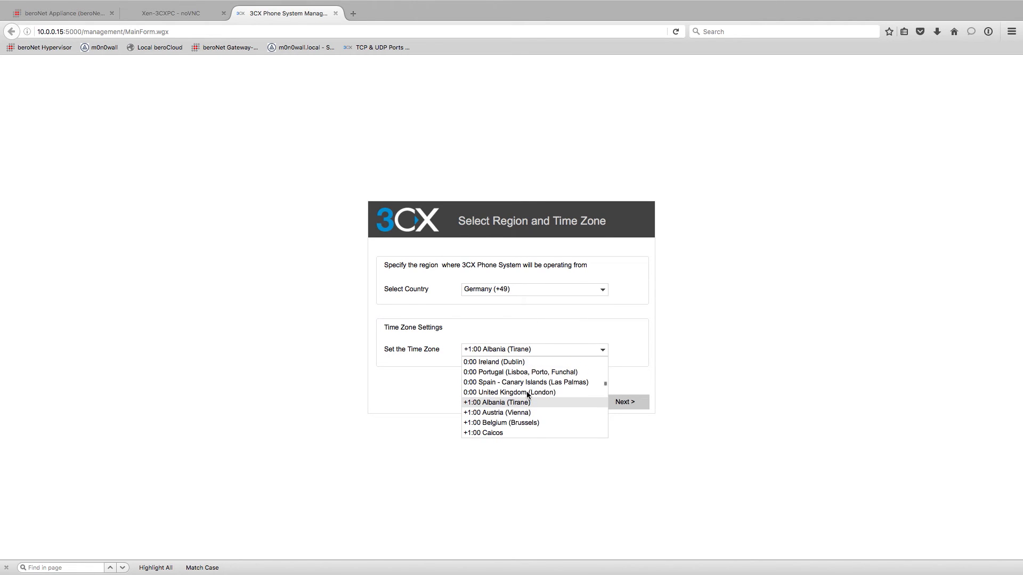
scroll(526, 394, down, 1)
scroll(526, 394, up, 2)
scroll(526, 394, down, 4)
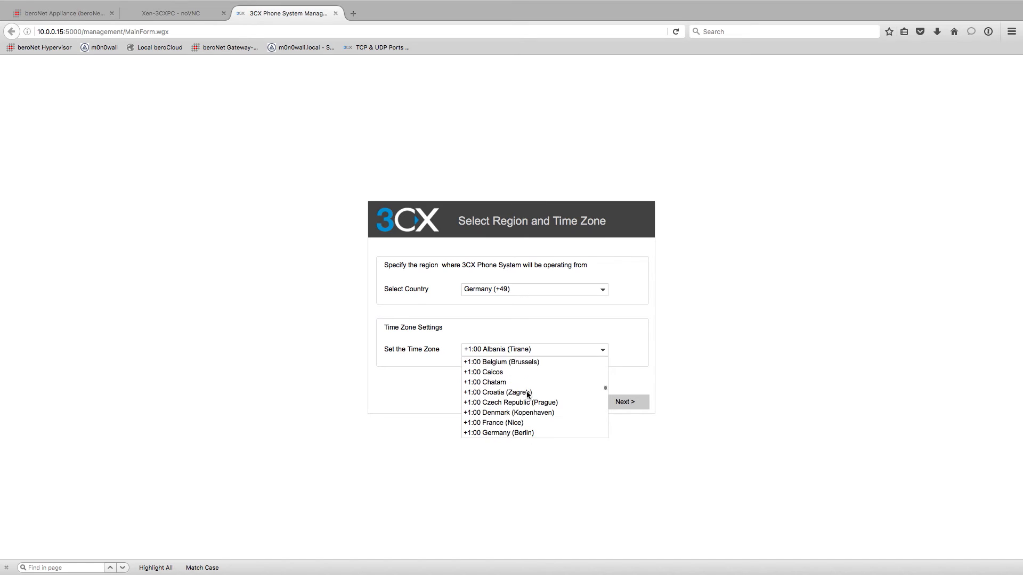
scroll(527, 395, down, 1)
click(510, 402)
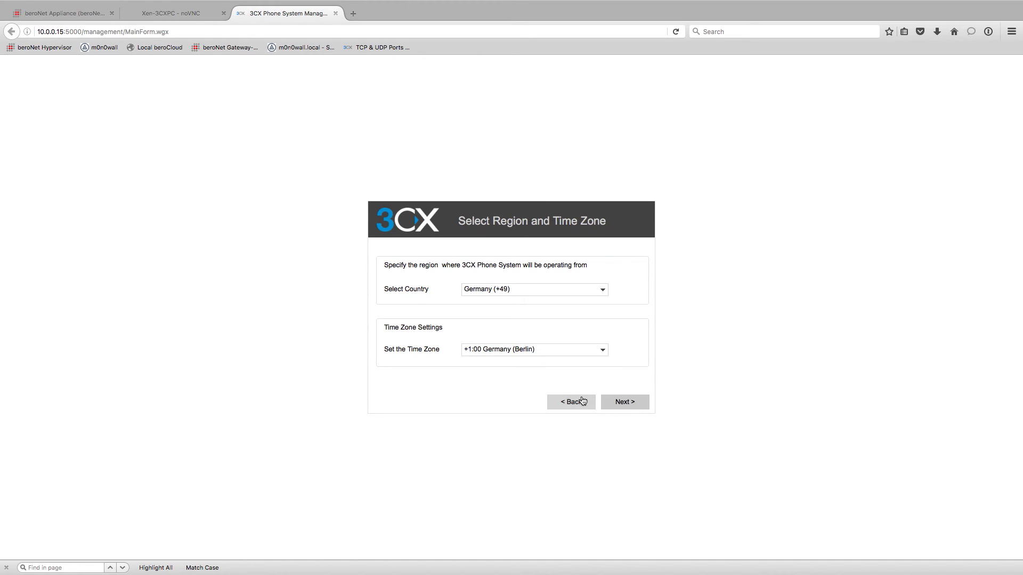
click(603, 402)
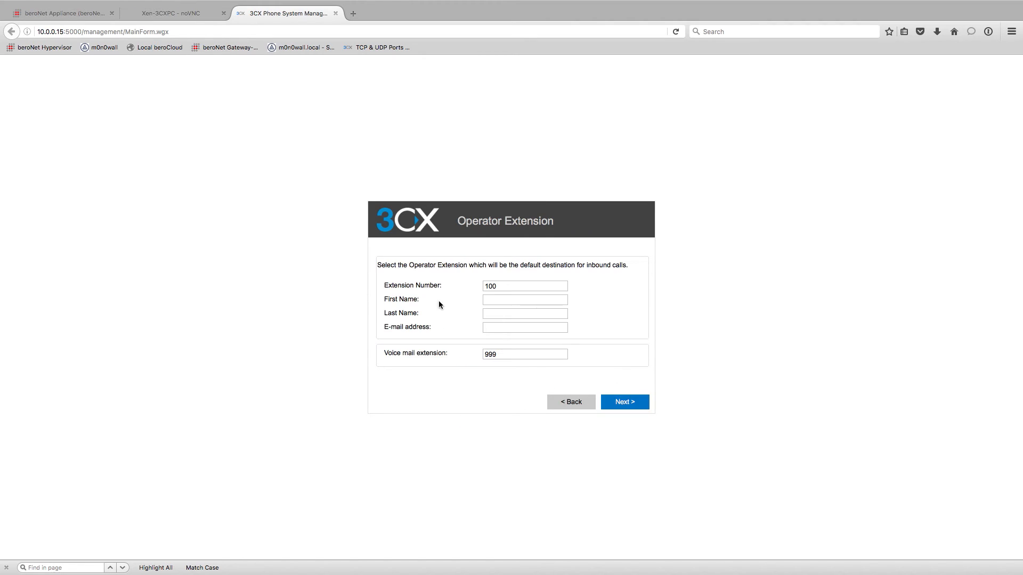
Name operator extension 100 'Main Line' and fill in the operator's e-mail address
click(492, 303)
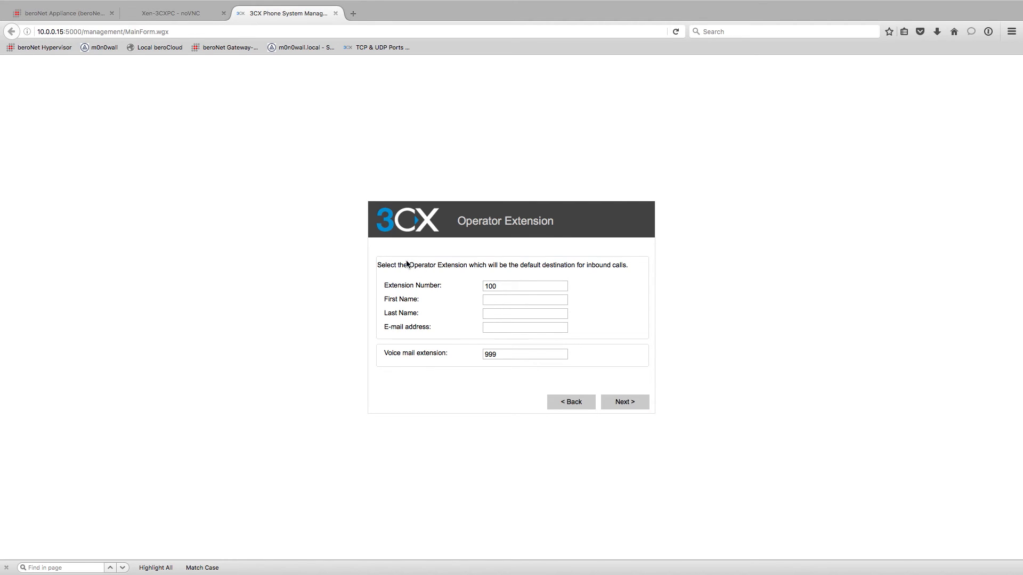
drag(409, 265, 486, 265)
click(497, 301)
text(Main)
text(Line)
Move on to the Allowed International Regions page and look through Europe's country list
click(606, 400)
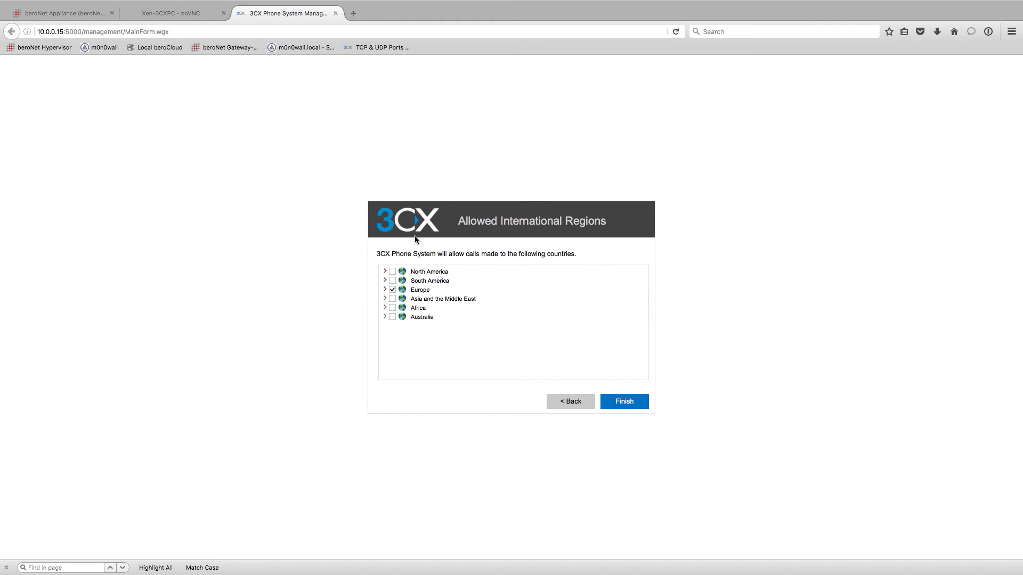
click(384, 289)
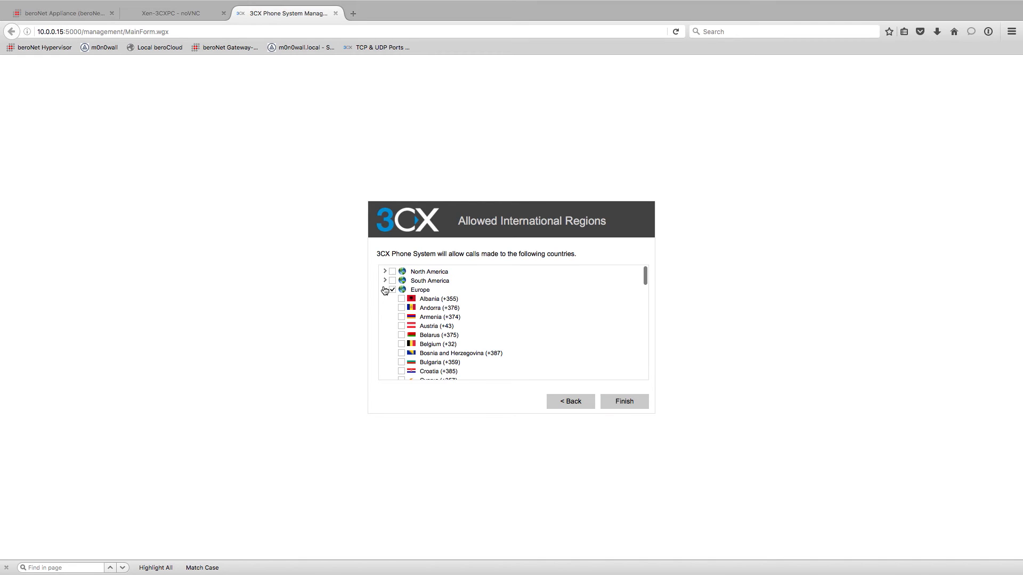
scroll(434, 334, down, 15)
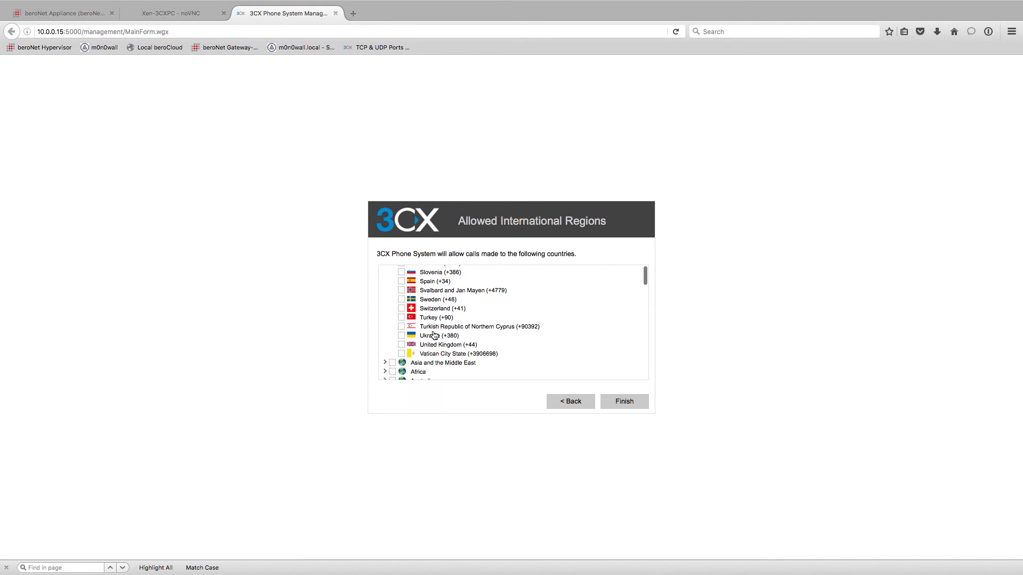
scroll(434, 334, up, 15)
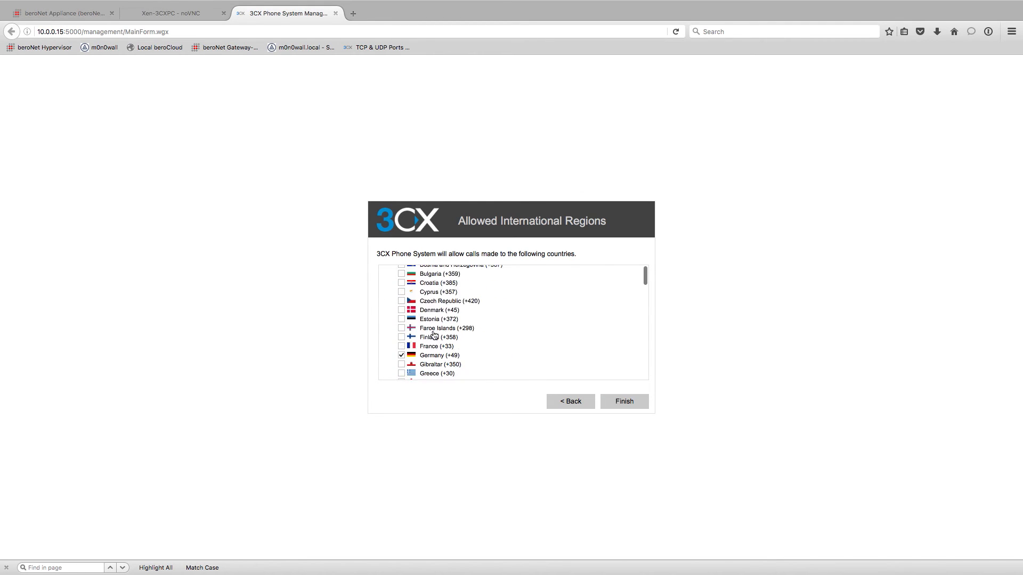
scroll(434, 334, up, 5)
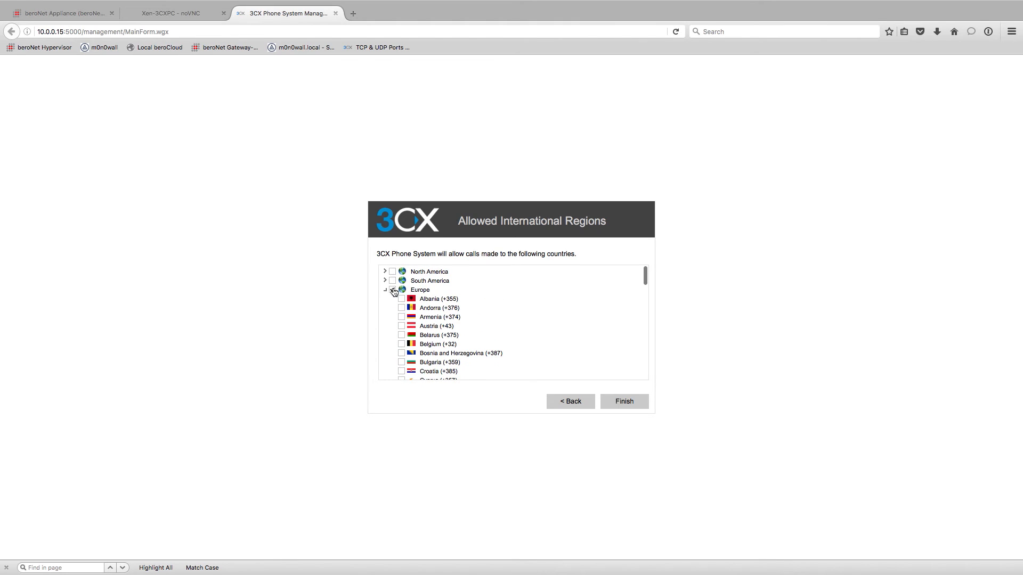
click(385, 289)
Allow calls to North America, South America, Asia and the Middle East, Africa and Australia
click(392, 272)
click(392, 281)
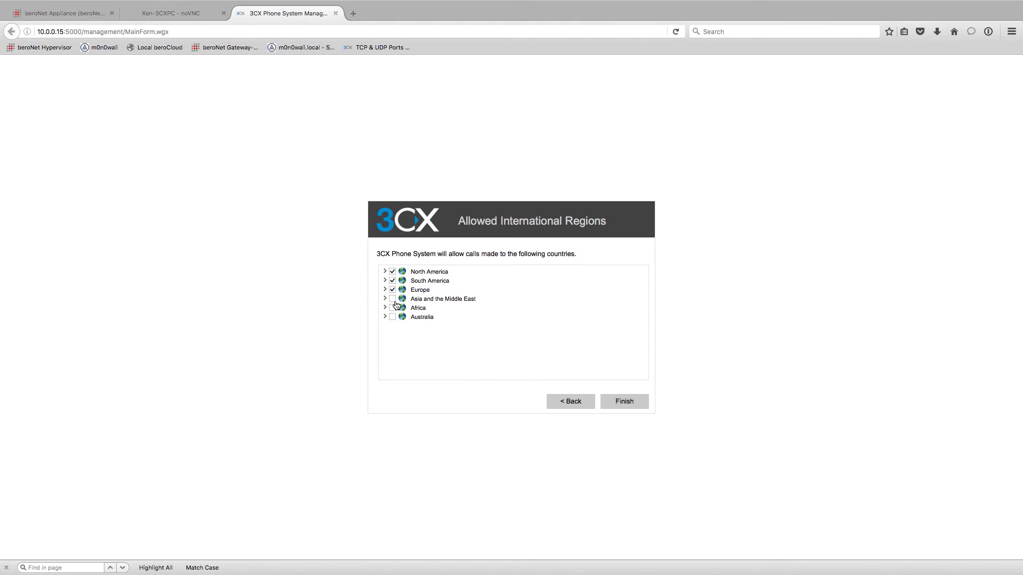
click(392, 298)
click(392, 308)
click(392, 317)
After reviewing North America's countries, allow calls to every European country
click(385, 273)
scroll(393, 279, down, 3)
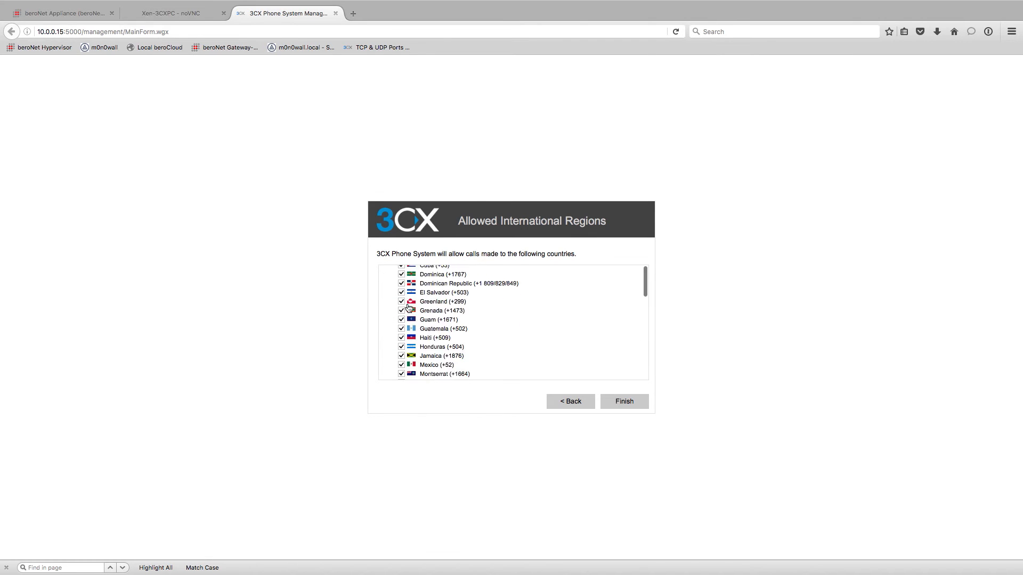
scroll(395, 281, up, 3)
click(384, 272)
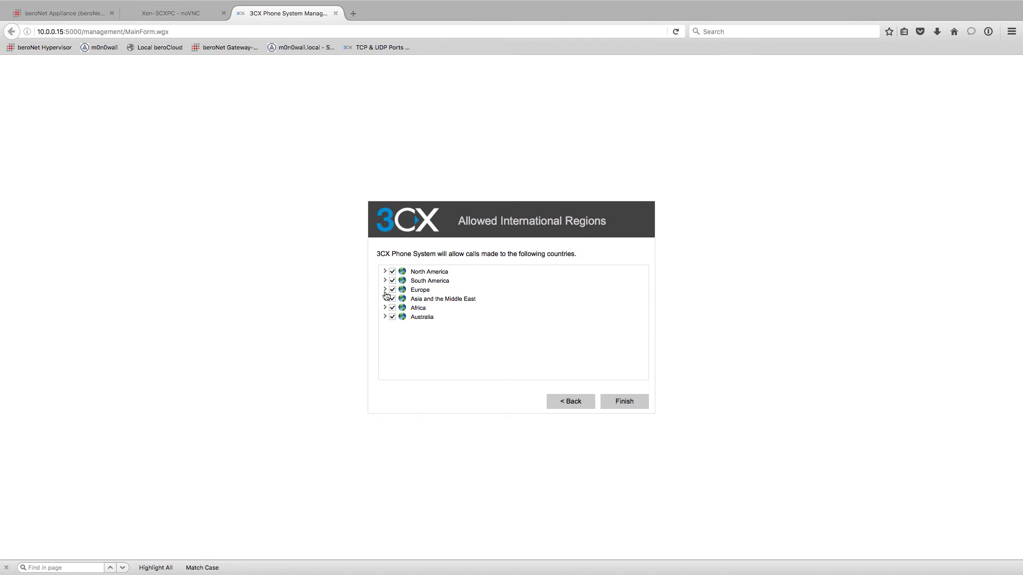
click(384, 289)
click(384, 291)
click(385, 291)
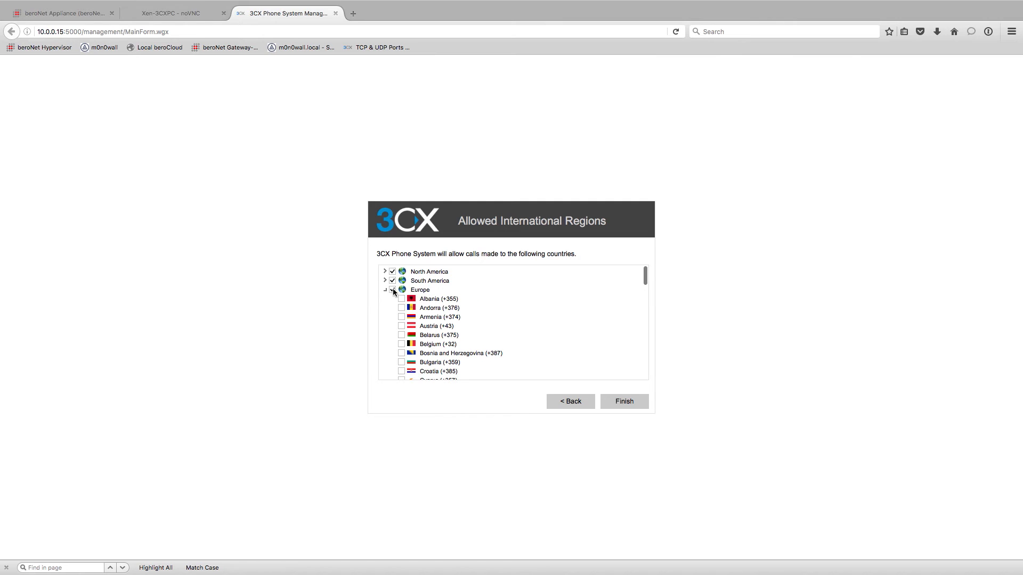
click(393, 290)
click(386, 289)
Review the South America and Australia country lists and finish the wizard
click(385, 282)
click(385, 281)
scroll(386, 285, down, 1)
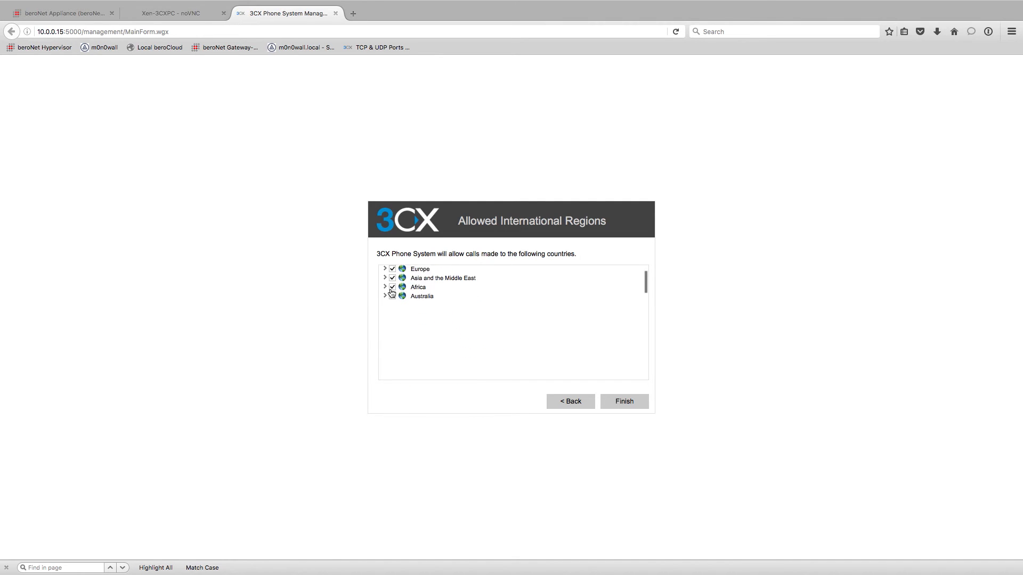
click(385, 295)
click(385, 295)
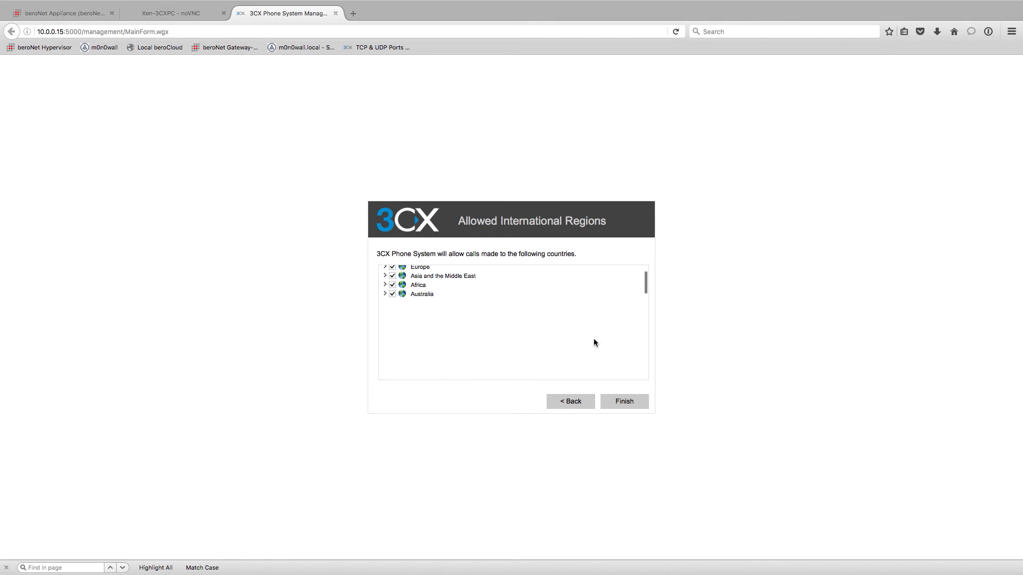
click(629, 405)
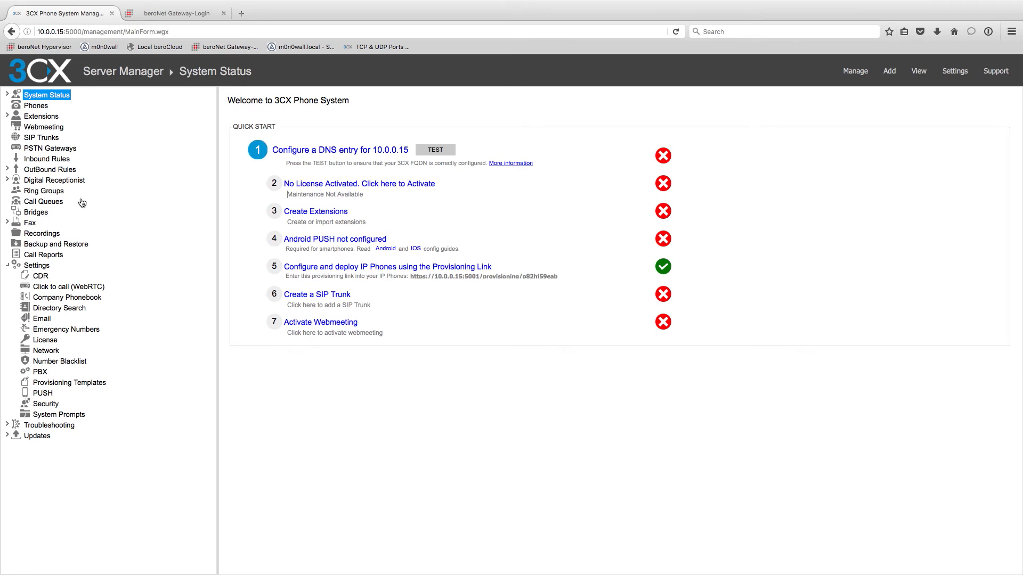
Open the Extensions page and start a new extension with ID 120
click(6, 117)
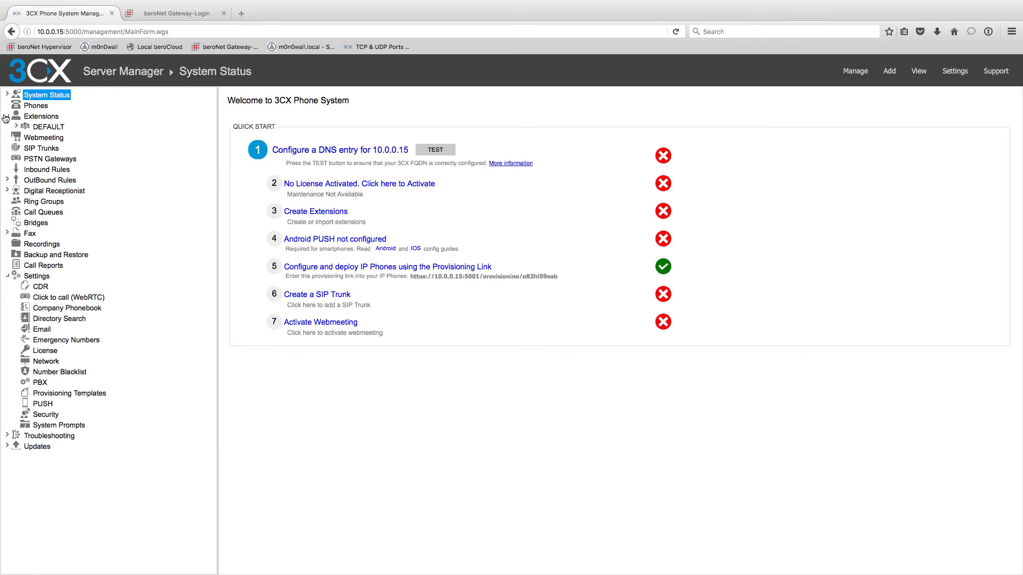
click(13, 116)
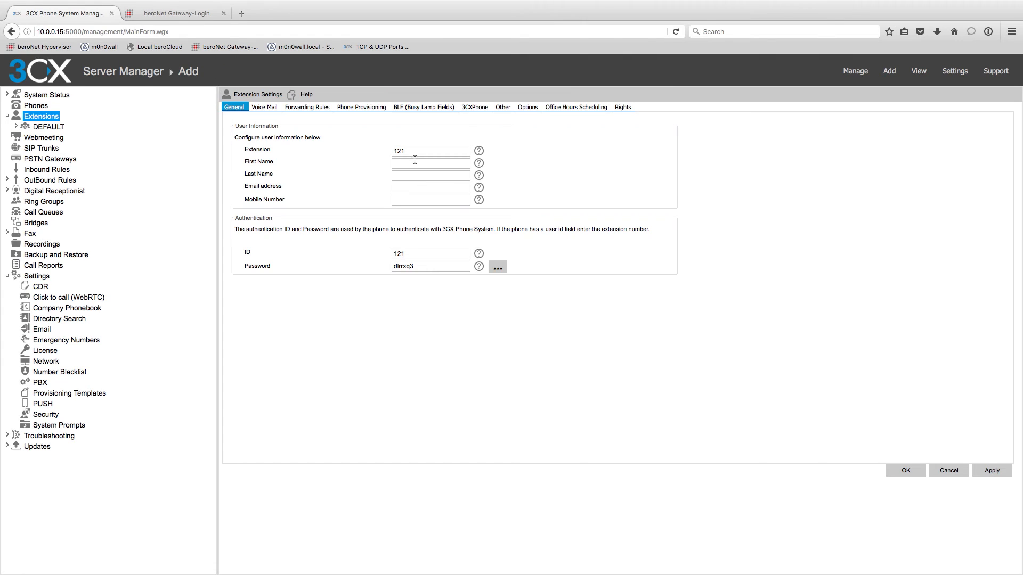
text(0)
click(421, 251)
key(BackSpace)
text(0)
Enter the user's first name, last name and e-mail address for extension 120
click(425, 167)
text(John)
key(Tab)
text(Doe)
key(Tab)
Replace the generated password, apply, and list extensions 100 and 120
double_click(403, 266)
drag(448, 267, 365, 268)
click(990, 471)
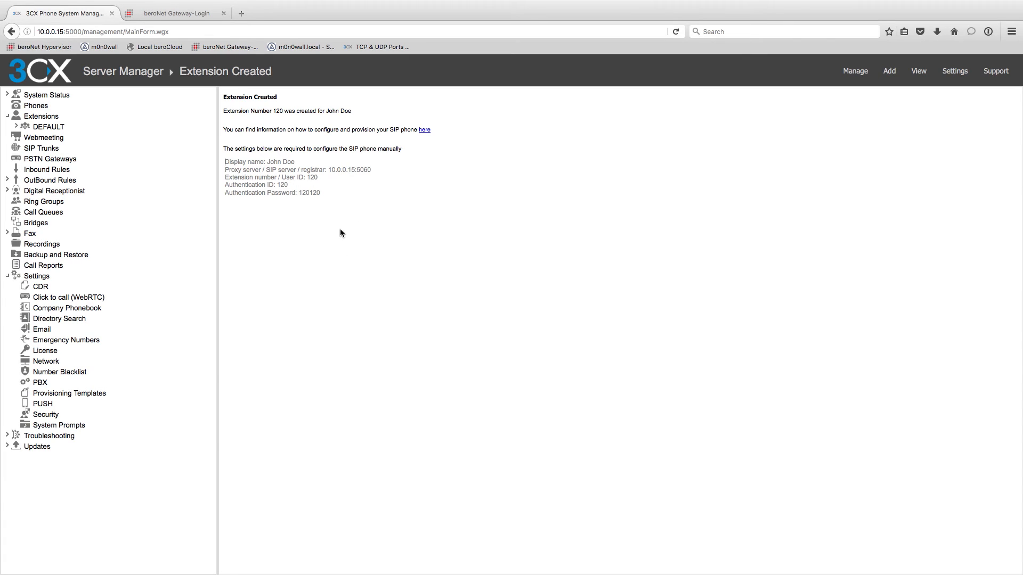
click(37, 118)
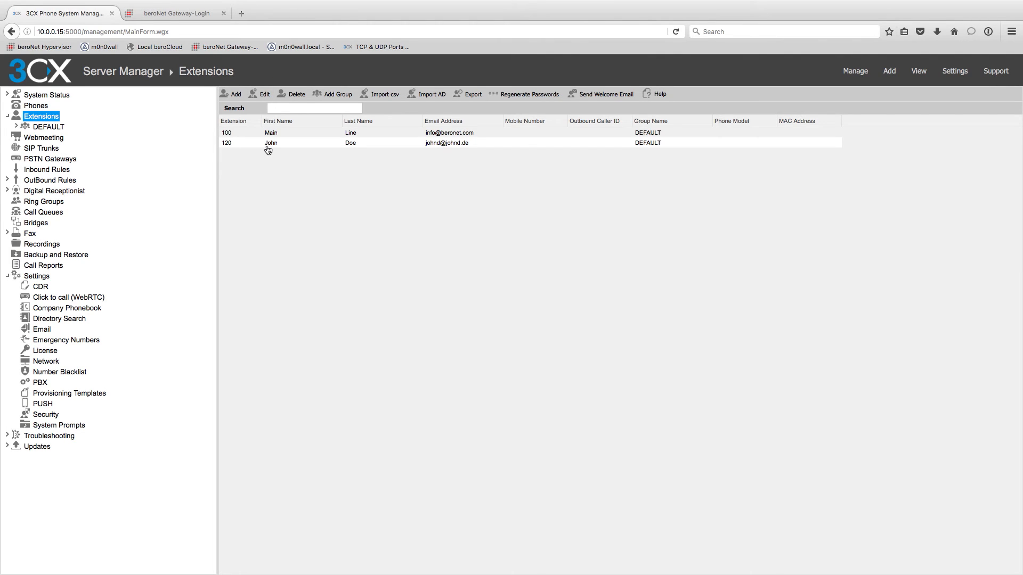
Add extension 121 and fill in the user's first name, last name and e-mail address
click(235, 95)
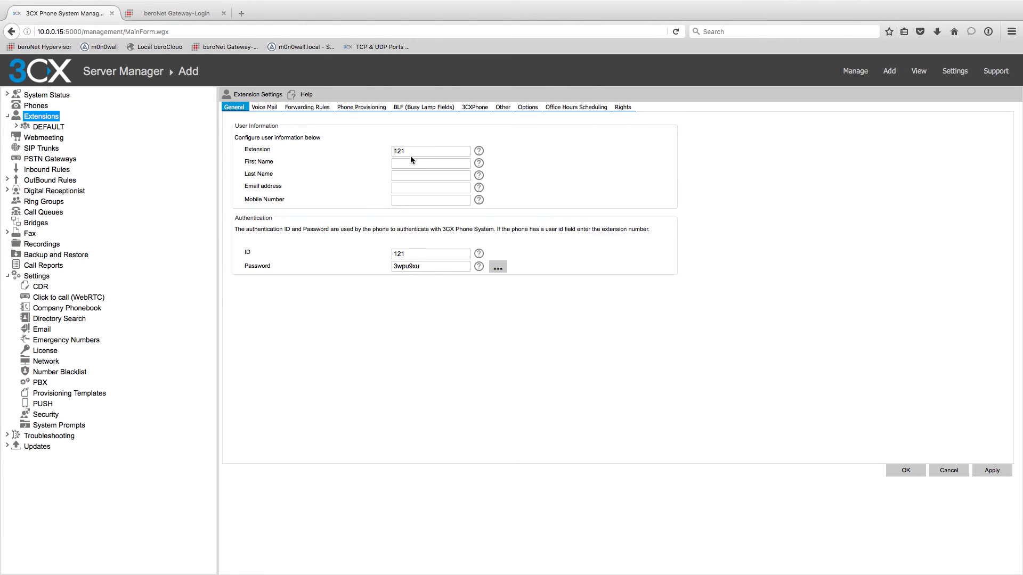
click(413, 151)
key(Tab)
text(Jane)
text(Do)
key(Tab)
Replace the generated authentication password with a new one and save extension 121
drag(424, 267, 377, 267)
click(992, 471)
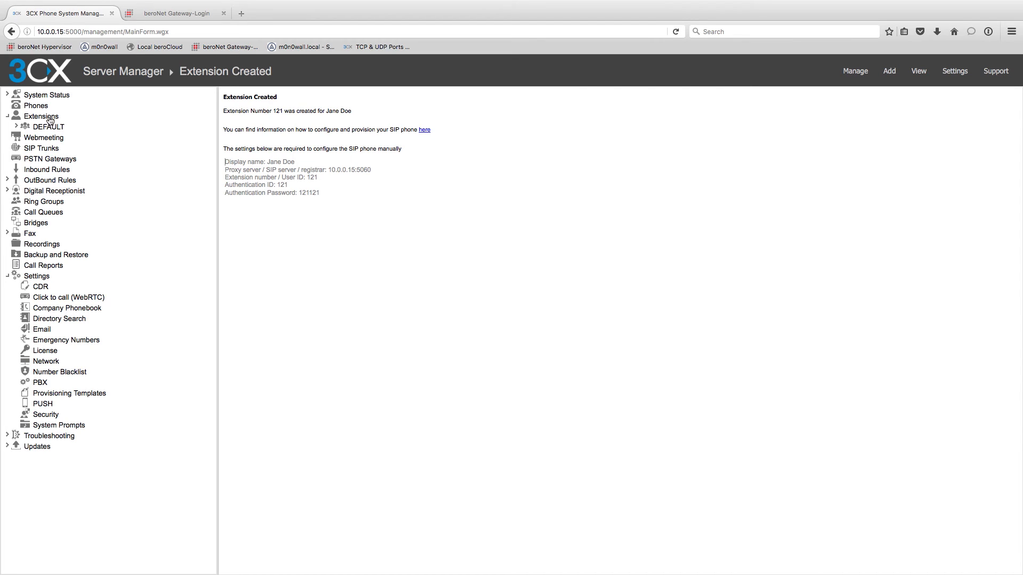
Add a PSTN gateway named beroNetGW using the BeroNet BRI model
click(53, 161)
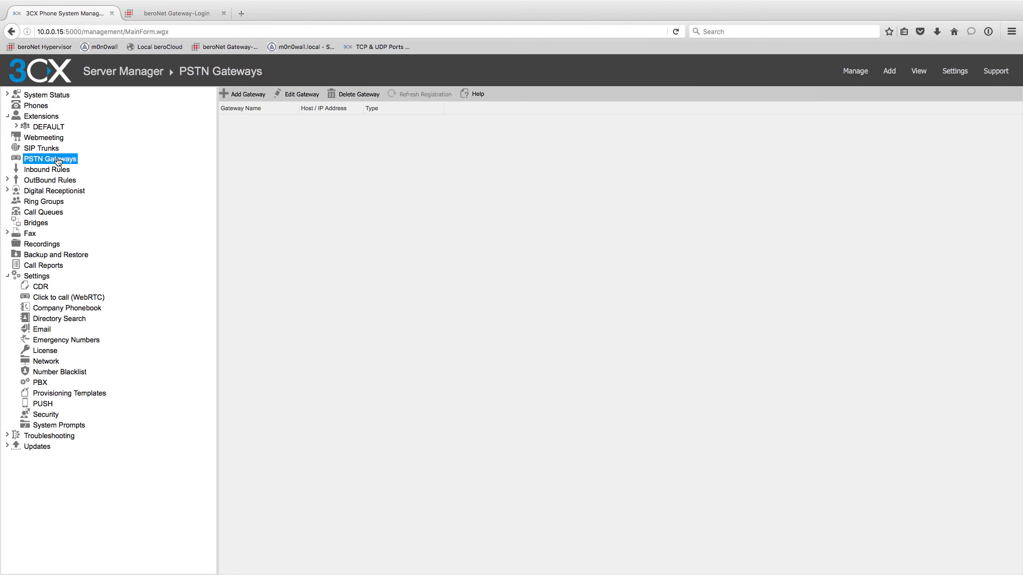
click(231, 96)
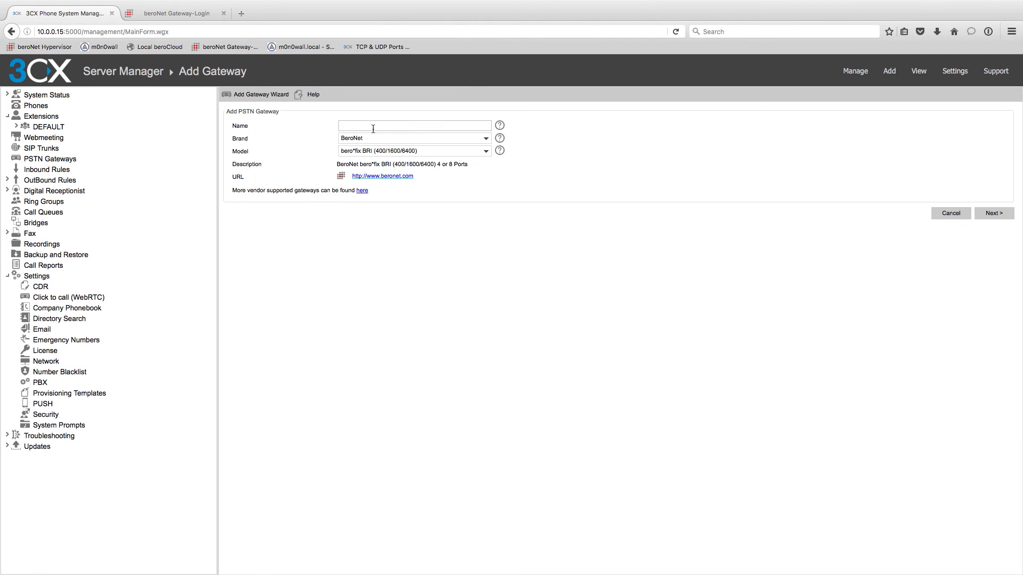
click(373, 126)
text(beroNetGW)
click(485, 153)
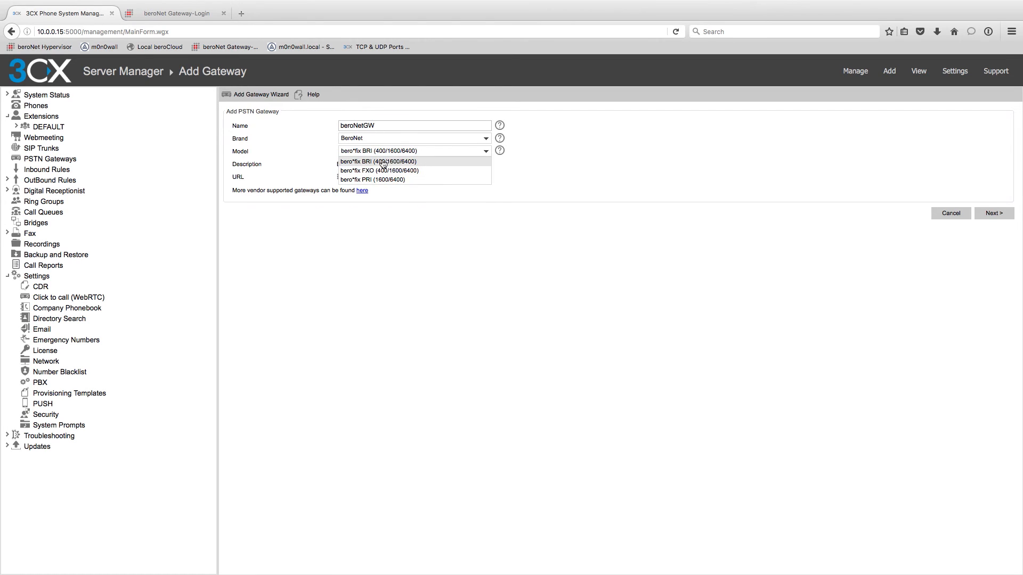
click(468, 162)
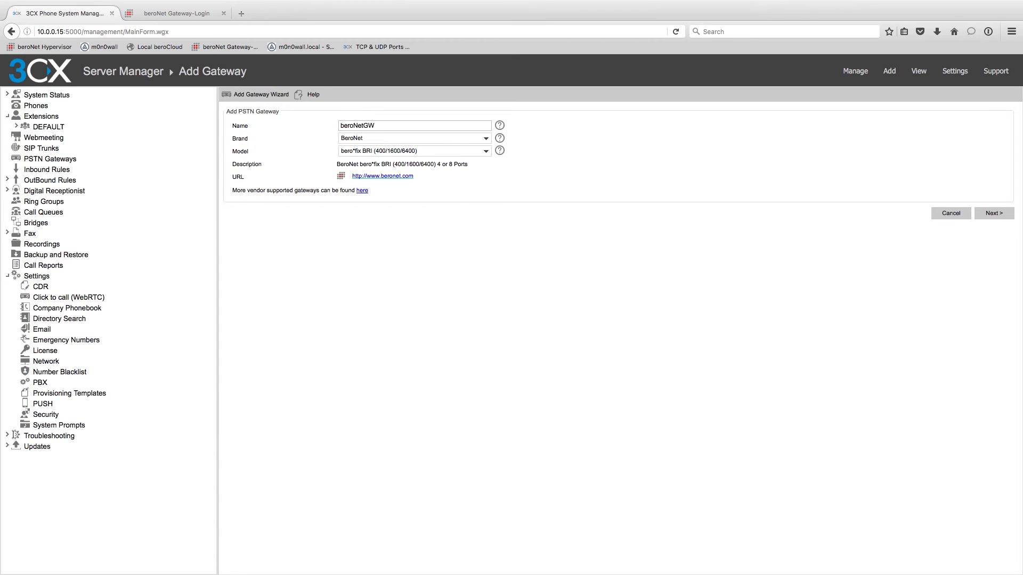
click(1002, 214)
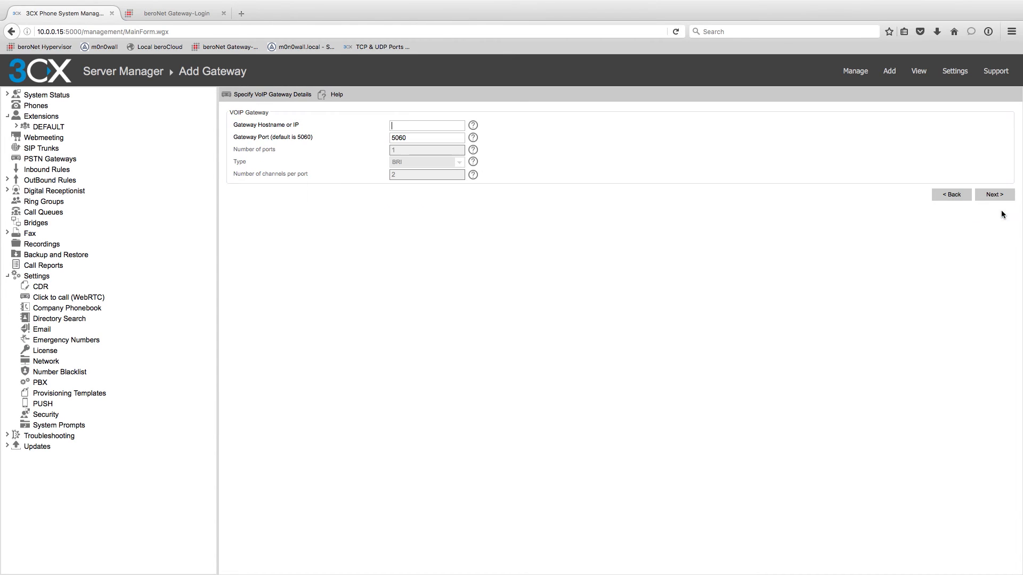
Set gateway hostname 10.0.0.5 and a new authentication password for port 90001
click(410, 127)
text(10.0.0.5)
click(993, 194)
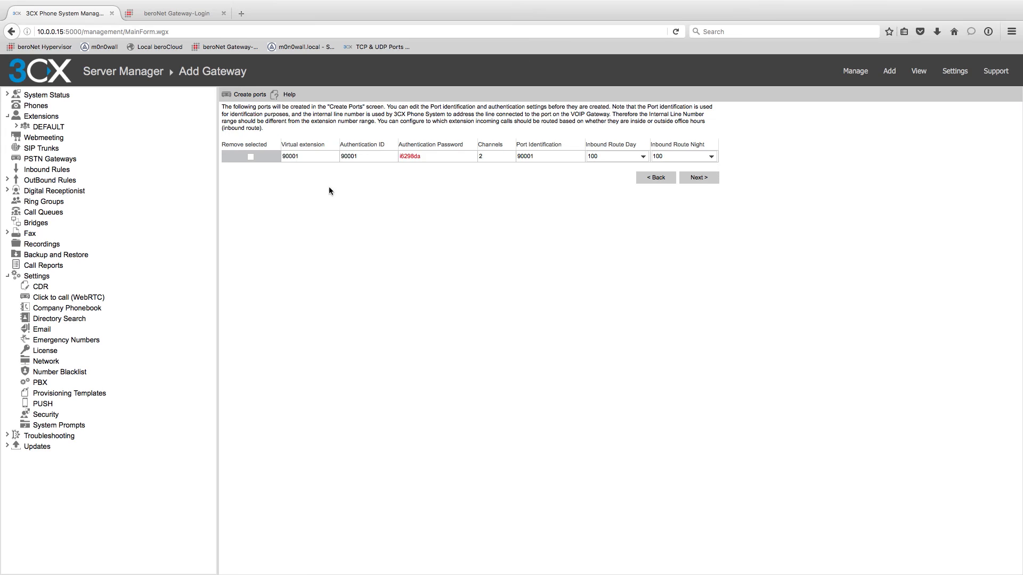
click(411, 157)
click(412, 158)
text(9)
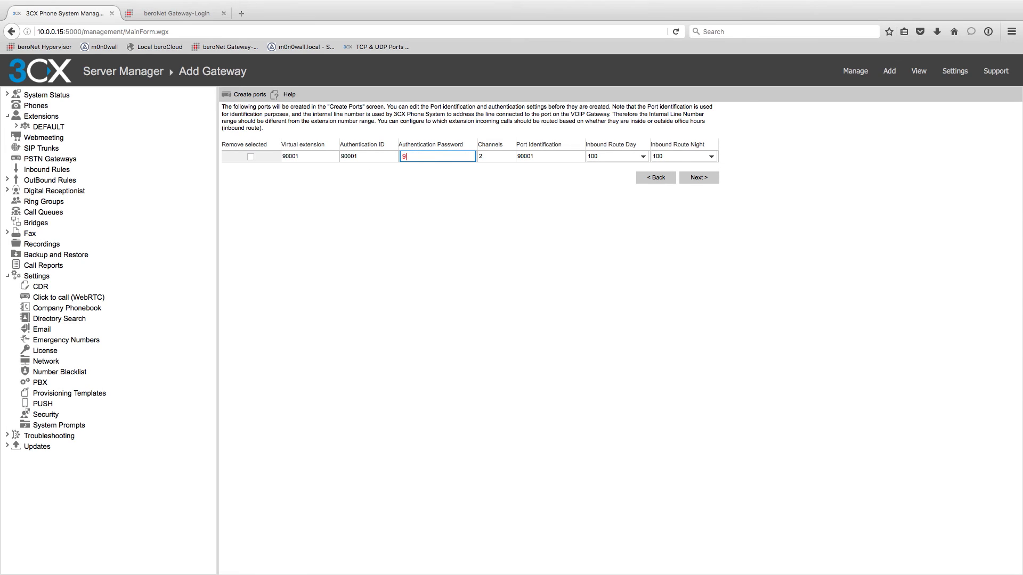
text(0001)
click(507, 264)
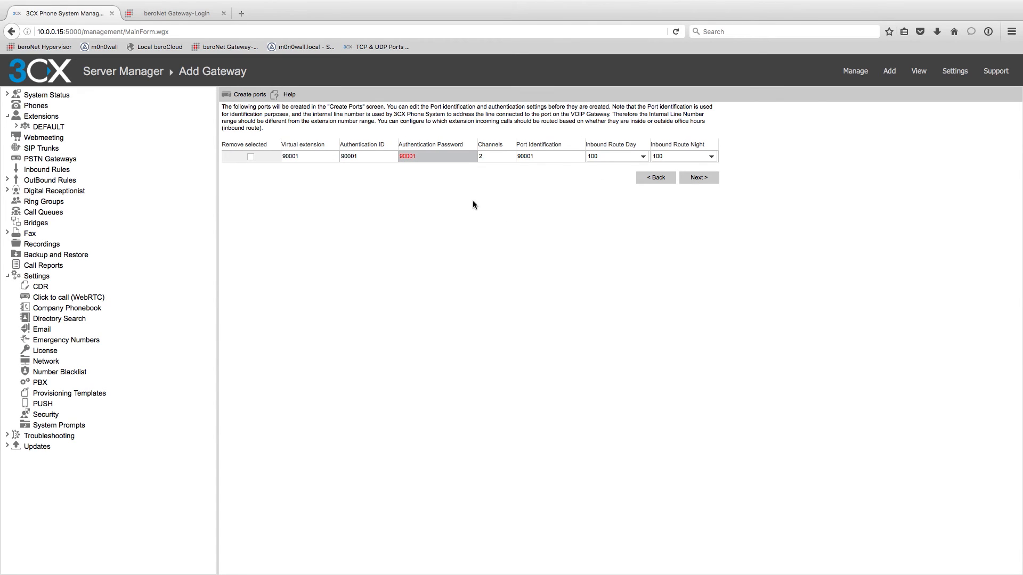
click(698, 178)
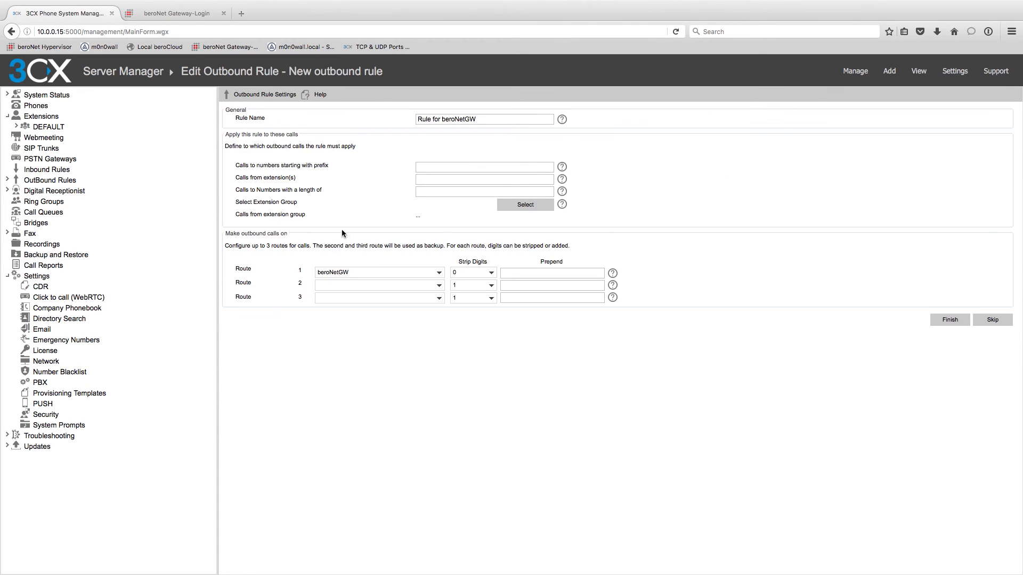
Route calls with prefix 0 through beroNetGW, stripping 1 digit on route 1
click(445, 169)
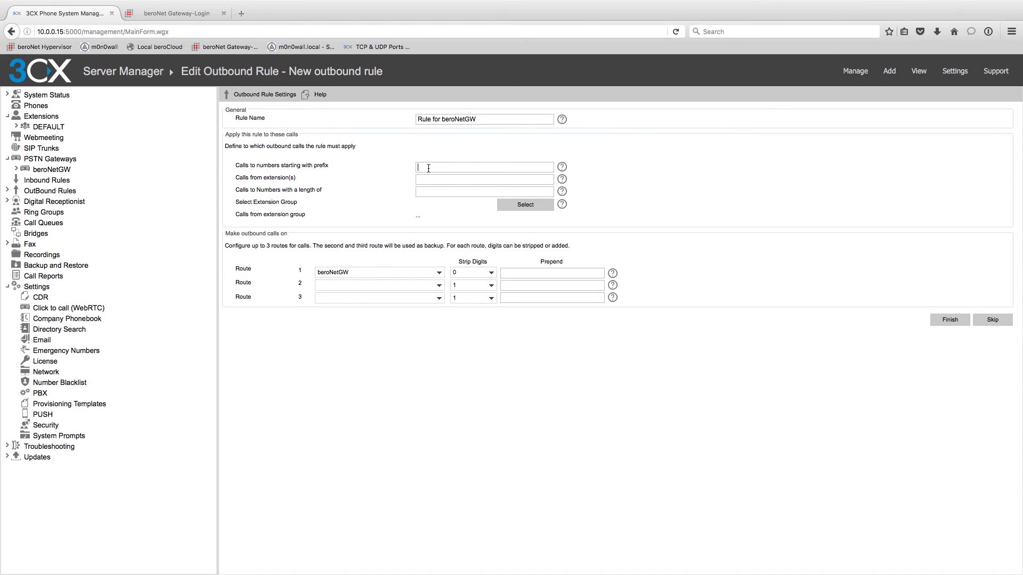
text(0)
click(472, 272)
click(459, 292)
click(563, 274)
click(953, 322)
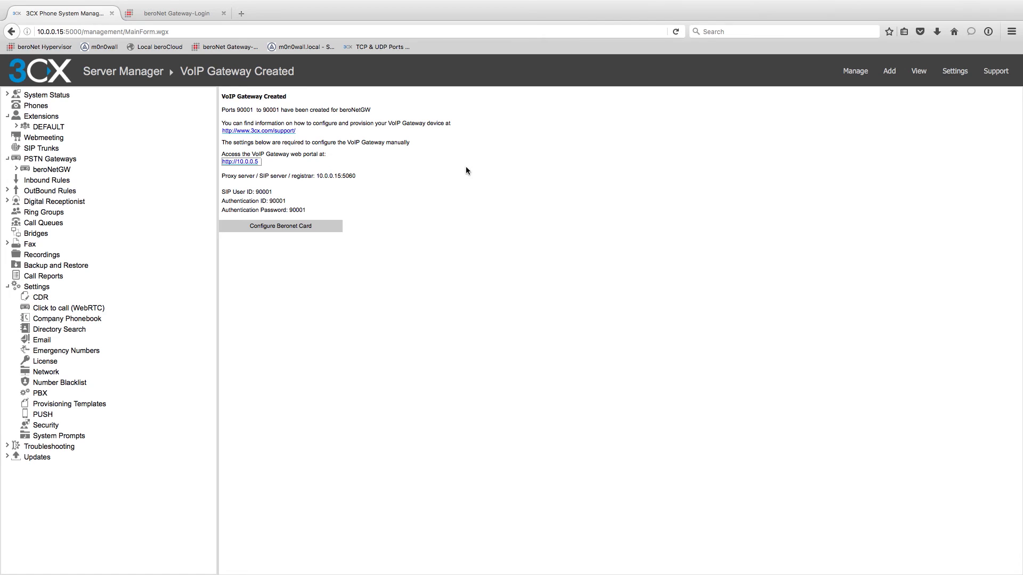
click(319, 226)
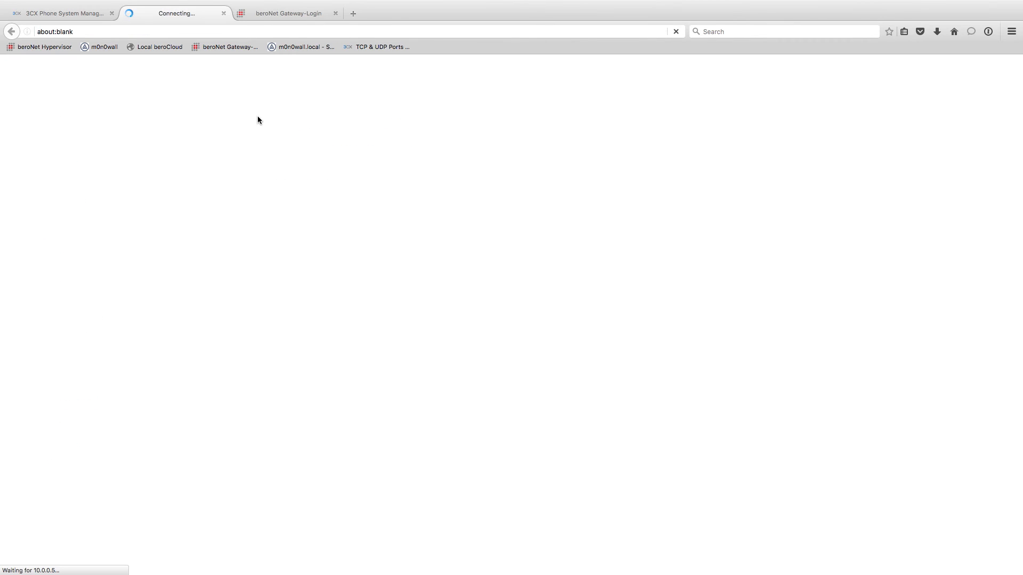
Verify the wizard's server address 10.0.0.15 and port 5060 against the 3CX proxy settings
click(335, 13)
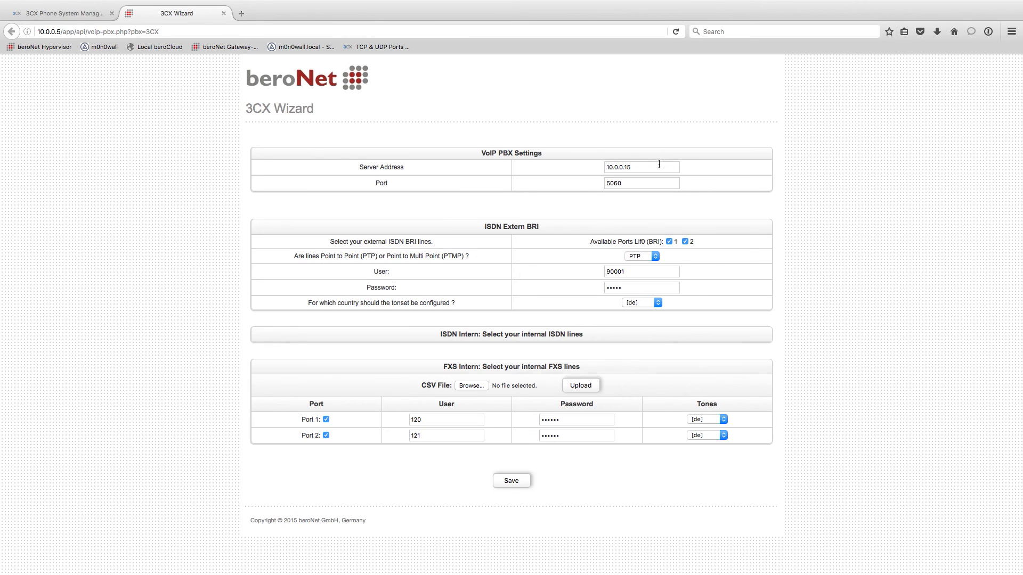
drag(659, 164, 303, 193)
click(680, 186)
drag(675, 185, 166, 175)
click(635, 169)
click(37, 14)
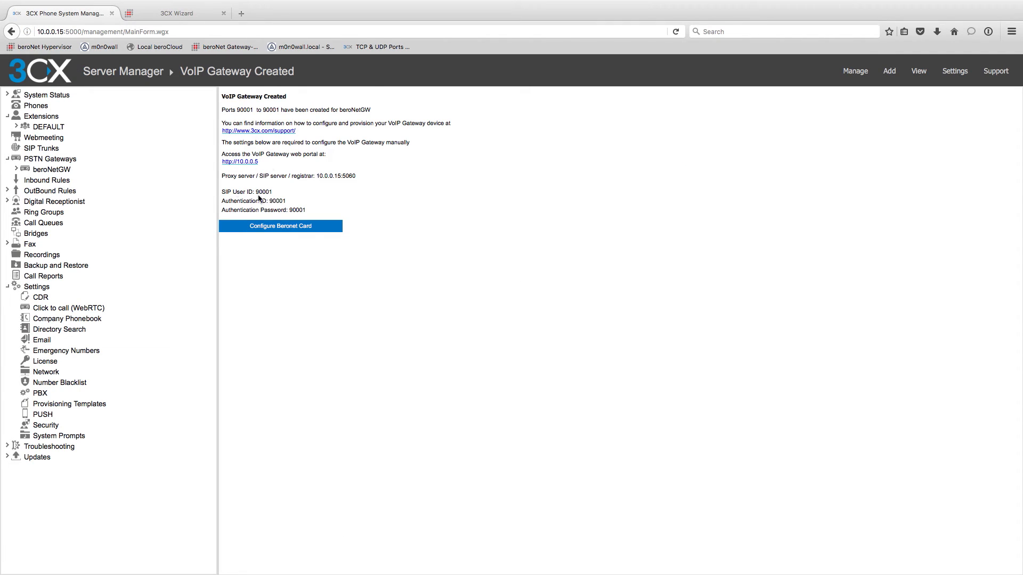
click(324, 177)
click(175, 14)
click(62, 14)
click(177, 15)
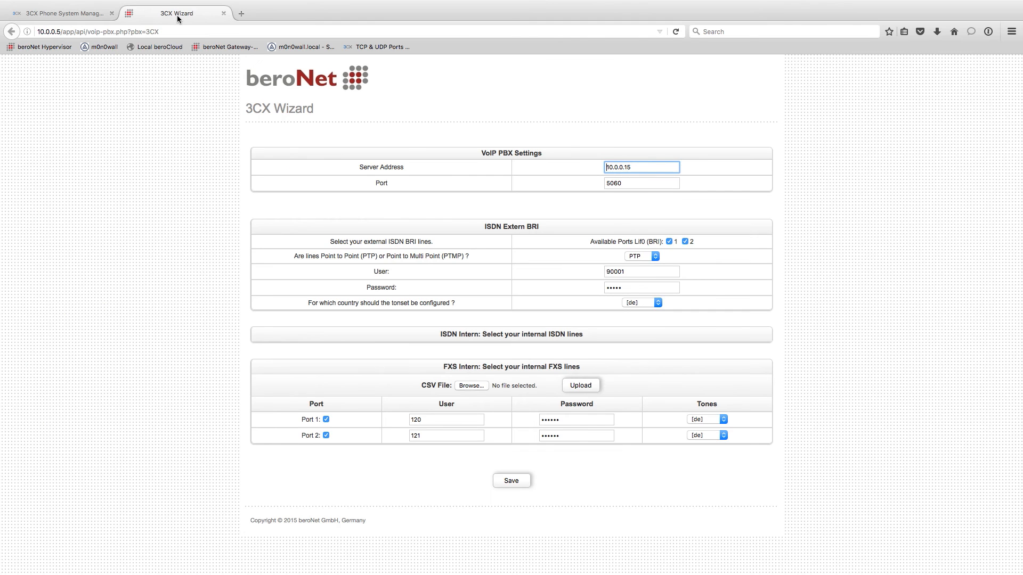
click(643, 182)
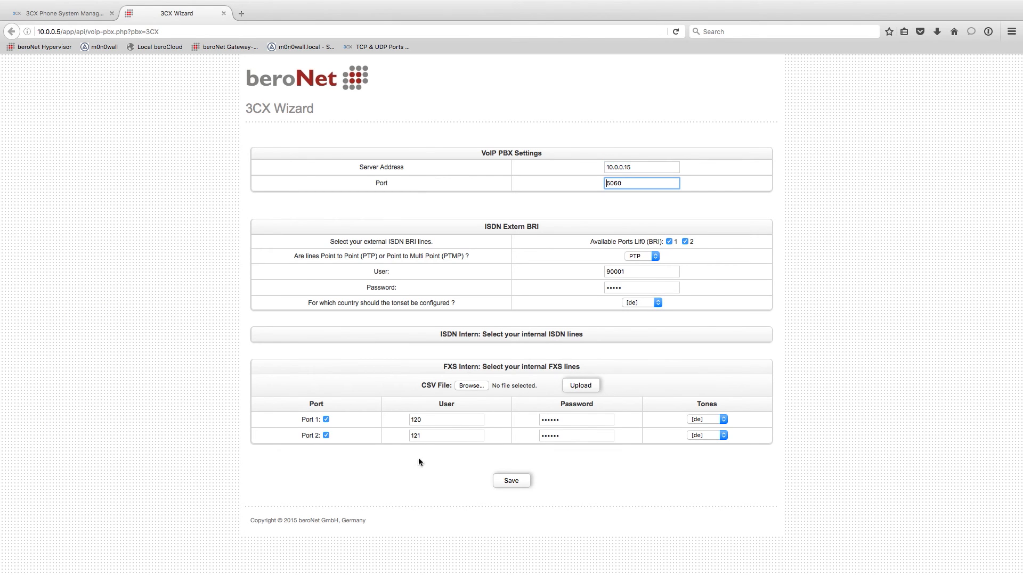
Check FXS port users 120 and 121 with their passwords, then save the 3CX Wizard
click(424, 421)
click(442, 432)
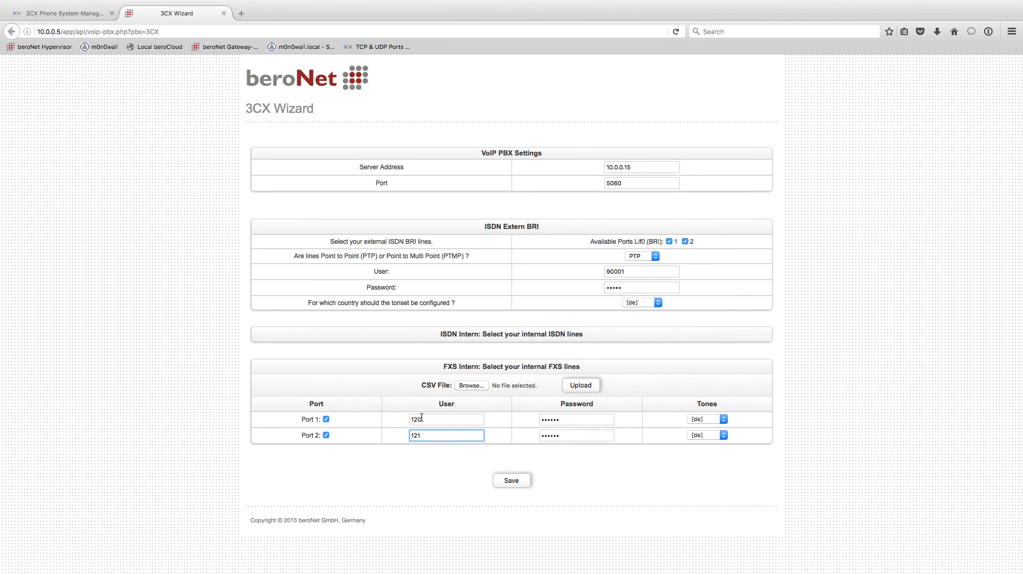
double_click(421, 419)
click(566, 418)
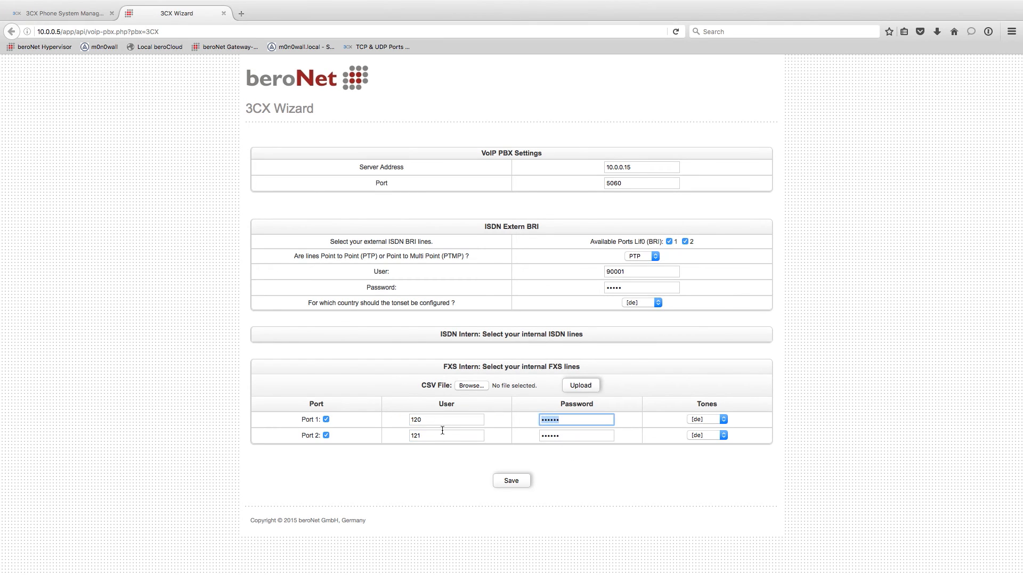
double_click(422, 435)
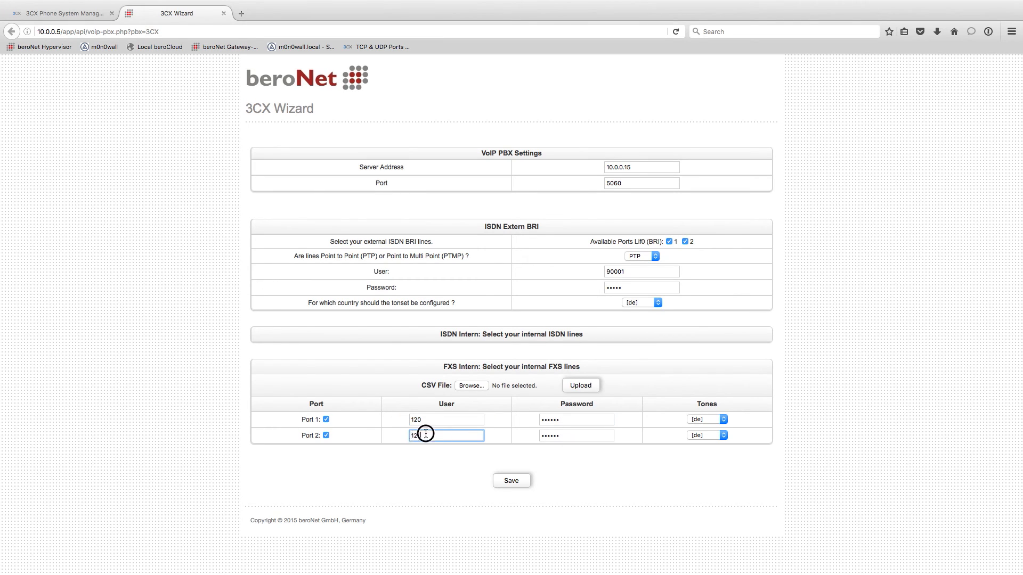
double_click(584, 435)
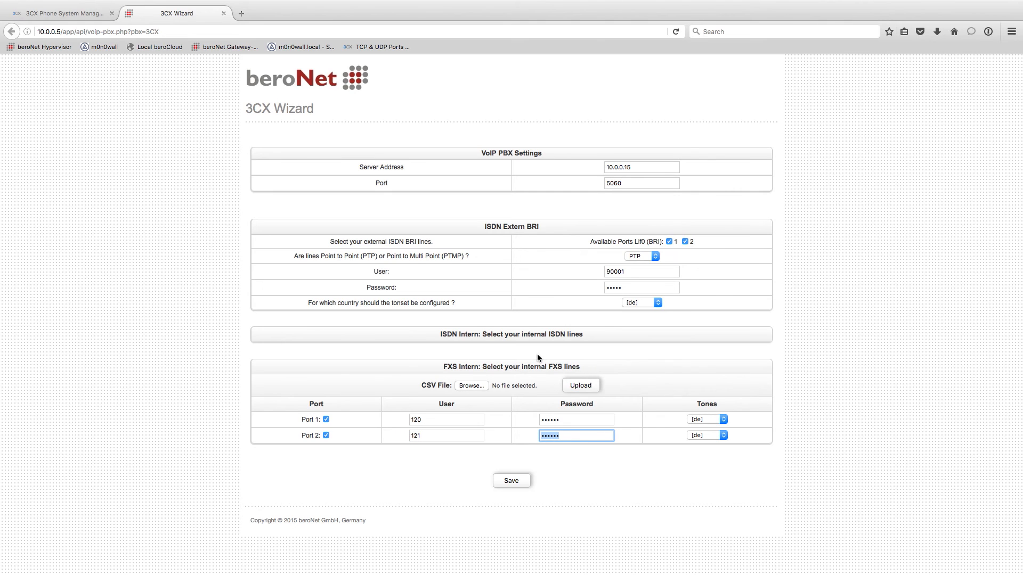
click(512, 480)
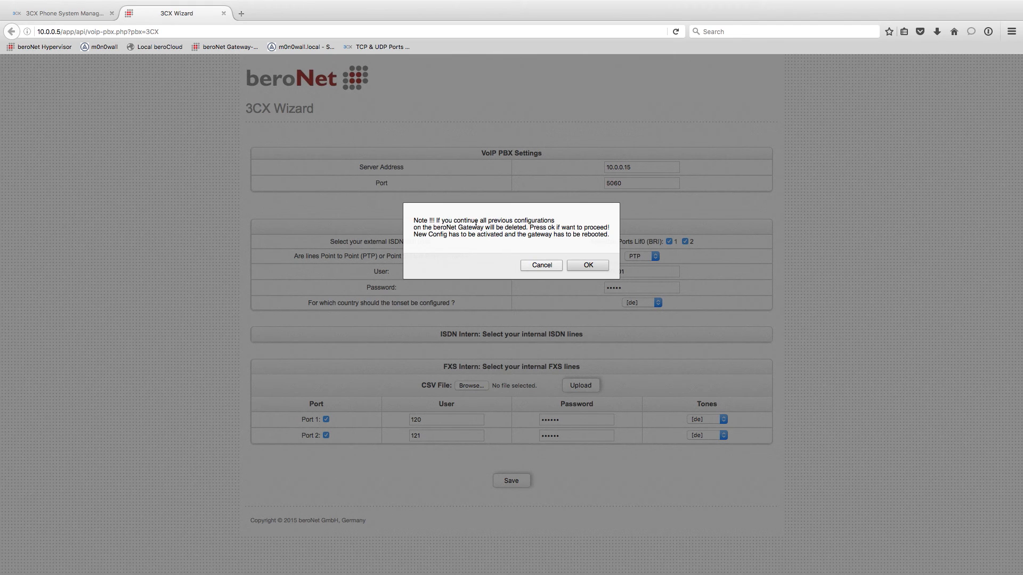
Confirm overwriting the old configuration and activate it, rebooting the gateway
click(586, 265)
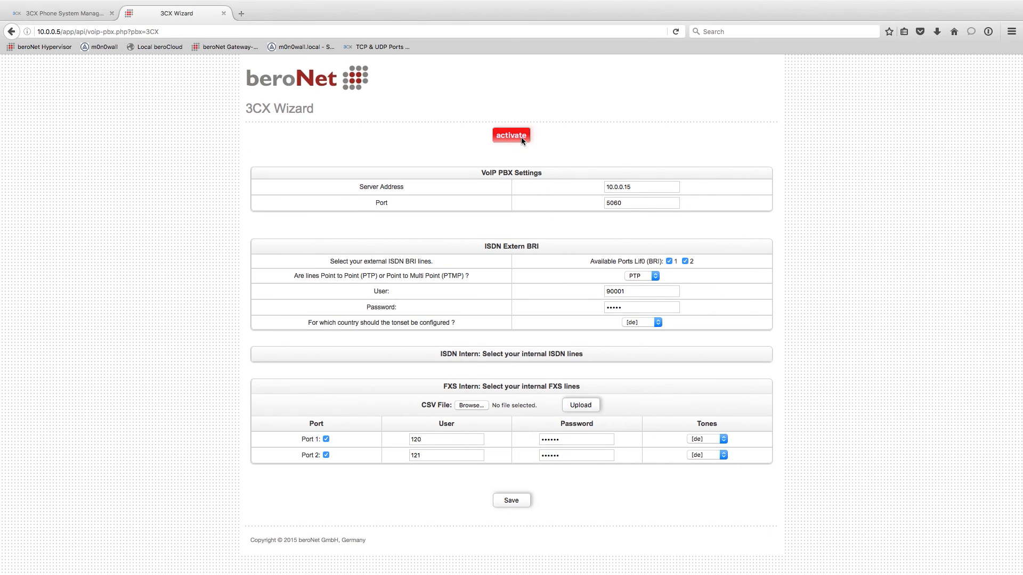
click(513, 137)
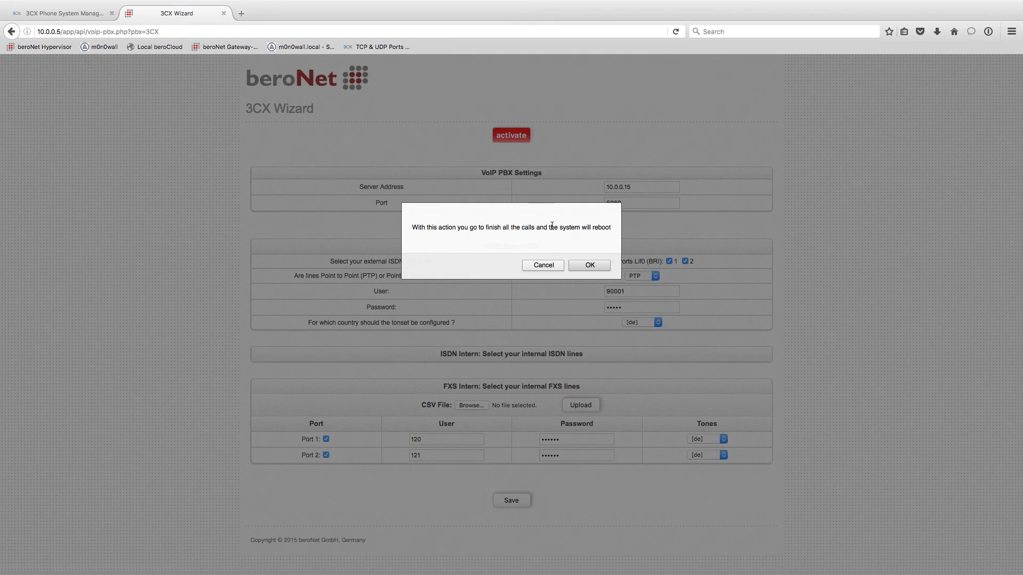
click(586, 266)
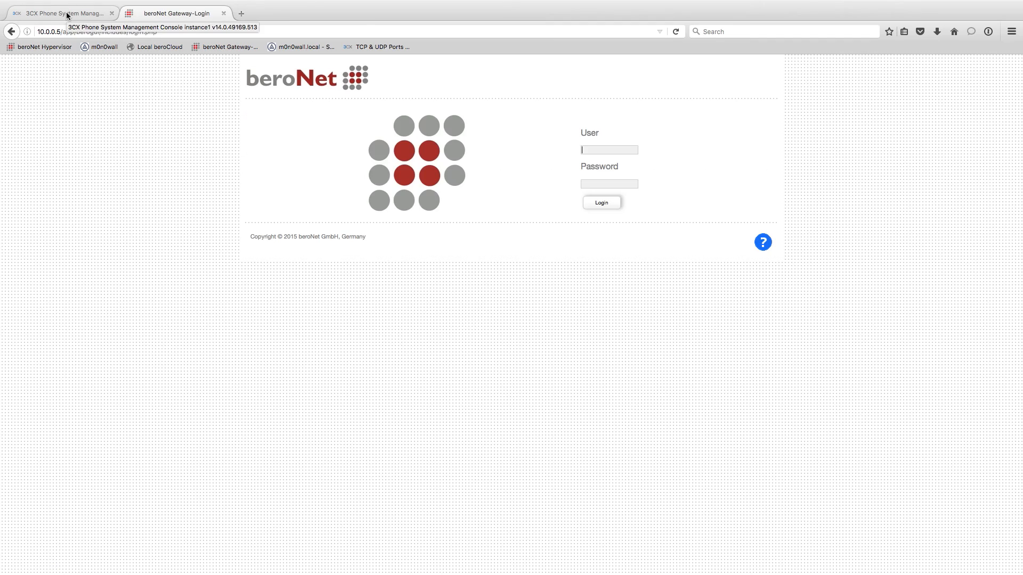
Log back in to the gateway and check its Starting Telephony Services status
click(66, 17)
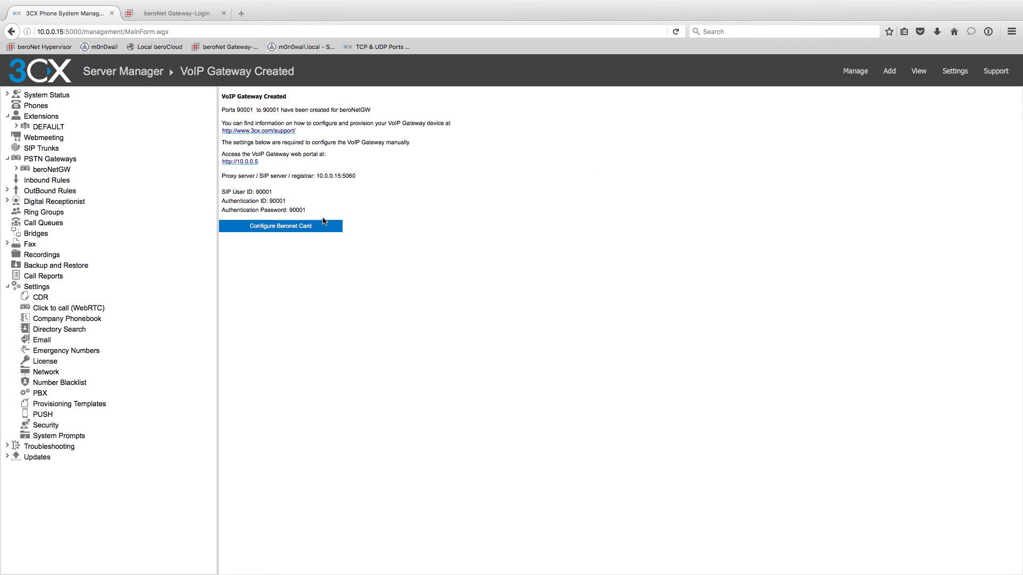
click(169, 17)
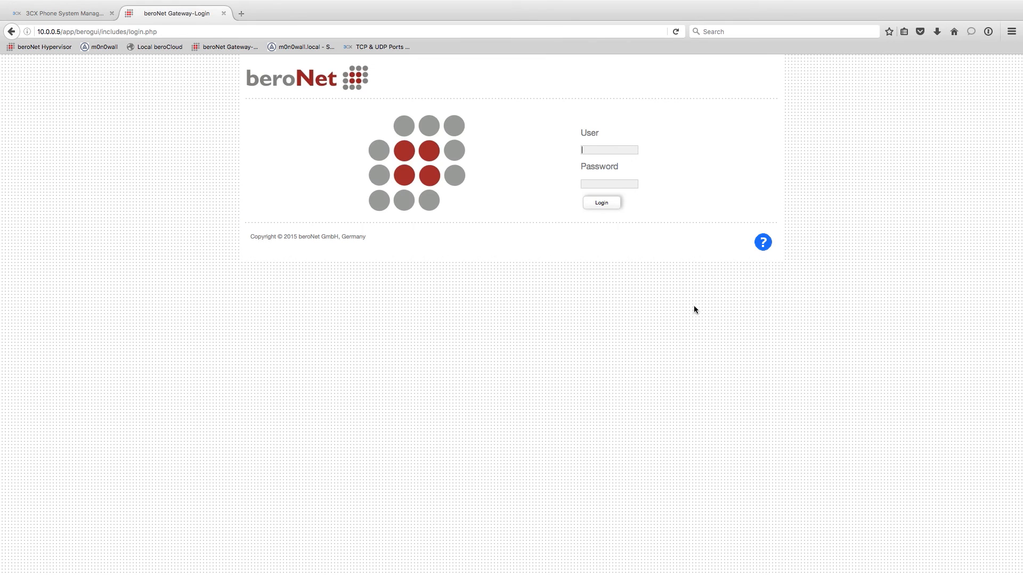
click(599, 149)
click(605, 203)
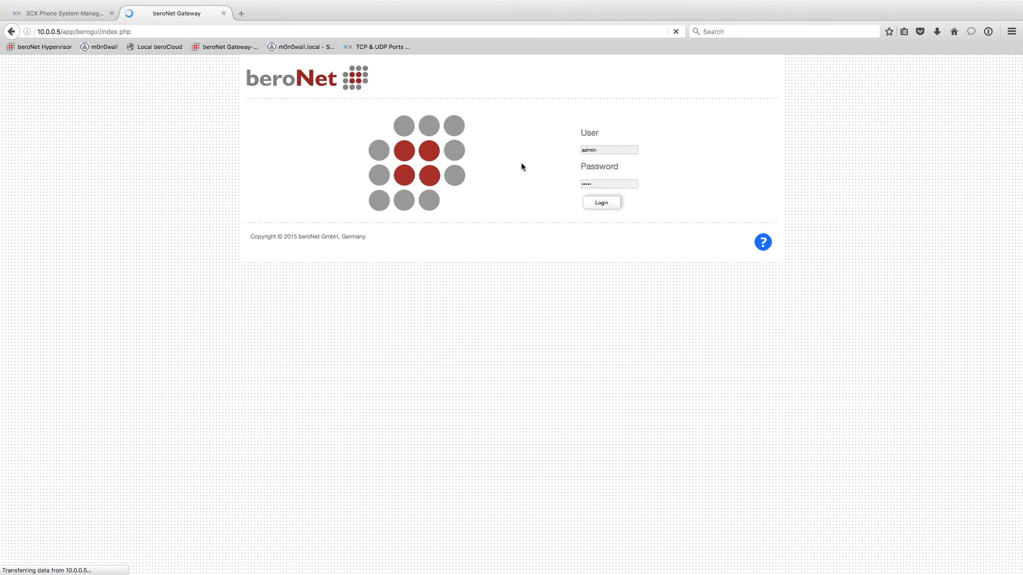
drag(362, 155, 257, 145)
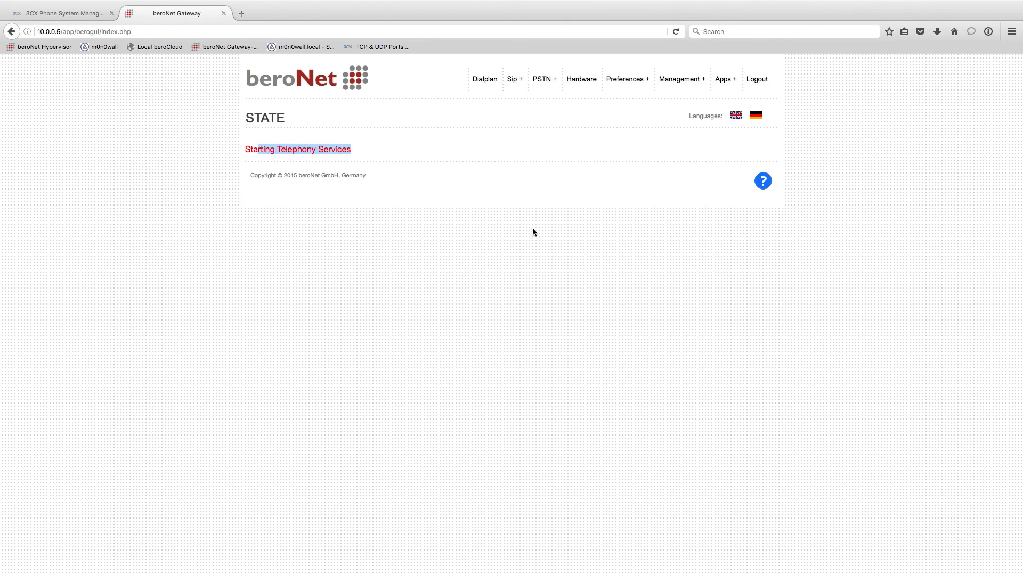
click(518, 228)
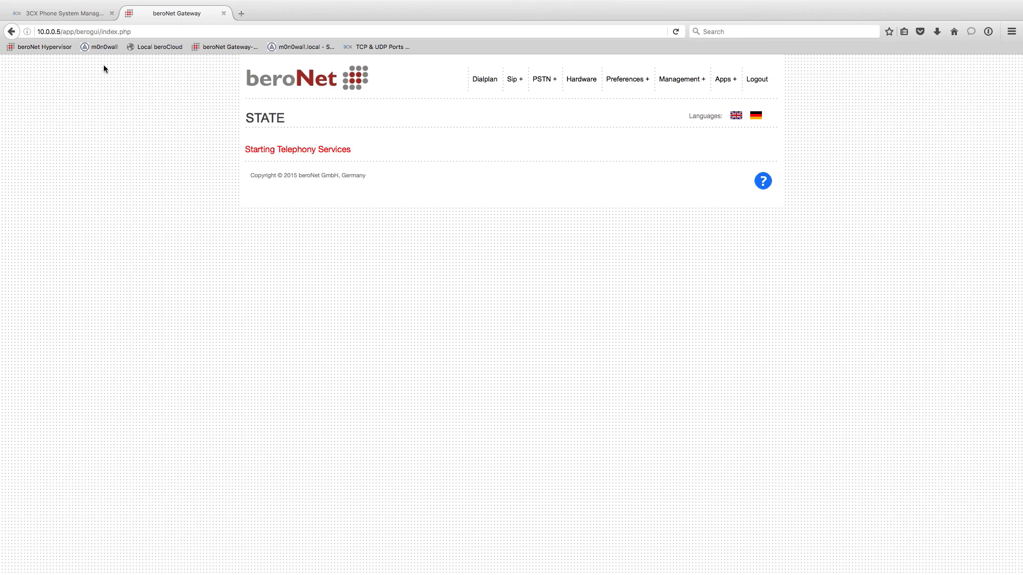
click(74, 11)
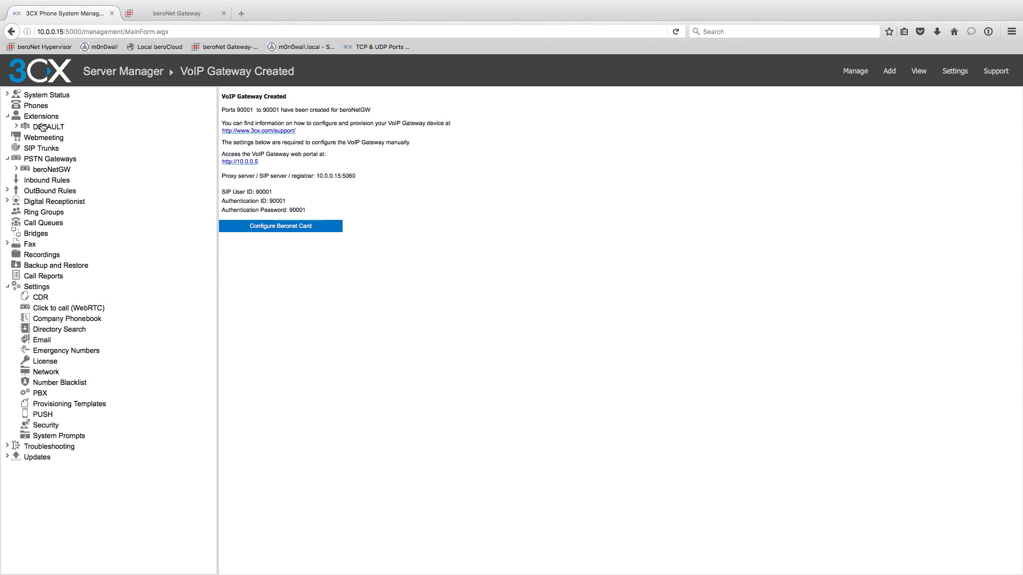
Assign extension 120 to the 3CXPhone for Windows entry
click(37, 106)
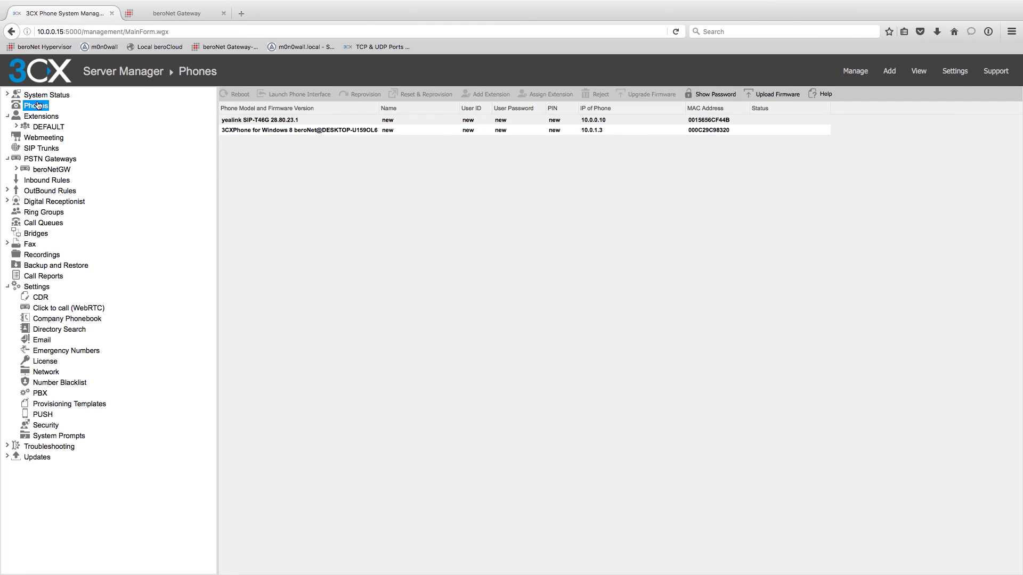
click(290, 133)
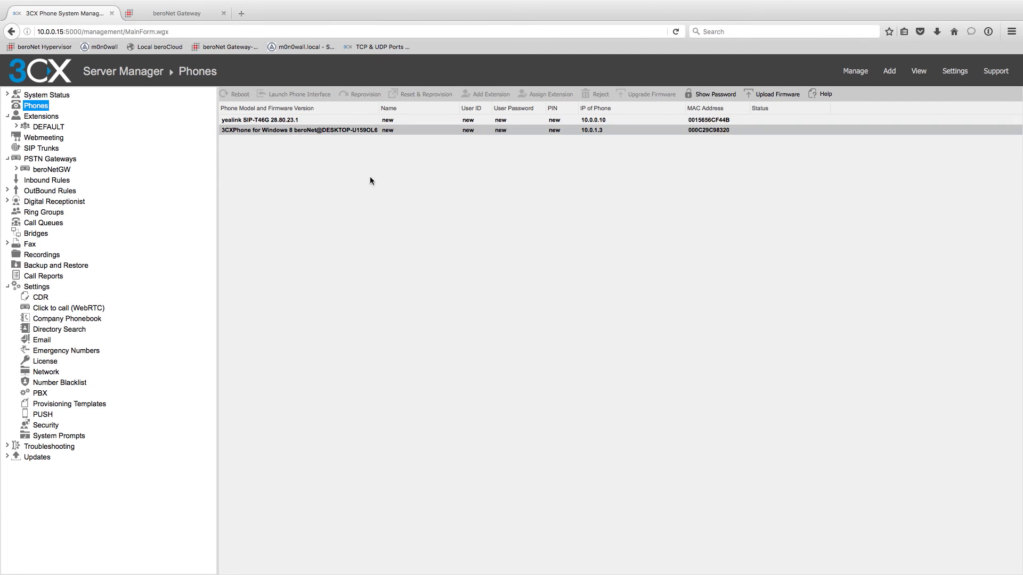
click(551, 94)
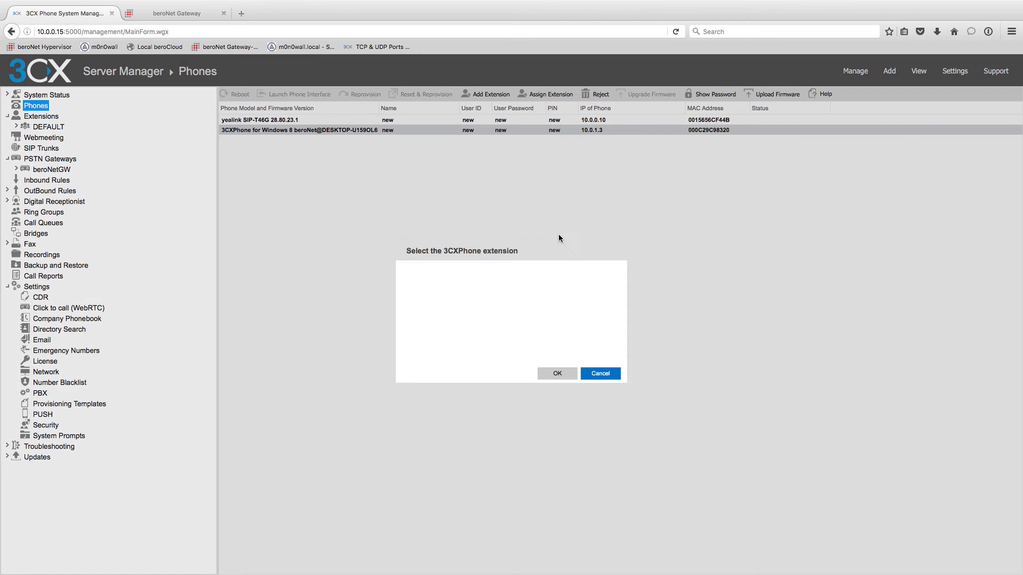
click(430, 278)
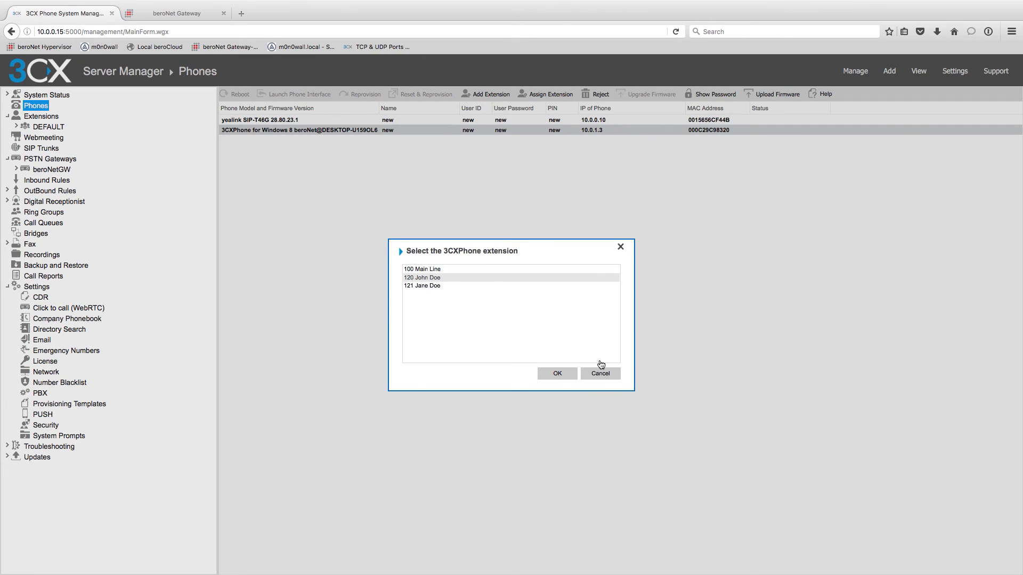
click(557, 374)
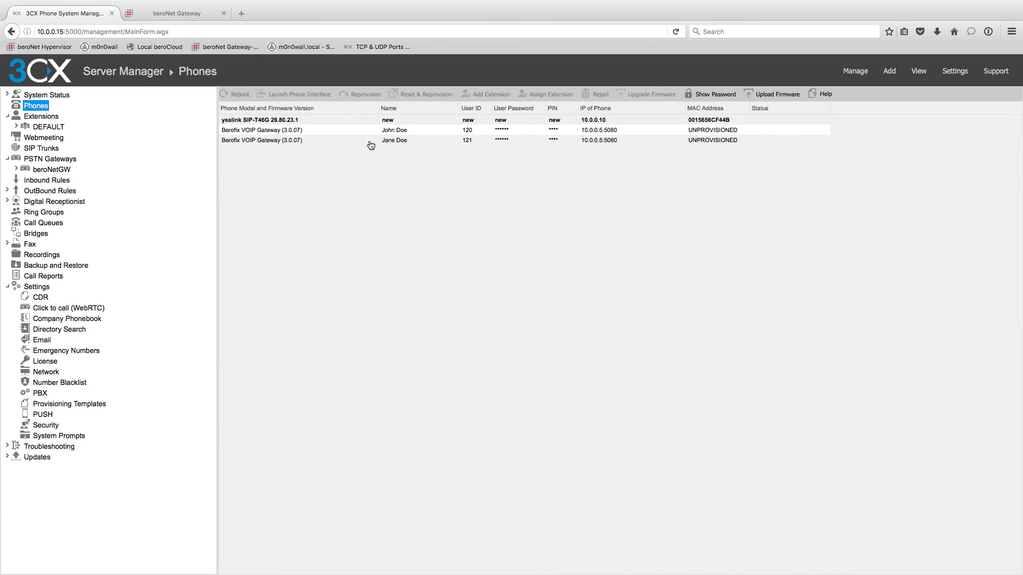
Assign extension 121 to the Yealink SIP-T46G and save its provisioning settings
click(269, 120)
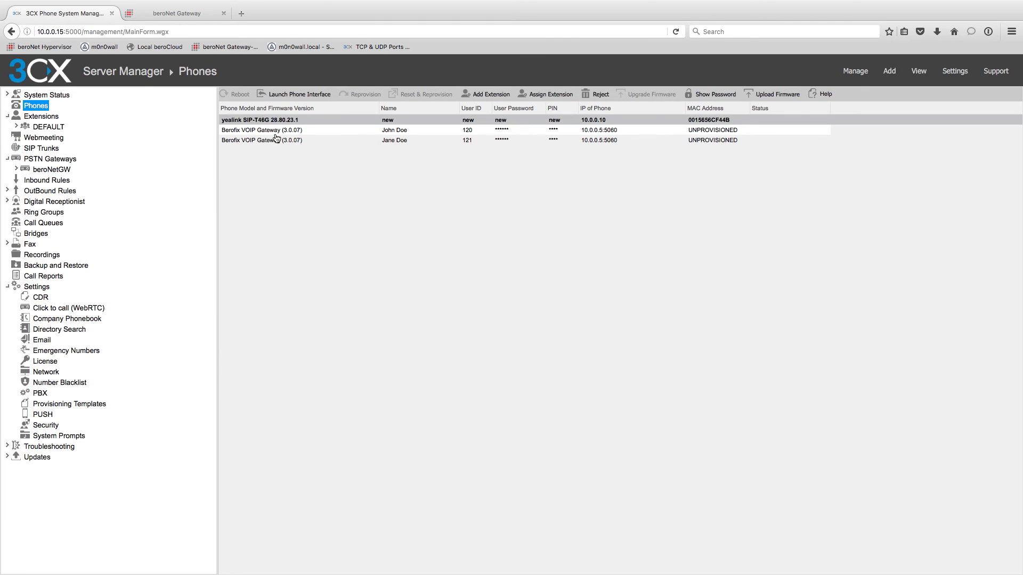
right_click(260, 122)
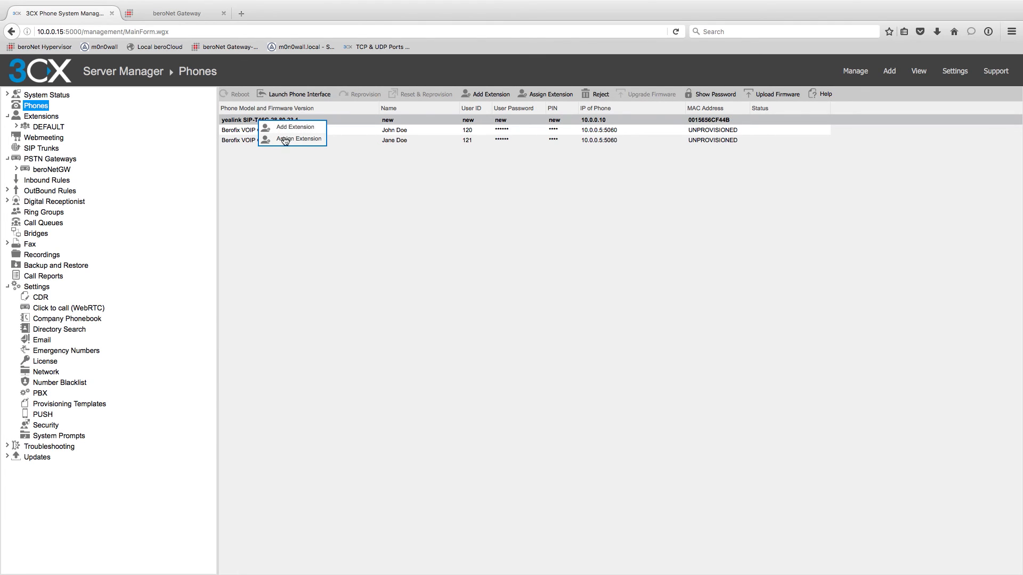
click(287, 140)
click(425, 286)
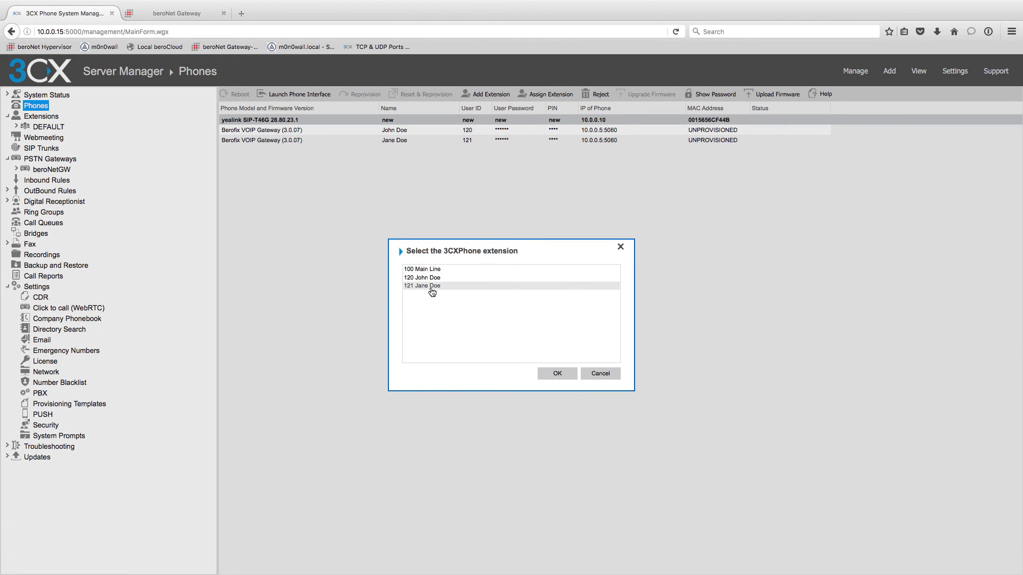
click(556, 374)
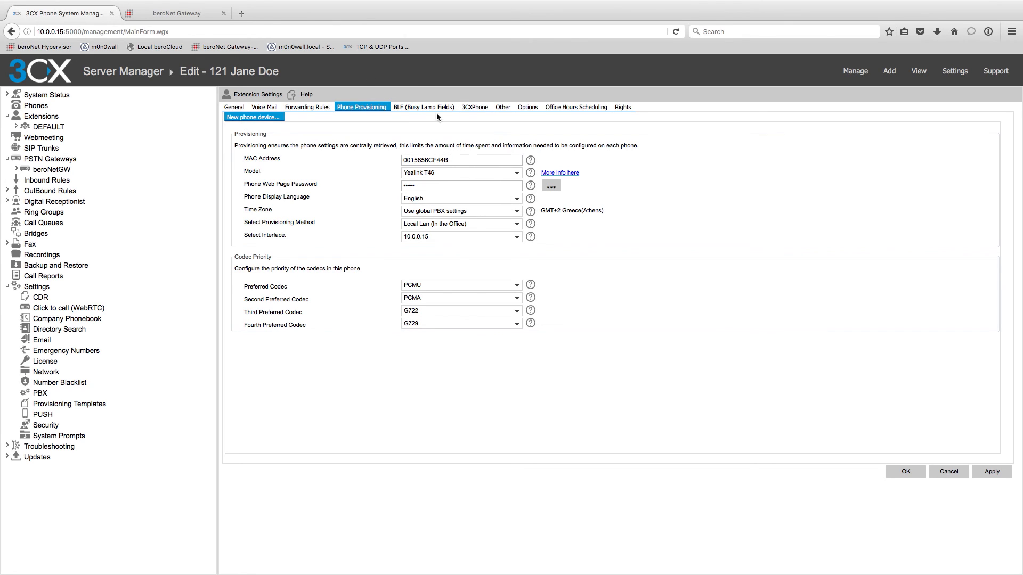
click(992, 471)
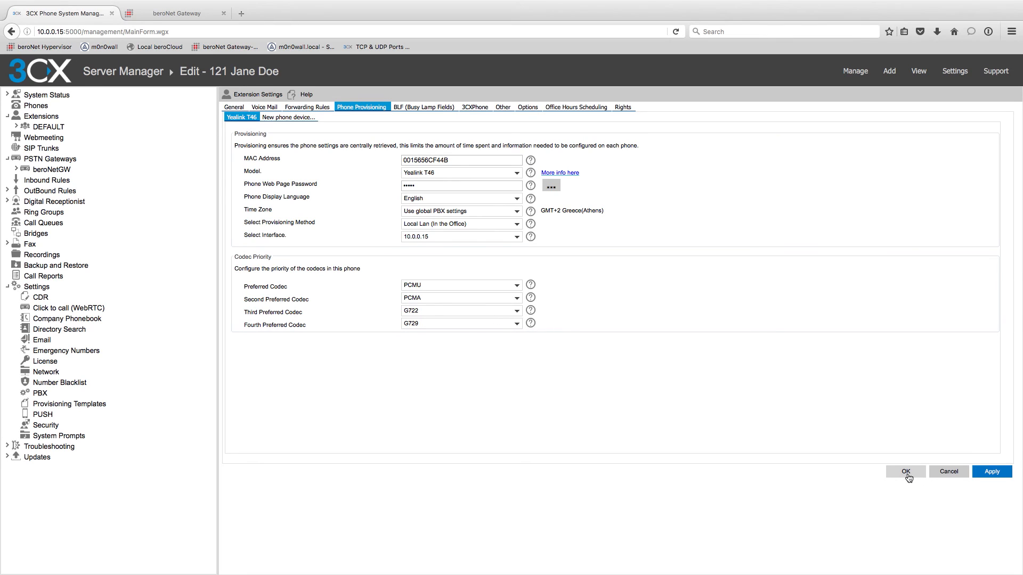
click(907, 472)
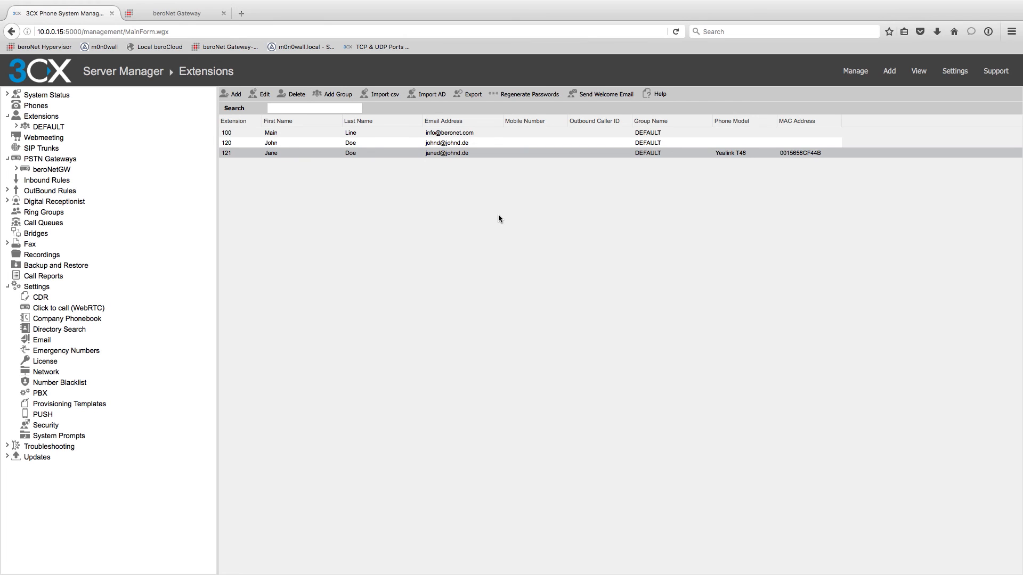
Check the gateway dialplan's sip-analog rule for destination 120
click(176, 13)
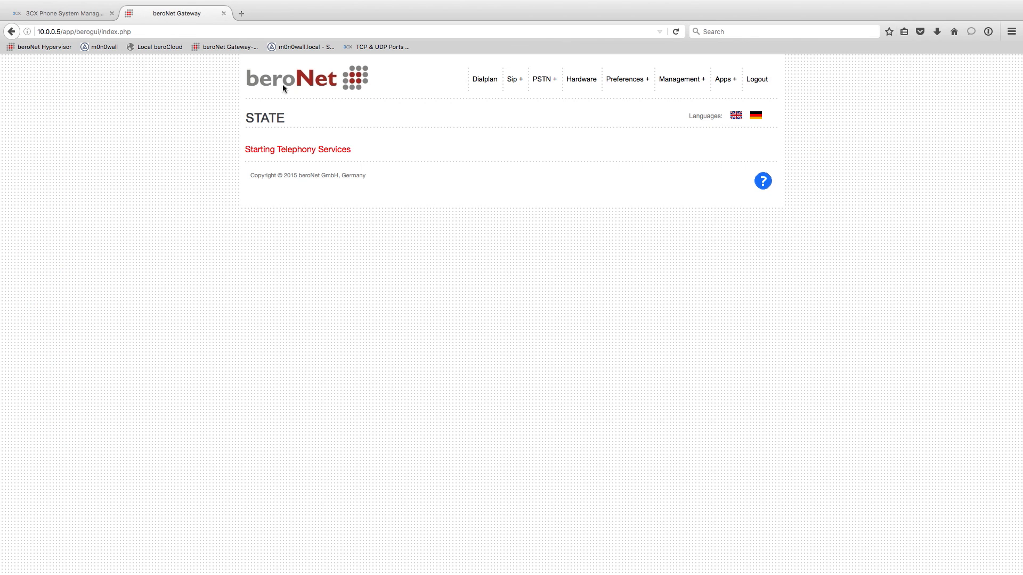
click(479, 79)
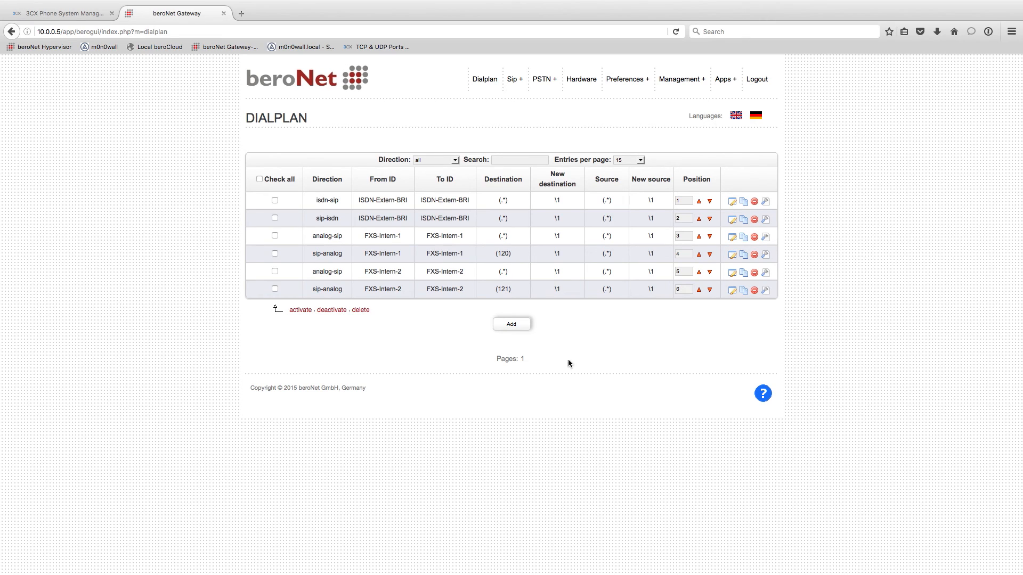
drag(522, 255, 313, 254)
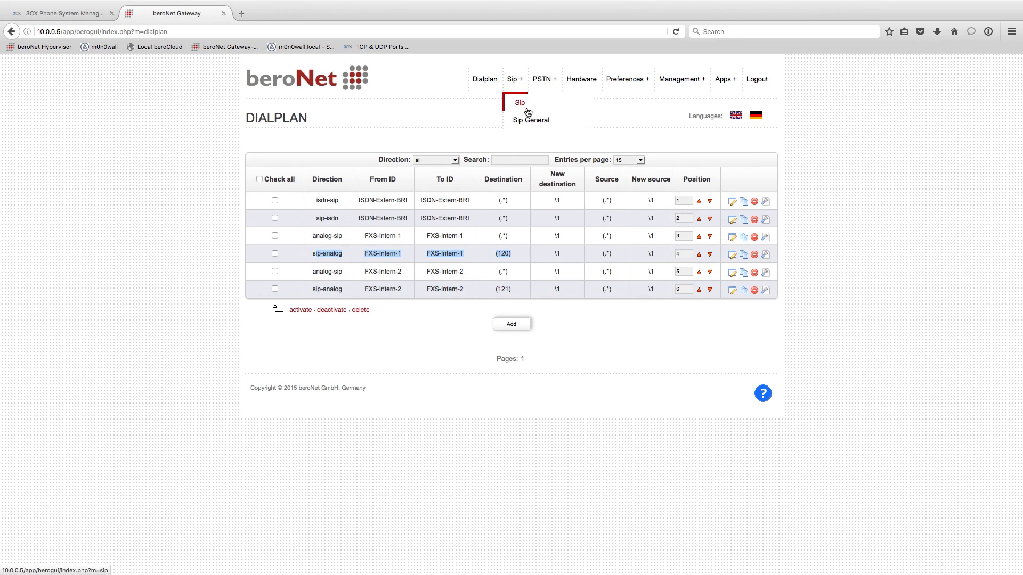
Review State: ISDN links down, analog ports idle, registrations 120, 121 and 90001 up
mouse_move(550, 84)
mouse_move(682, 80)
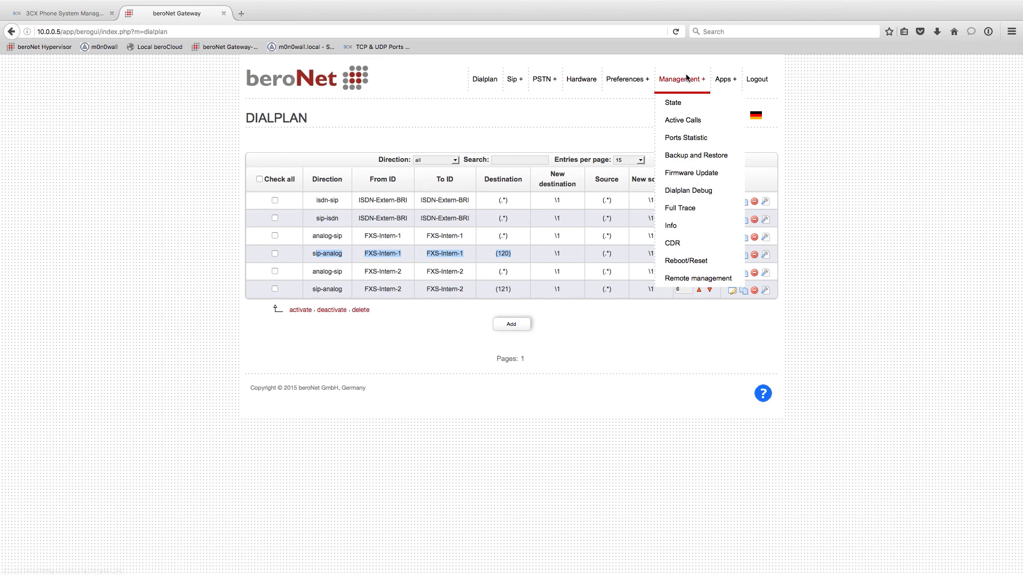
click(679, 103)
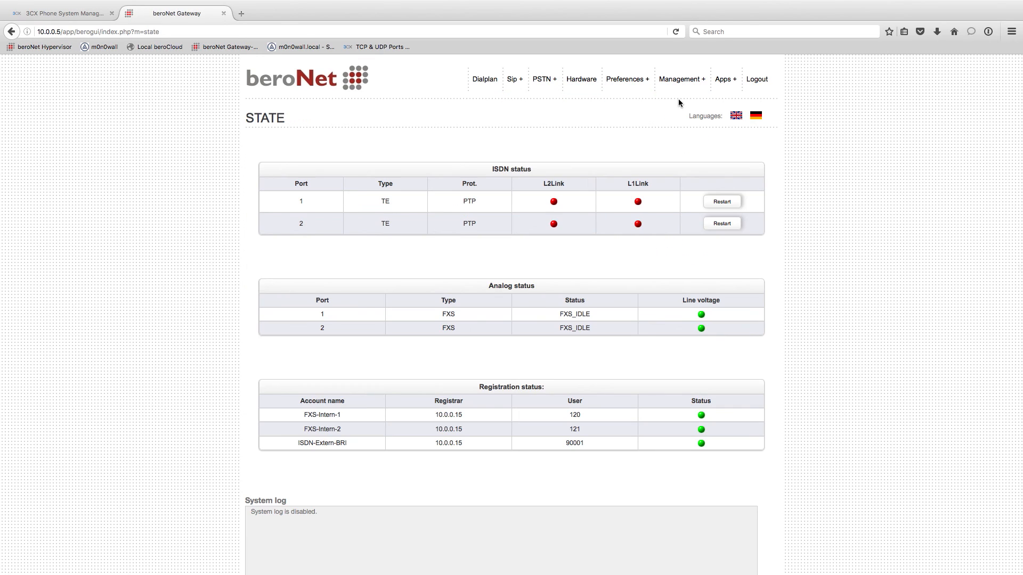
drag(679, 300, 822, 461)
click(822, 461)
drag(280, 441, 764, 432)
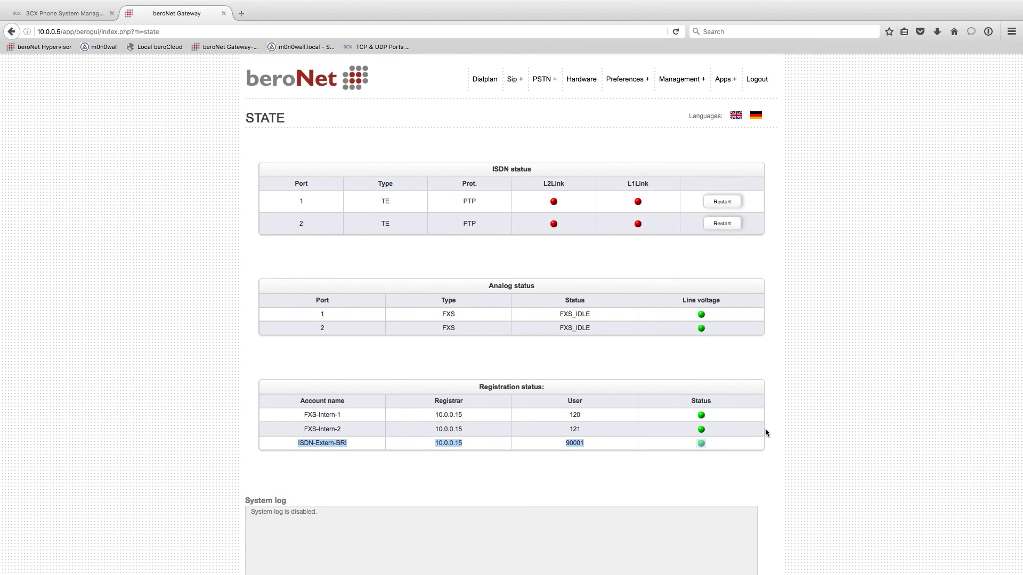
click(341, 433)
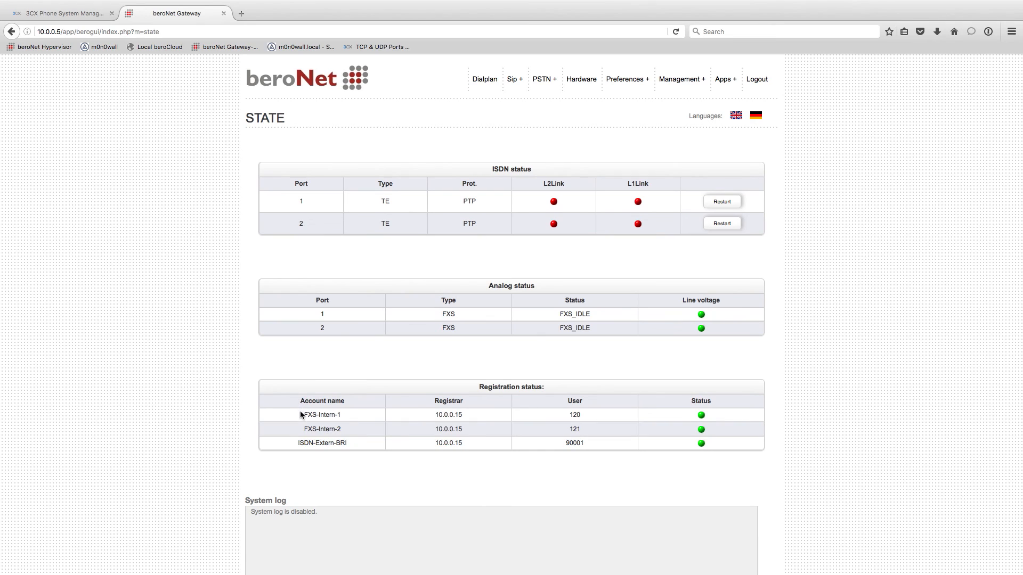
drag(300, 411, 737, 429)
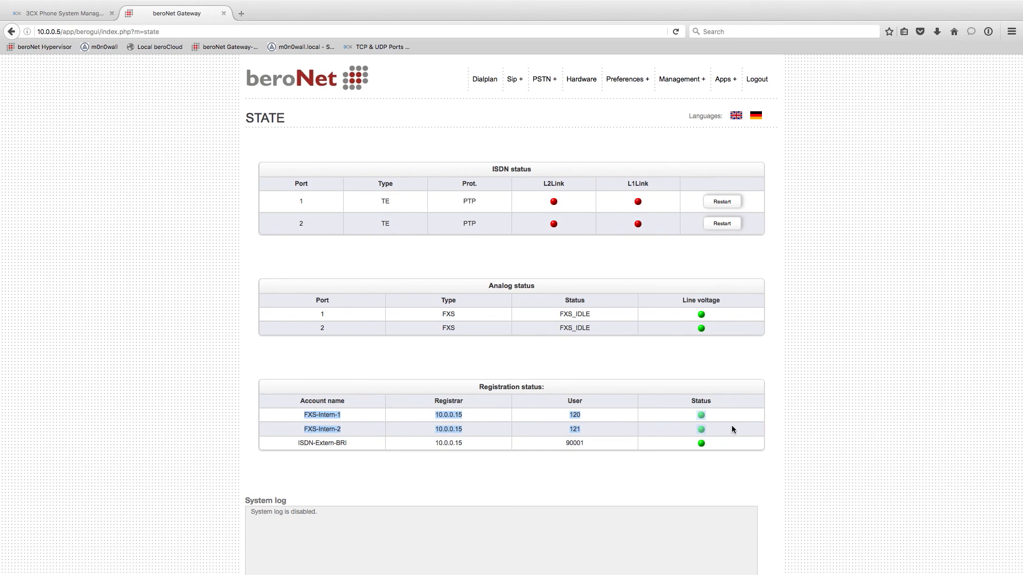
click(738, 429)
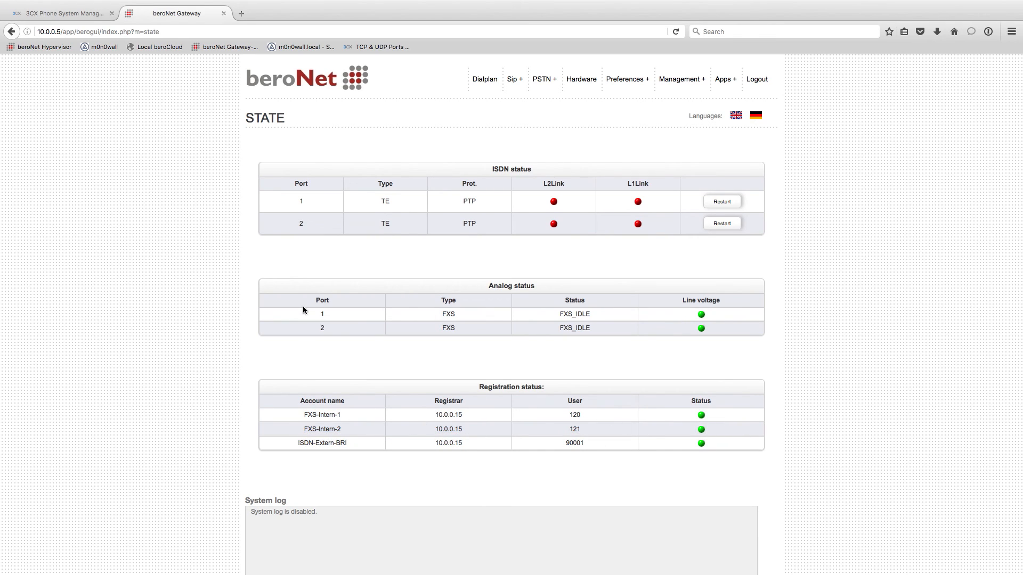
drag(314, 313, 799, 335)
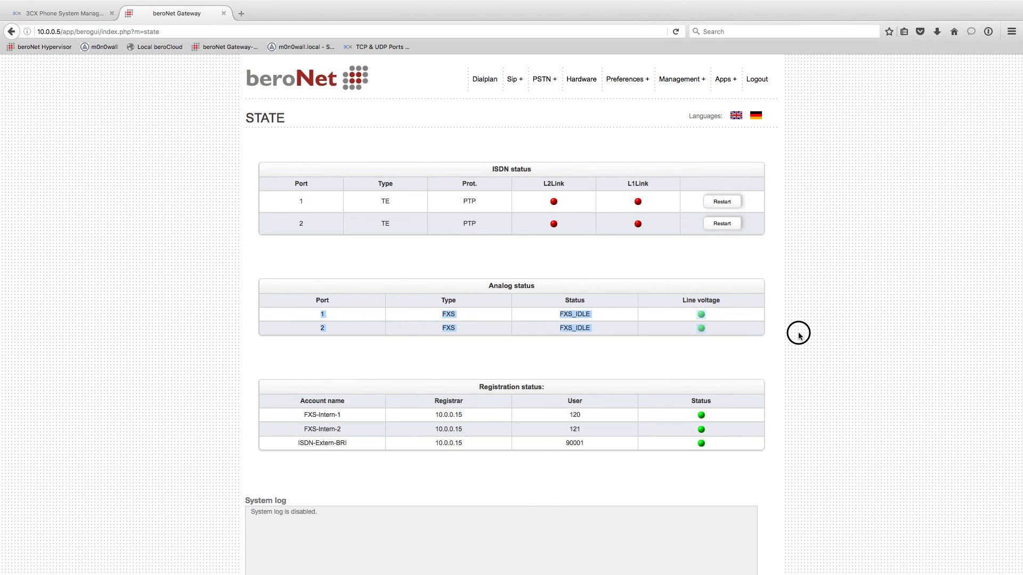
click(792, 336)
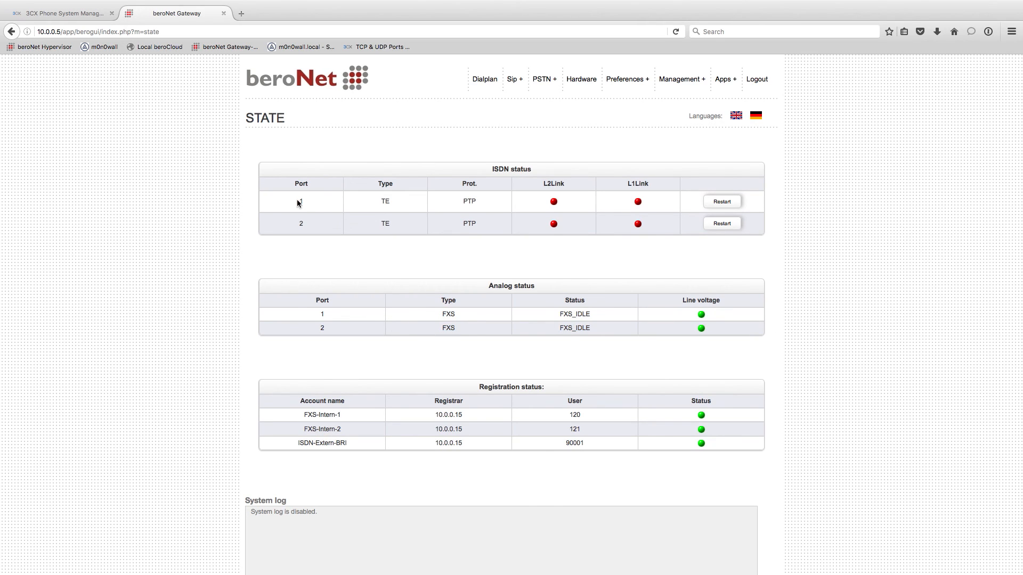
drag(297, 203, 668, 232)
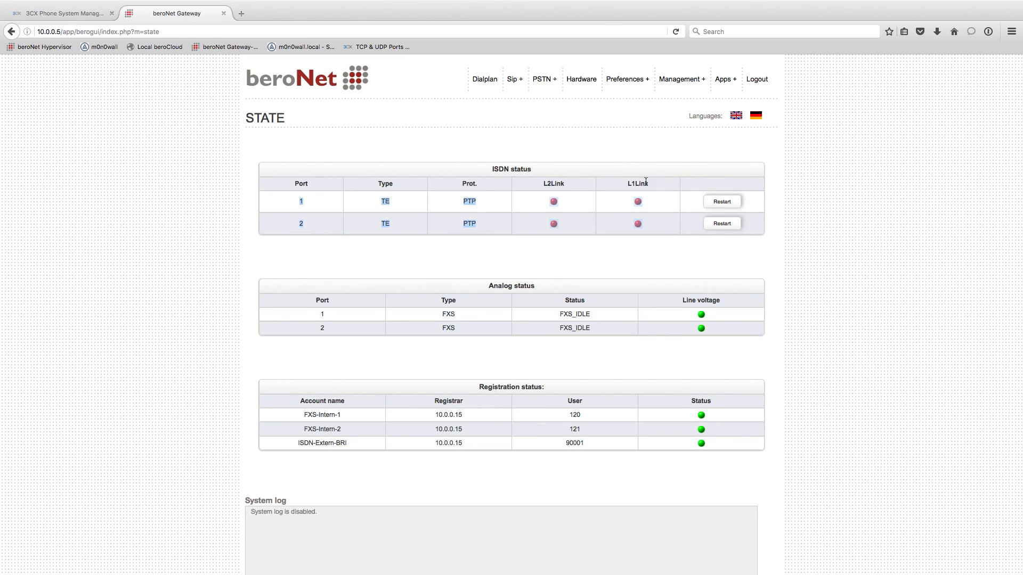
click(643, 211)
Show the Hardware page's port assignment diagram labelling BRI1, BRI2, FXS1 and FXS2
mouse_move(558, 85)
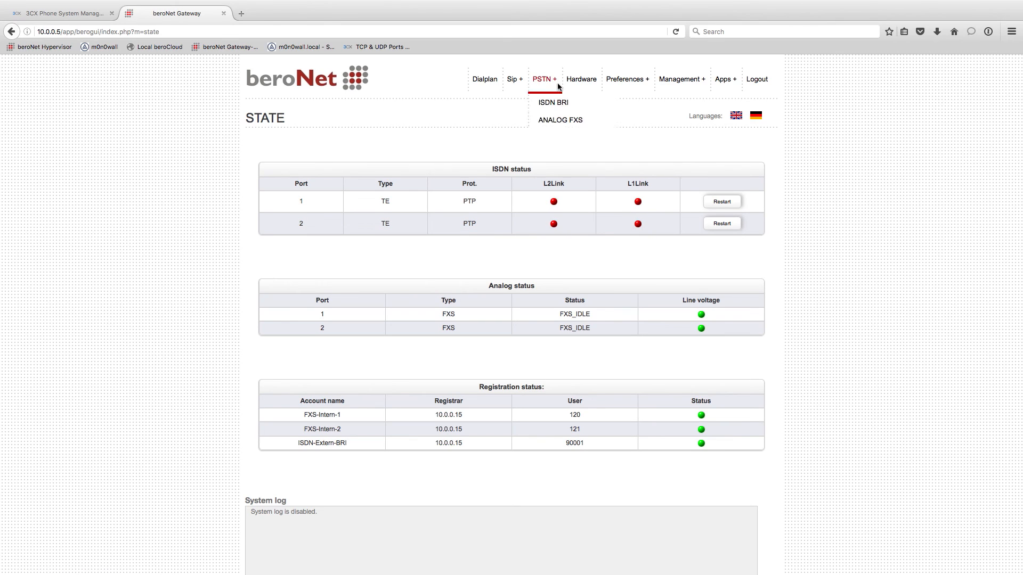
click(590, 85)
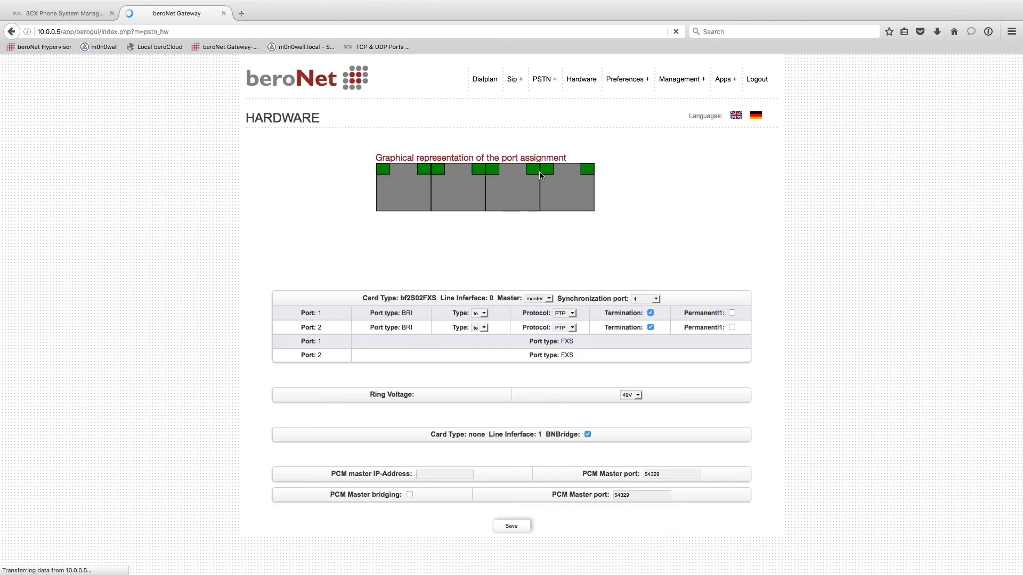
click(400, 164)
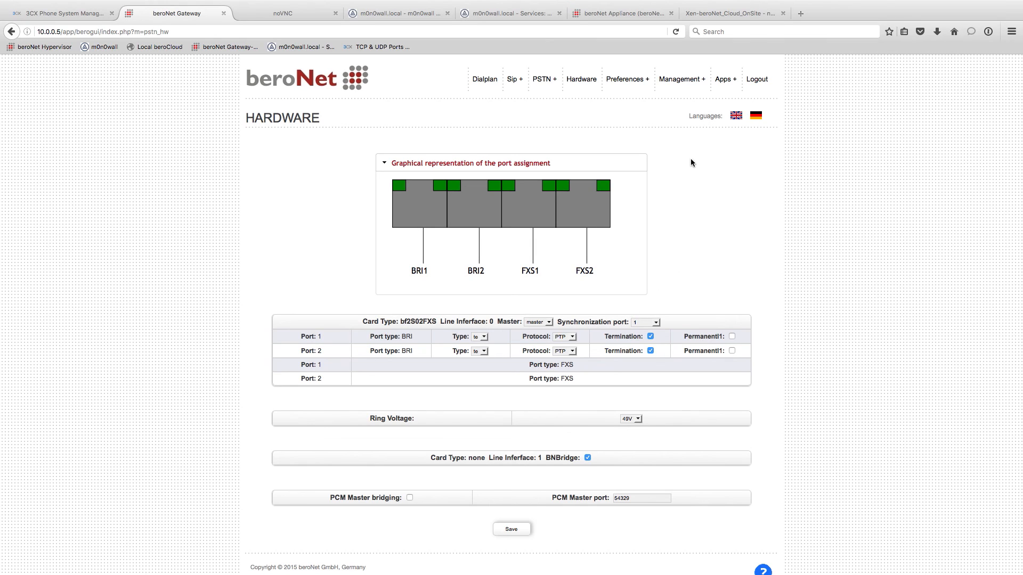
mouse_move(684, 87)
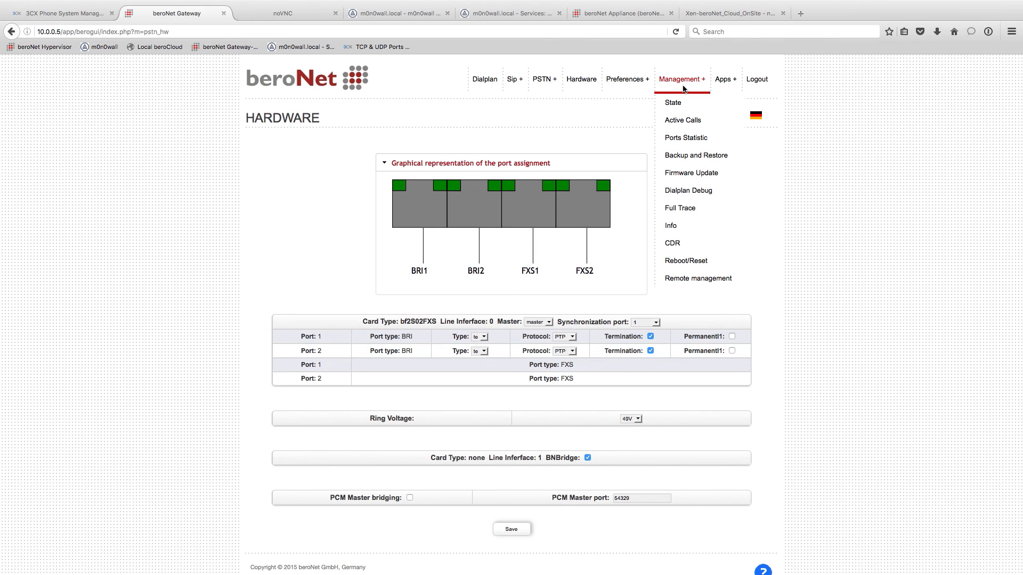
Open the Remote management settings and log in with the admin account
mouse_move(635, 82)
click(699, 278)
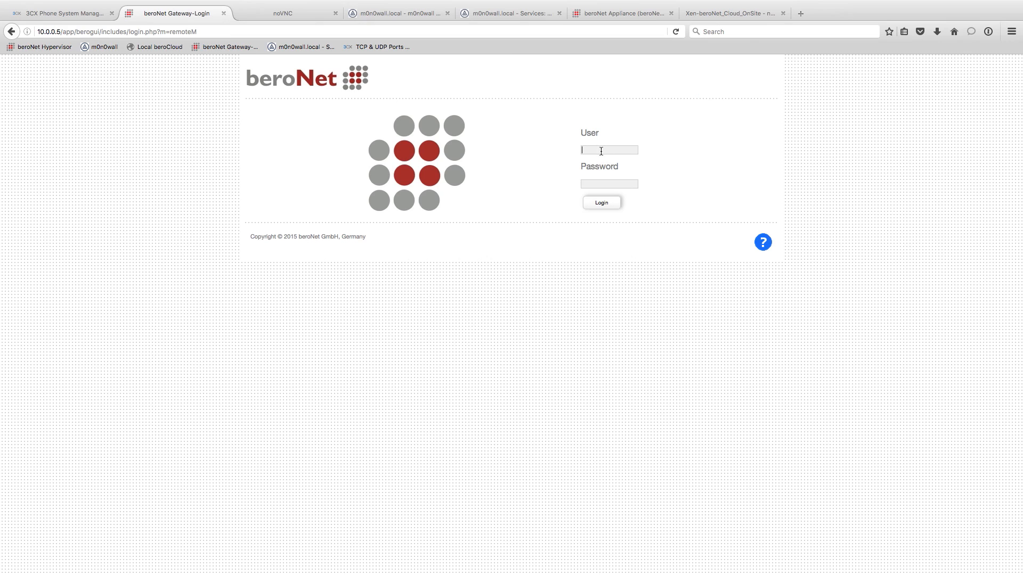
text(admin)
key(Tab)
key(Return)
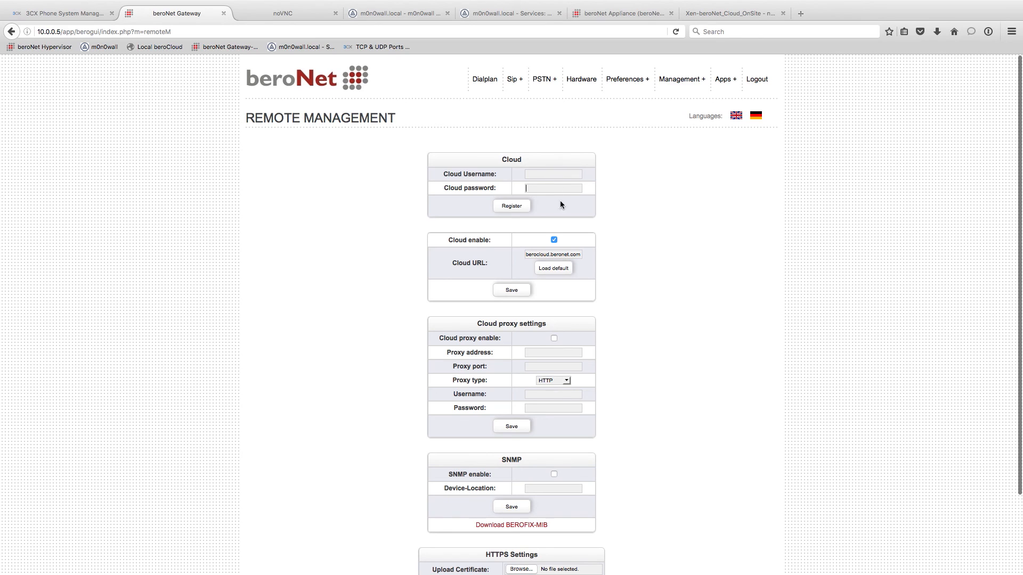
Replace the Cloud URL berocloud.beronet.com with 10.0.0.12 and save it
triple_click(553, 255)
text(10.)
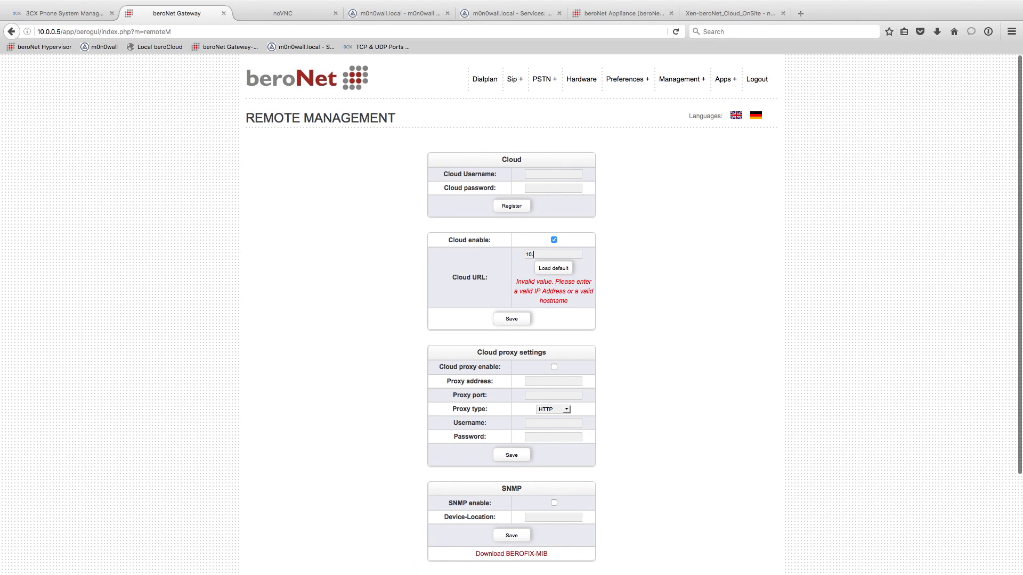
text(0.0.12)
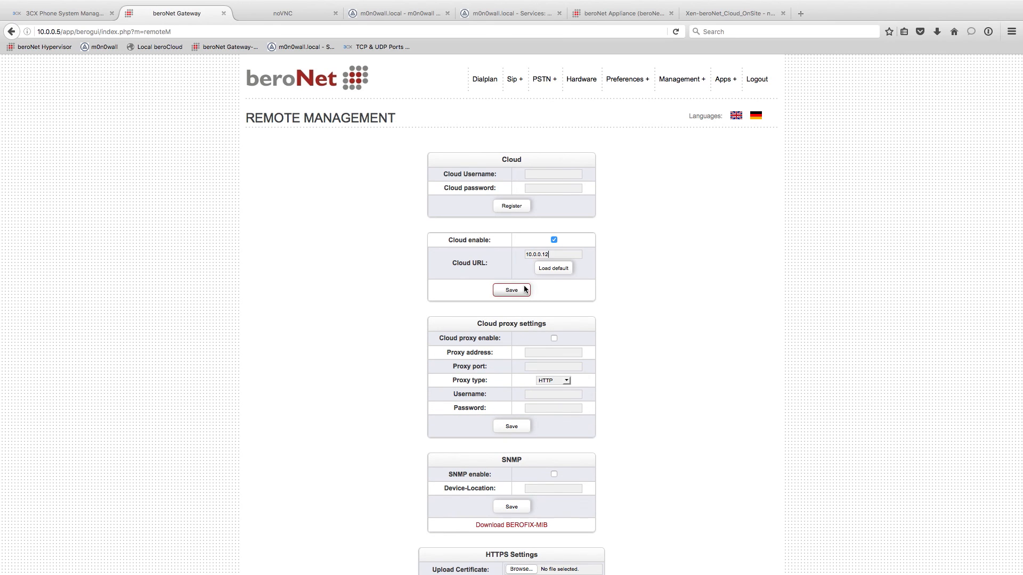
click(508, 293)
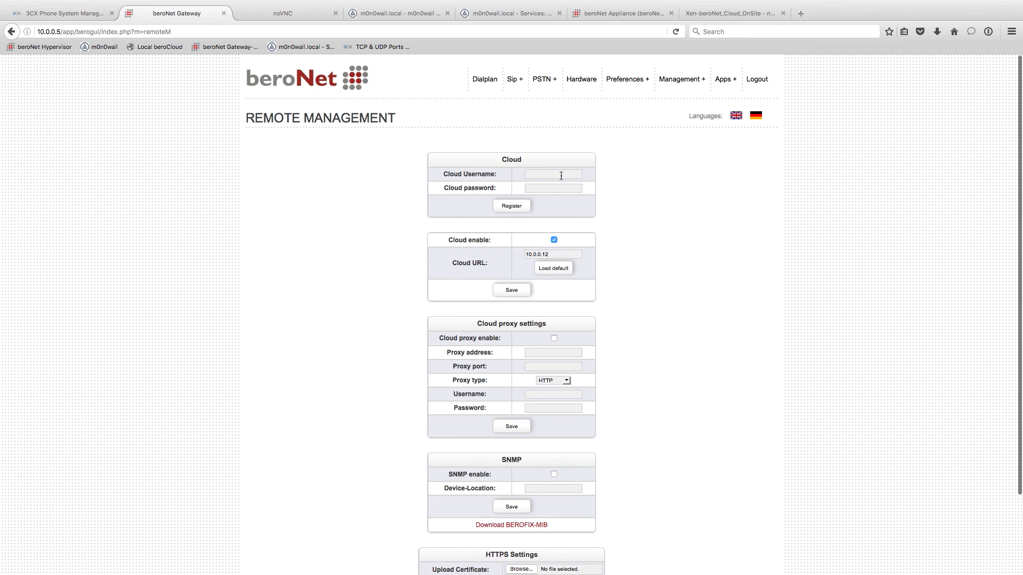
Enter the cloud account username, register the gateway, and activate it via the yellow badge
text(dmadmin)
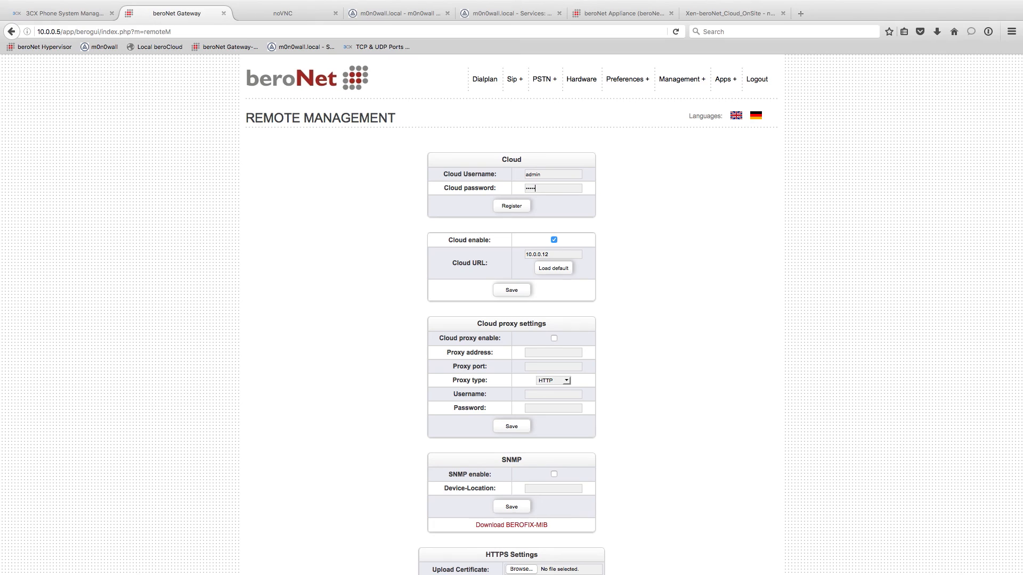
click(513, 207)
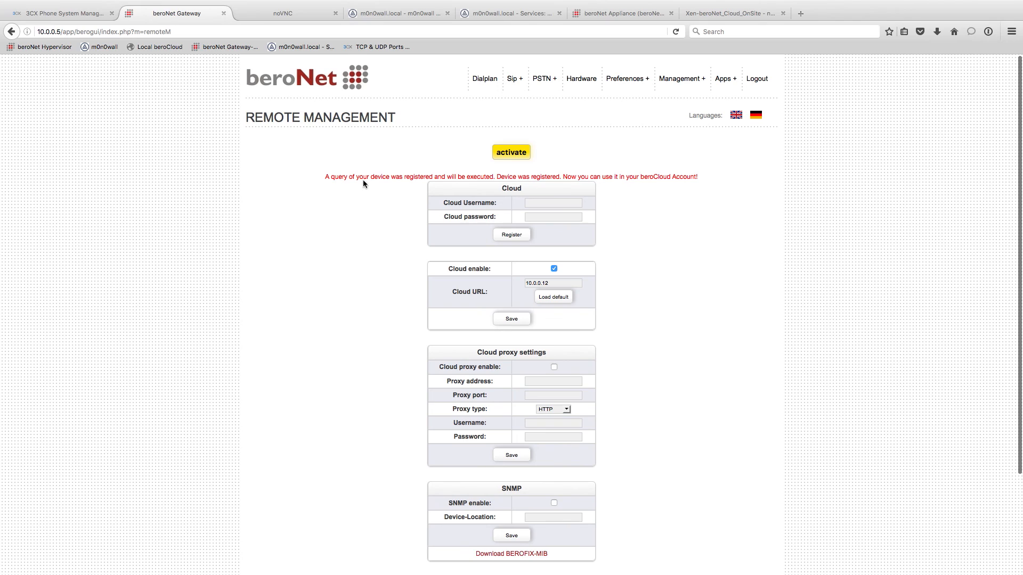
drag(325, 176, 719, 178)
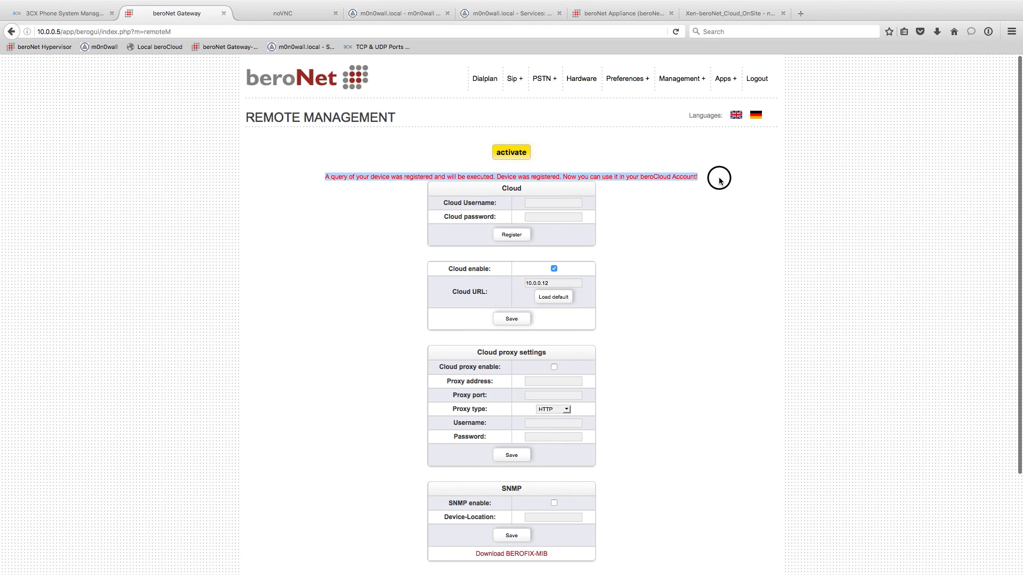
click(512, 152)
Load the on-site beroCloud at 10.0.0.12 in a new browser tab
click(737, 13)
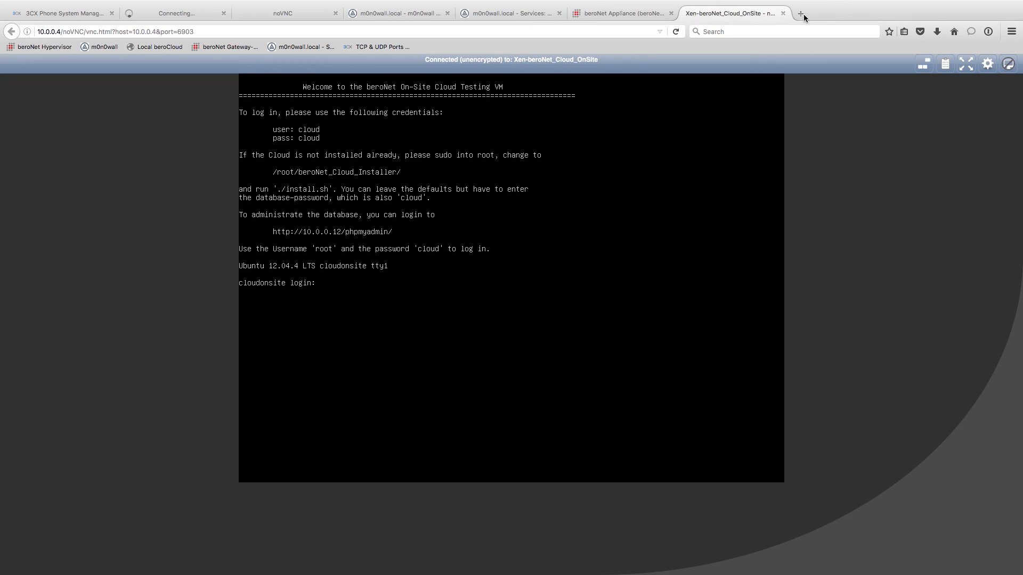
click(801, 12)
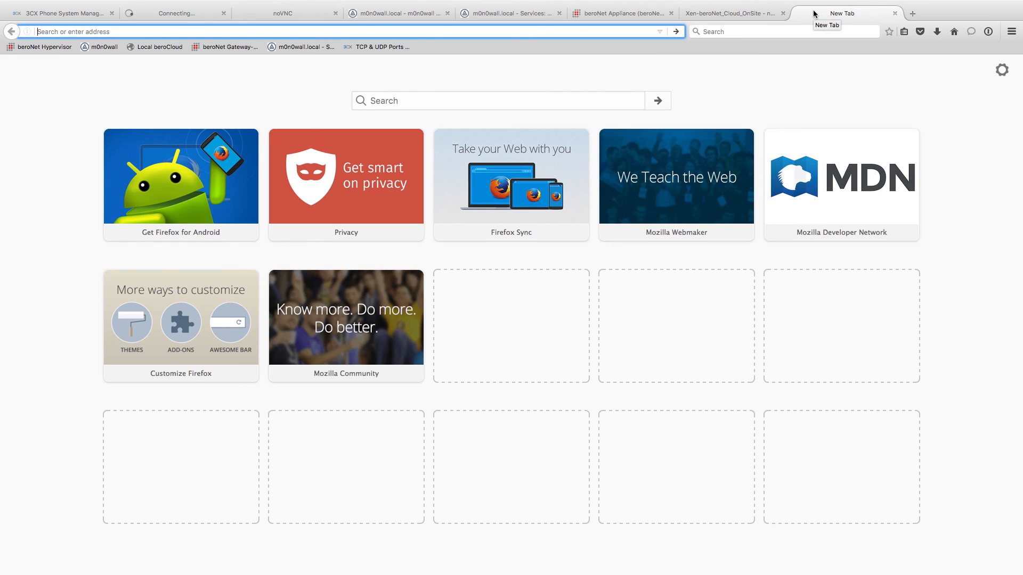
text(10.)
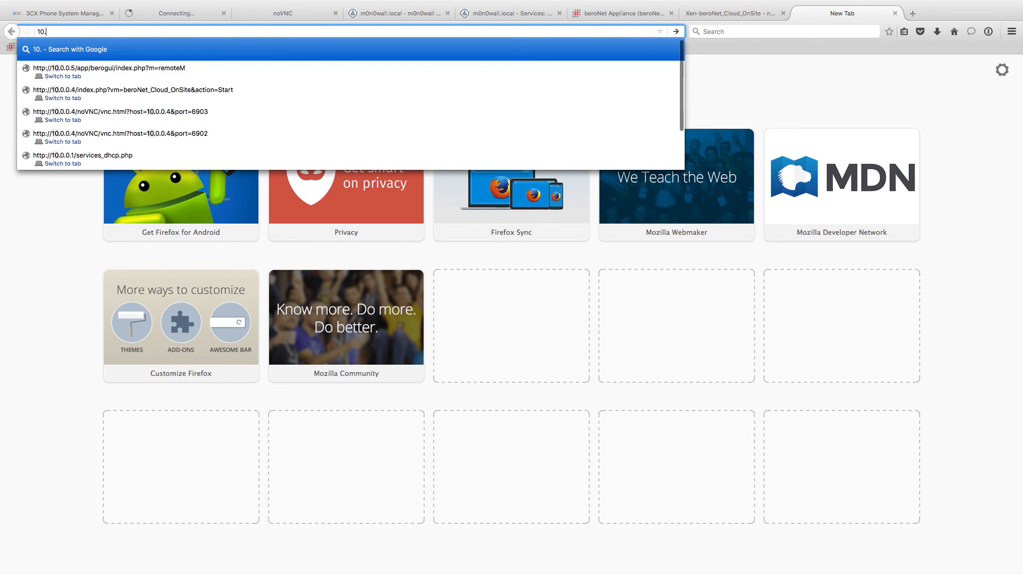
text(0.0.12)
key(Return)
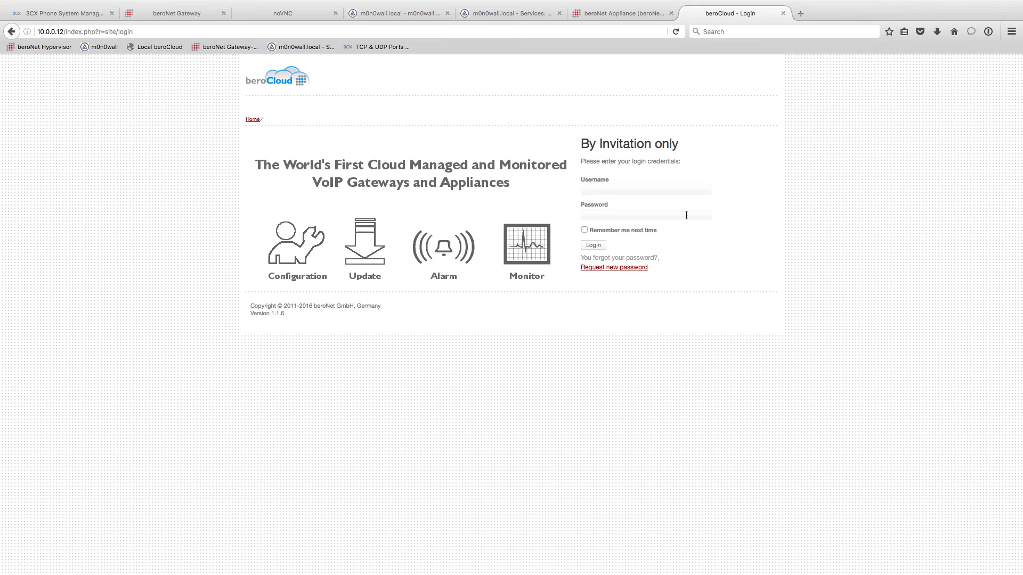
Sign into beroCloud with the saved admin login
click(634, 190)
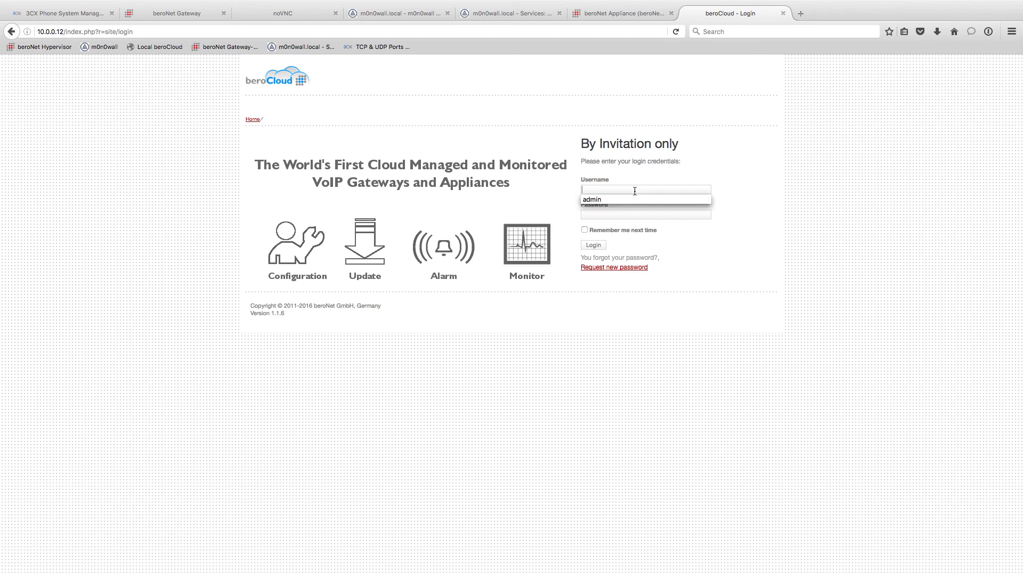
key(Down)
key(Return)
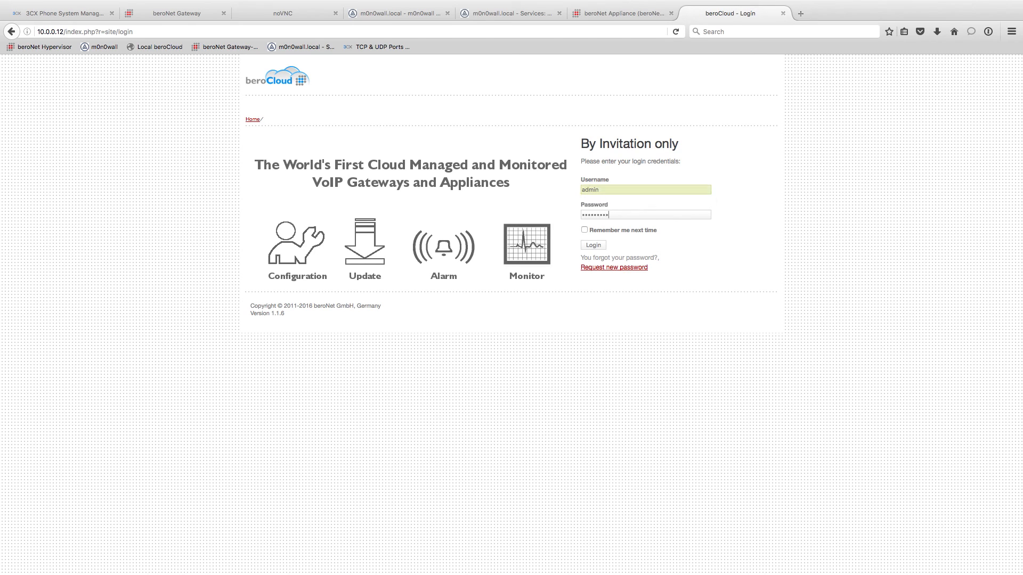
key(Tab)
key(Return)
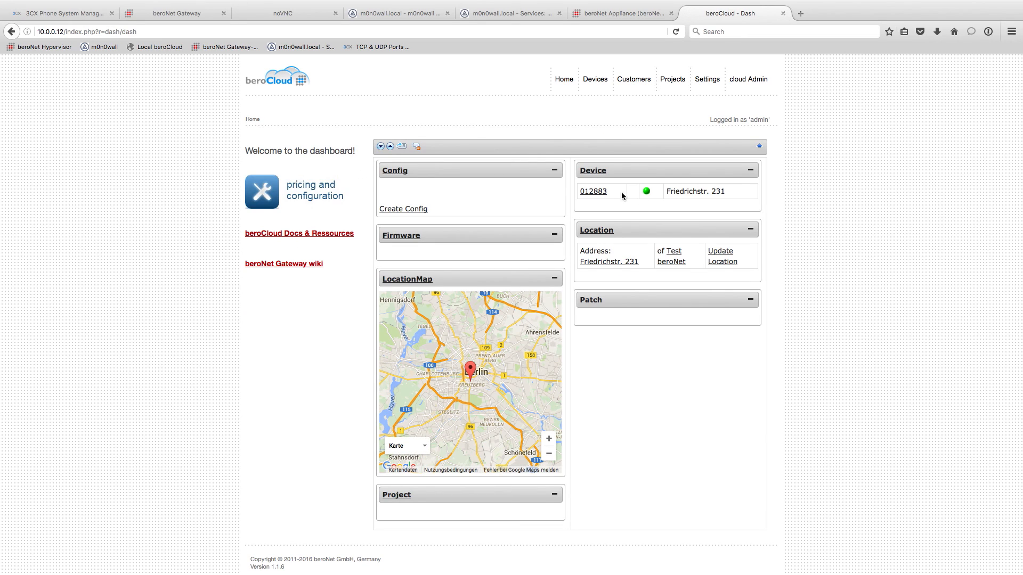
Go from the beroCloud dashboard to the Devices list
mouse_move(732, 193)
mouse_down()
mouse_move(646, 187)
mouse_move(732, 181)
mouse_up()
drag(646, 163, 606, 60)
mouse_move(595, 81)
click(606, 105)
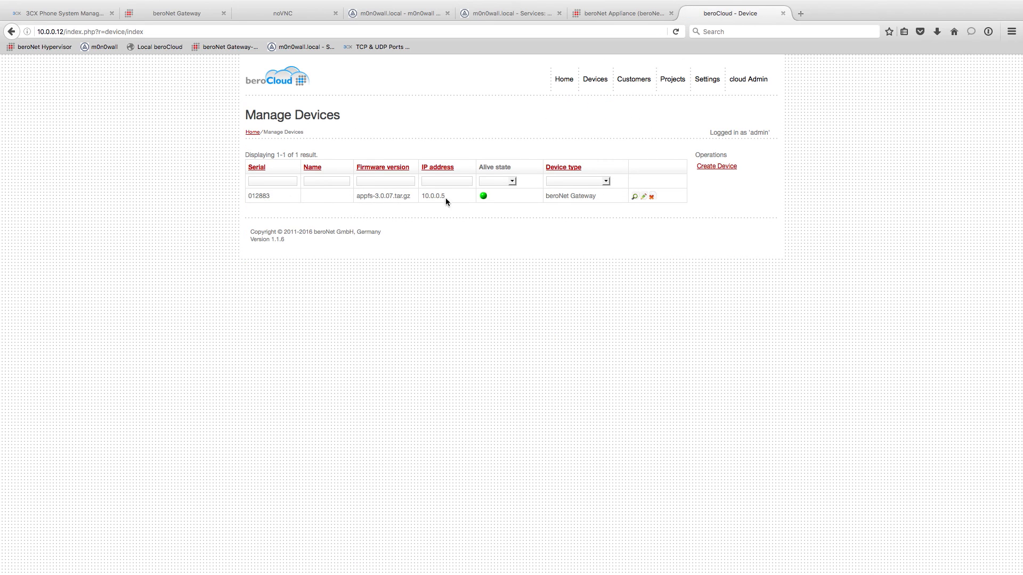
View the gateway's device details, including SIP account status, then its Monitoring & Alert settings
click(635, 196)
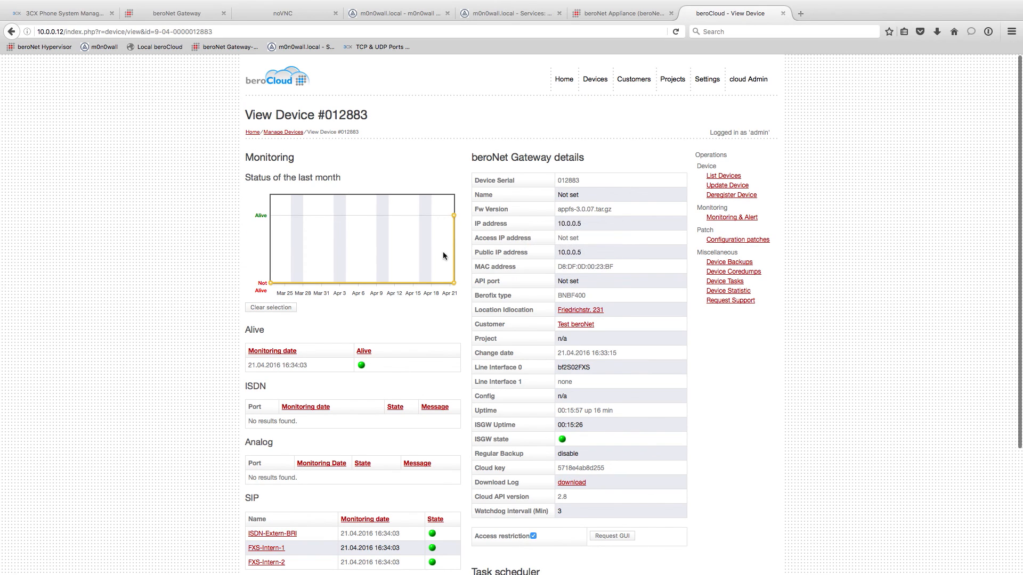
scroll(442, 253, down, 3)
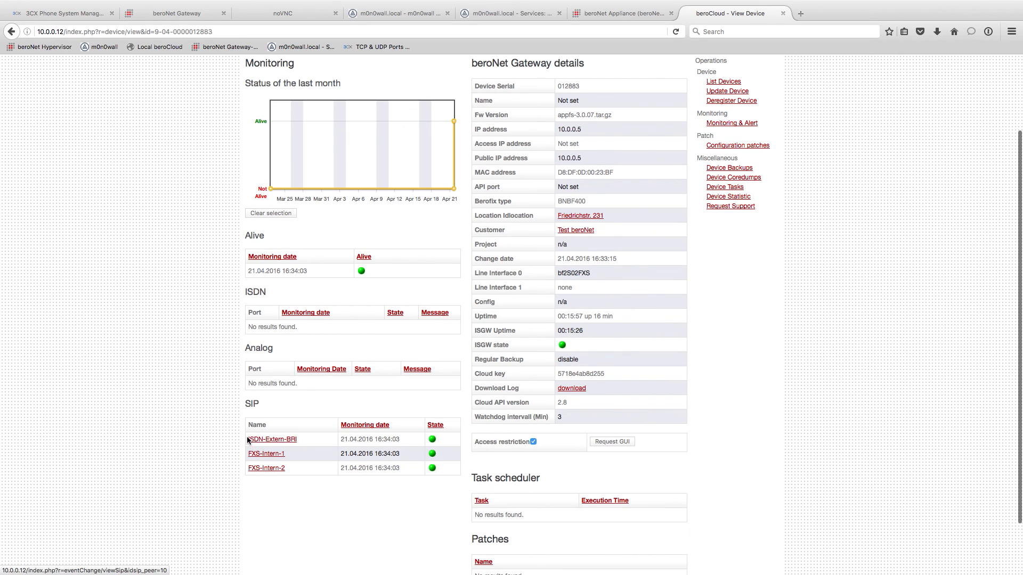
mouse_move(241, 433)
mouse_down()
mouse_move(270, 450)
mouse_move(383, 441)
mouse_move(240, 436)
mouse_up()
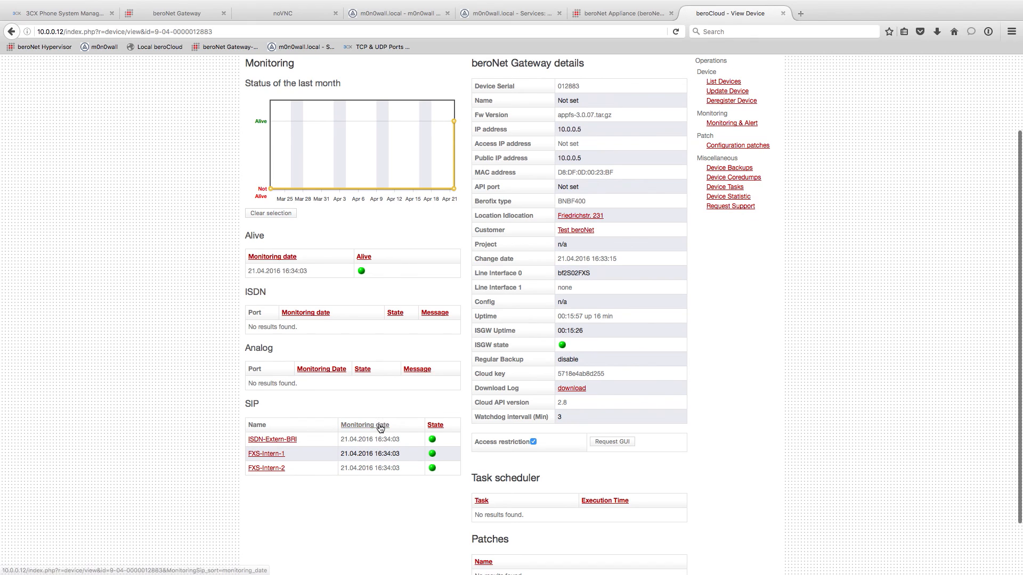
scroll(388, 361, up, 1)
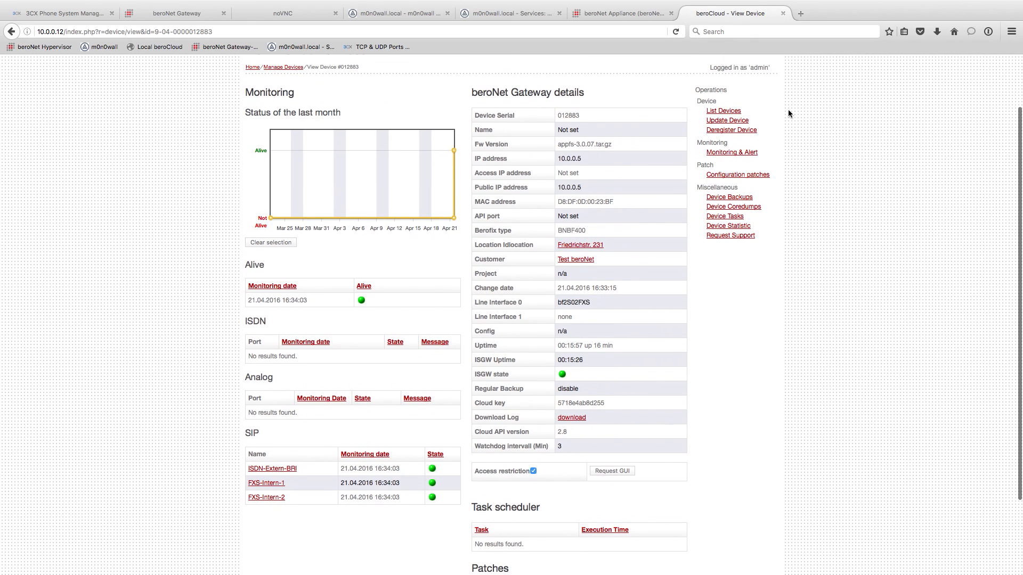
click(743, 154)
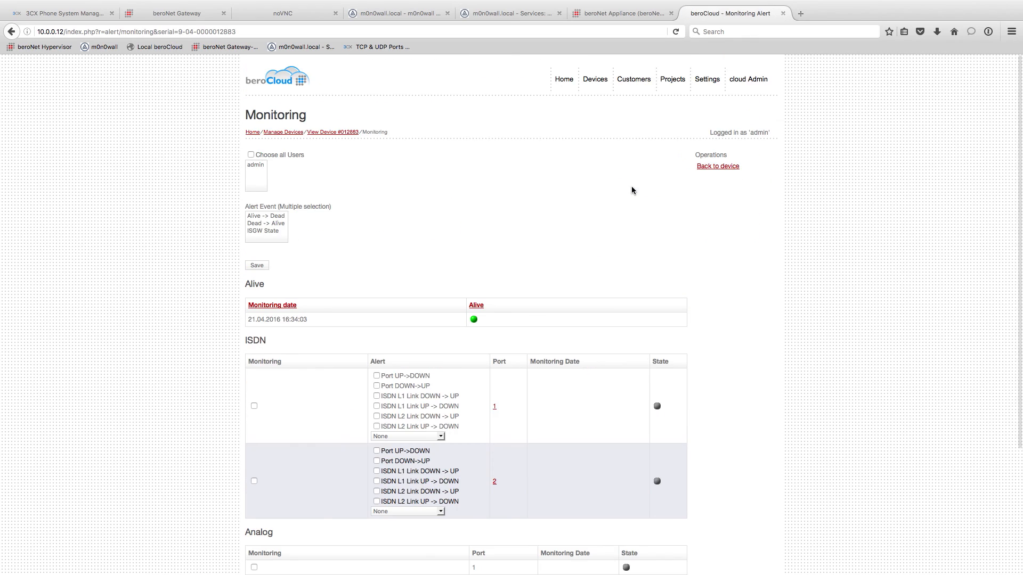
Review the ISDN, analog and SIP alert options, then return to View Device #012883
scroll(479, 297, down, 2)
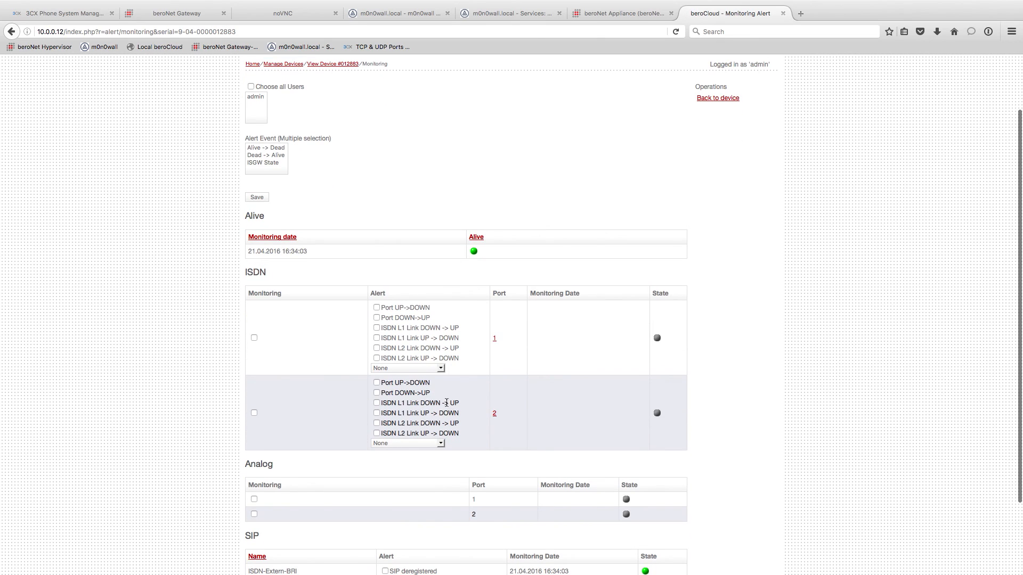
scroll(445, 391, down, 3)
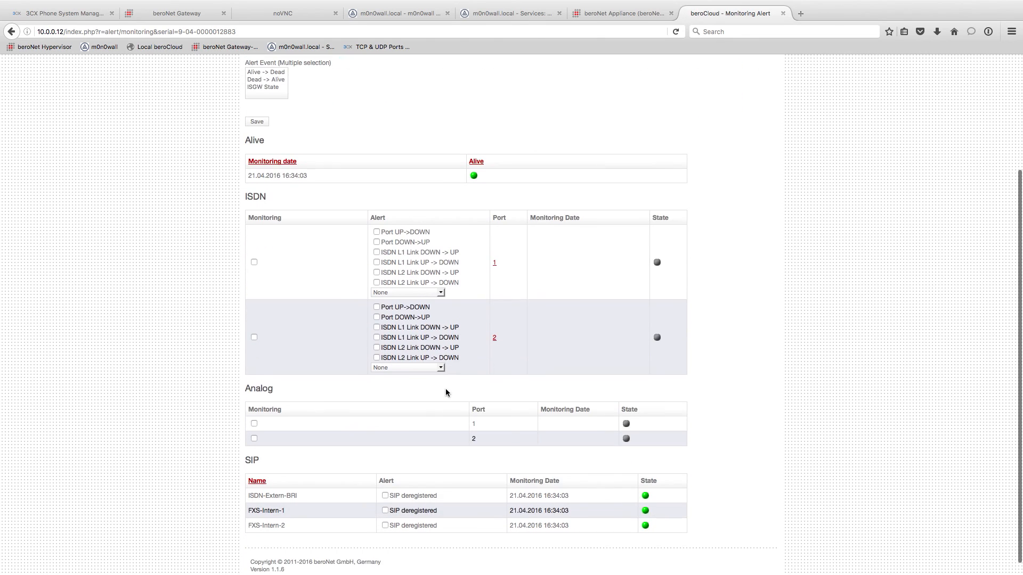
scroll(446, 392, up, 5)
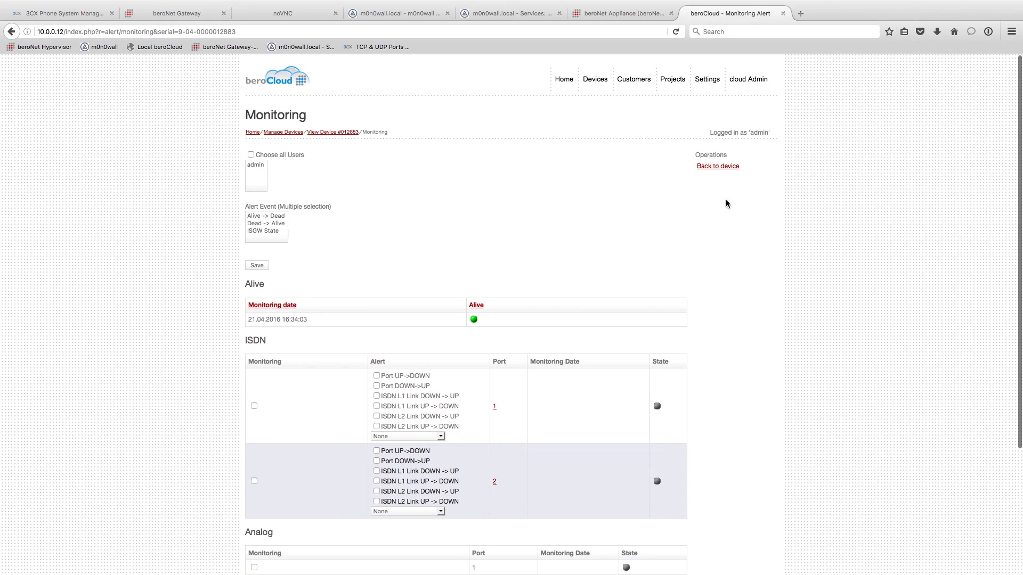
click(717, 165)
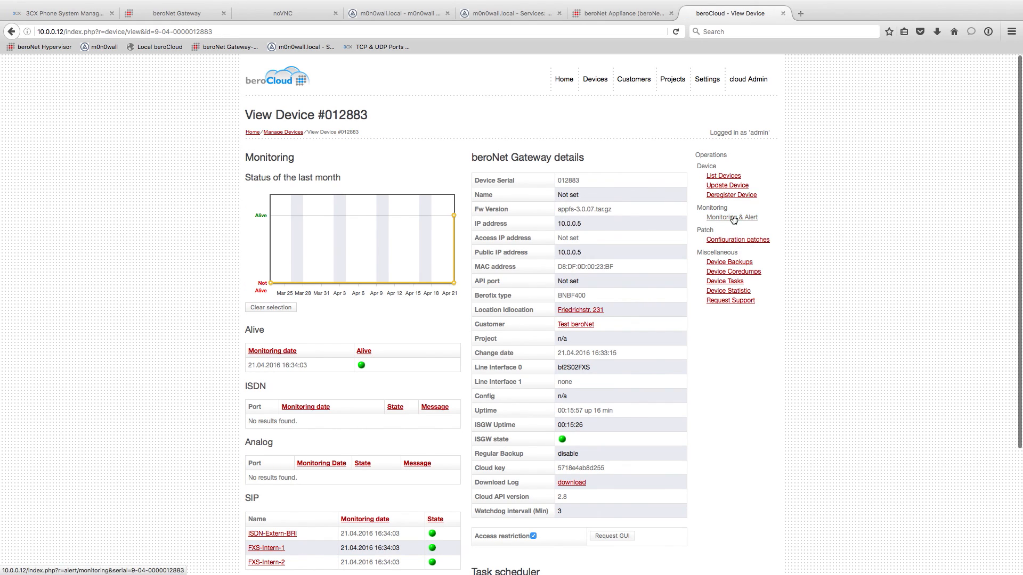
Check Device Backups, then set the gateway's Regular backup to monthly in Device Tasks and save
click(727, 262)
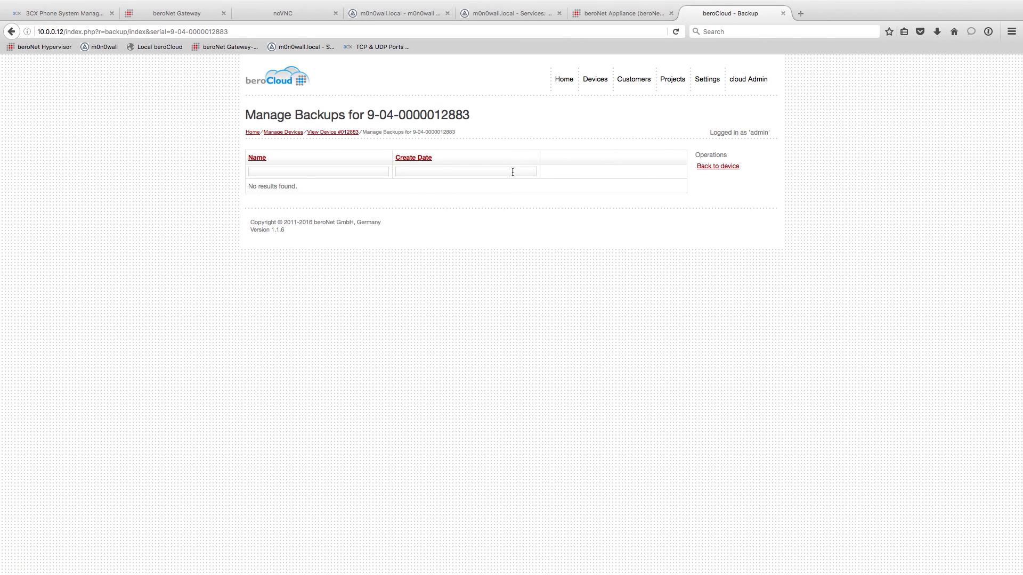
click(724, 167)
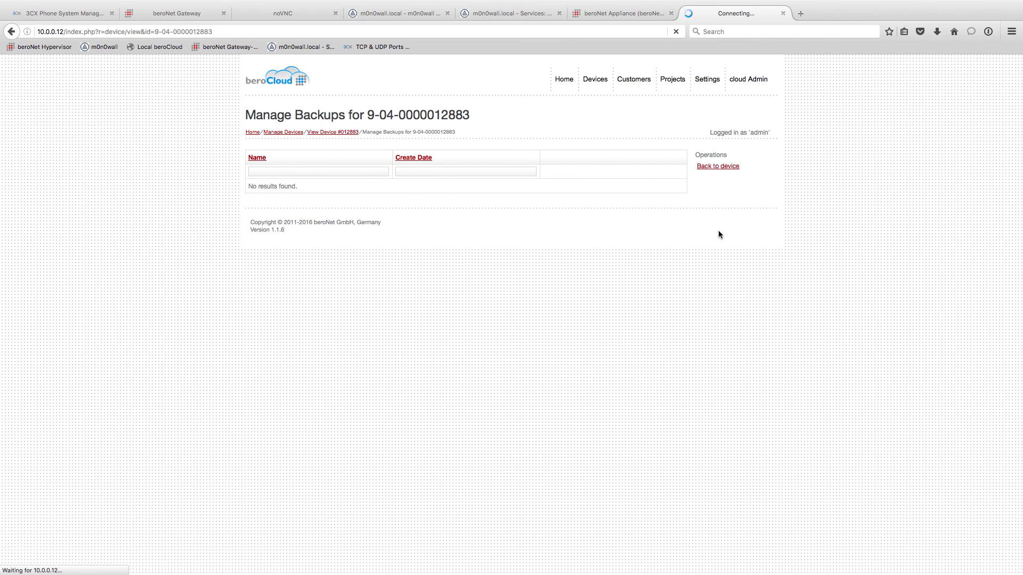
click(723, 282)
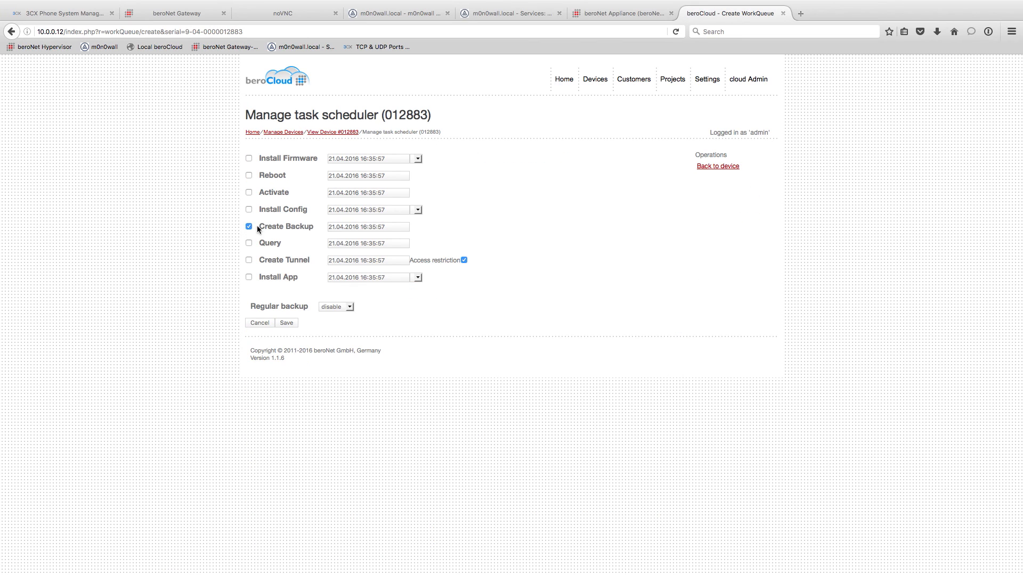
click(395, 227)
click(249, 308)
click(337, 308)
click(335, 339)
click(286, 324)
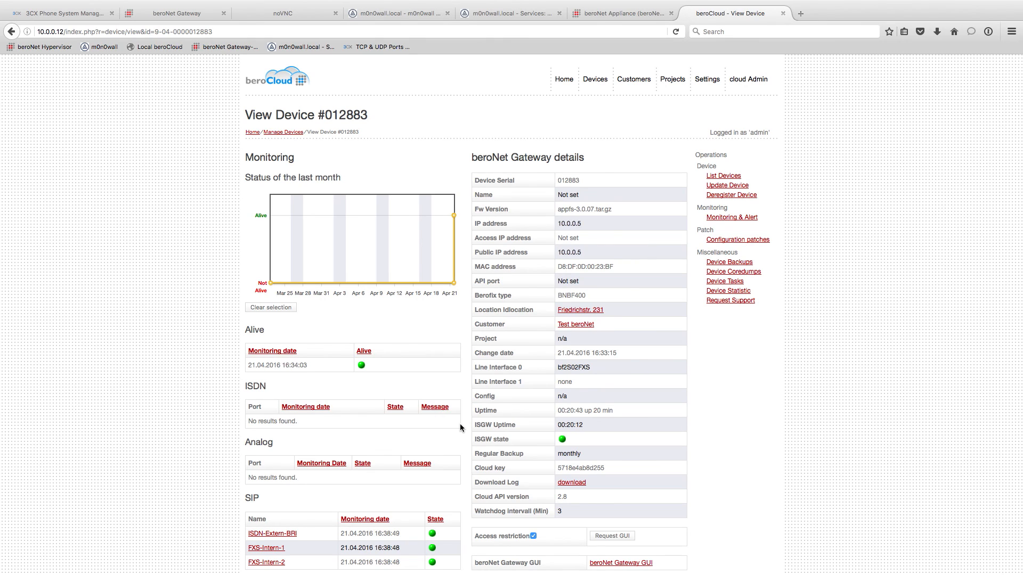
Point out the monthly Regular Backup value and the beroNet Gateway GUI entry
drag(478, 454, 635, 458)
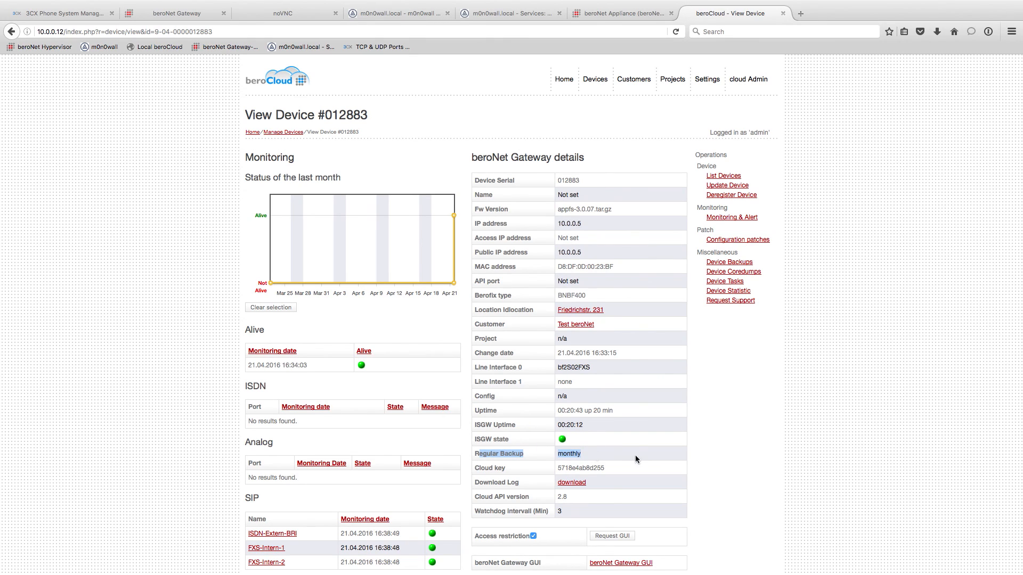
click(664, 452)
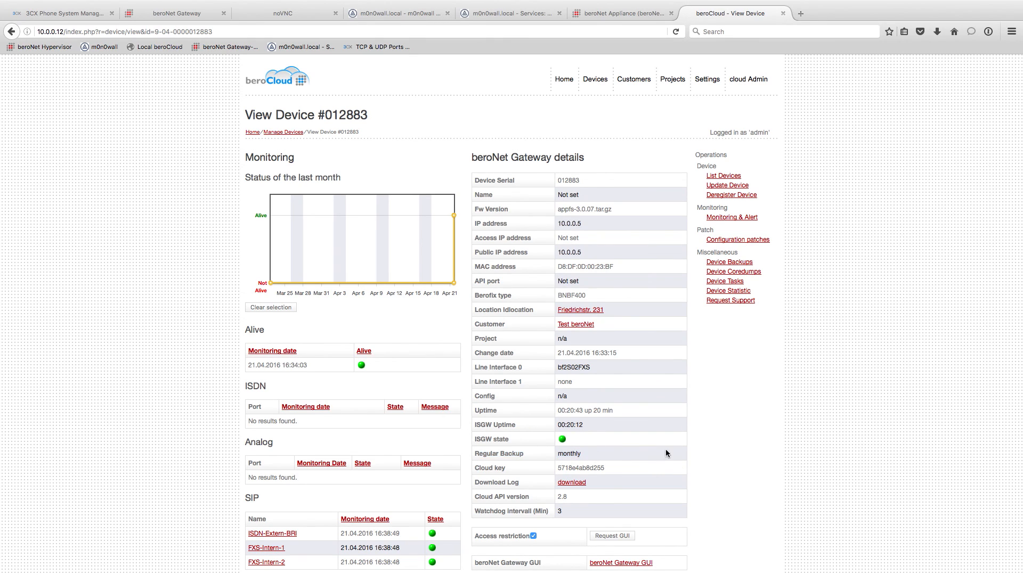
scroll(634, 389, down, 2)
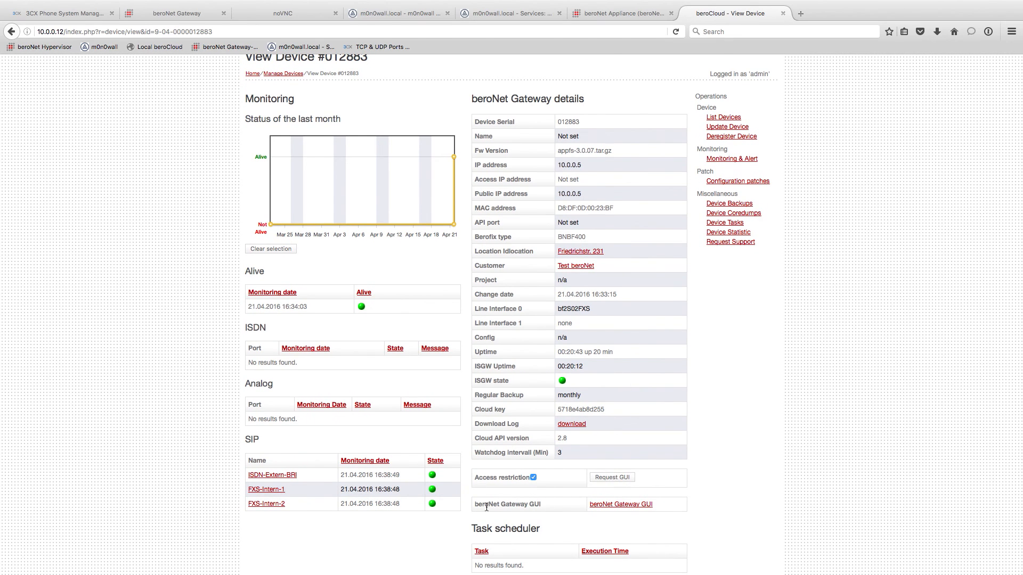
drag(474, 505, 673, 505)
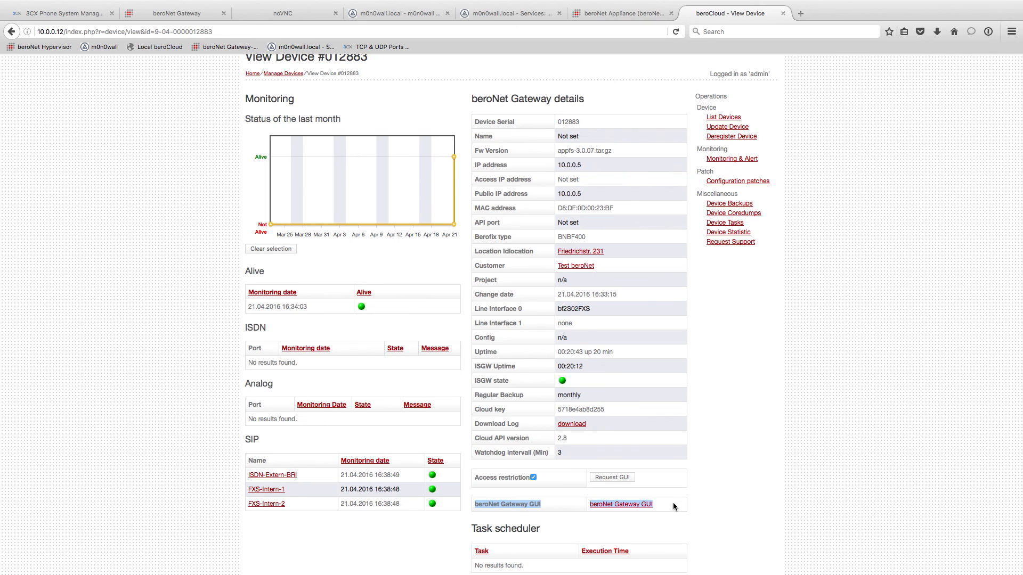
scroll(672, 503, down, 1)
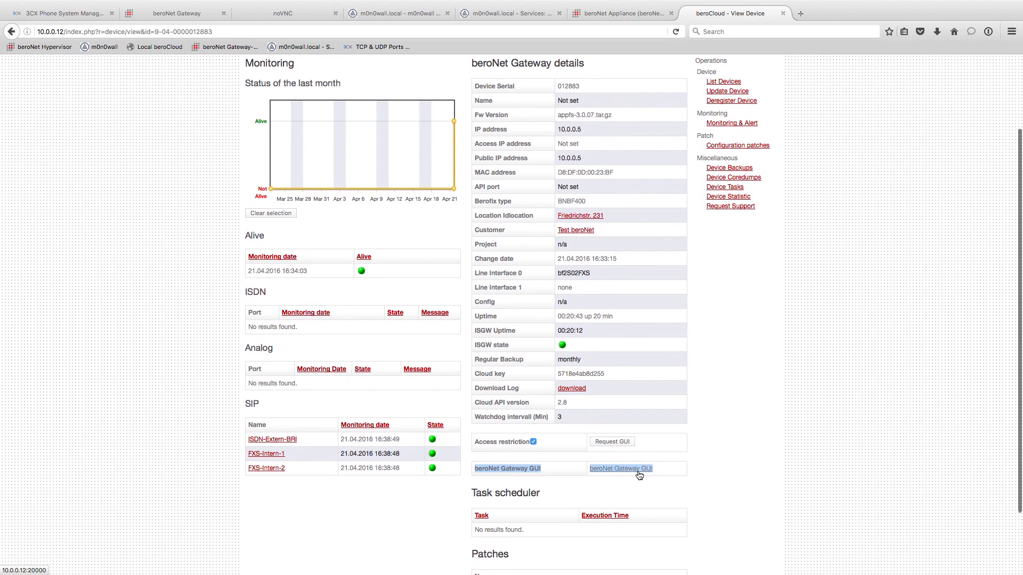
Open the beroNet Gateway GUI in a new tab and note its address 10.0.0.12:20000
click(638, 468)
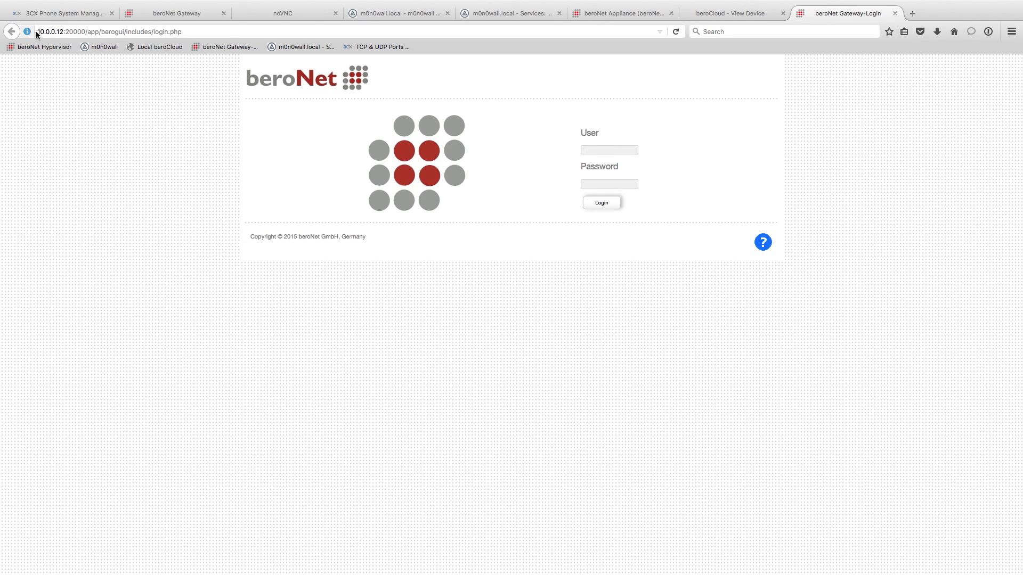
mouse_move(40, 31)
mouse_down()
mouse_move(85, 36)
mouse_move(33, 31)
mouse_up()
click(57, 31)
click(75, 29)
Return to the View Device #012883 tab and scroll through its details
click(732, 16)
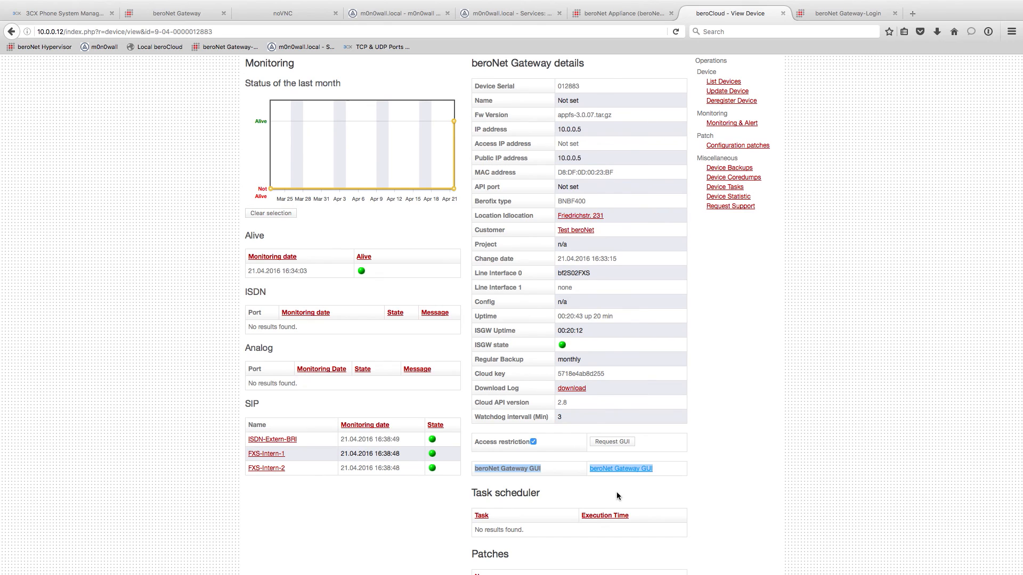
scroll(616, 486, up, 3)
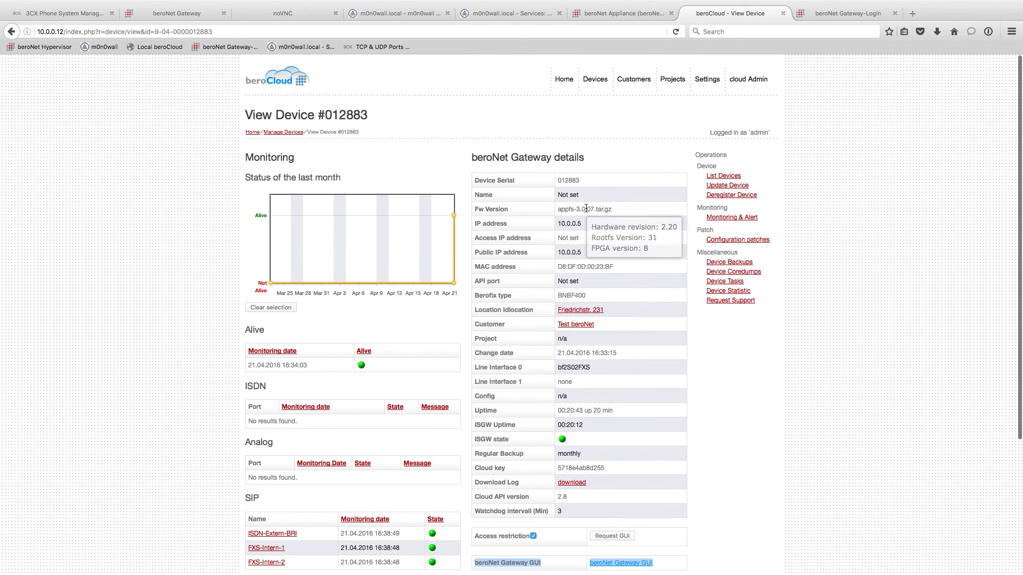
scroll(671, 516, down, 3)
click(677, 500)
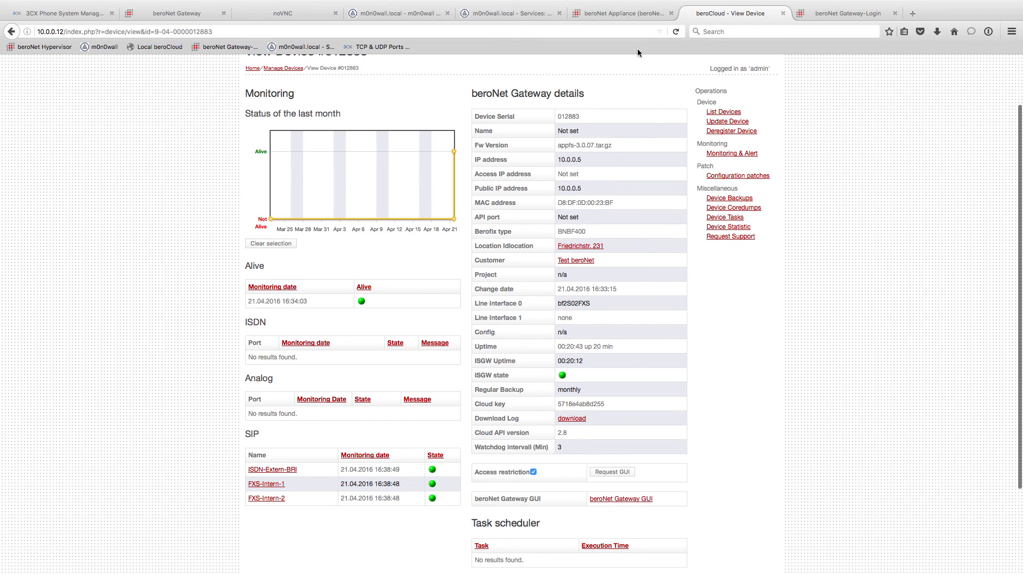
scroll(612, 316, down, 2)
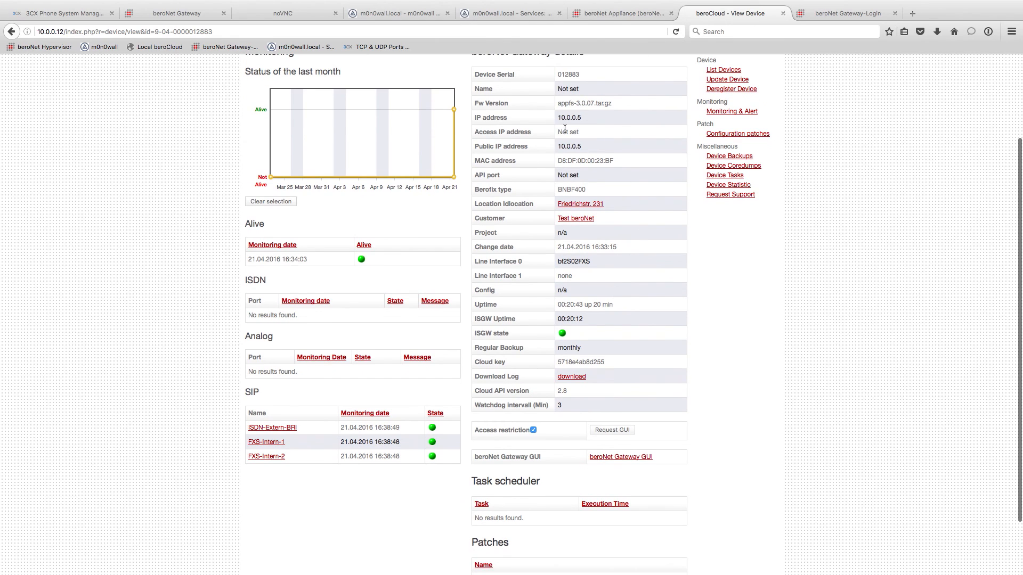
Open the appliance's Cloud Settings and select cloud server 10.0.0.12
click(610, 14)
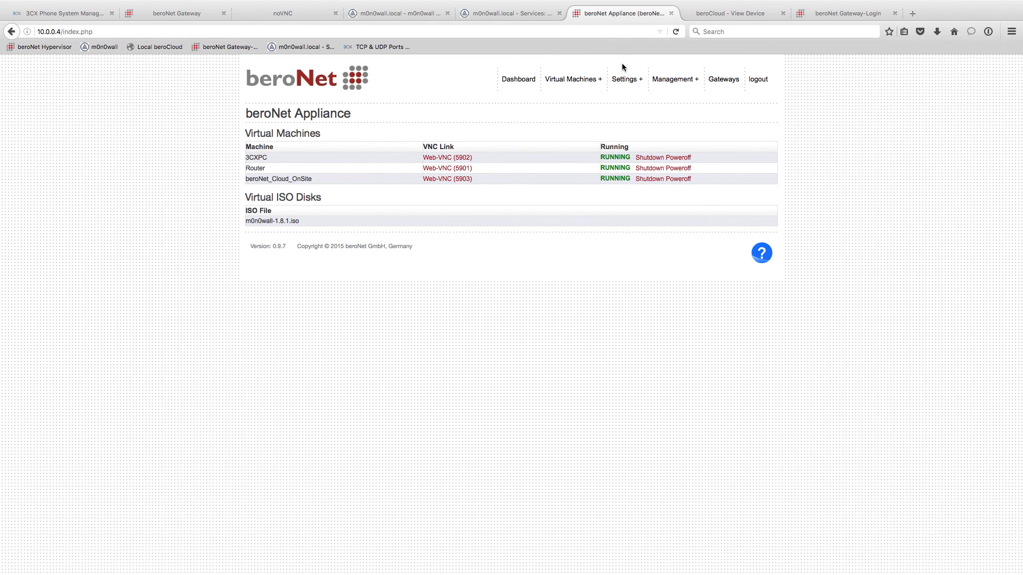
mouse_move(626, 80)
click(633, 136)
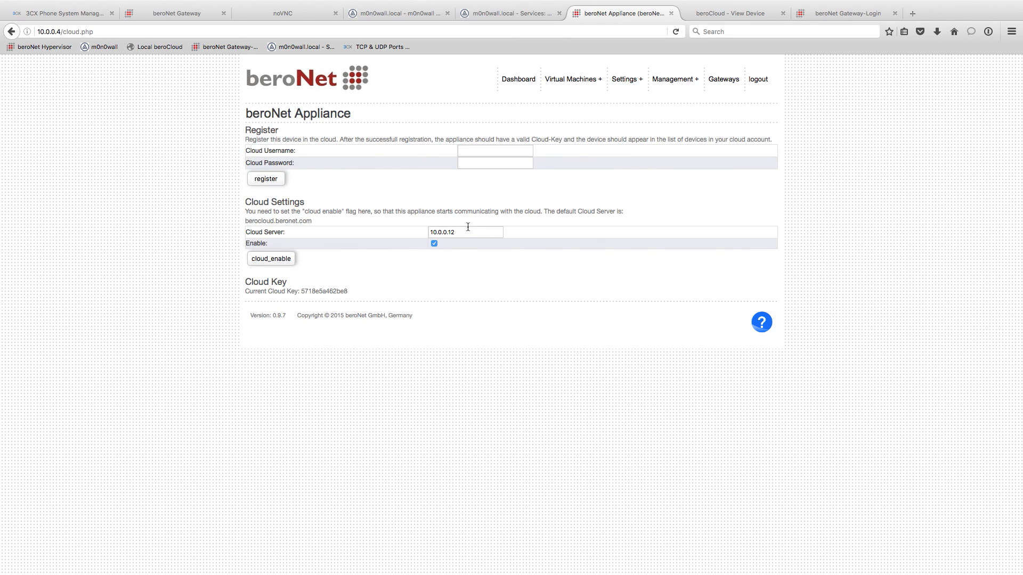
drag(467, 229, 430, 229)
triple_click(443, 230)
Enter the cloud admin username and replace the prefilled cloud password
click(469, 151)
text(admin)
key(Tab)
key(super+a)
text(•••••)
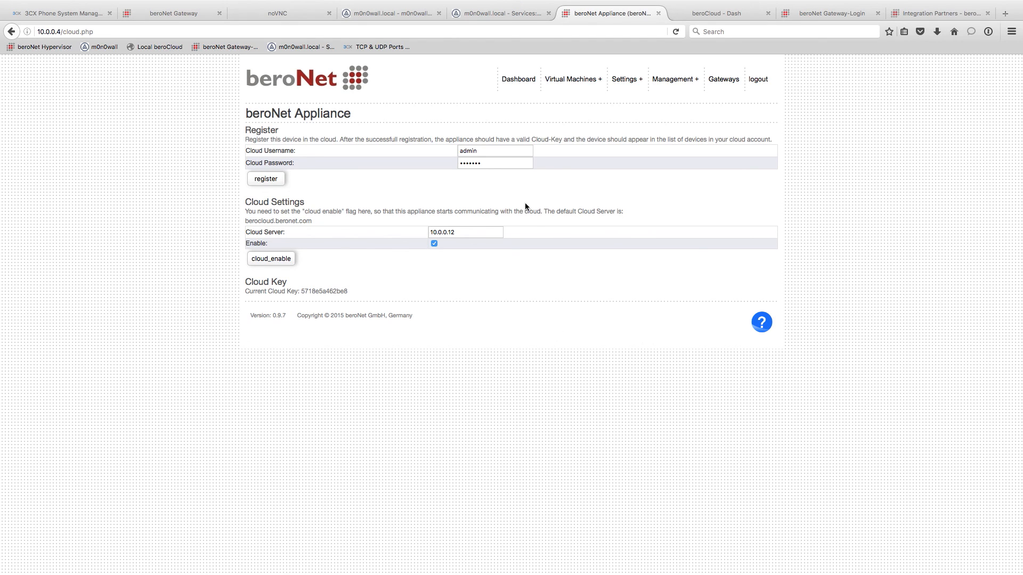
Open the beroCloud Devices list showing appliance 000069 and gateway 012883 both alive
click(734, 13)
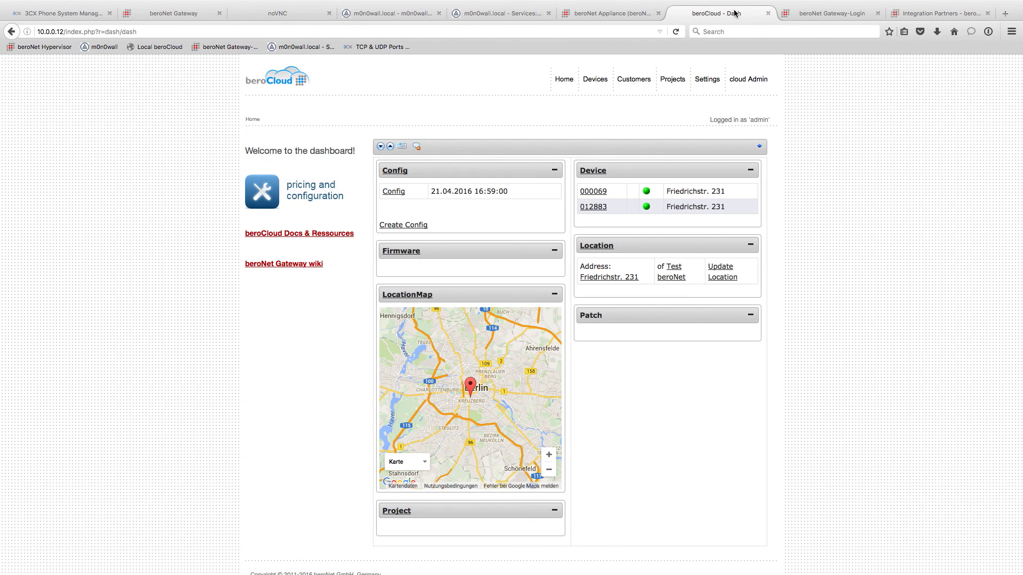
mouse_move(597, 78)
click(599, 103)
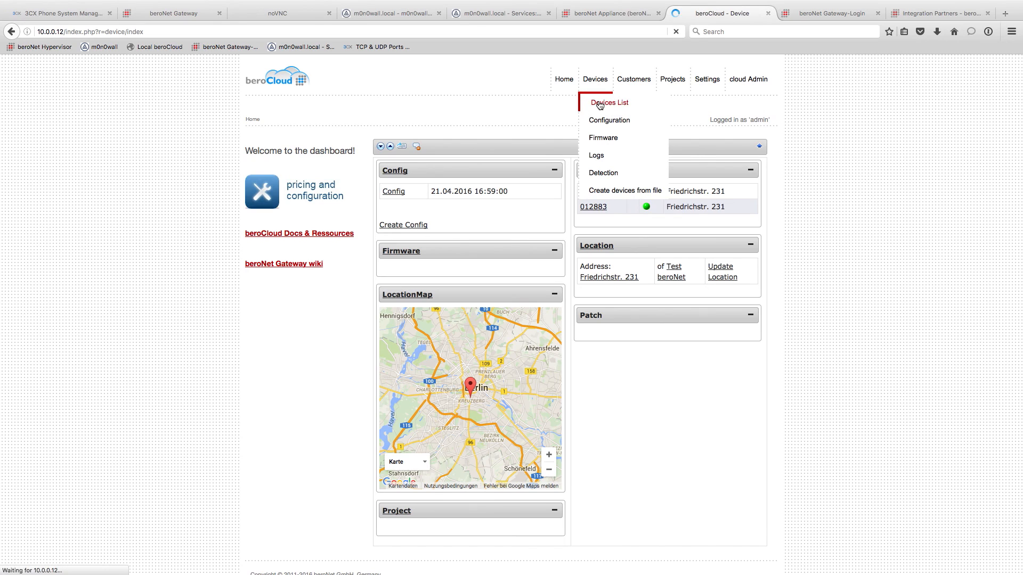
drag(675, 212, 255, 195)
click(615, 262)
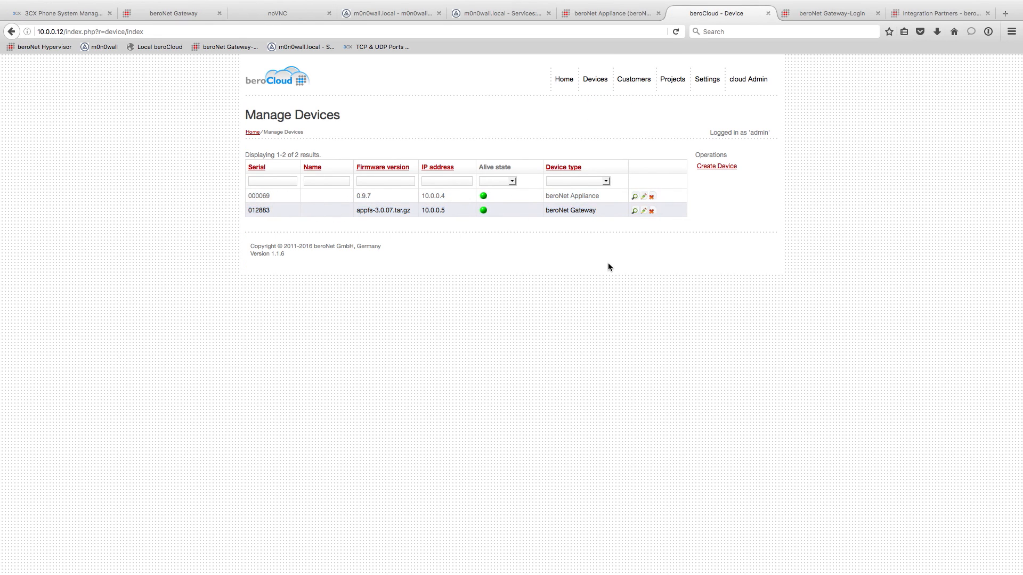
click(582, 195)
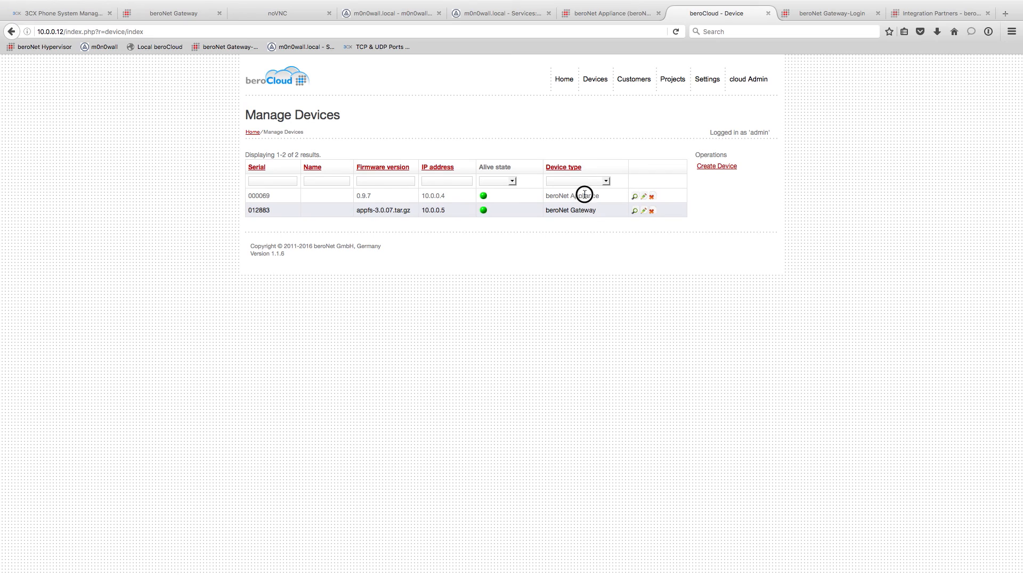
View appliance 000069's details, noting VM port 5902 mapped to 20002 and the Customer field
click(634, 196)
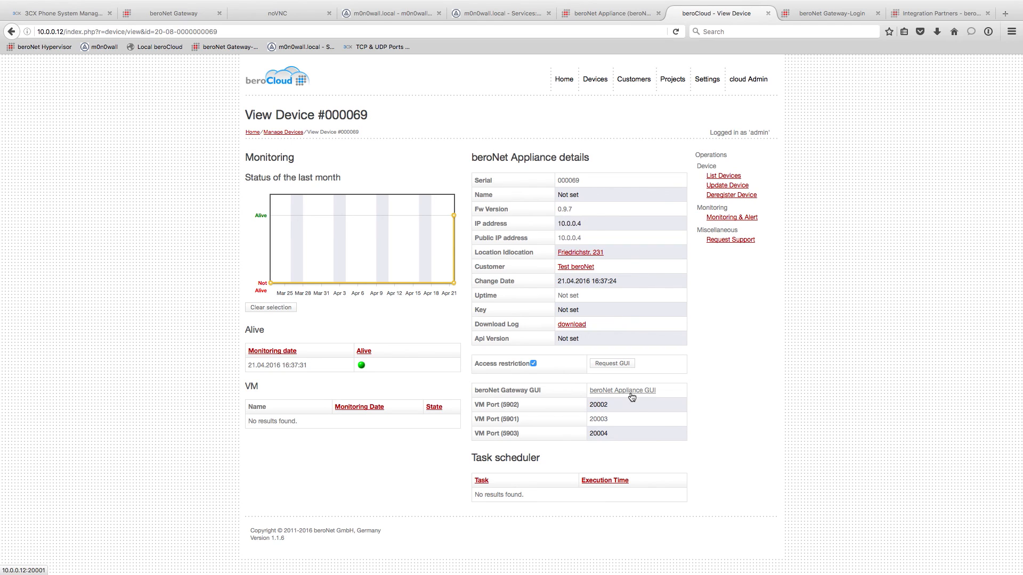
drag(628, 404, 474, 404)
click(550, 403)
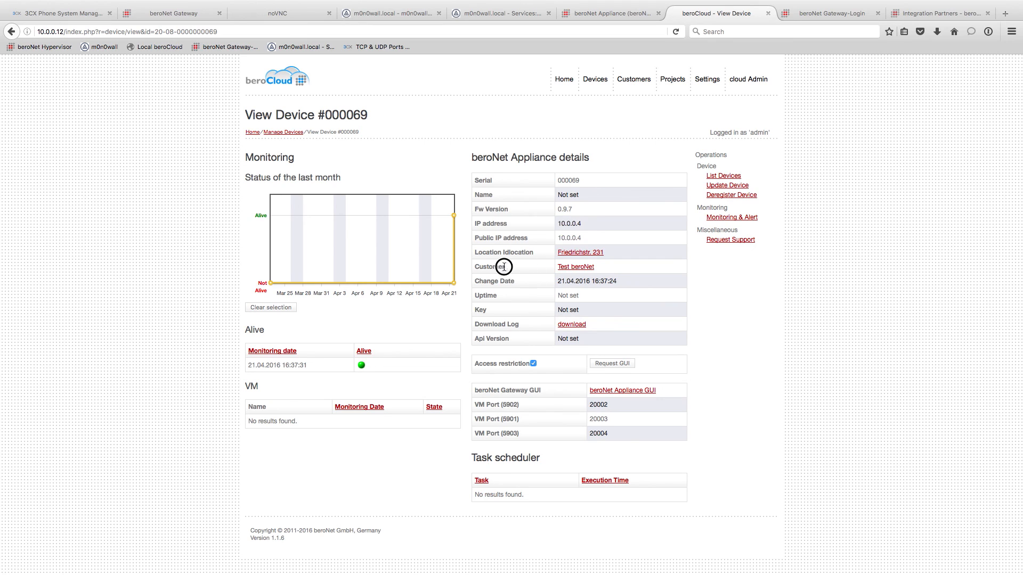
drag(505, 267, 475, 267)
click(617, 231)
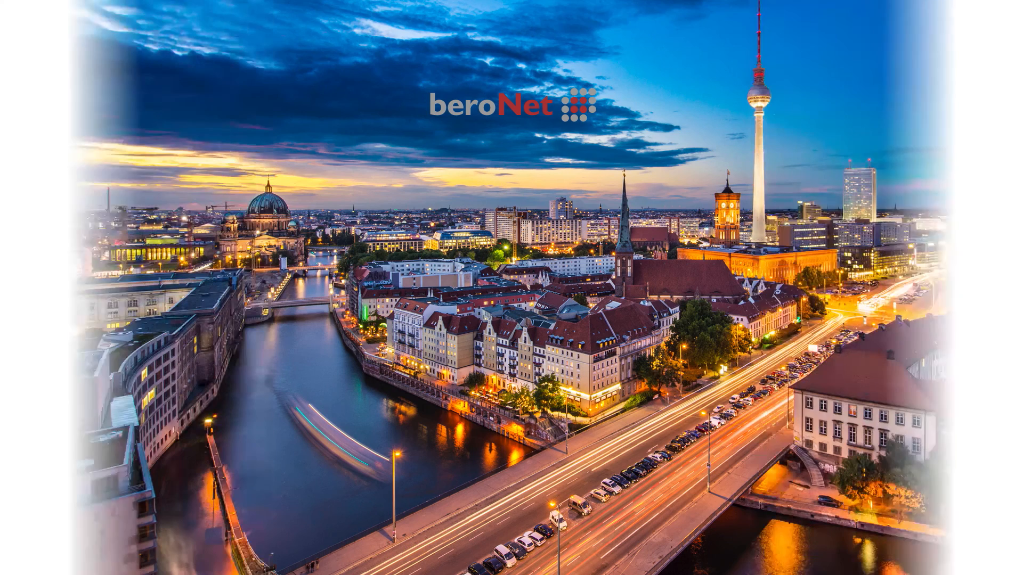